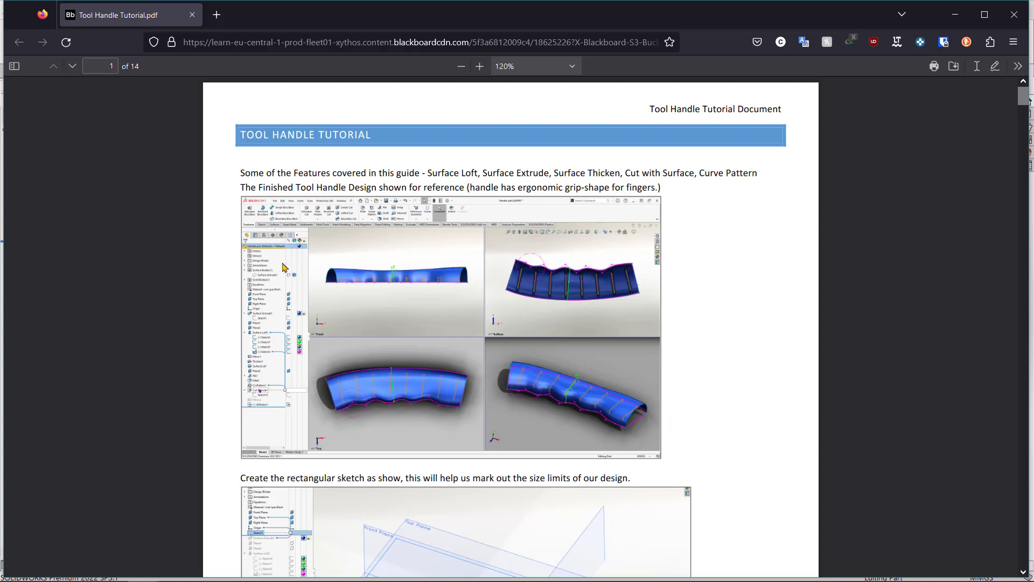
# Examine the tutorial's finished handle views and the dimensions of the rectangular size-limit sketch at a readable zoom.
pyautogui.click(483, 65)
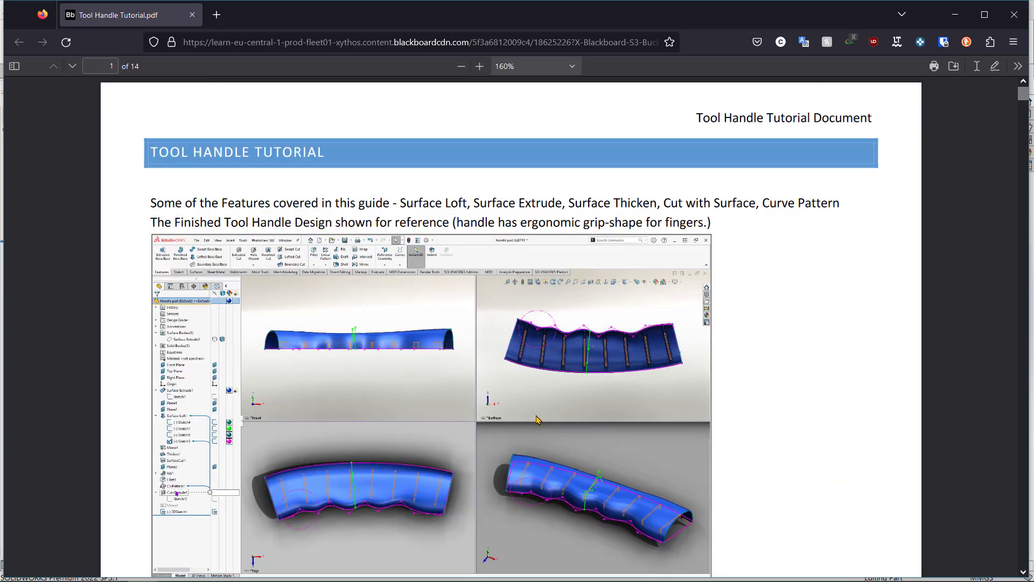
pyautogui.keyDown('ctrl'); pyautogui.scroll(1, 538, 414); pyautogui.keyUp('ctrl')
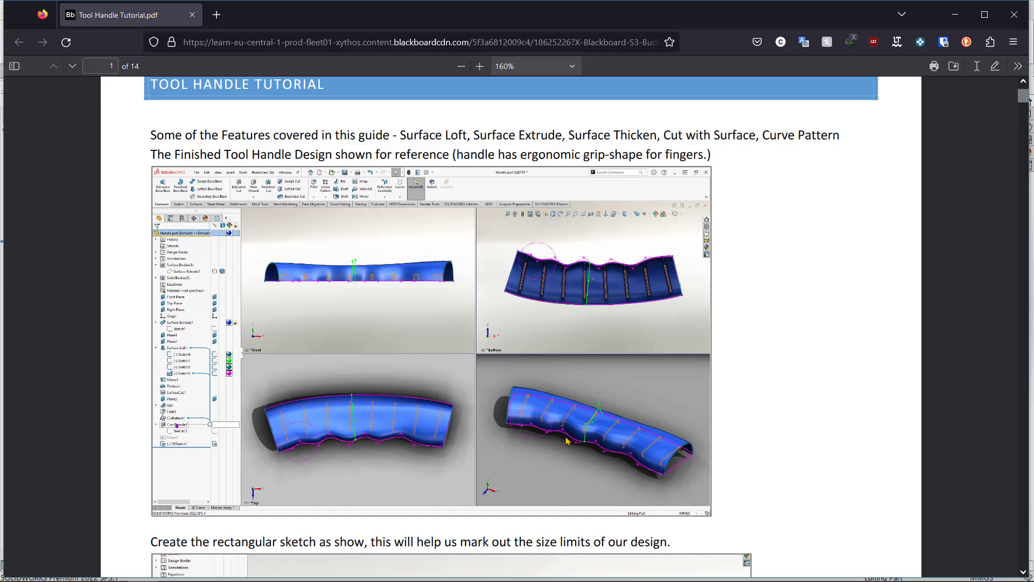
pyautogui.scroll(-6, 417, 368)
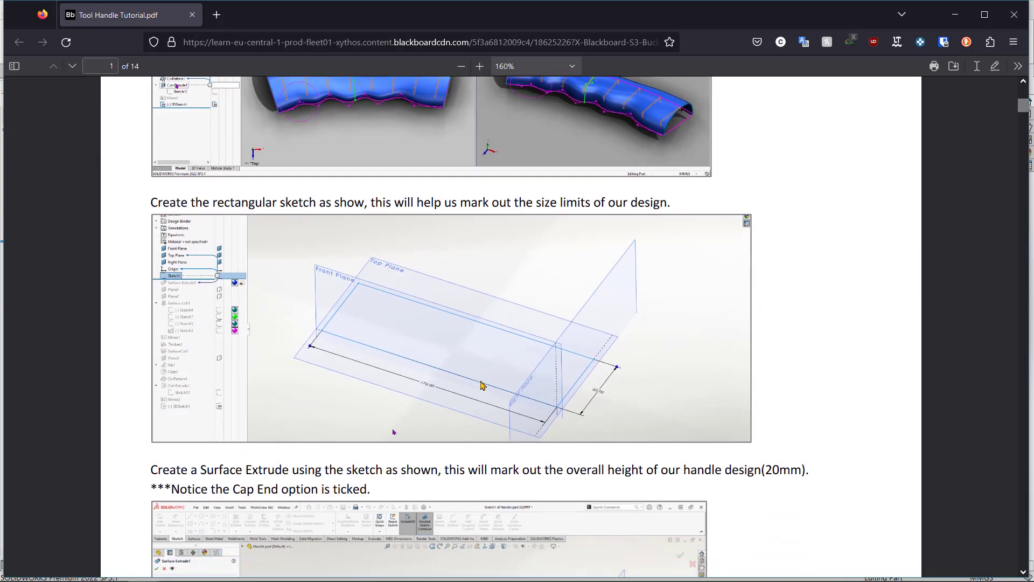
pyautogui.click(480, 65)
pyautogui.click(480, 66)
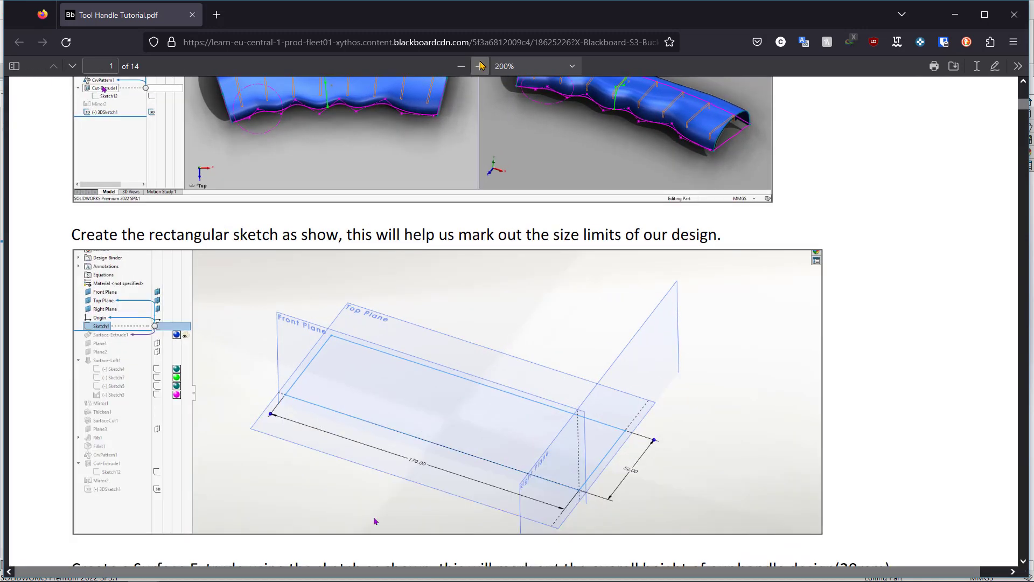
pyautogui.click(480, 66)
pyautogui.scroll(-2, 561, 374)
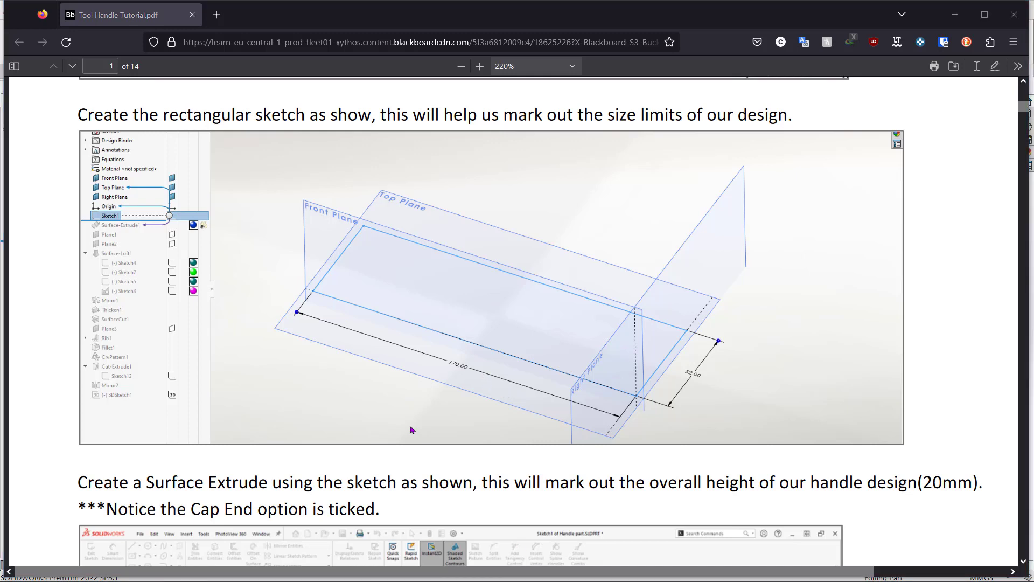
# Switch to SOLIDWORKS and open a new sketch on the Top Plane, rechecking the tutorial's reference image.
pyautogui.hotkey('alt', 'Tab')
pyautogui.click(361, 297)
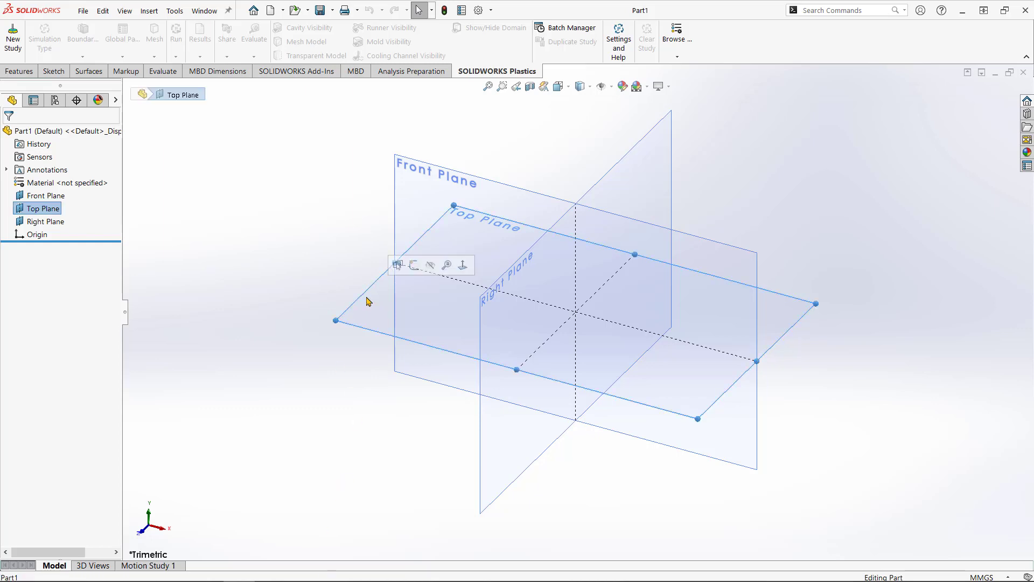
pyautogui.click(414, 266)
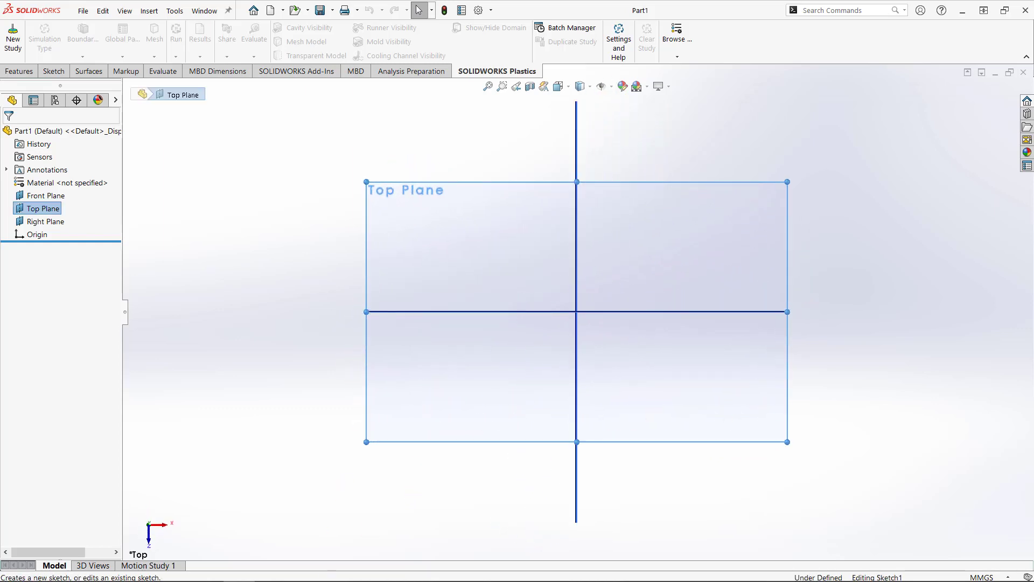
pyautogui.hotkey('alt', 'Tab')
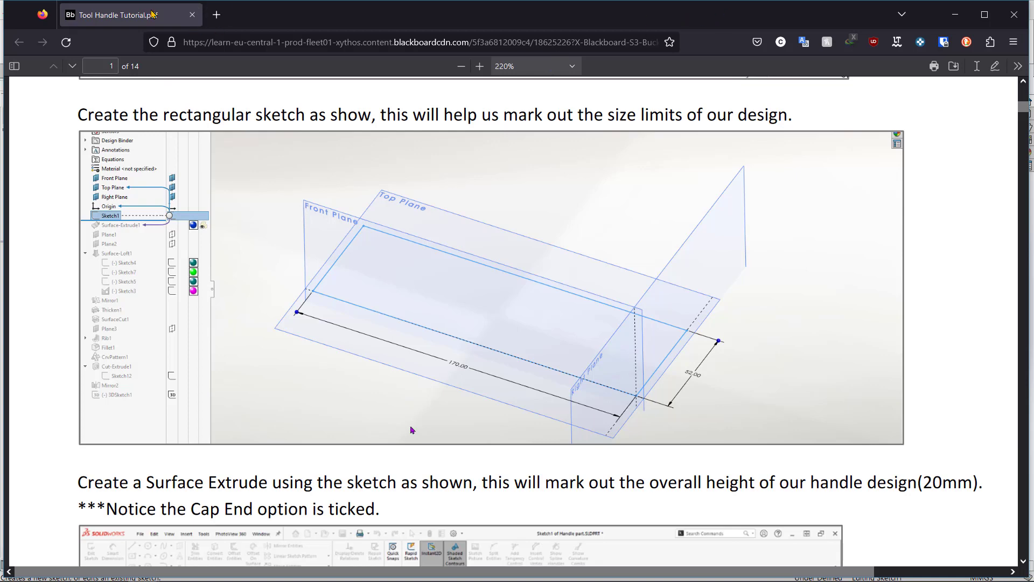
pyautogui.hotkey('alt', 'Tab')
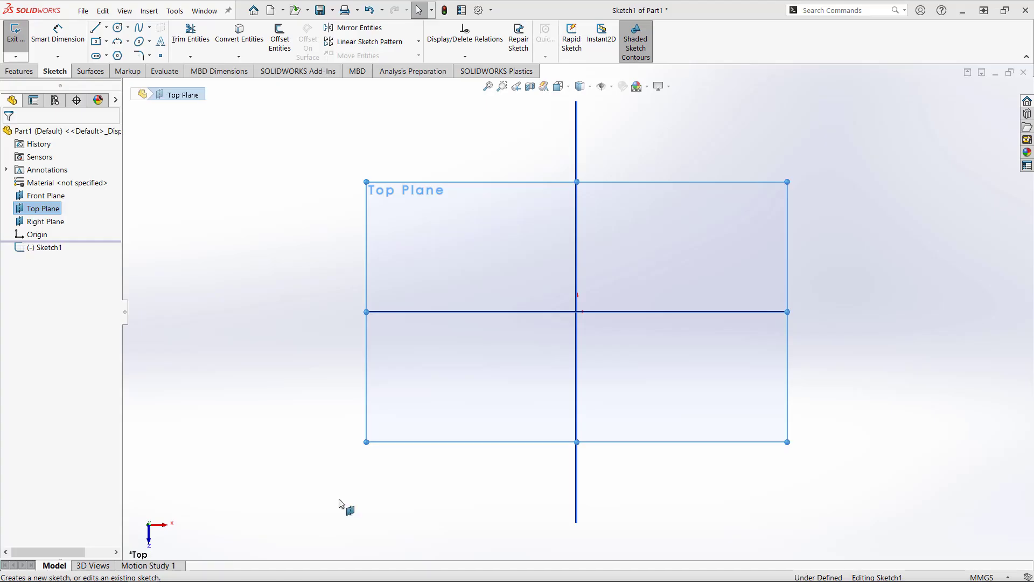
# Draw a corner rectangle from the origin towards the upper left, 52 mm high and 170 mm long.
pyautogui.click(108, 41)
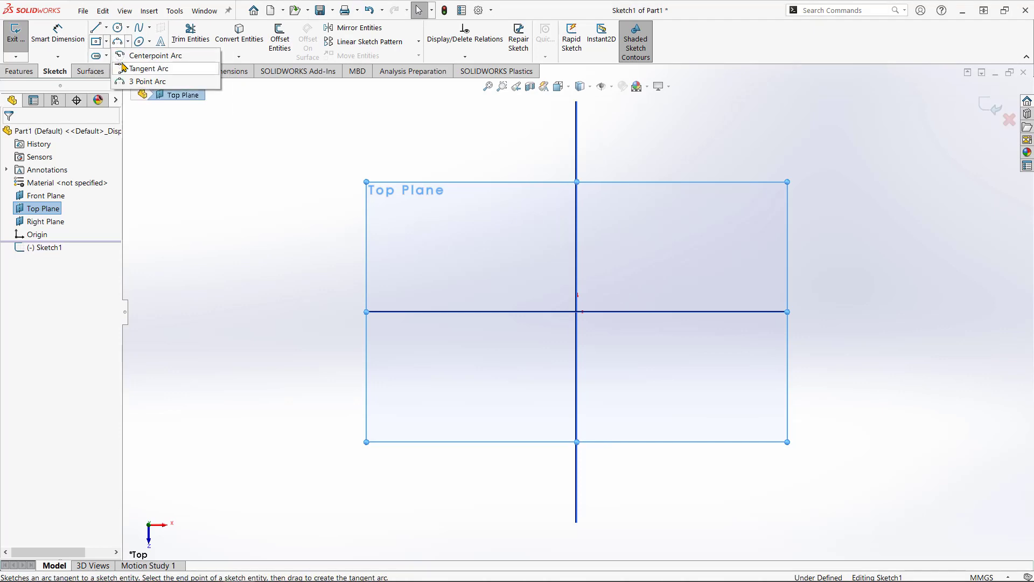
pyautogui.click(123, 56)
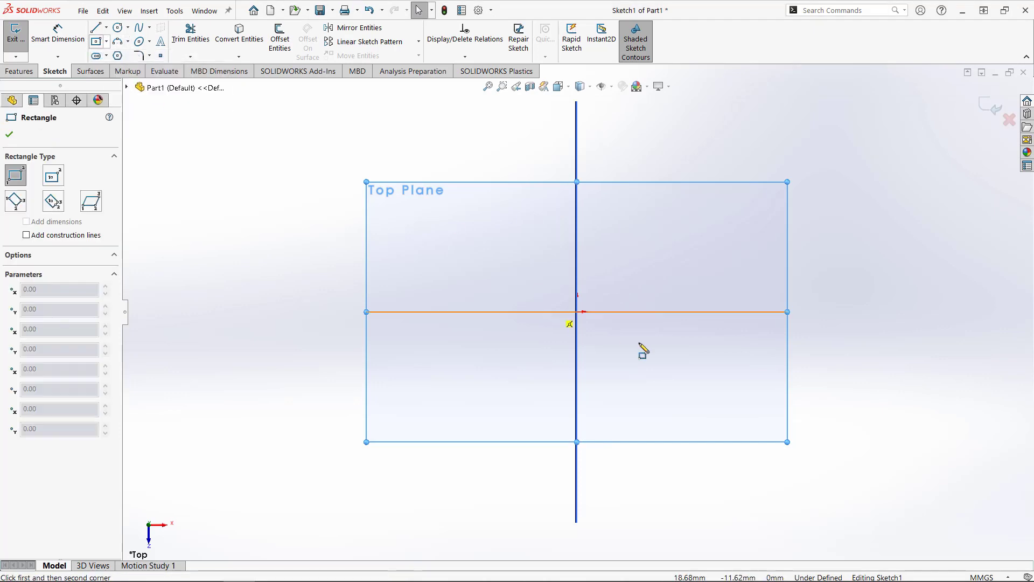
pyautogui.click(577, 311)
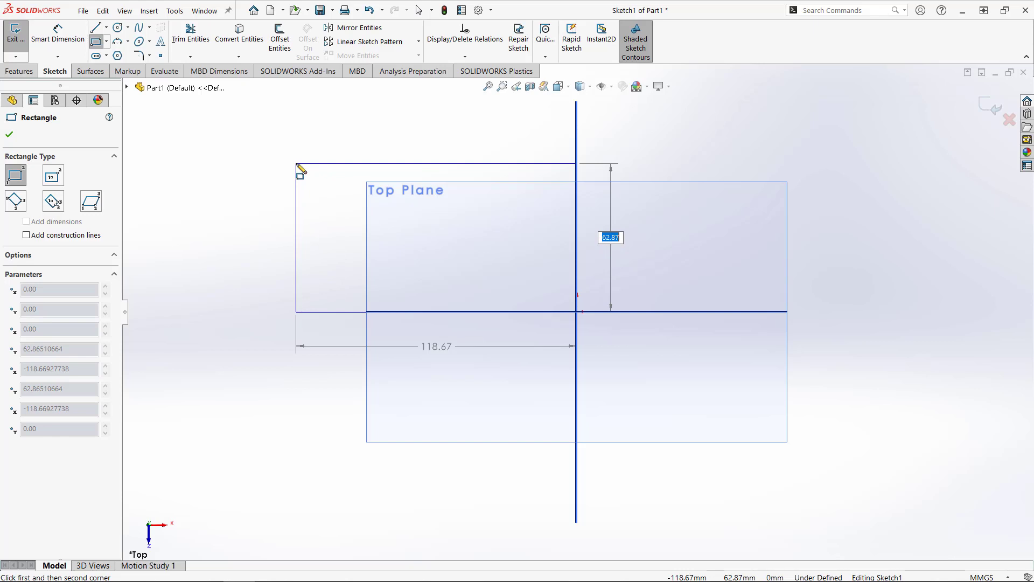
pyautogui.write('52')
pyautogui.press('Tab')
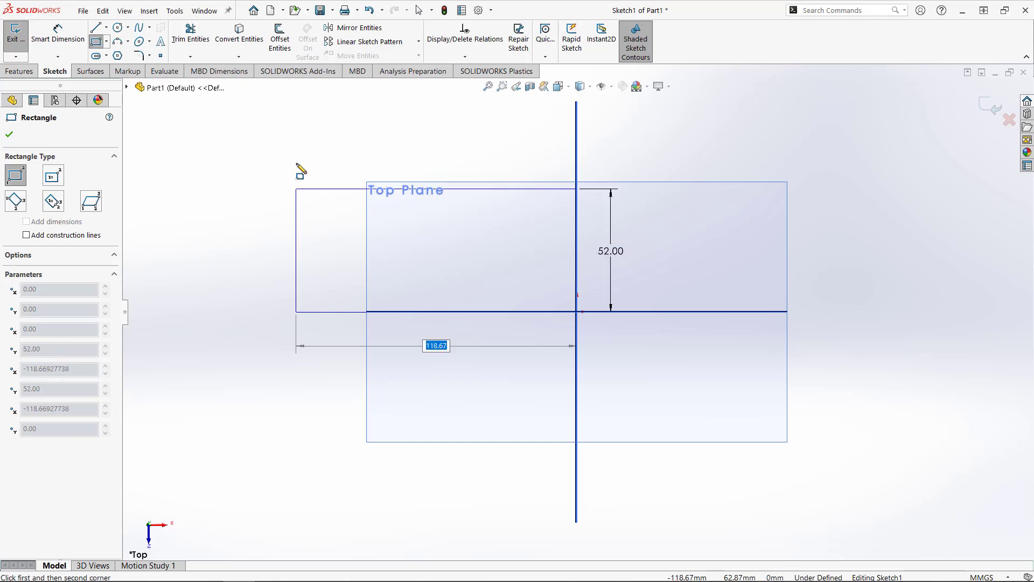
pyautogui.write('170')
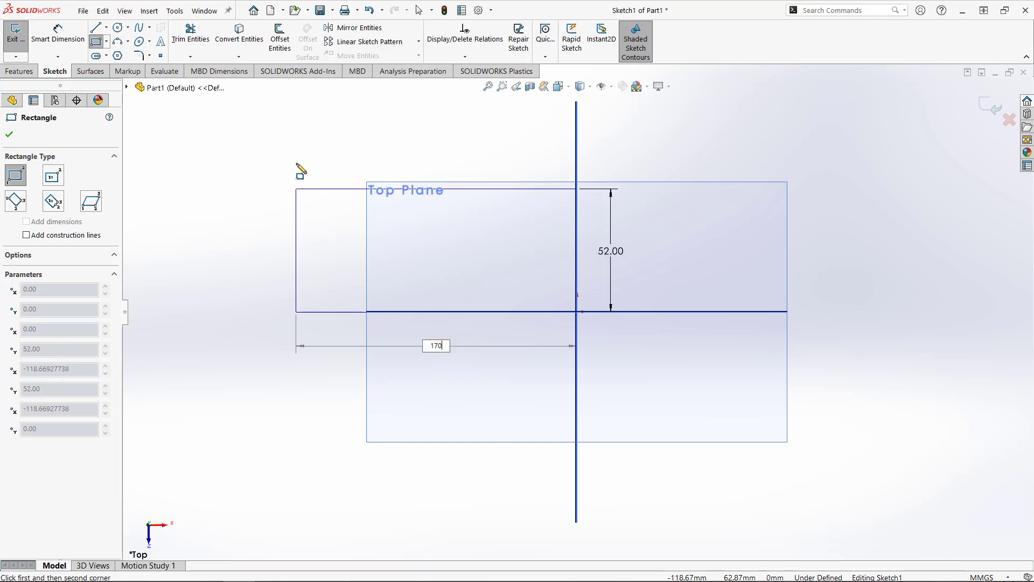
pyautogui.press('Return')
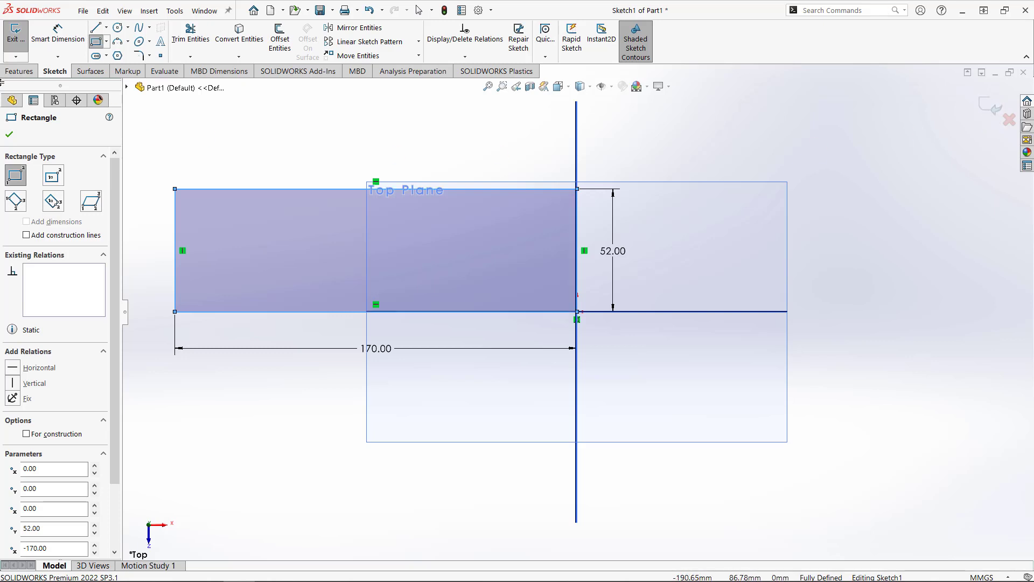
# Create an extruded surface from the rectangle with a blind depth of 30 mm and a capped end.
pyautogui.click(89, 72)
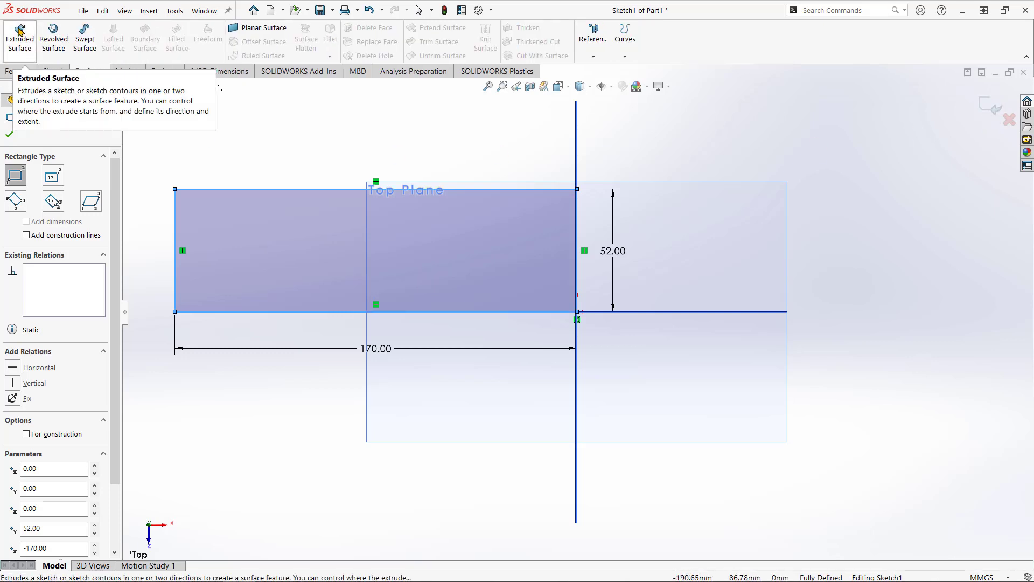
pyautogui.click(19, 33)
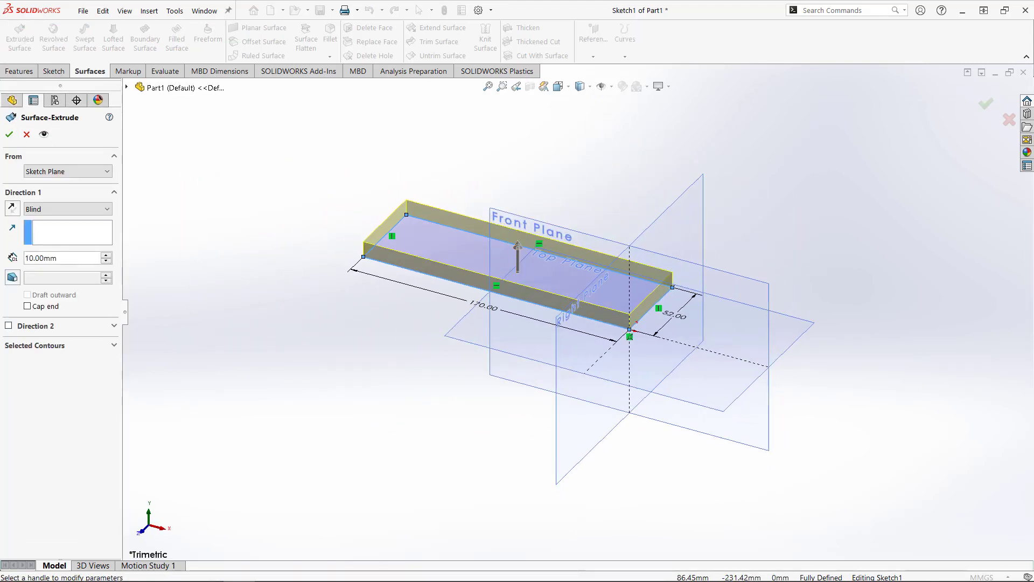
pyautogui.moveTo(82, 257); pyautogui.dragTo(6, 261)
pyautogui.write('30')
pyautogui.press('Return')
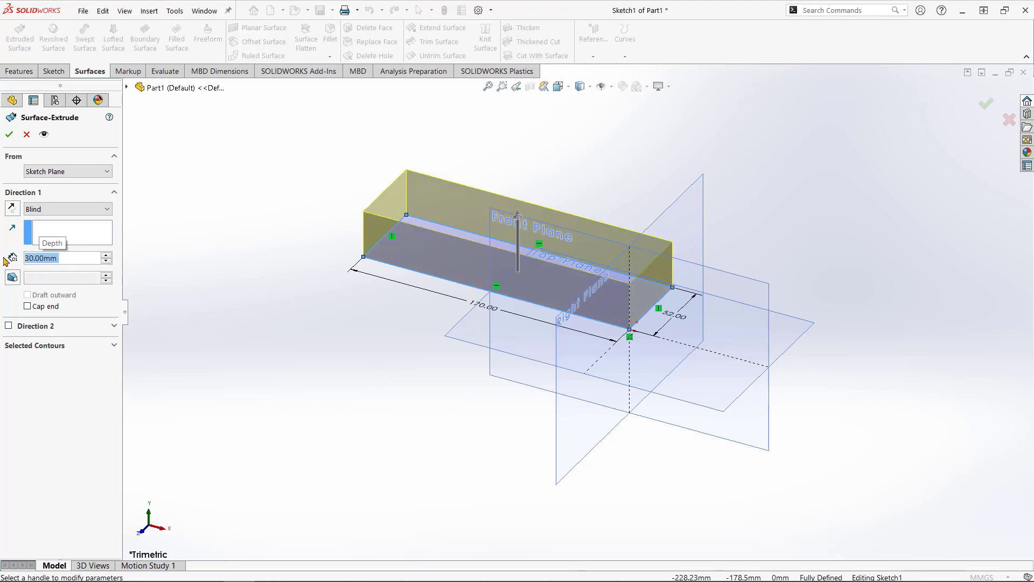
pyautogui.scroll(-3, 489, 209)
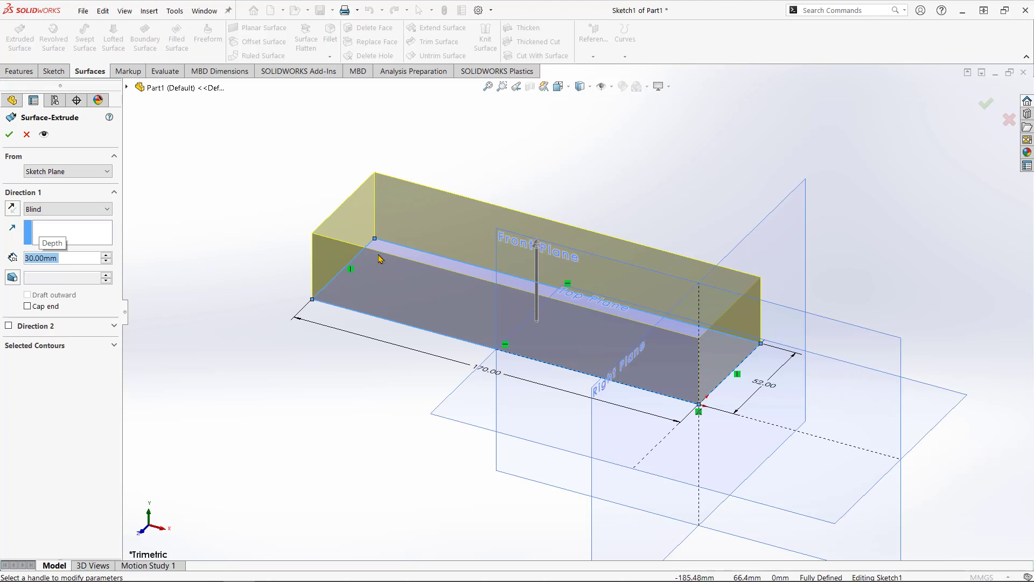
pyautogui.click(28, 306)
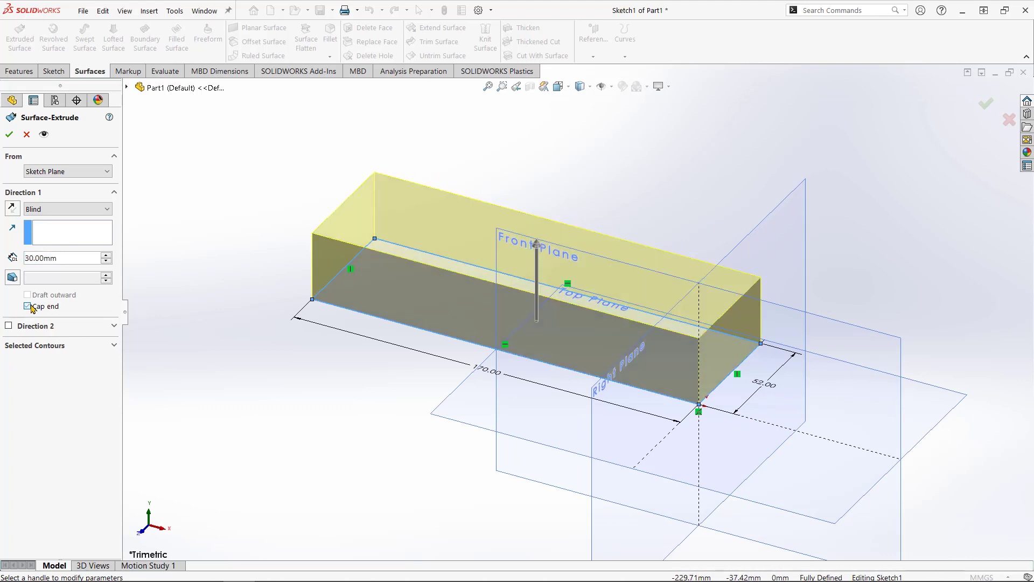
pyautogui.click(8, 134)
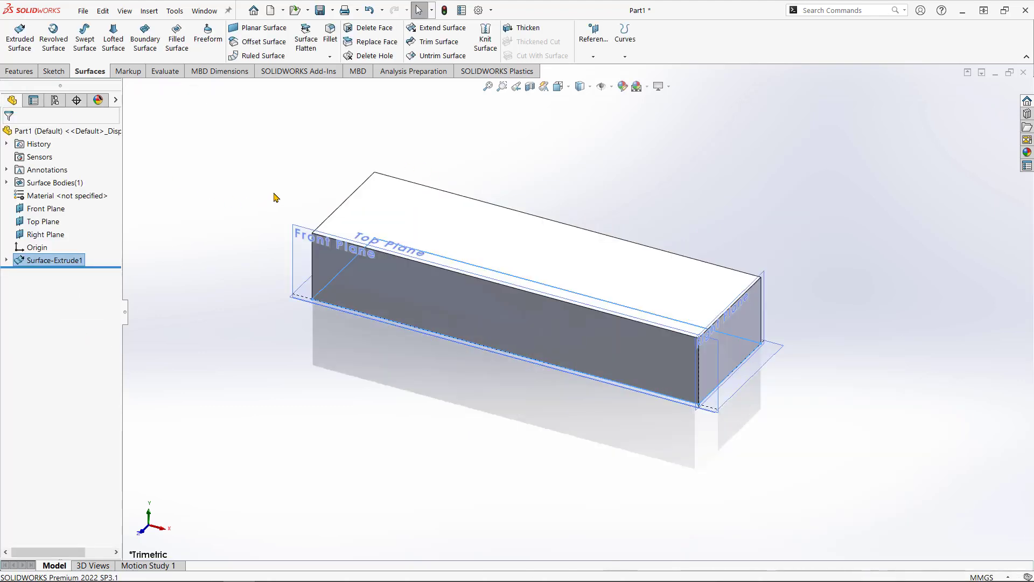
# Expand the display pane and the surface bodies folder, and make the extruded surface body transparent.
pyautogui.moveTo(273, 213); pyautogui.dragTo(426, 409, button='middle')
pyautogui.scroll(-1, 470, 318)
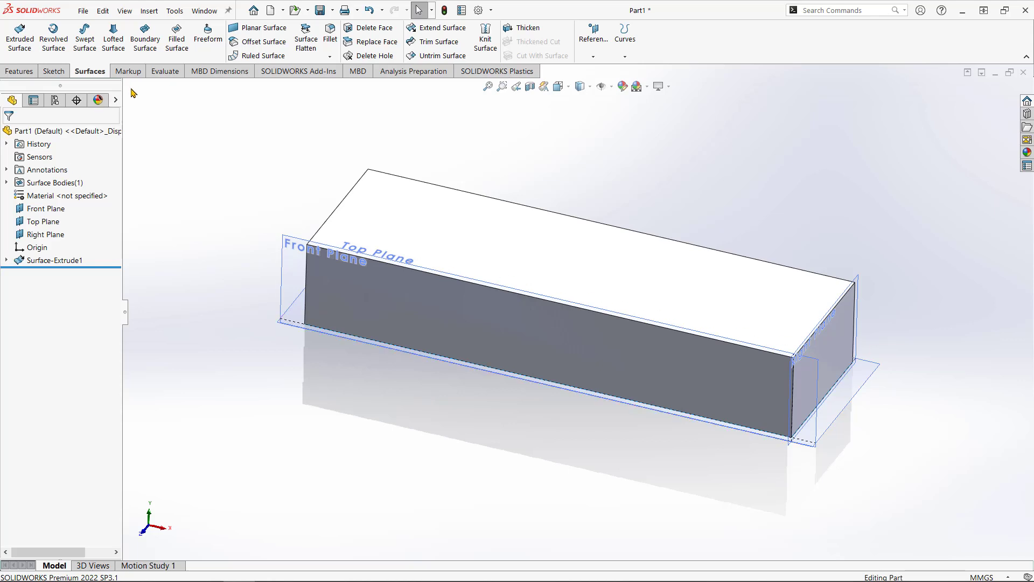
pyautogui.click(116, 100)
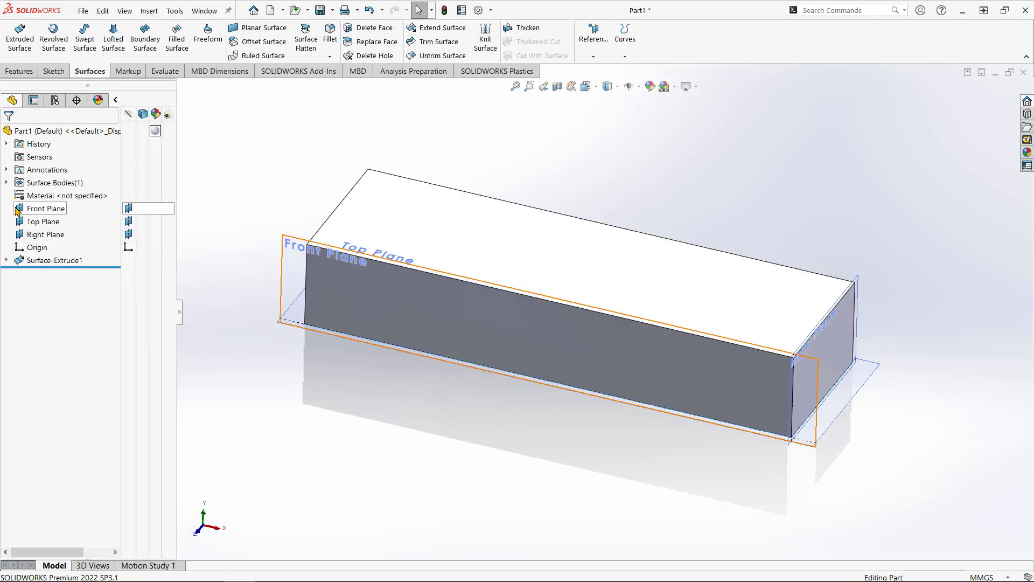
pyautogui.click(7, 182)
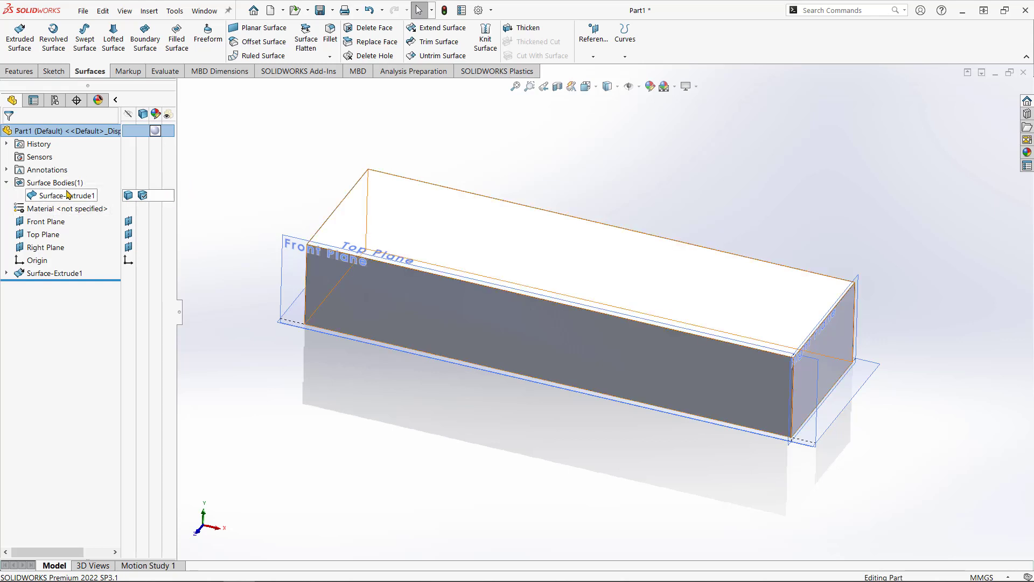
pyautogui.click(115, 101)
pyautogui.click(117, 101)
pyautogui.click(117, 101)
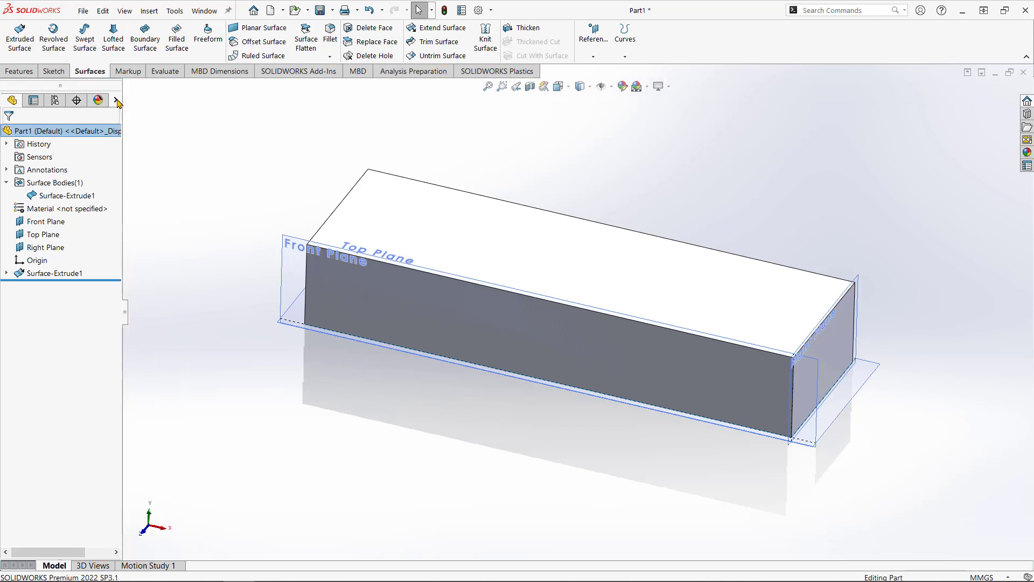
pyautogui.click(117, 101)
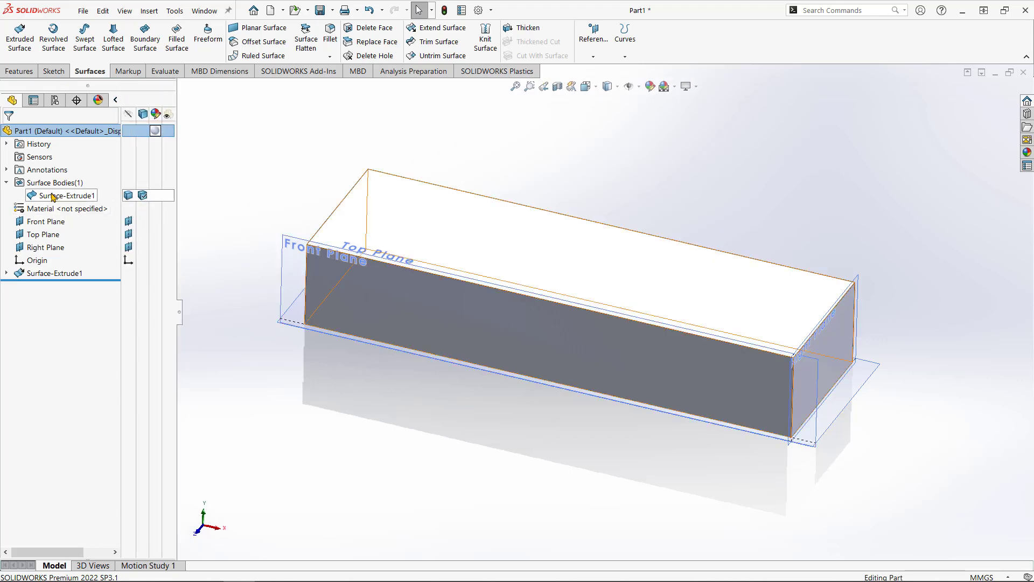
pyautogui.click(7, 184)
pyautogui.click(6, 184)
pyautogui.click(167, 196)
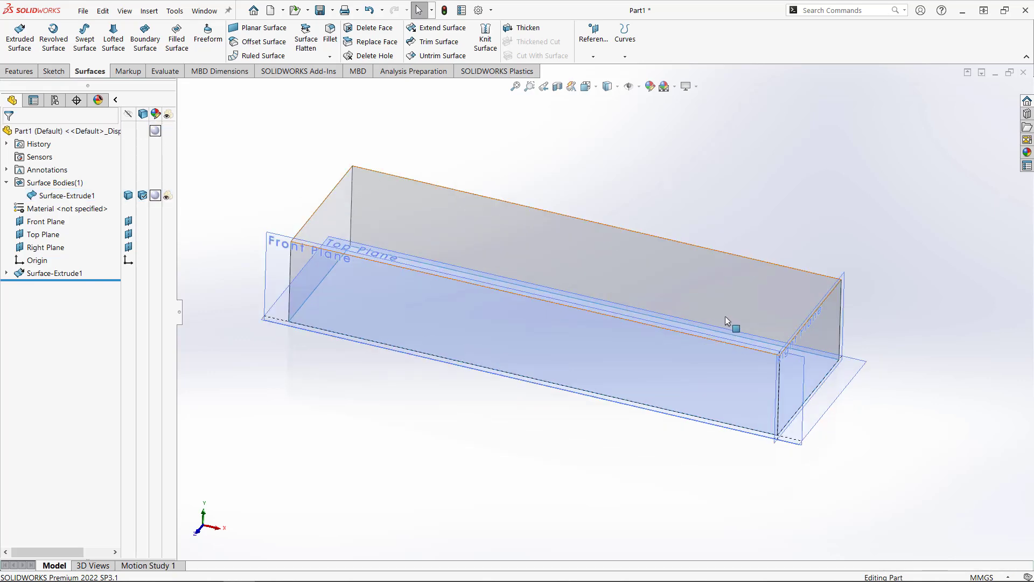
# Open a second sketch on the Top Plane, beneath the transparent surface box.
pyautogui.moveTo(731, 323)
pyautogui.keyDown('ctrl'); pyautogui.mouseDown(button='middle')
pyautogui.moveTo(712, 337)
pyautogui.moveTo(732, 322)
pyautogui.mouseUp(button='middle'); pyautogui.keyUp('ctrl')
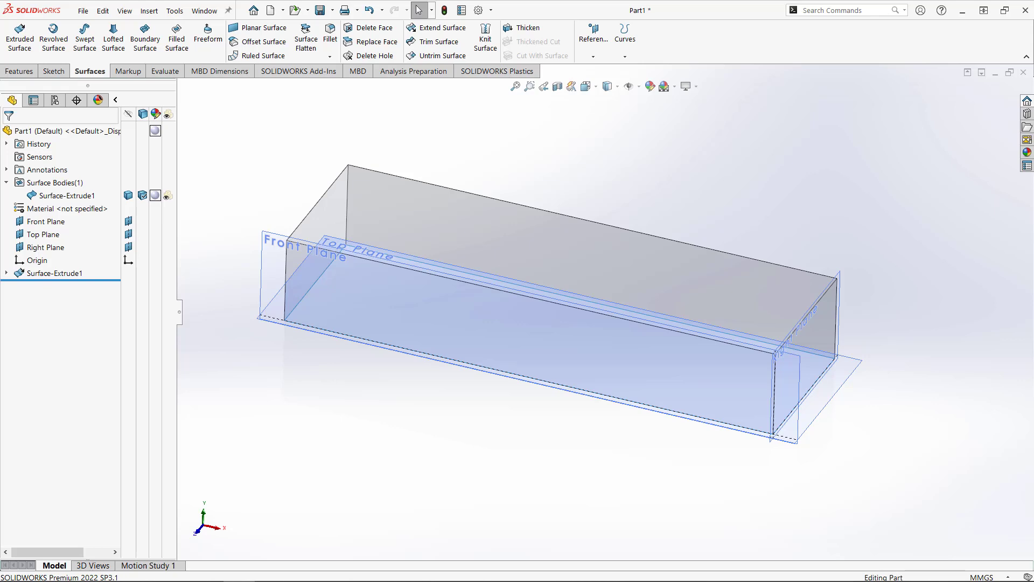
pyautogui.click(845, 384)
pyautogui.click(886, 346)
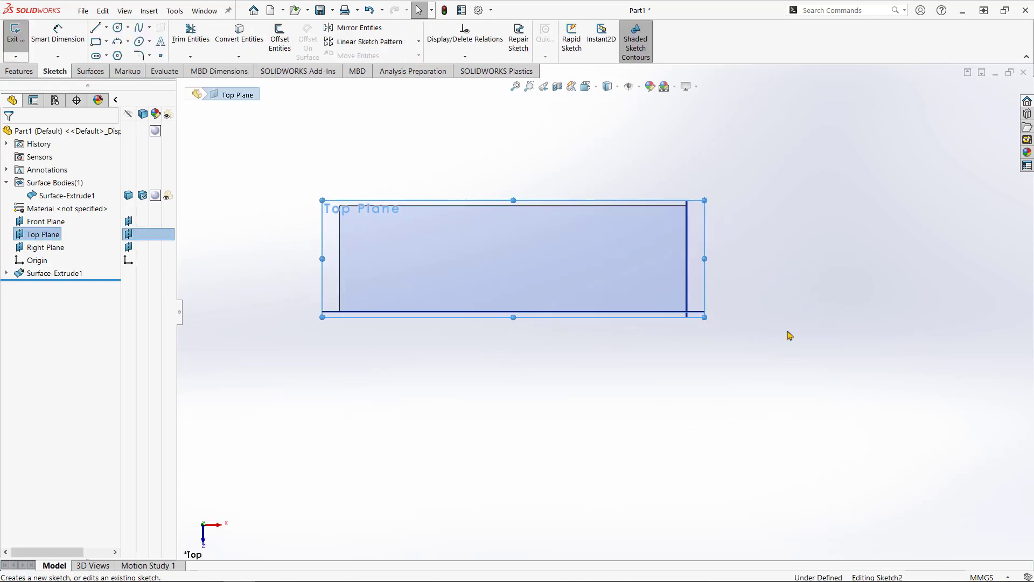
pyautogui.scroll(-3, 436, 221)
pyautogui.scroll(1, 686, 283)
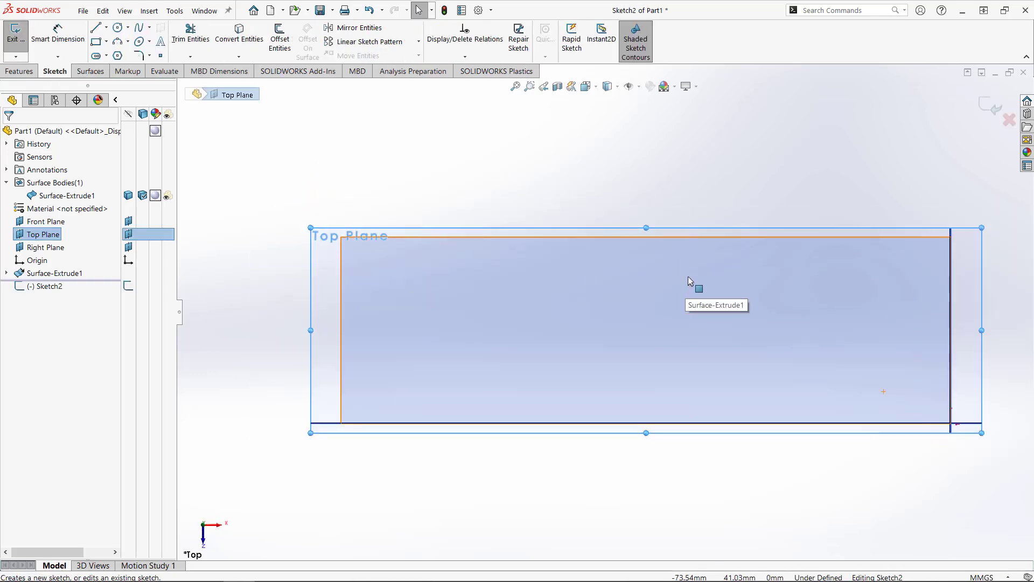
pyautogui.keyDown('ctrl'); pyautogui.moveTo(691, 280); pyautogui.dragTo(643, 311, button='middle'); pyautogui.keyUp('ctrl')
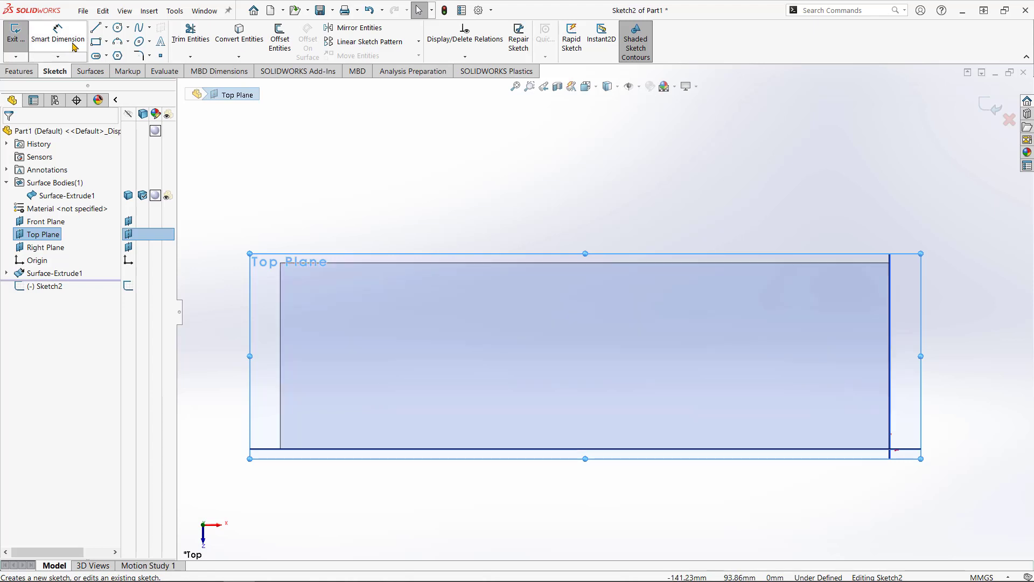
# Sketch a slanted line about 32 mm long from the box's right edge down and inwards to the left.
pyautogui.click(95, 28)
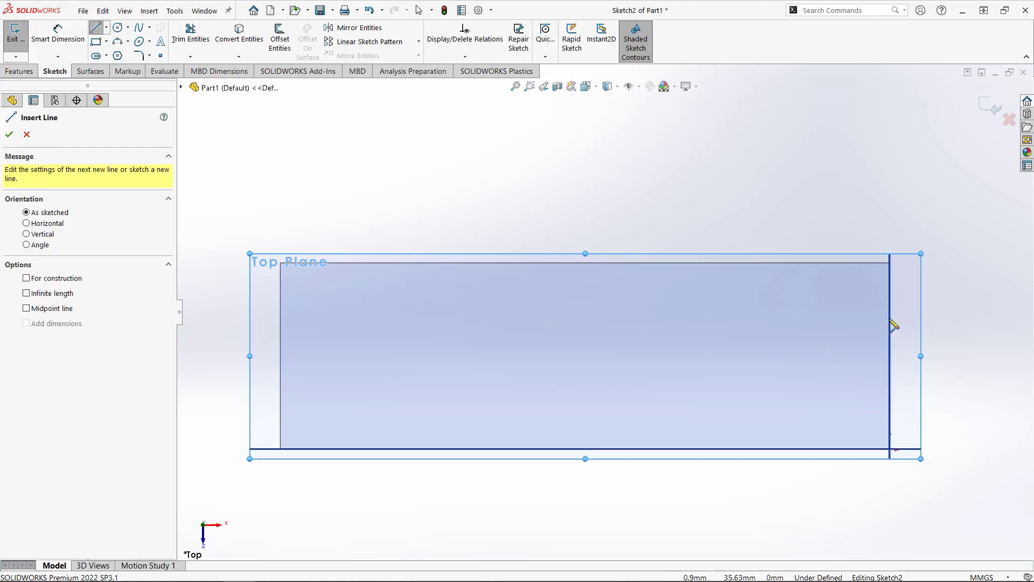
pyautogui.click(890, 308)
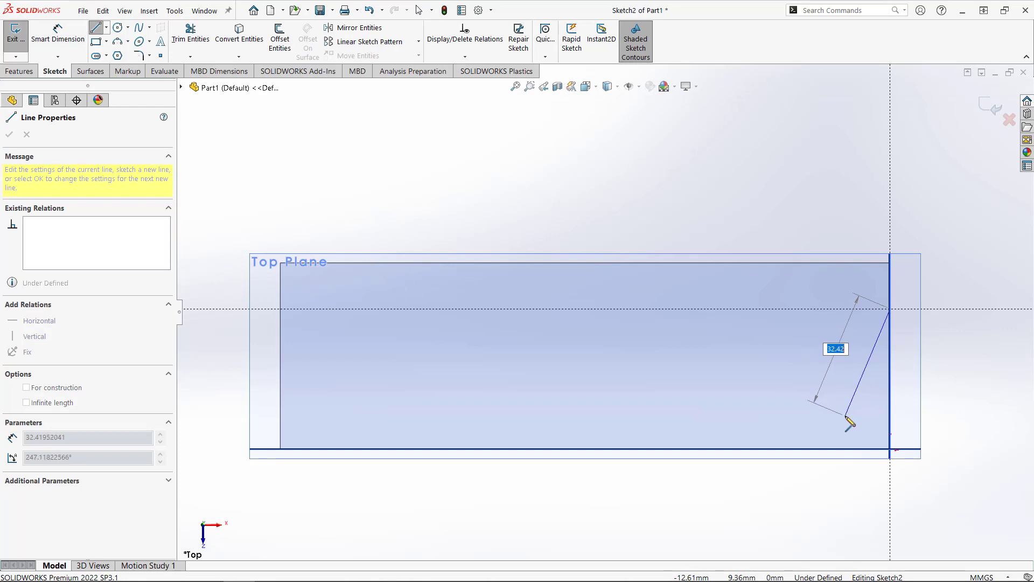
pyautogui.click(847, 419)
pyautogui.press('Escape')
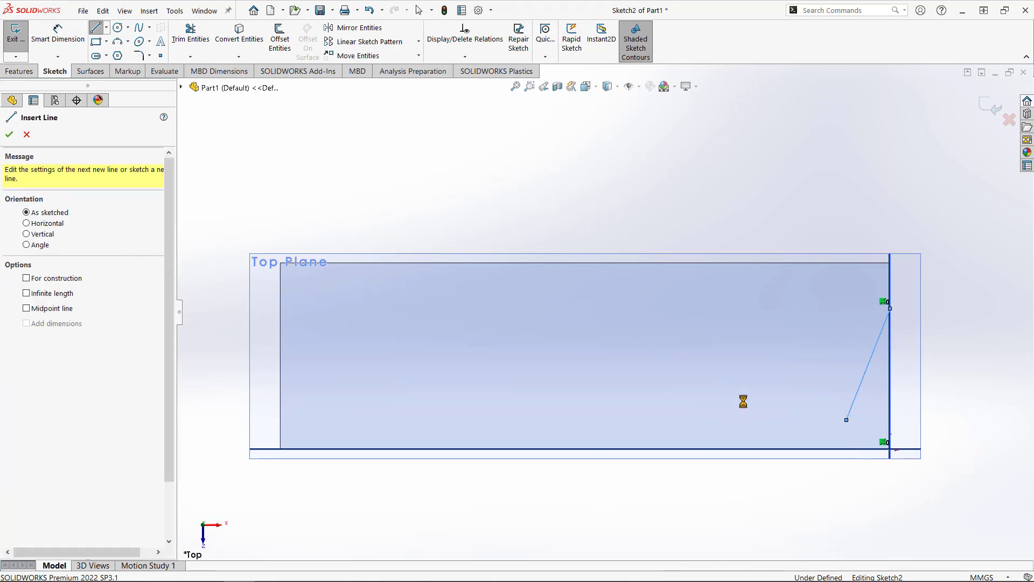
pyautogui.press('Escape')
# Sketch a second slanted line about 38 mm long from the box's left edge down and inwards to its lower edge.
pyautogui.click(97, 27)
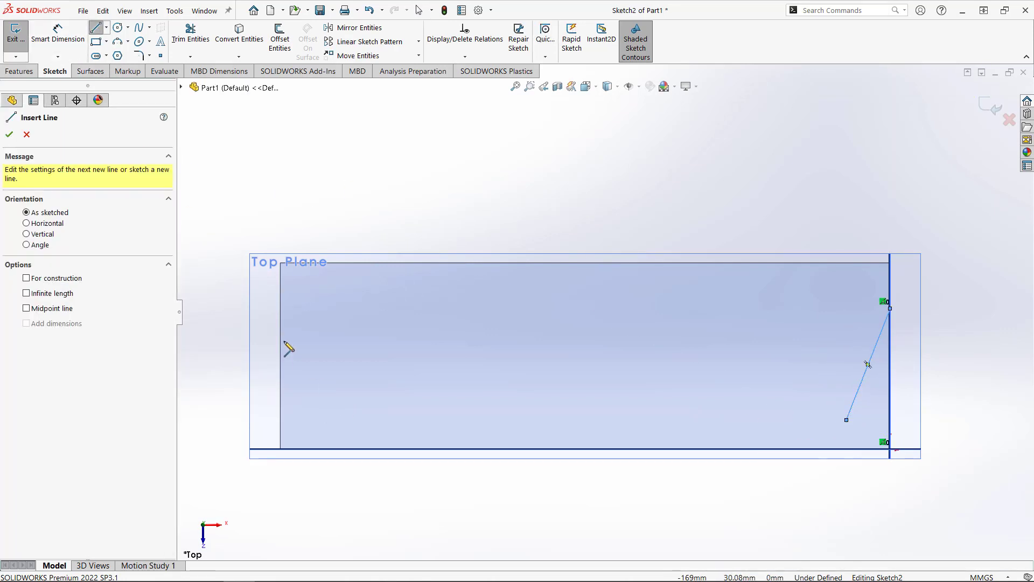
pyautogui.click(280, 321)
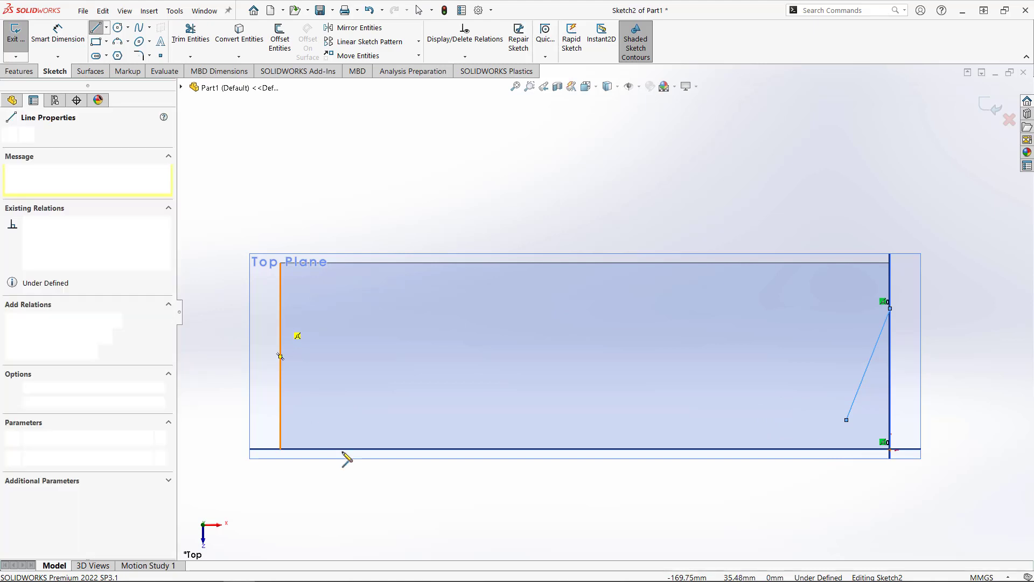
pyautogui.click(332, 449)
pyautogui.press('Escape')
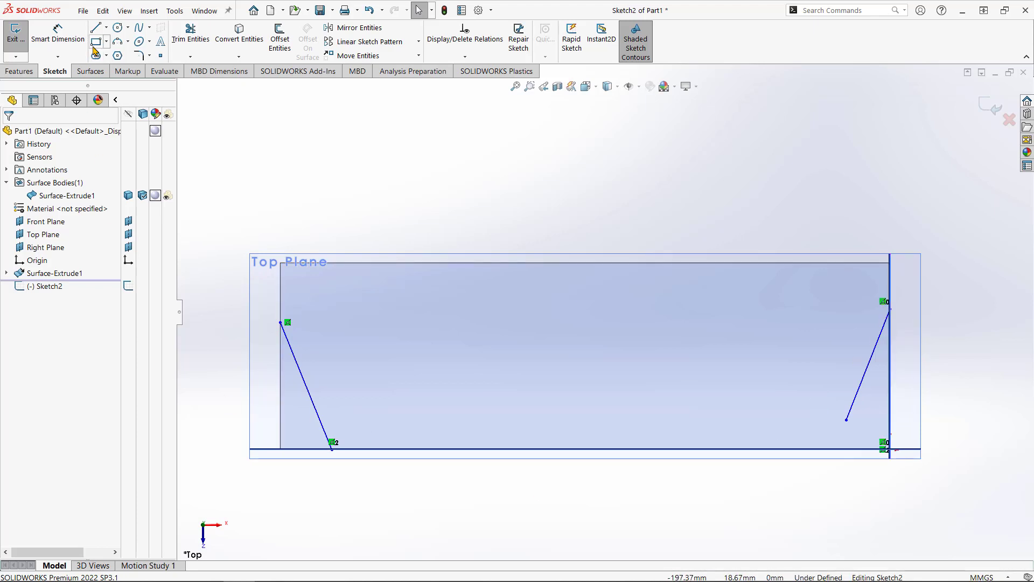
# Dimension the angle between the left slanted line and the box's left edge as 18°.
pyautogui.click(58, 33)
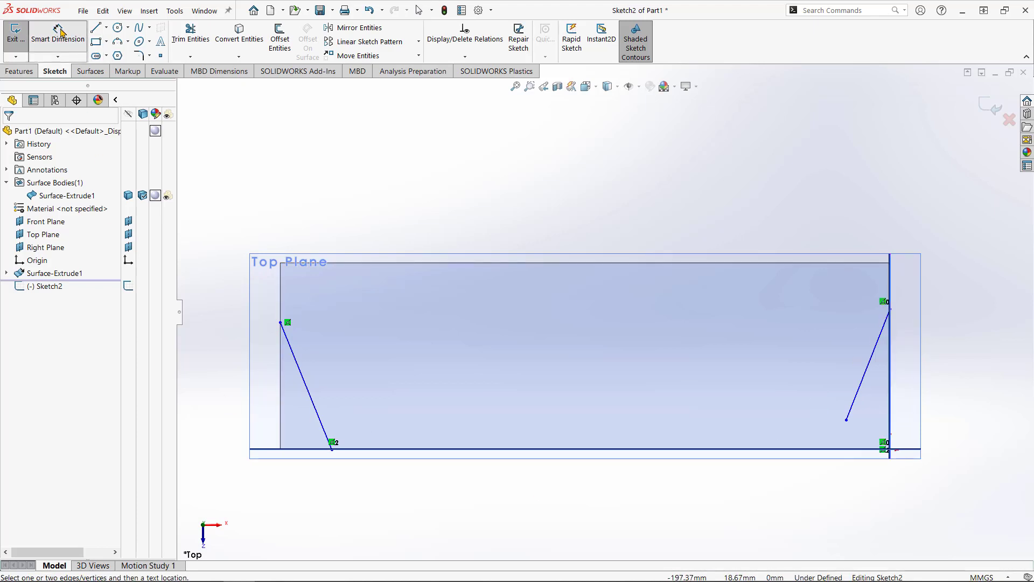
pyautogui.click(311, 397)
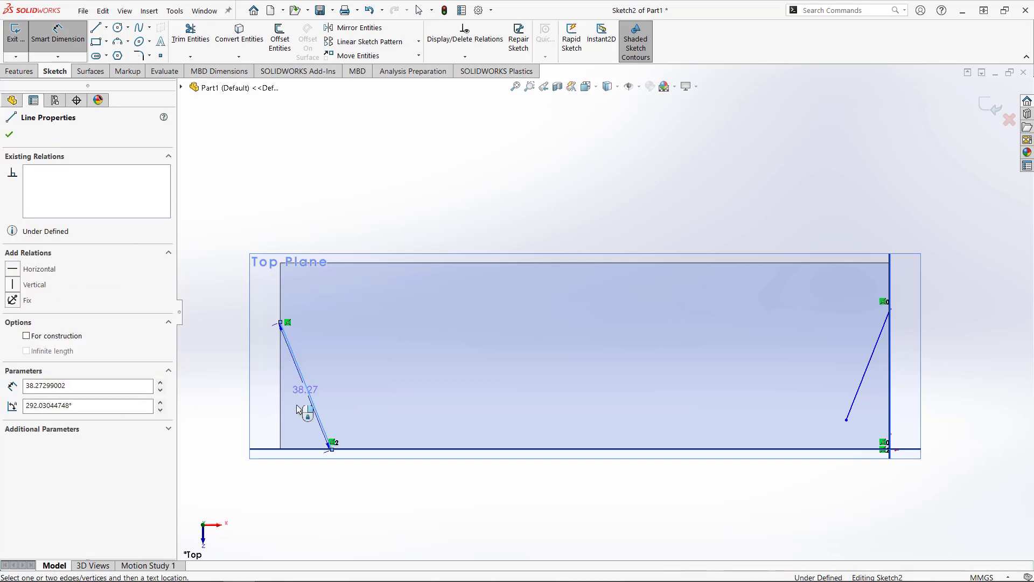
pyautogui.click(280, 413)
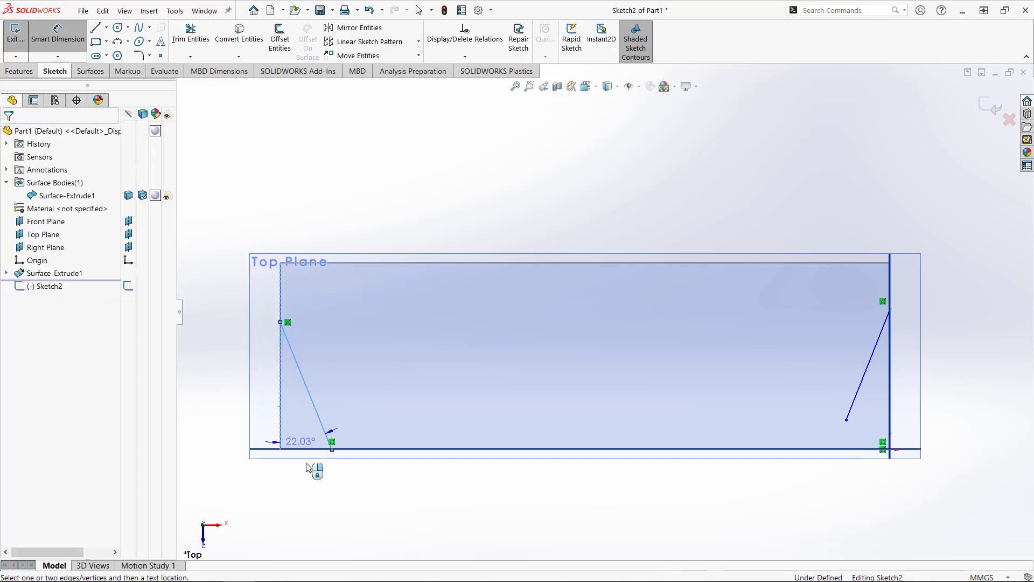
pyautogui.click(316, 491)
pyautogui.write('18')
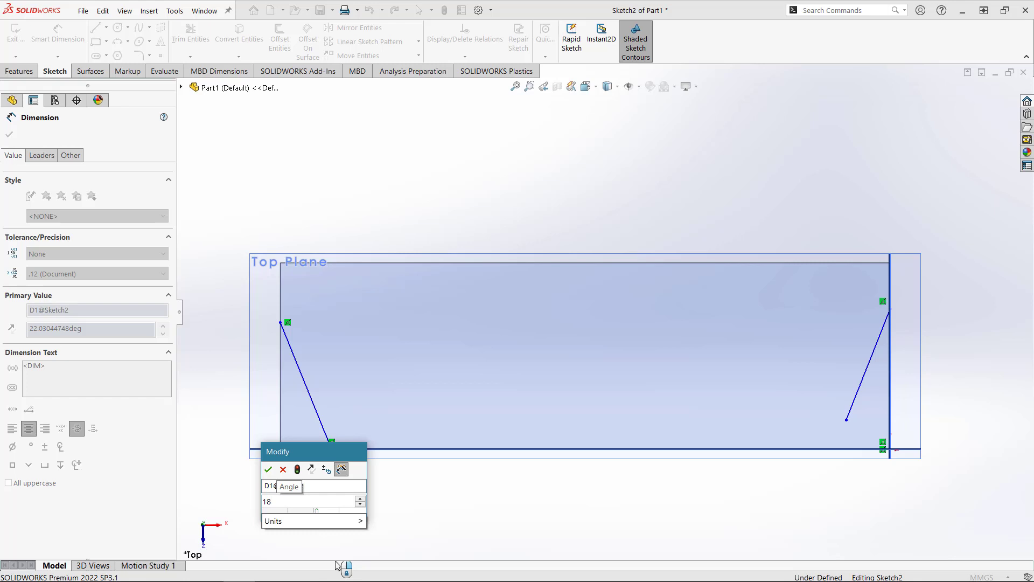
pyautogui.press('Return')
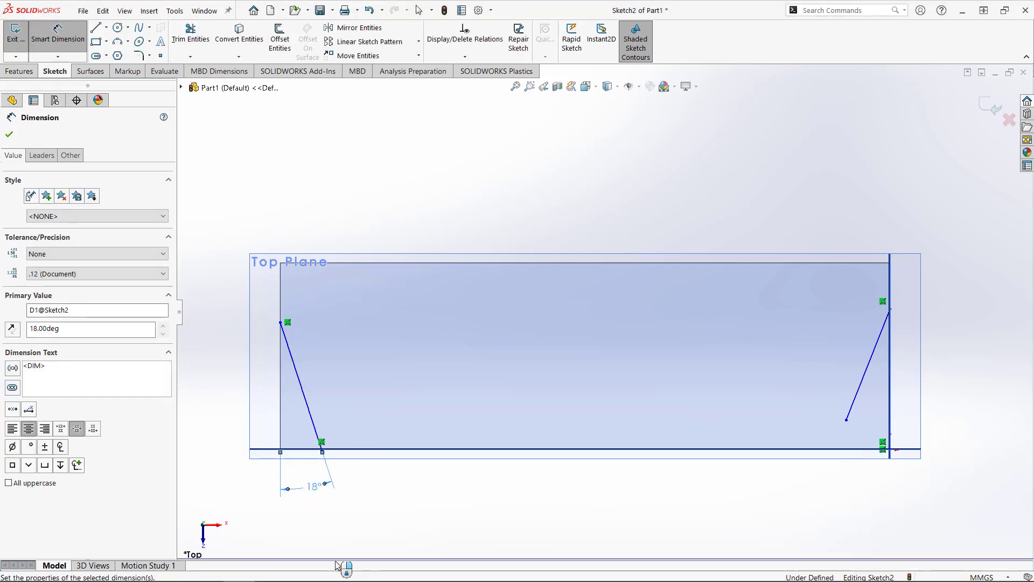
# Dimension the left slanted line's aligned length as 40 mm.
pyautogui.click(305, 405)
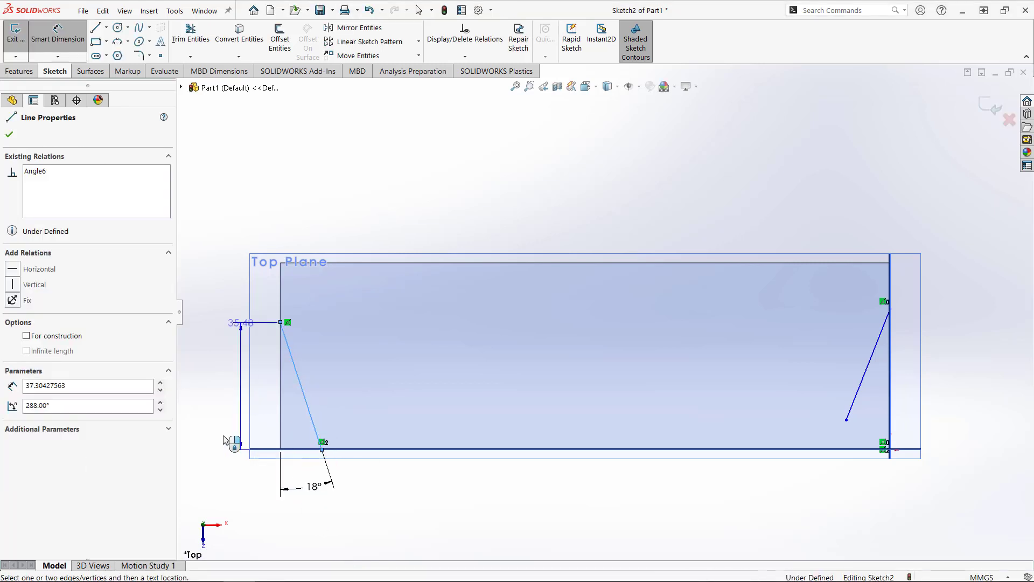
pyautogui.click(218, 474)
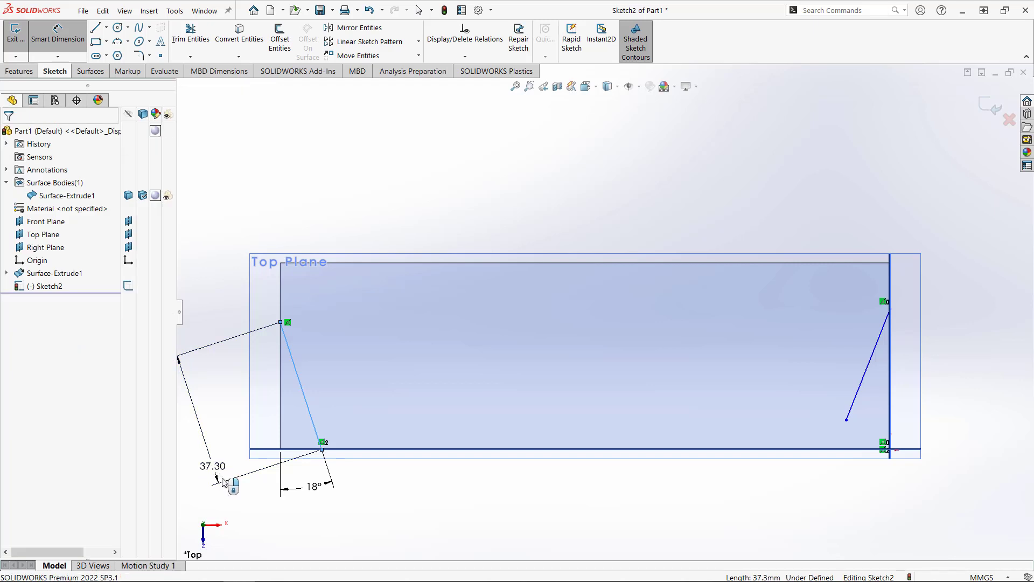
pyautogui.write('40')
pyautogui.press('Return')
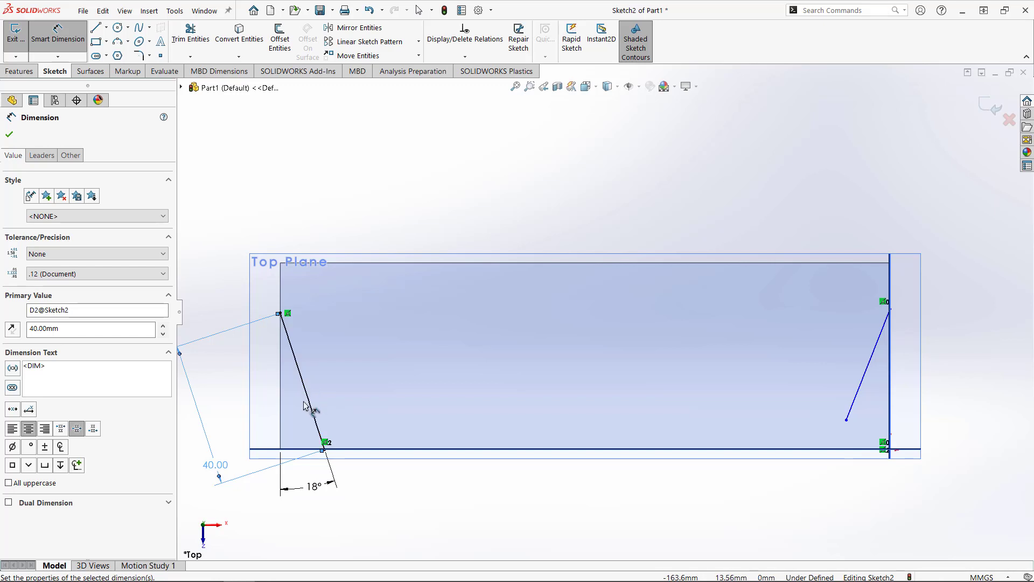
# Dimension the right slanted line's aligned length as 38 mm.
pyautogui.click(868, 368)
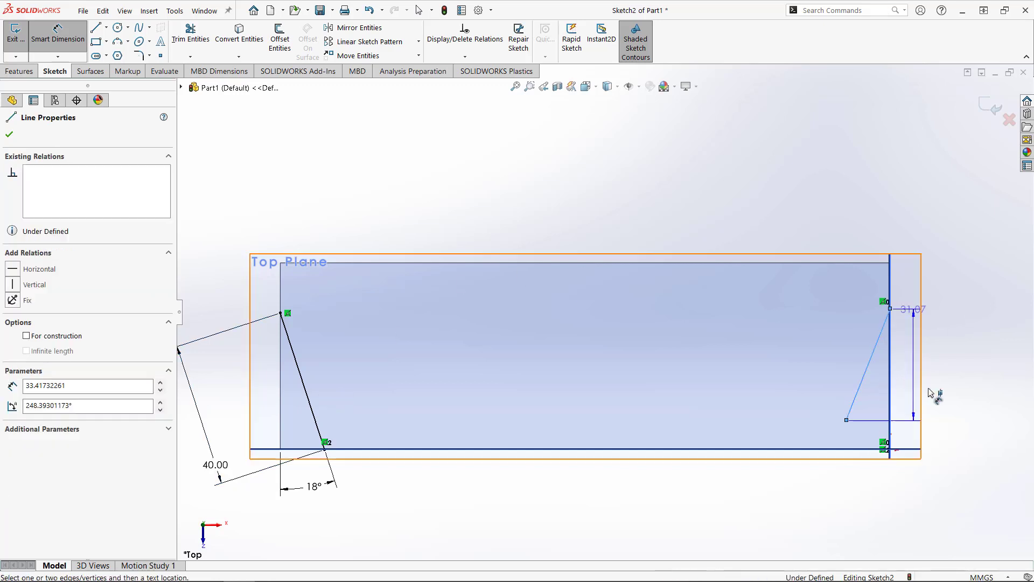
pyautogui.click(967, 432)
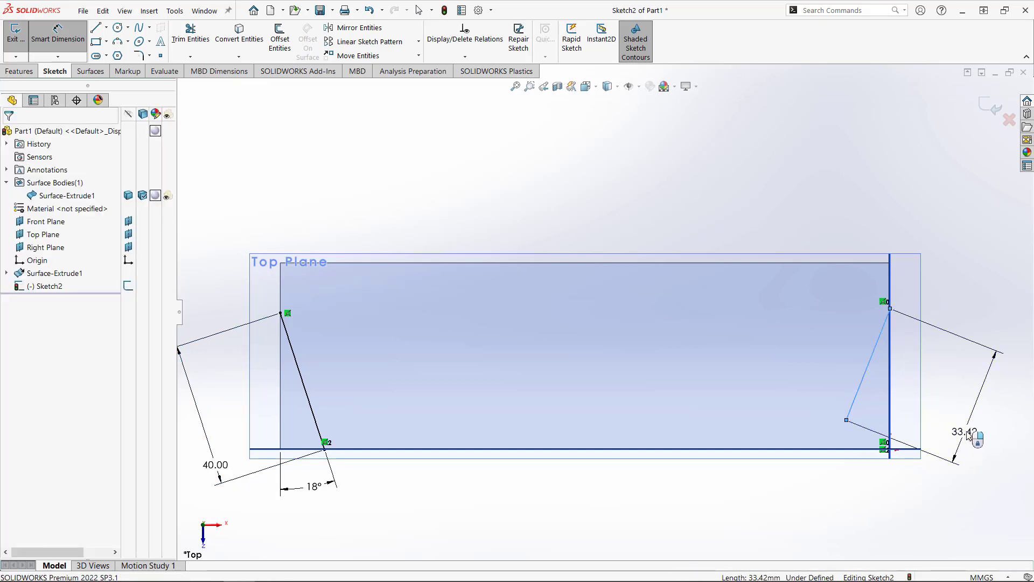
pyautogui.press('Return')
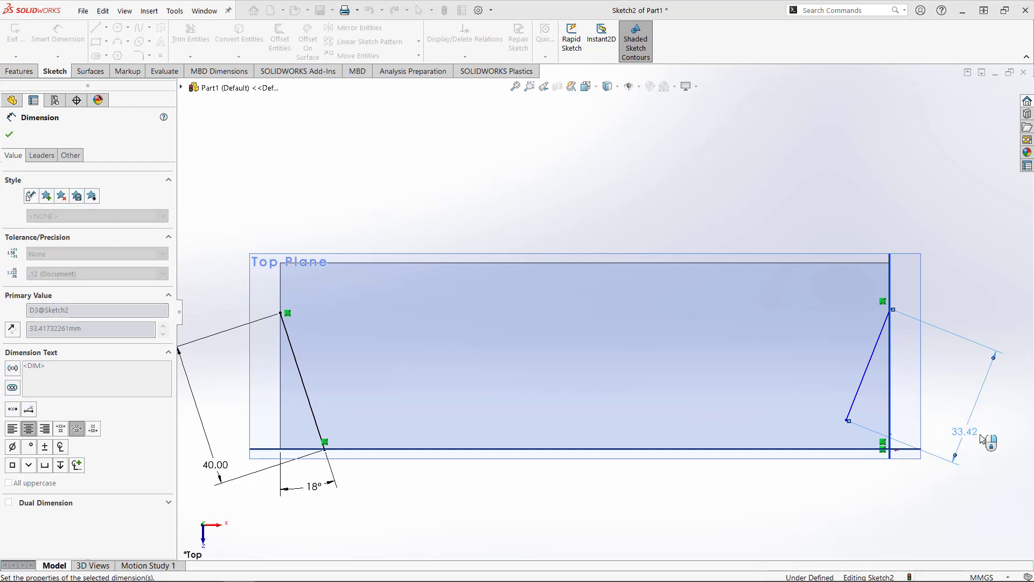
pyautogui.click(812, 523)
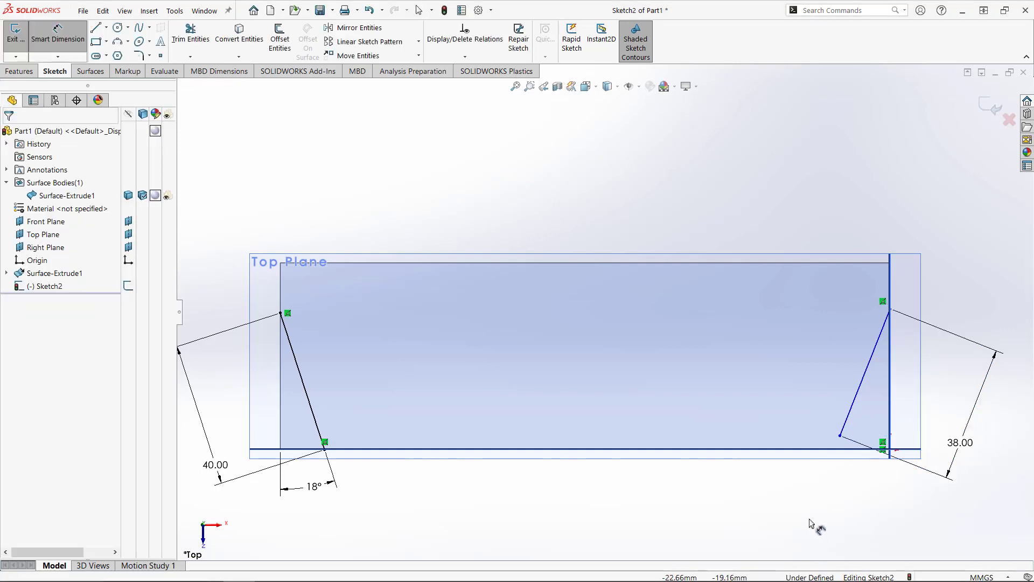
pyautogui.press('Escape')
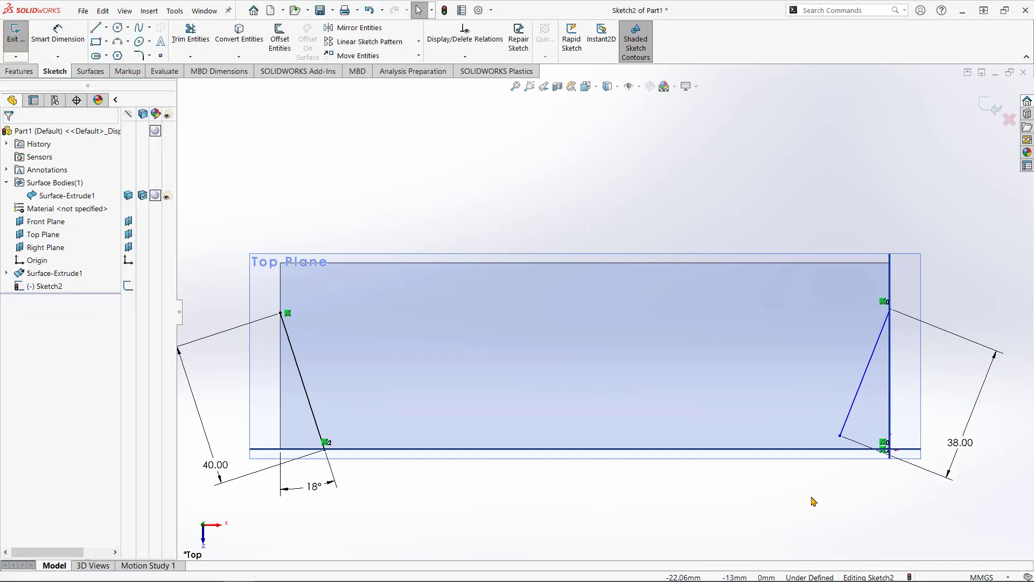
# Move the right line's upper endpoint higher along the box's right edge and its lower endpoint to about X -11.1, Y 7.4 mm.
pyautogui.moveTo(890, 308); pyautogui.dragTo(895, 296)
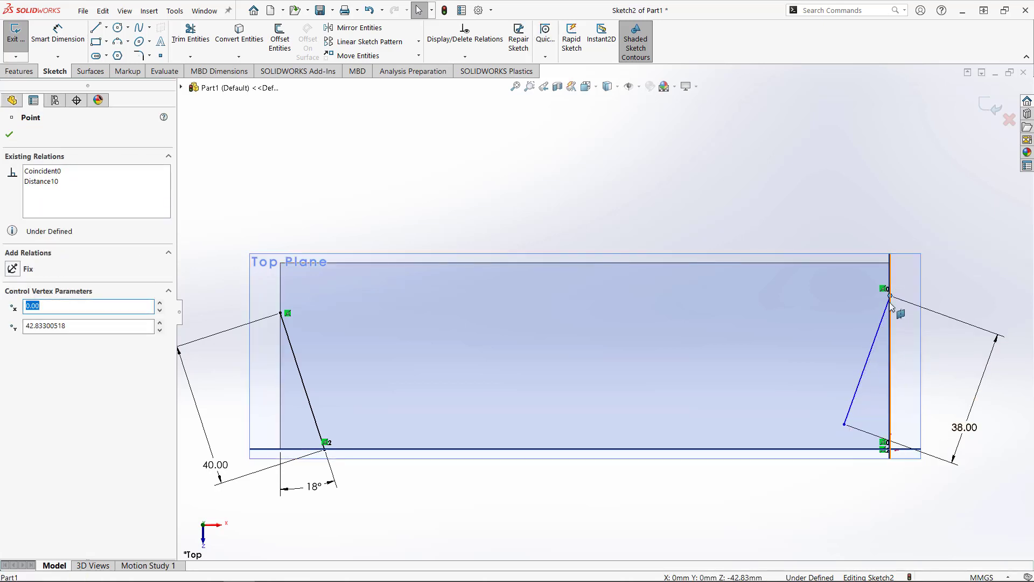
pyautogui.moveTo(890, 297)
pyautogui.mouseDown()
pyautogui.moveTo(893, 268)
pyautogui.moveTo(902, 301)
pyautogui.moveTo(895, 291)
pyautogui.mouseUp()
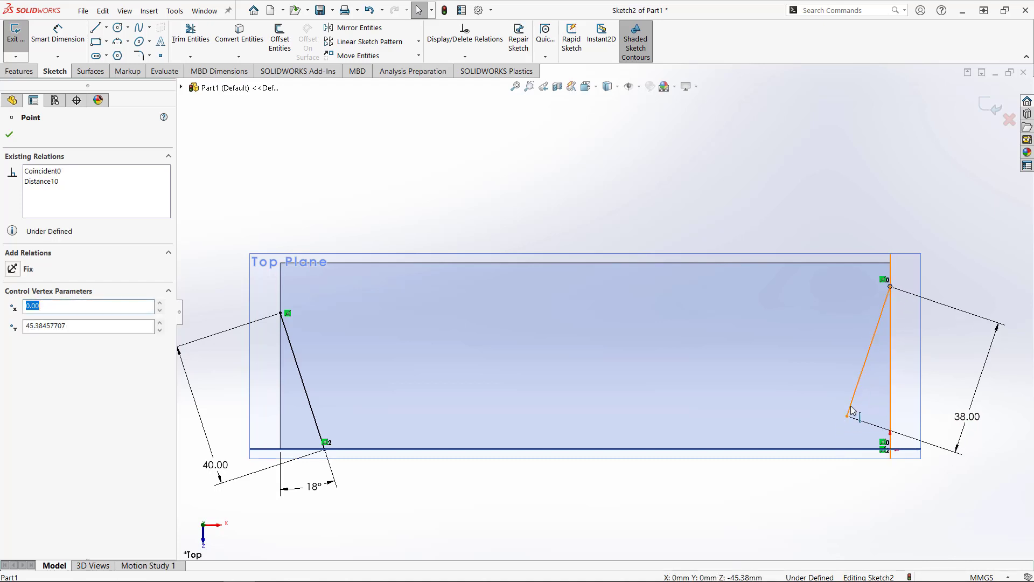
pyautogui.moveTo(848, 416)
pyautogui.mouseDown()
pyautogui.moveTo(838, 414)
pyautogui.moveTo(858, 431)
pyautogui.moveTo(851, 423)
pyautogui.mouseUp()
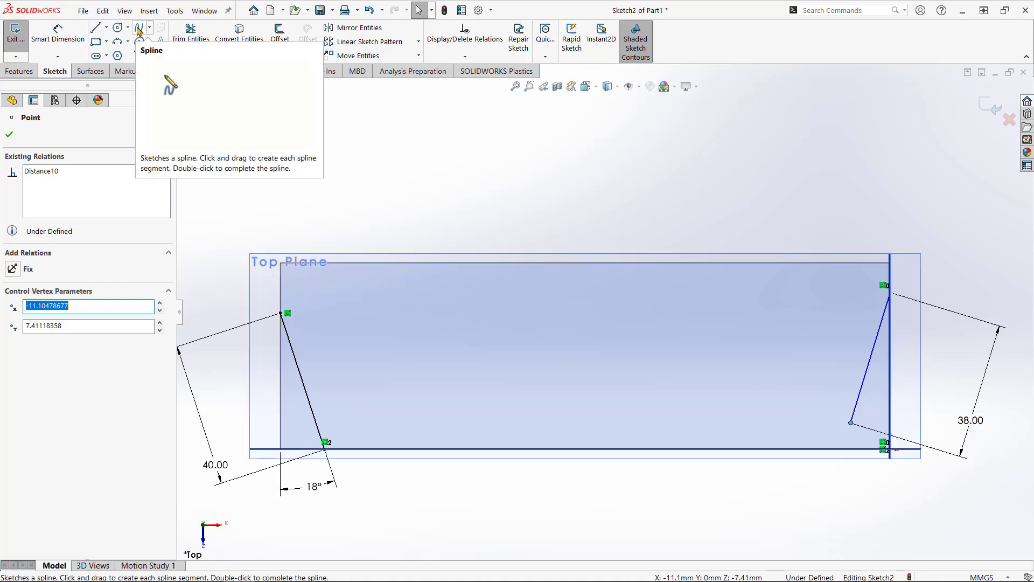
# Draw a three-point spline from the left line's upper end through about X -88.7, Y 49.6 mm to the right line's upper end.
pyautogui.click(139, 30)
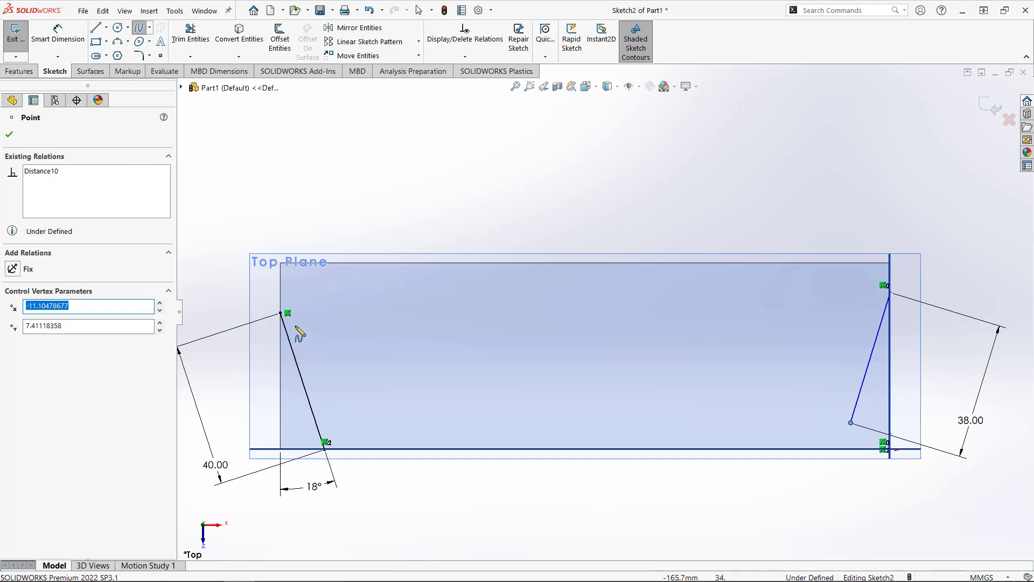
pyautogui.click(280, 313)
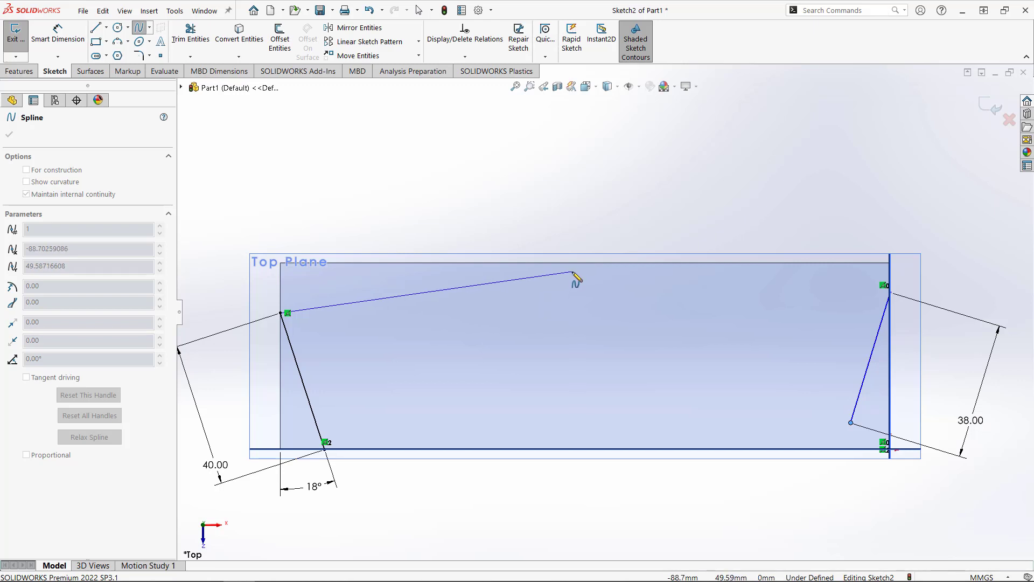
pyautogui.click(573, 272)
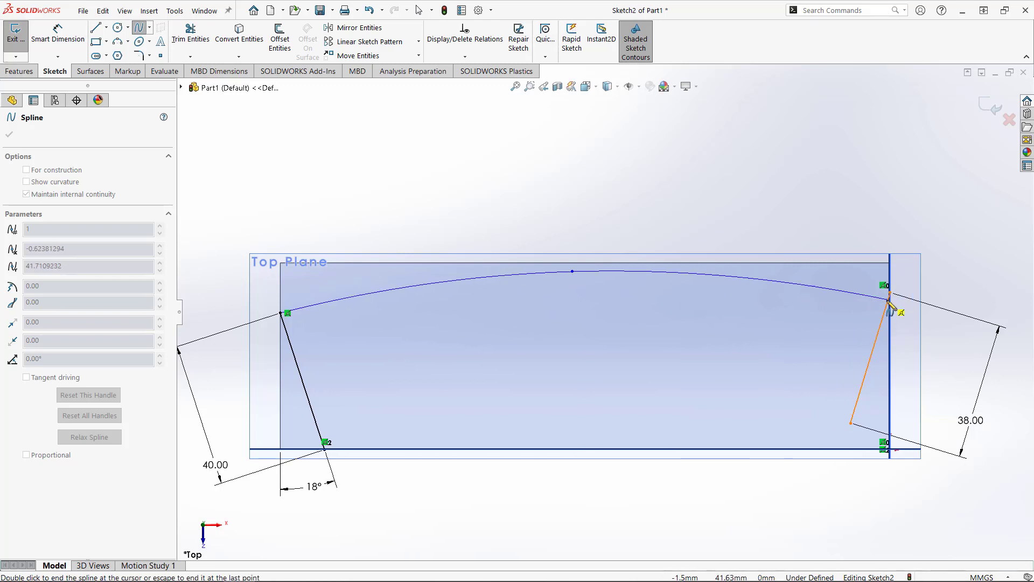
pyautogui.click(889, 293)
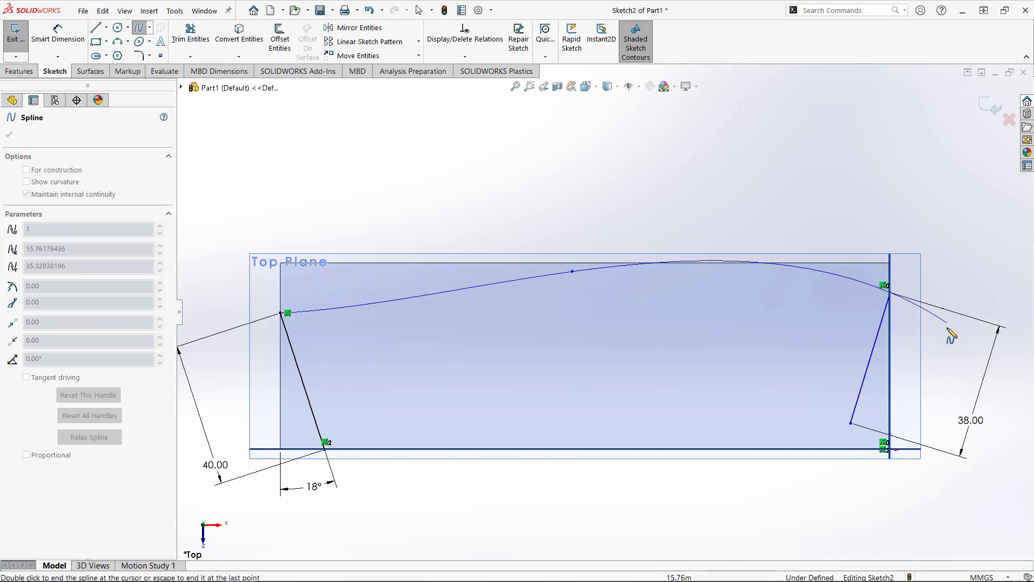
pyautogui.press('Escape')
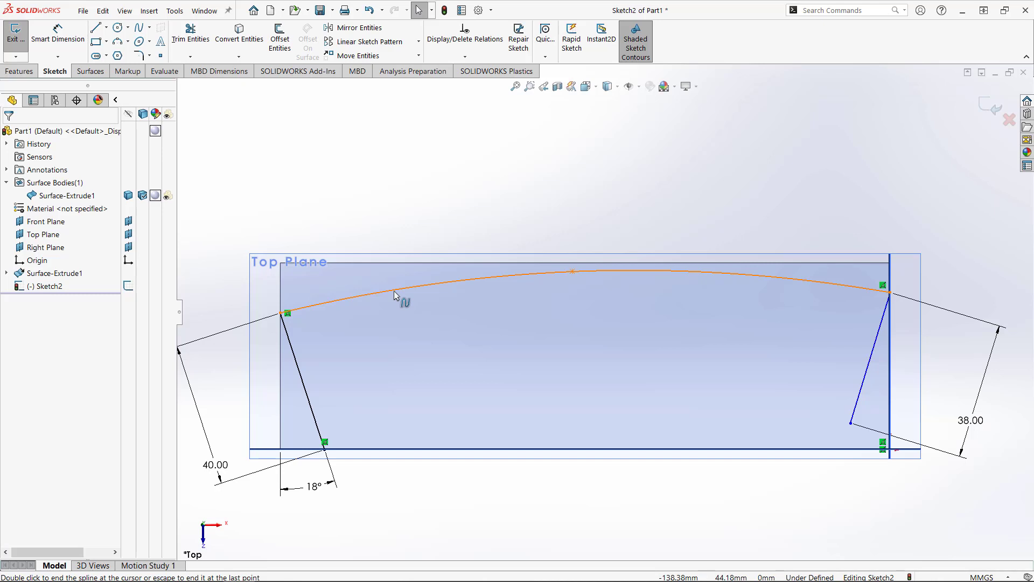
# Shape the spline with its end tangent handles, angling the left end to about 17.4° and the right end to about -11.7°.
pyautogui.click(422, 289)
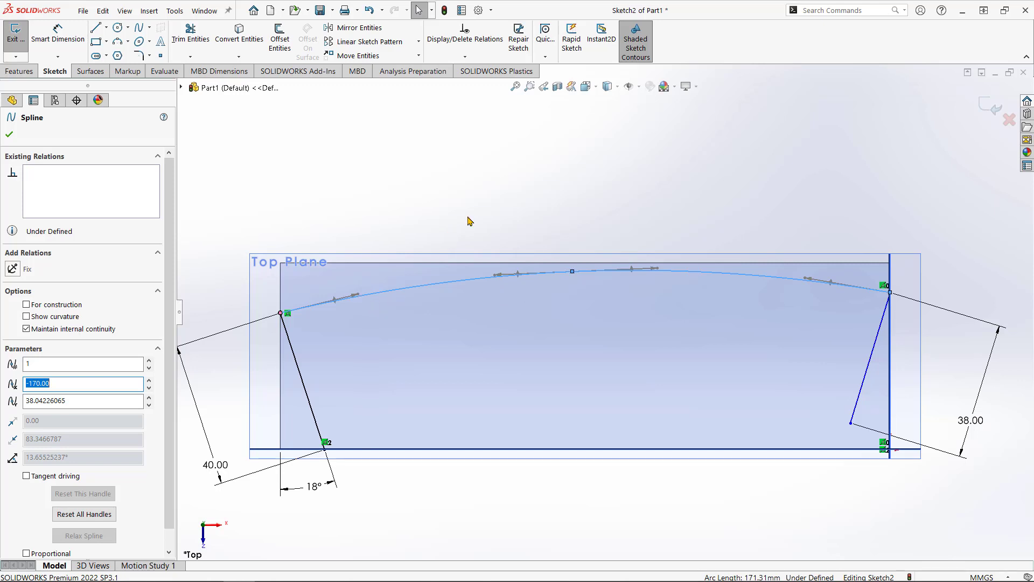
pyautogui.click(531, 161)
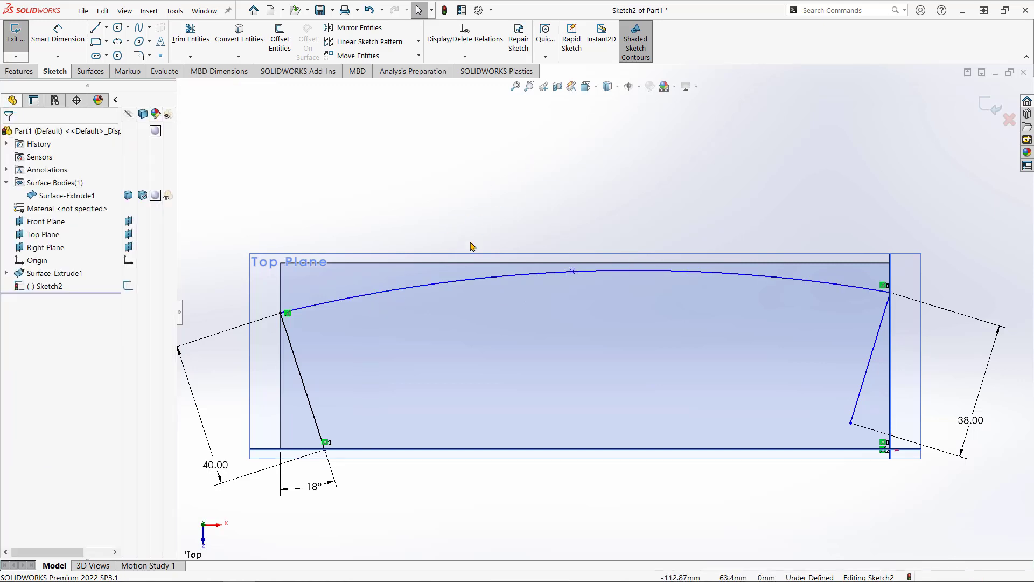
pyautogui.click(452, 286)
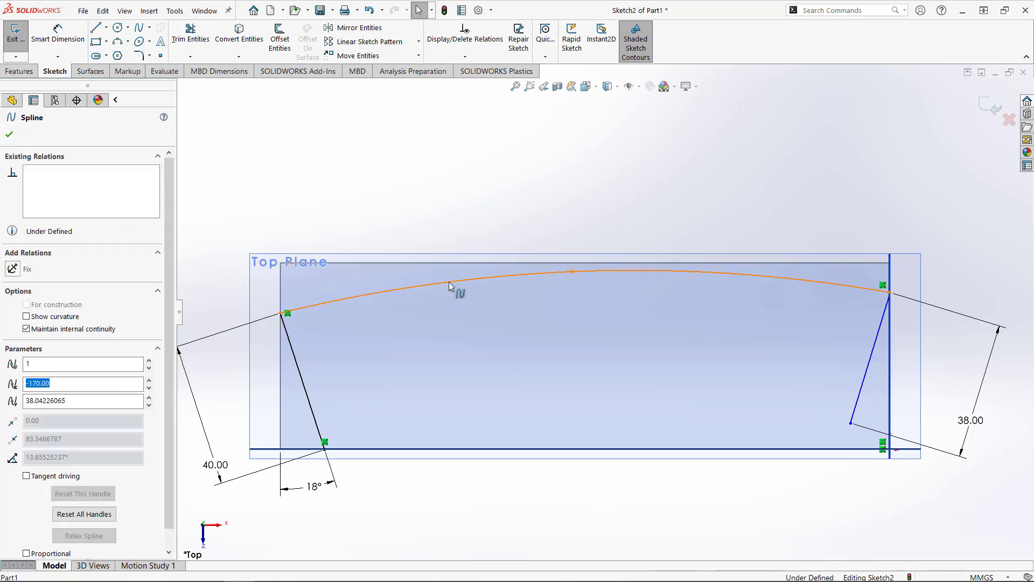
pyautogui.moveTo(361, 291)
pyautogui.mouseDown()
pyautogui.moveTo(363, 300)
pyautogui.moveTo(357, 293)
pyautogui.mouseUp()
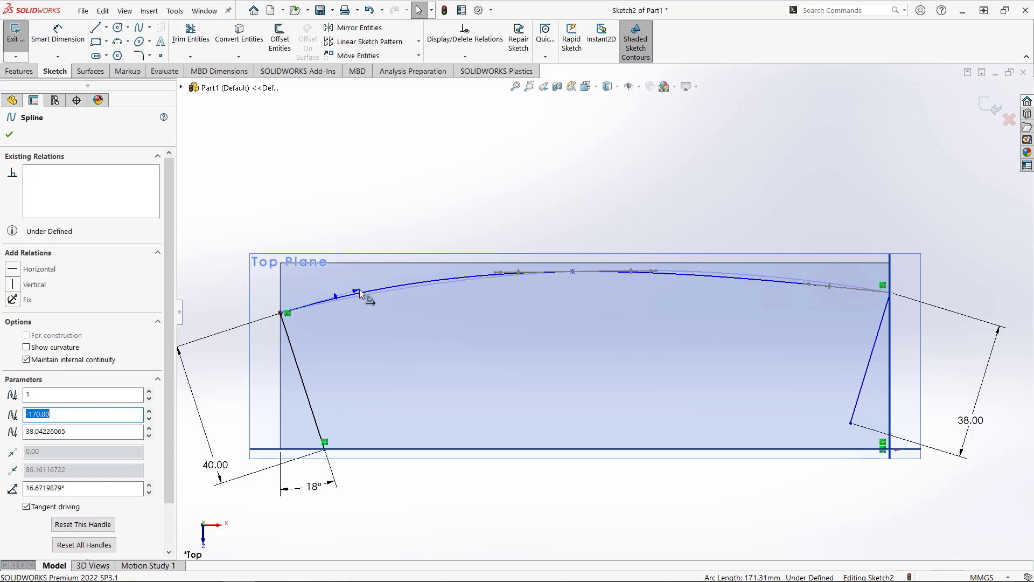
pyautogui.moveTo(802, 286); pyautogui.dragTo(774, 276)
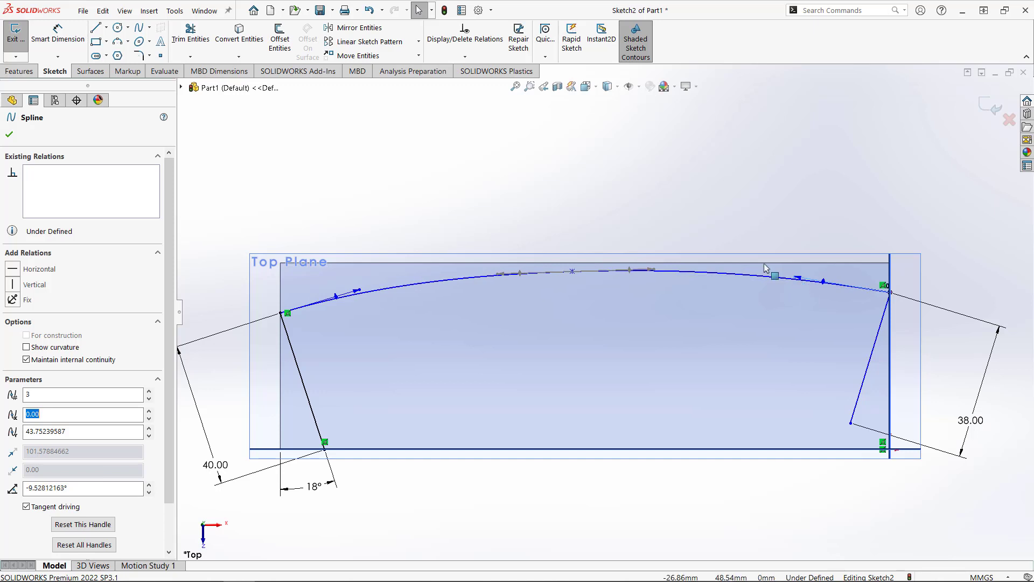
pyautogui.click(699, 184)
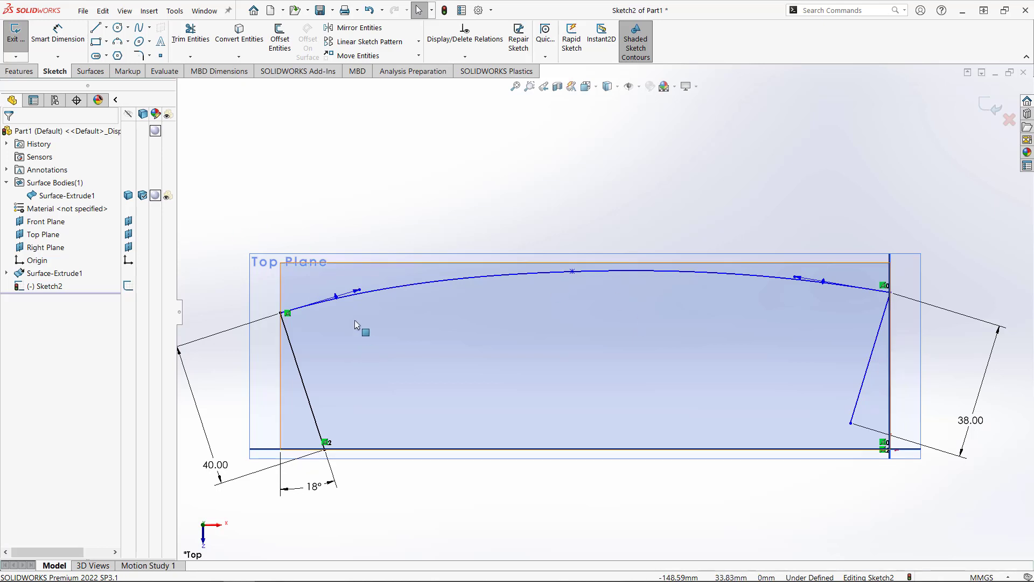
pyautogui.moveTo(364, 291); pyautogui.dragTo(369, 288)
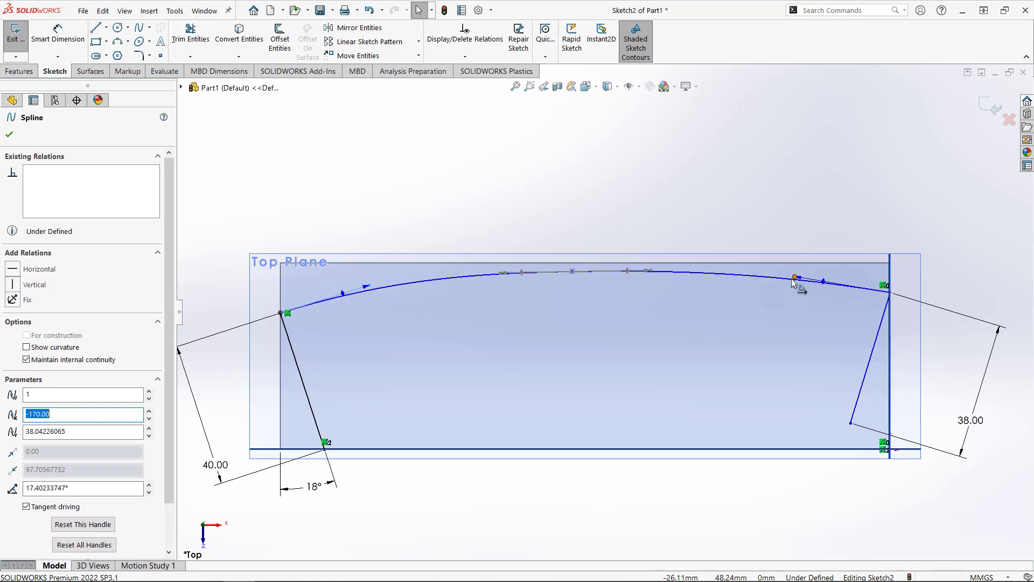
pyautogui.moveTo(795, 277); pyautogui.dragTo(795, 274)
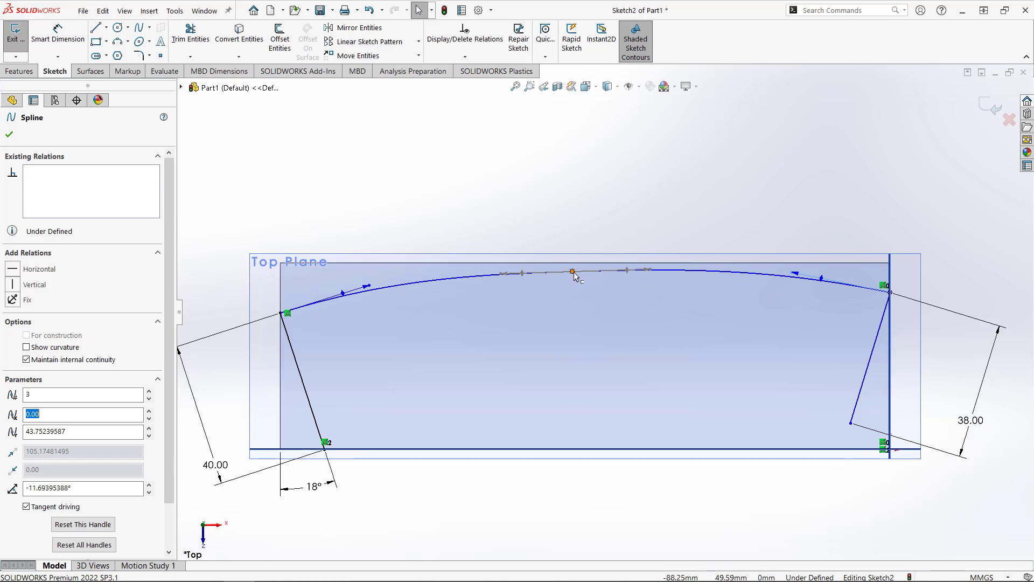
# Dimension the vertical distance between the box's upper edge and the spline's middle point as 0.1 mm.
pyautogui.click(61, 36)
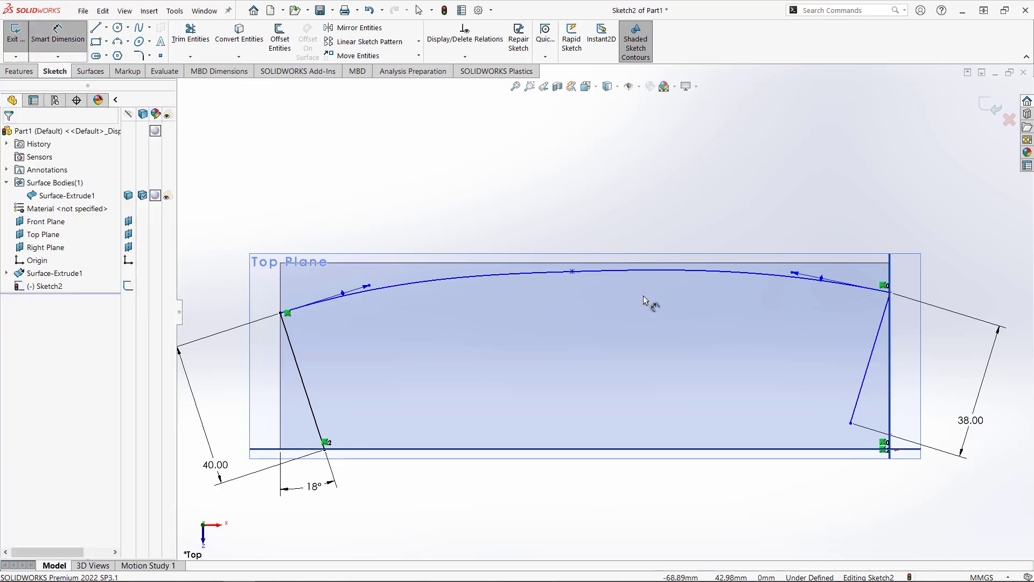
pyautogui.scroll(-5, 645, 300)
pyautogui.click(522, 251)
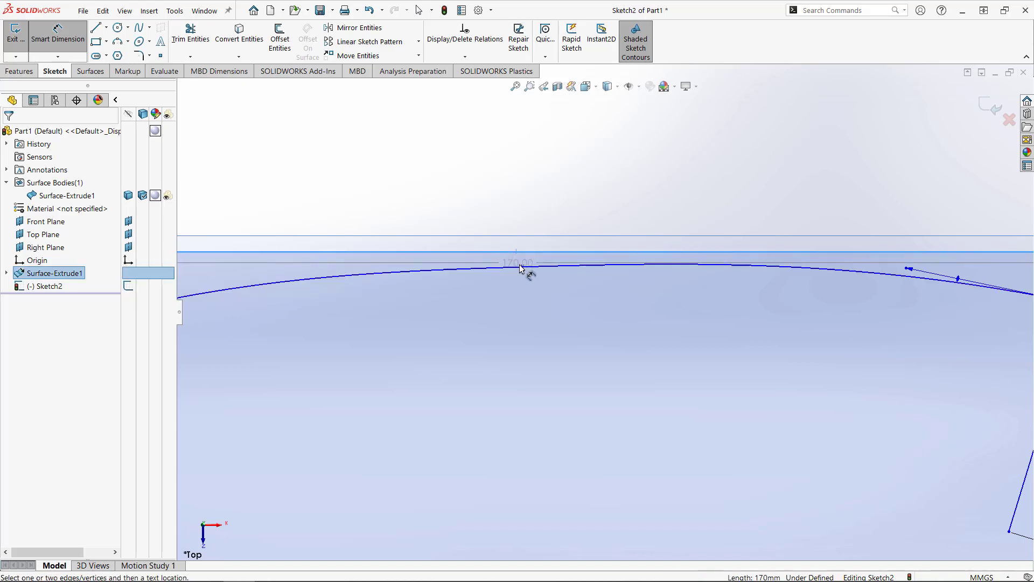
pyautogui.click(523, 267)
pyautogui.click(619, 183)
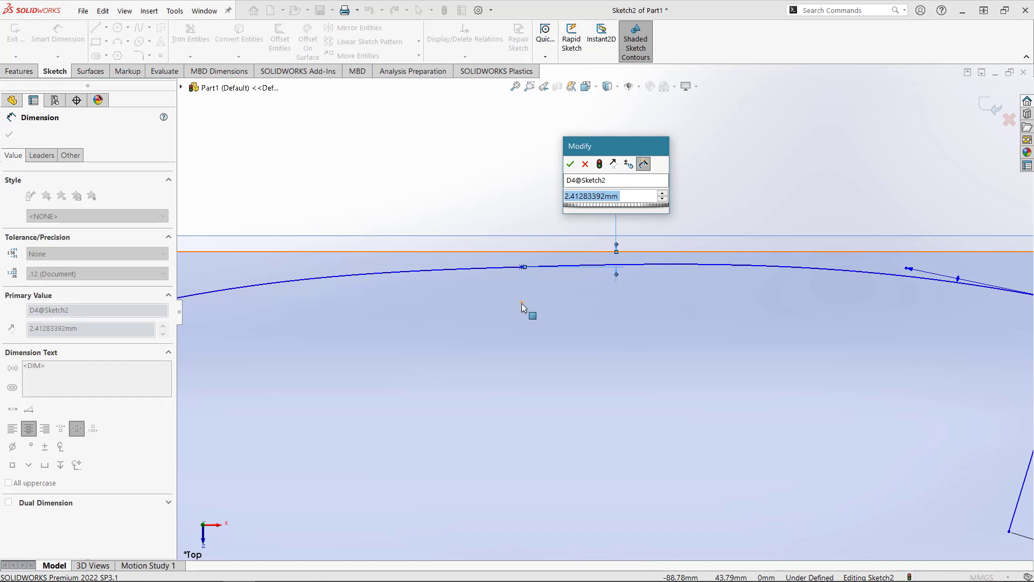
pyautogui.write('0.1')
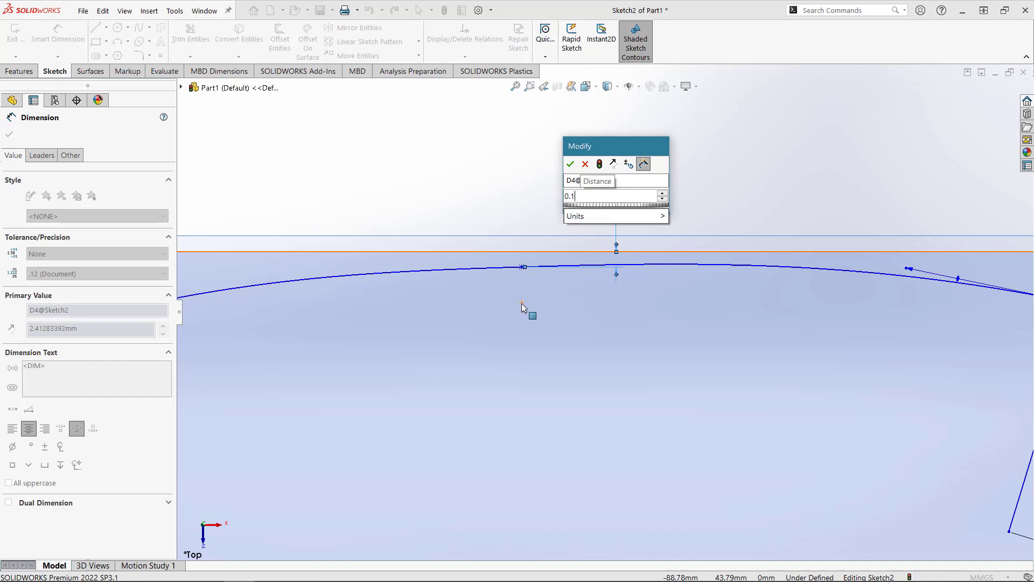
pyautogui.press('Return')
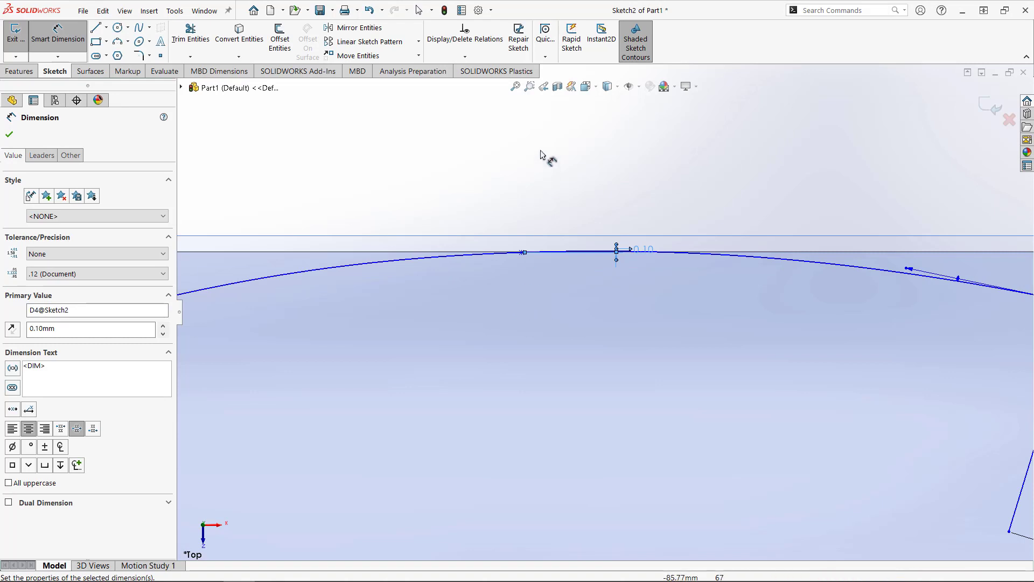
pyautogui.press('Escape')
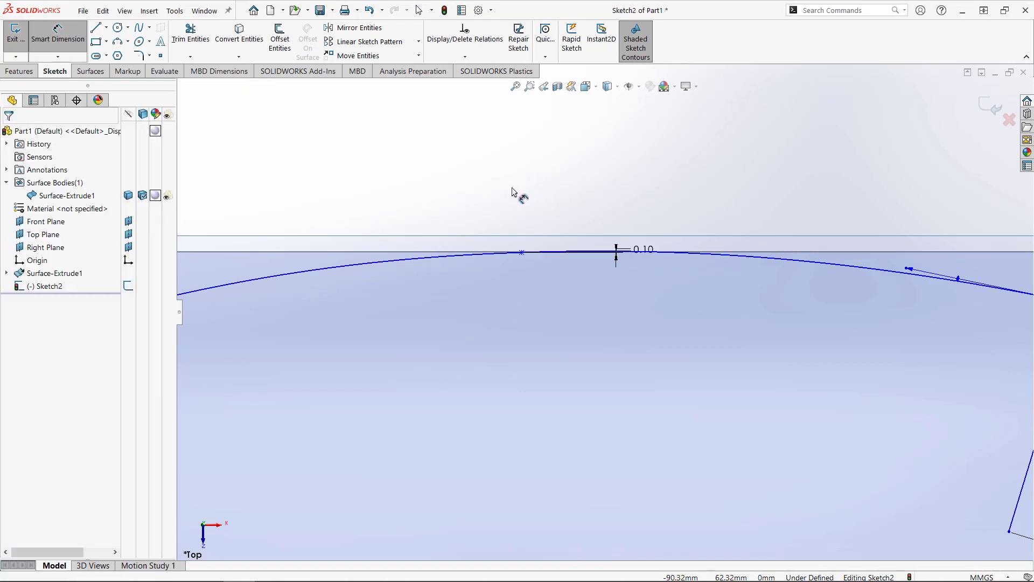
# Activate the tangent handle at the upper spline's middle point and constrain it to be horizontal.
pyautogui.scroll(-2, 544, 216)
pyautogui.scroll(-2, 517, 299)
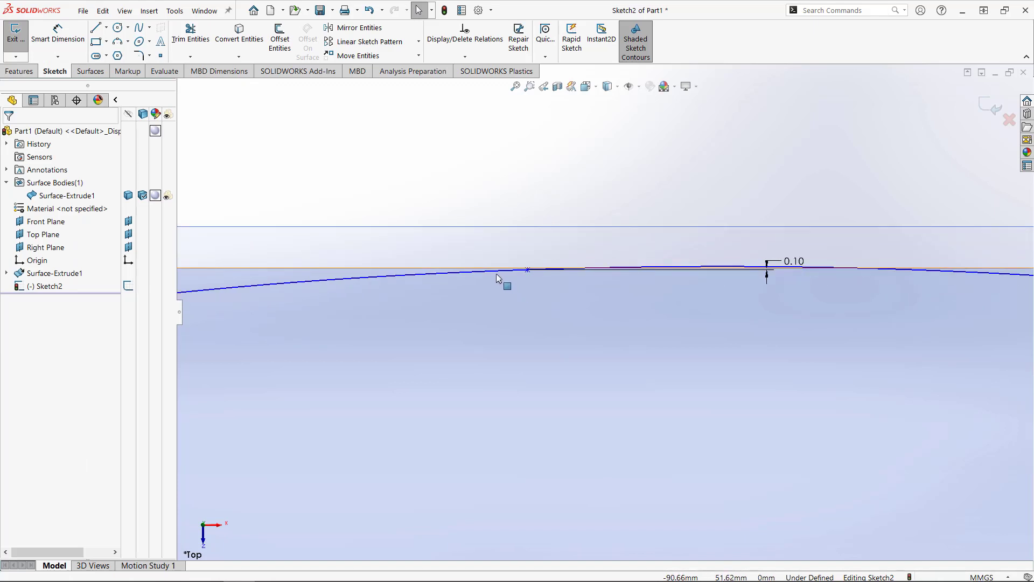
pyautogui.click(441, 277)
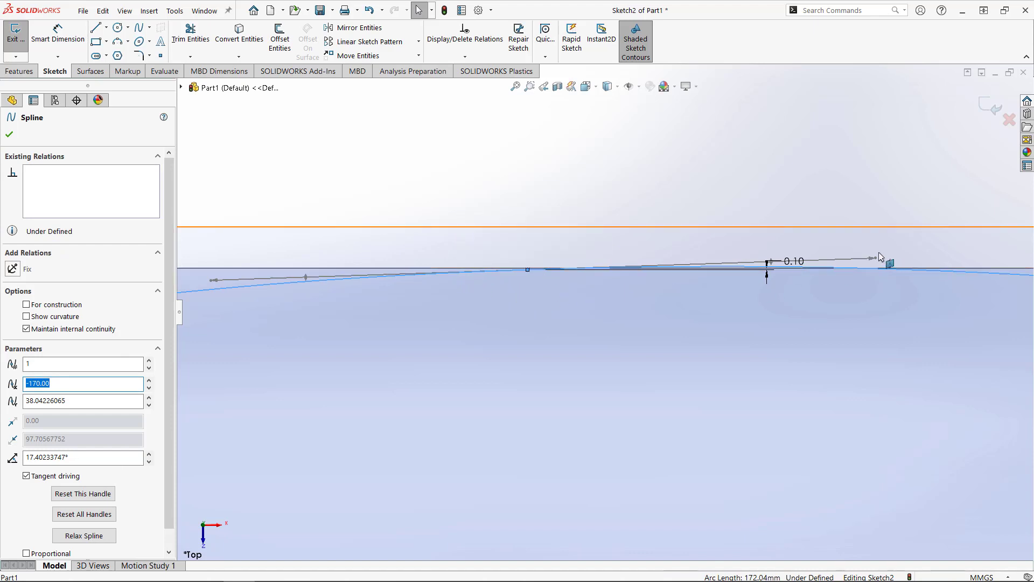
pyautogui.moveTo(886, 256); pyautogui.dragTo(916, 240)
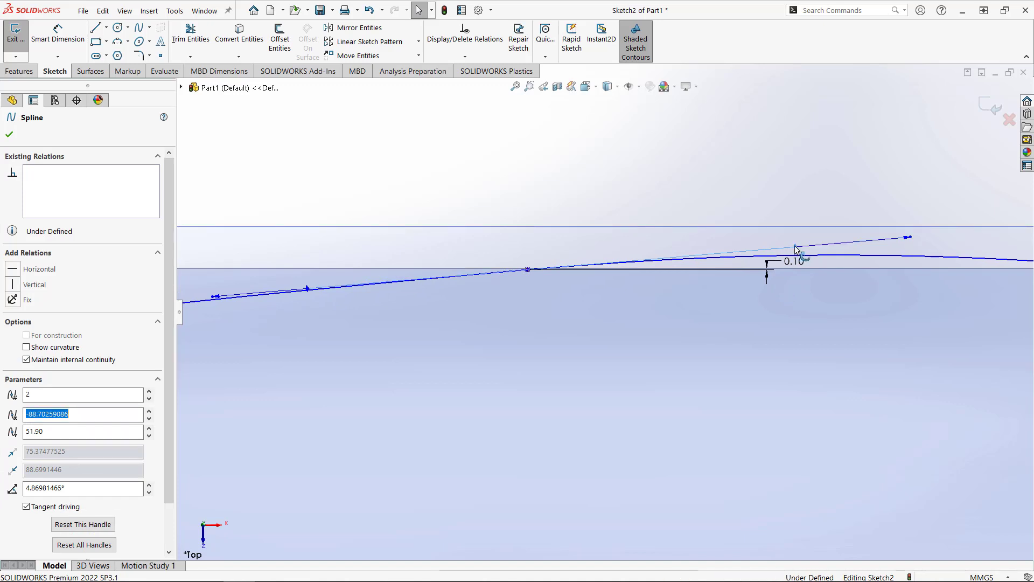
pyautogui.moveTo(797, 249); pyautogui.dragTo(775, 329)
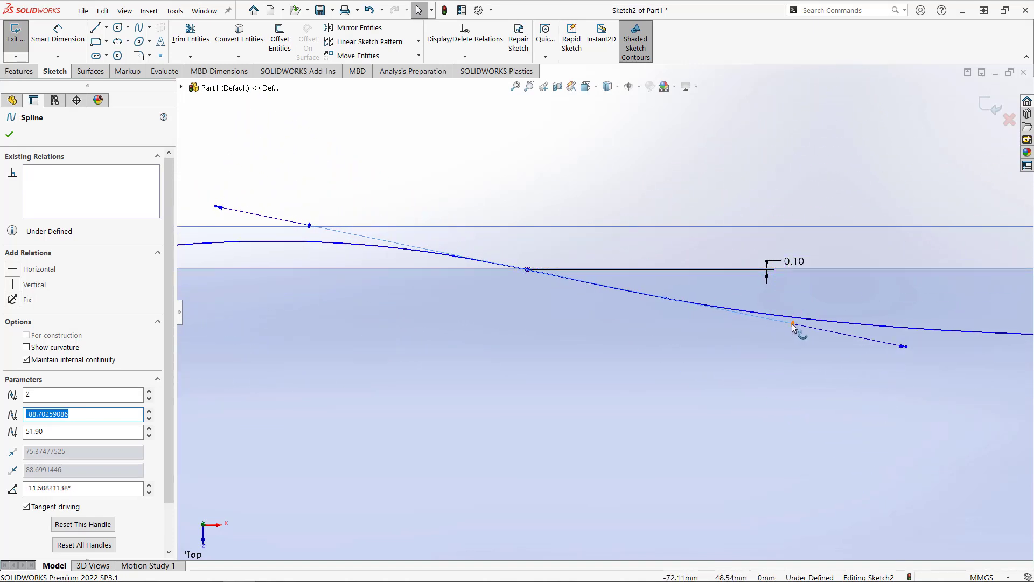
pyautogui.click(13, 269)
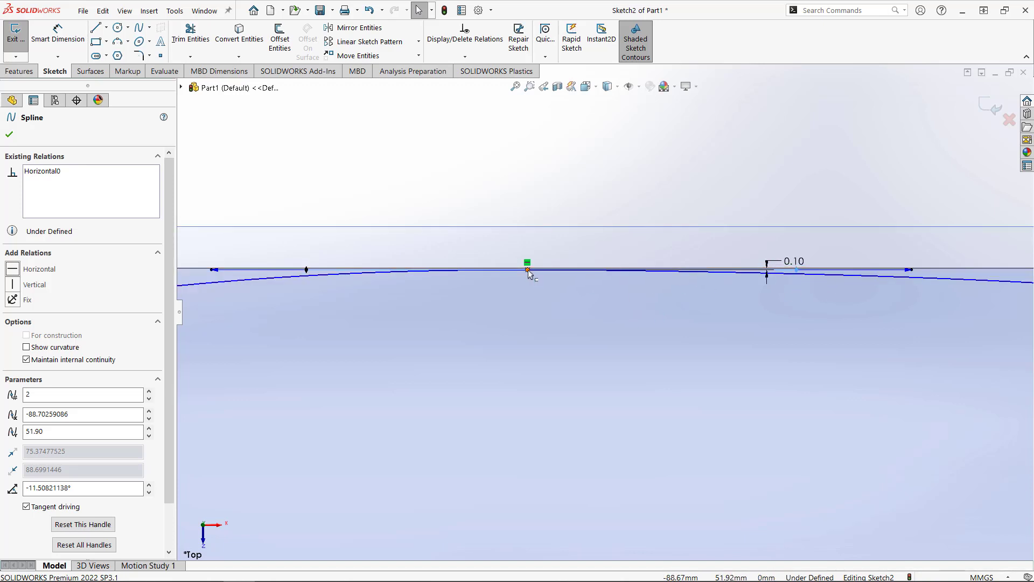
# Move the upper spline's middle point sideways to about X -90.6 mm, keeping its 0.1 mm offset from the box's upper edge.
pyautogui.scroll(4, 552, 286)
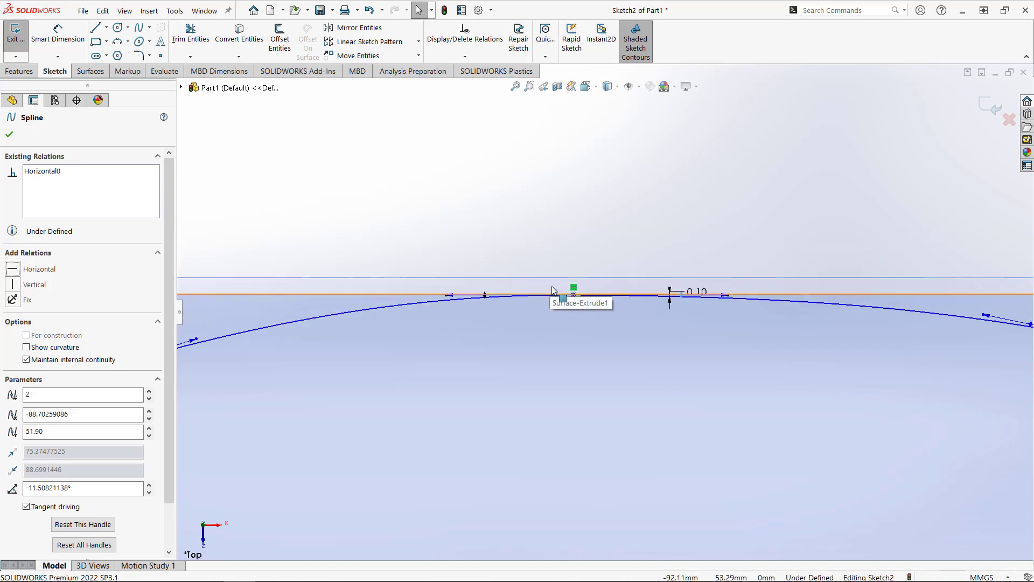
pyautogui.scroll(1, 572, 303)
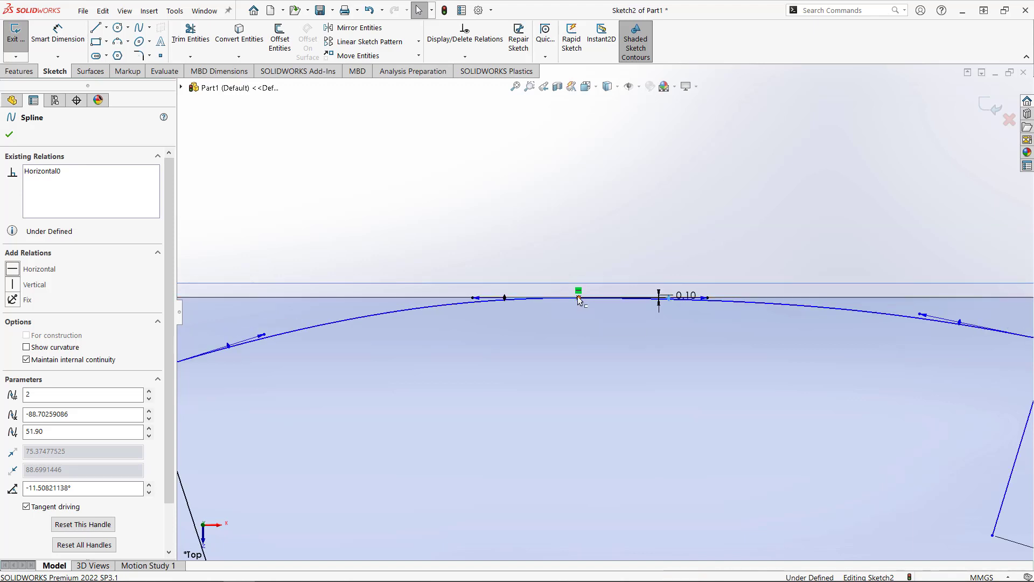
pyautogui.click(628, 300)
pyautogui.moveTo(630, 302); pyautogui.dragTo(570, 307)
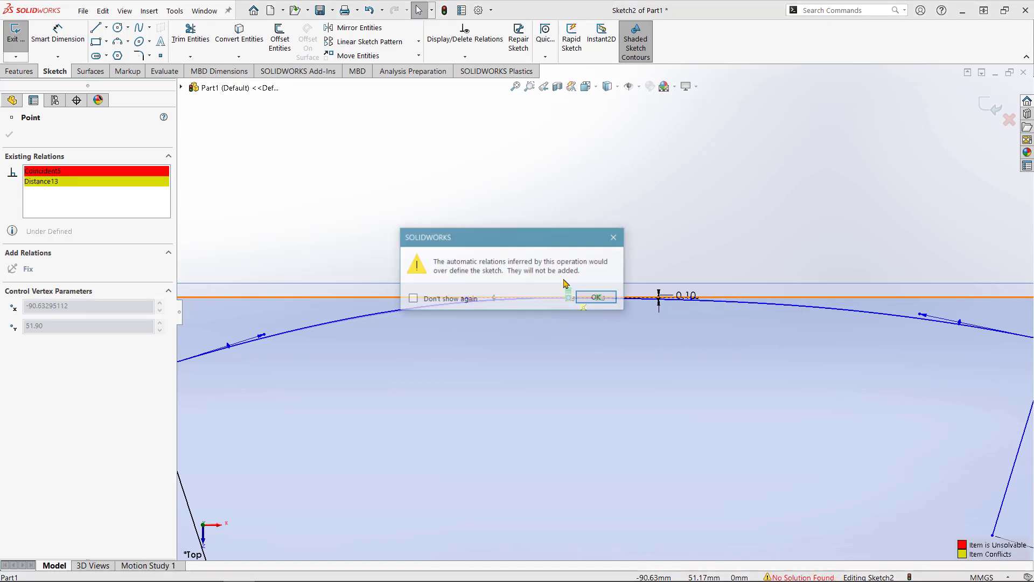
pyautogui.click(597, 297)
pyautogui.click(584, 272)
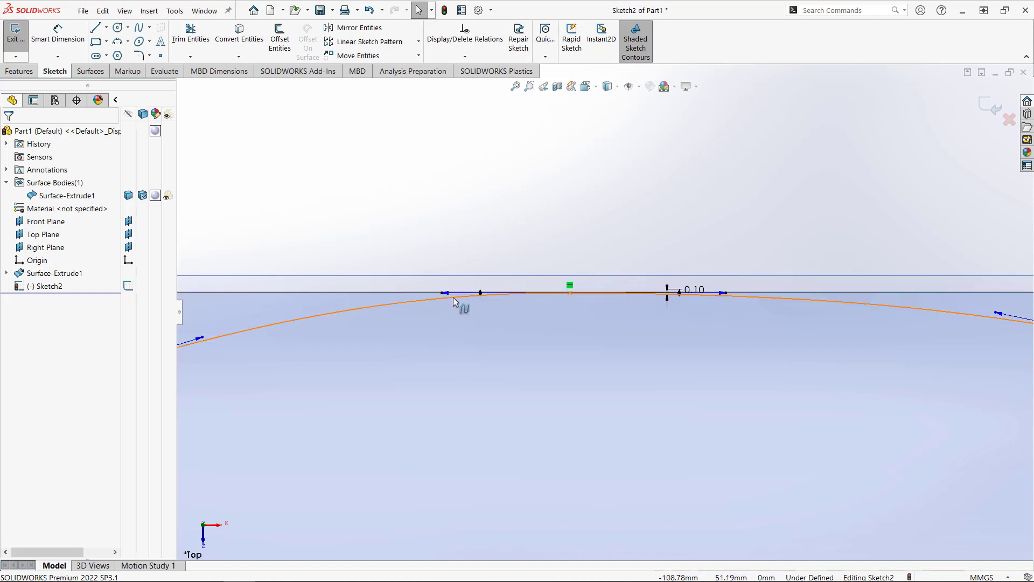
# Draw a Bezier style spline with ten control vertices from the left line's lower end to the right line's lower end.
pyautogui.scroll(4, 700, 357)
pyautogui.scroll(1, 701, 353)
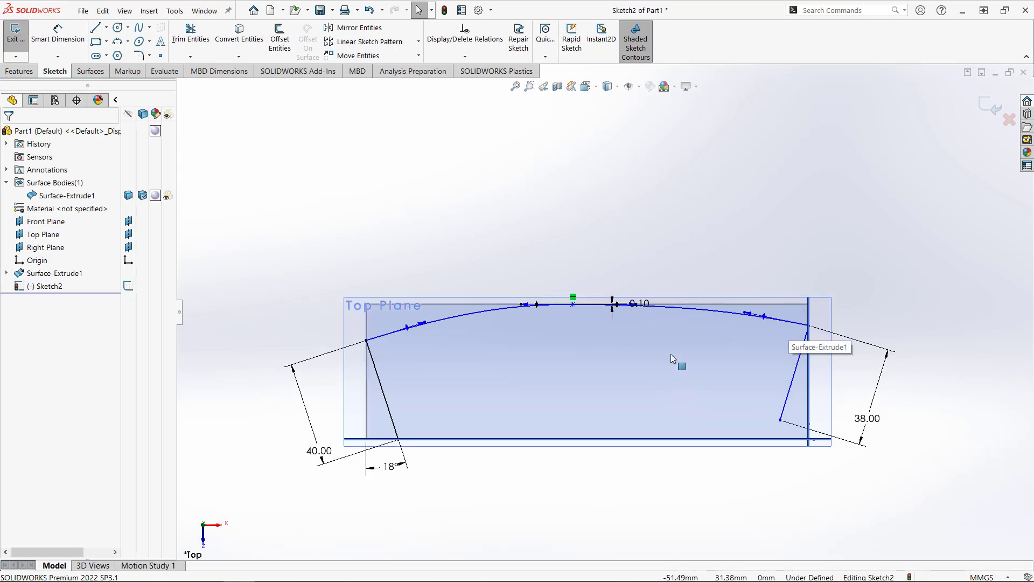
pyautogui.scroll(-1, 673, 356)
pyautogui.scroll(-1, 533, 409)
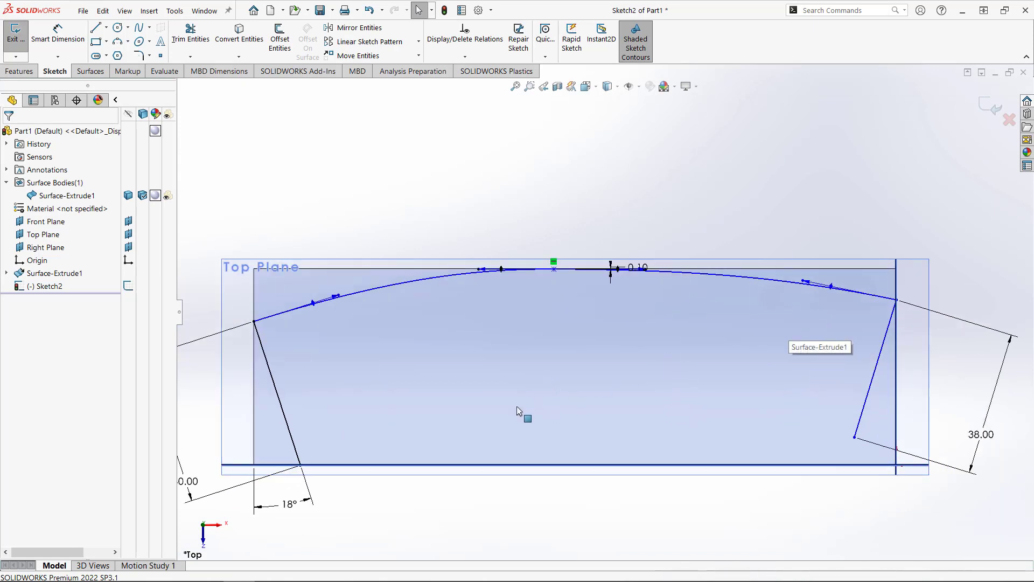
pyautogui.click(150, 29)
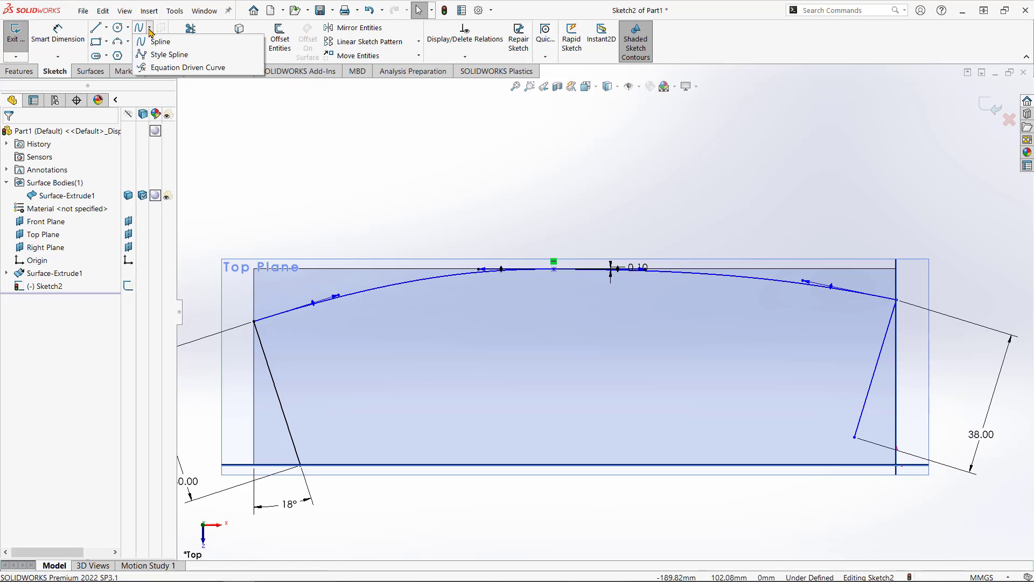
pyautogui.click(181, 56)
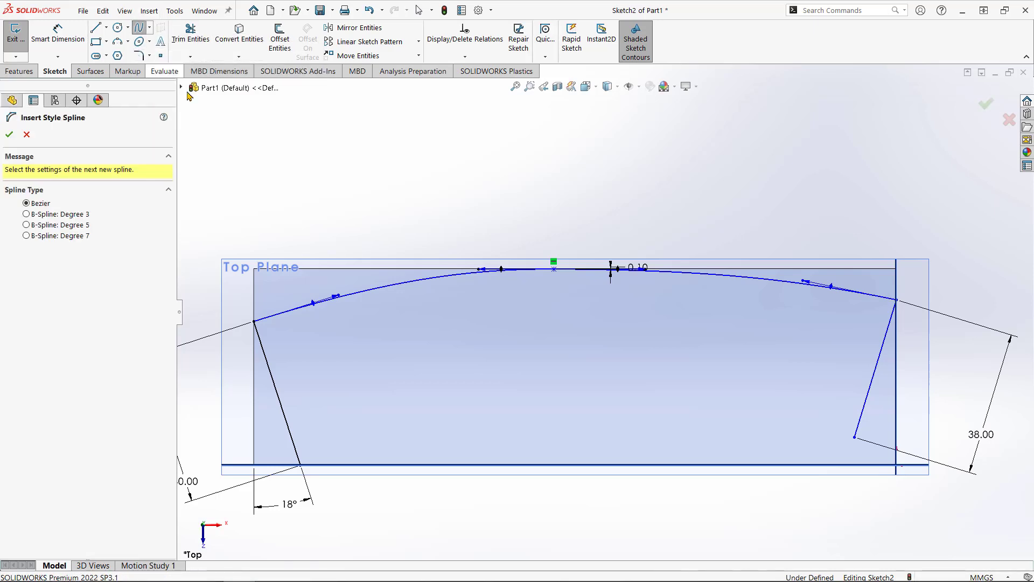
pyautogui.click(302, 466)
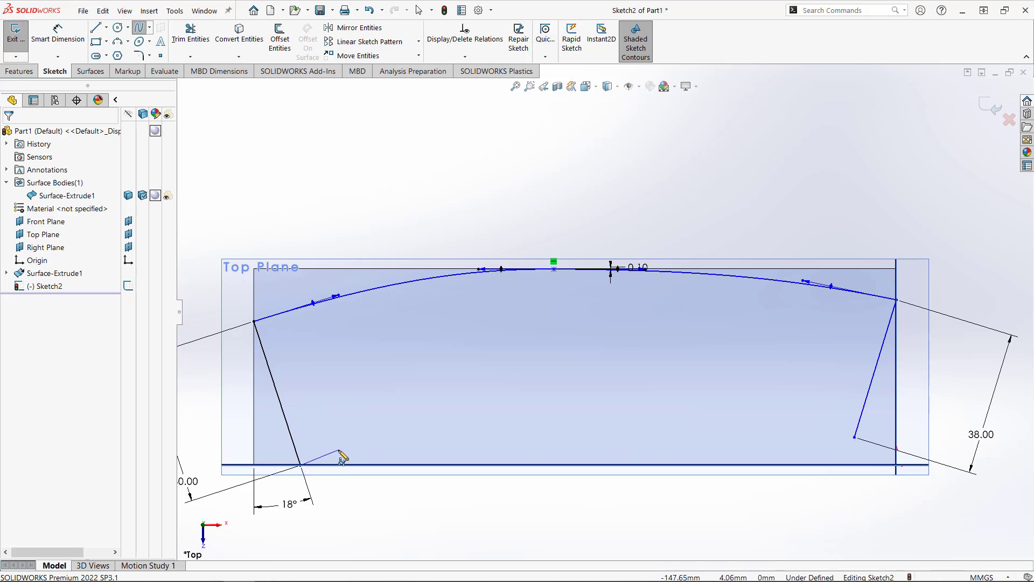
pyautogui.click(338, 450)
pyautogui.click(390, 441)
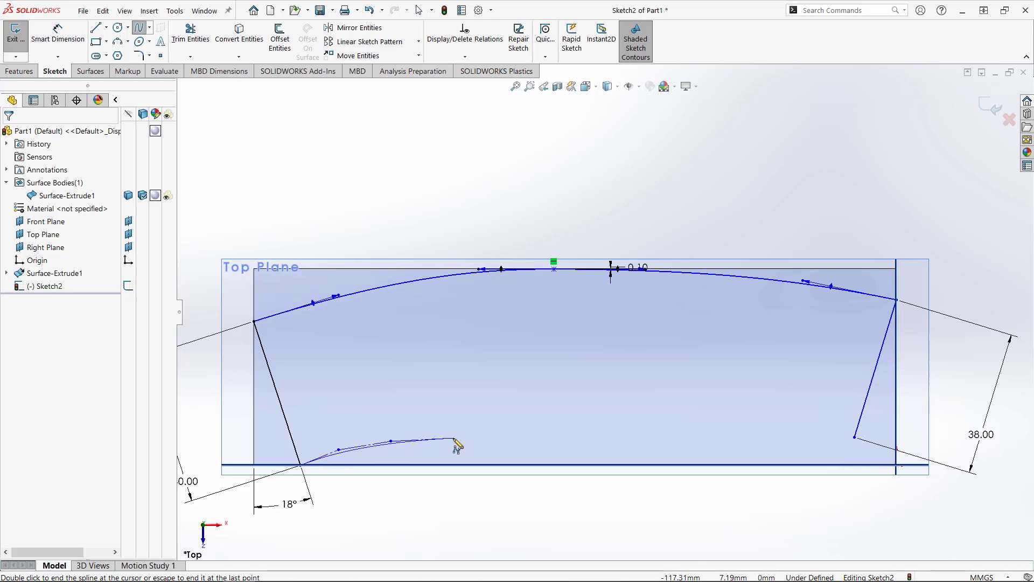
pyautogui.click(454, 438)
pyautogui.click(518, 438)
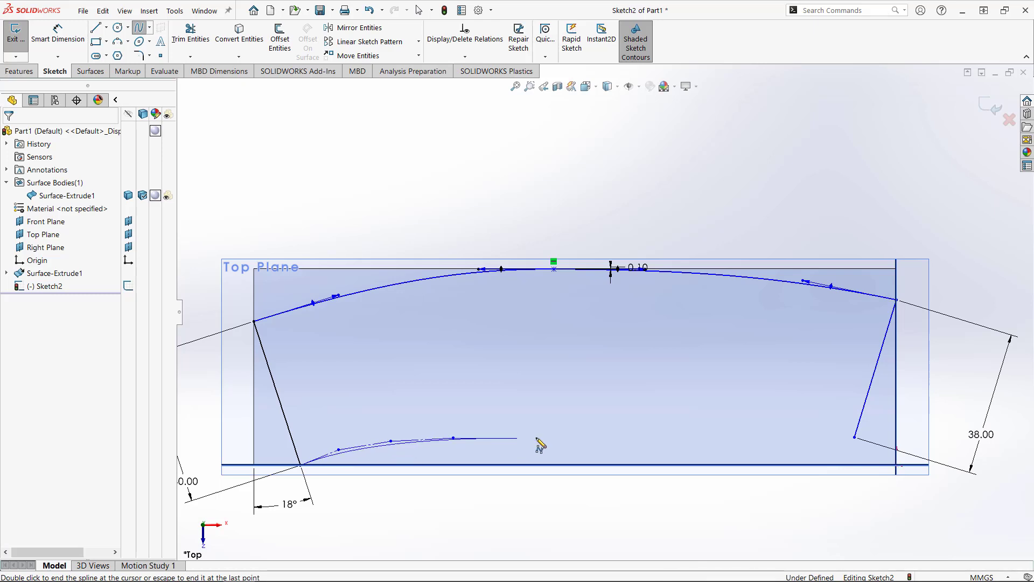
pyautogui.click(605, 438)
pyautogui.click(747, 438)
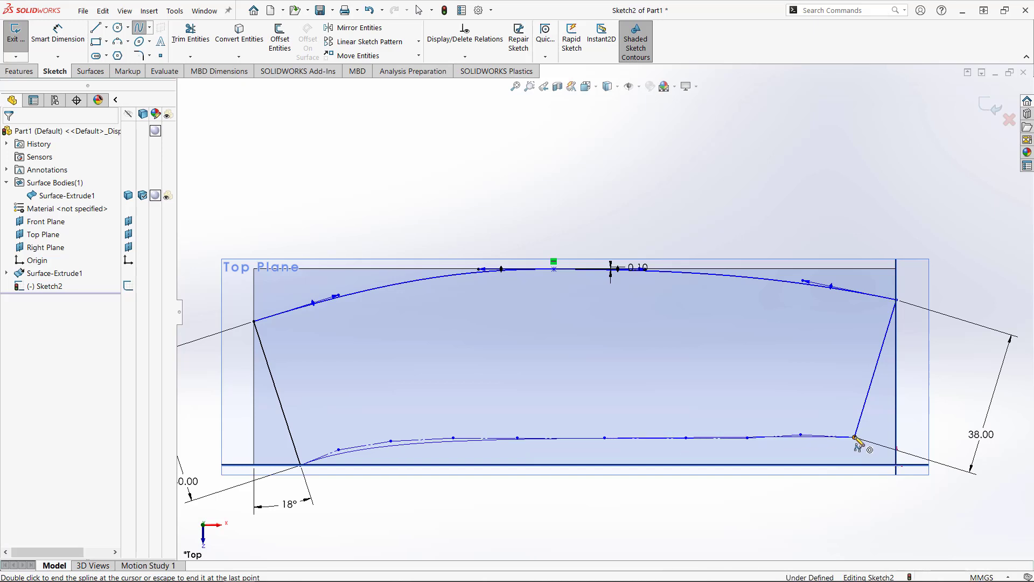
pyautogui.press('Escape')
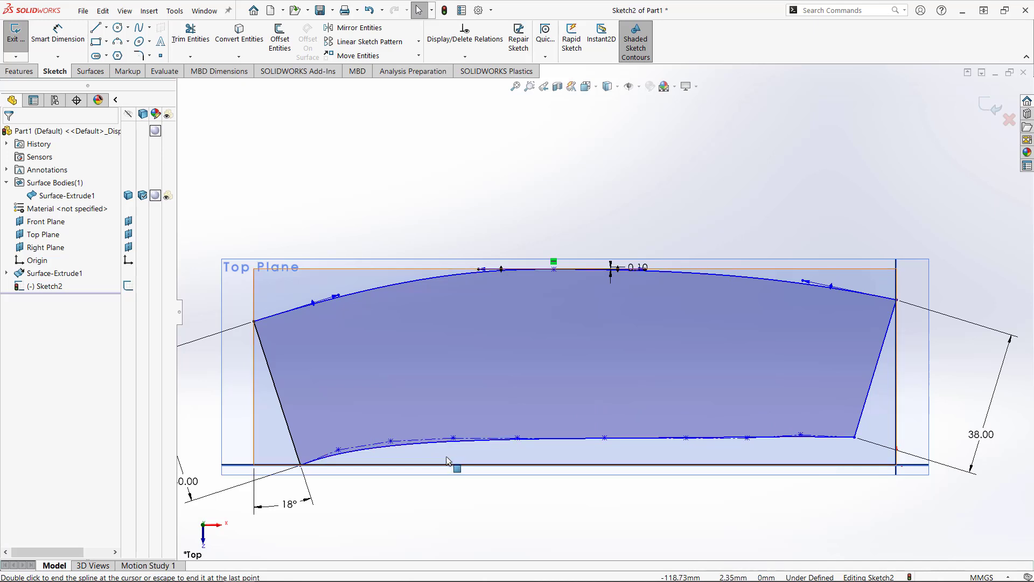
# Raise the style spline's third control vertex to about X -133.4, Y 16.7 mm and angle the upper spline's left handle to about 18.8°.
pyautogui.moveTo(391, 441); pyautogui.dragTo(392, 403)
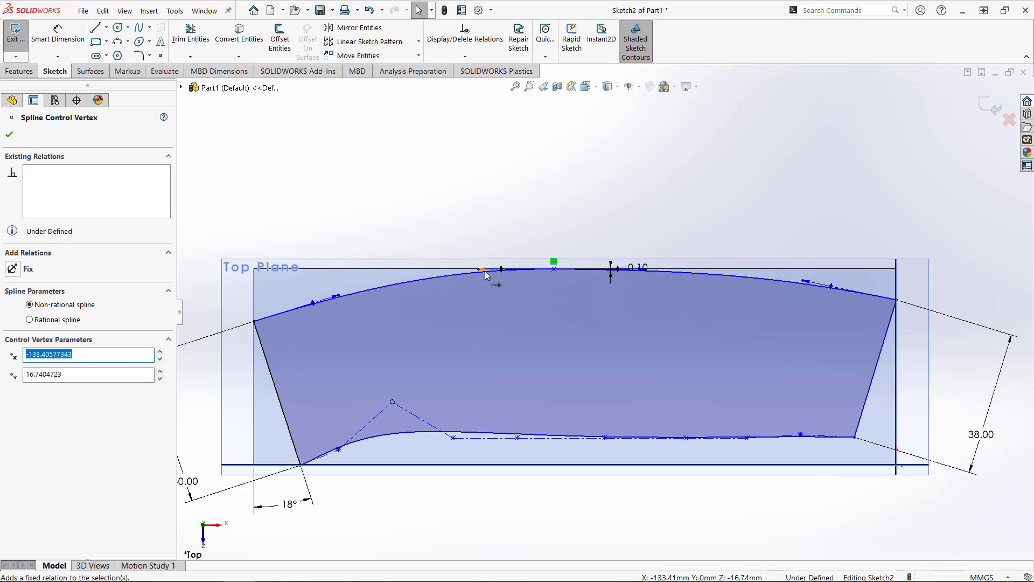
pyautogui.moveTo(338, 298)
pyautogui.mouseDown()
pyautogui.moveTo(343, 282)
pyautogui.moveTo(381, 262)
pyautogui.moveTo(473, 229)
pyautogui.moveTo(354, 284)
pyautogui.moveTo(352, 351)
pyautogui.moveTo(345, 292)
pyautogui.mouseUp()
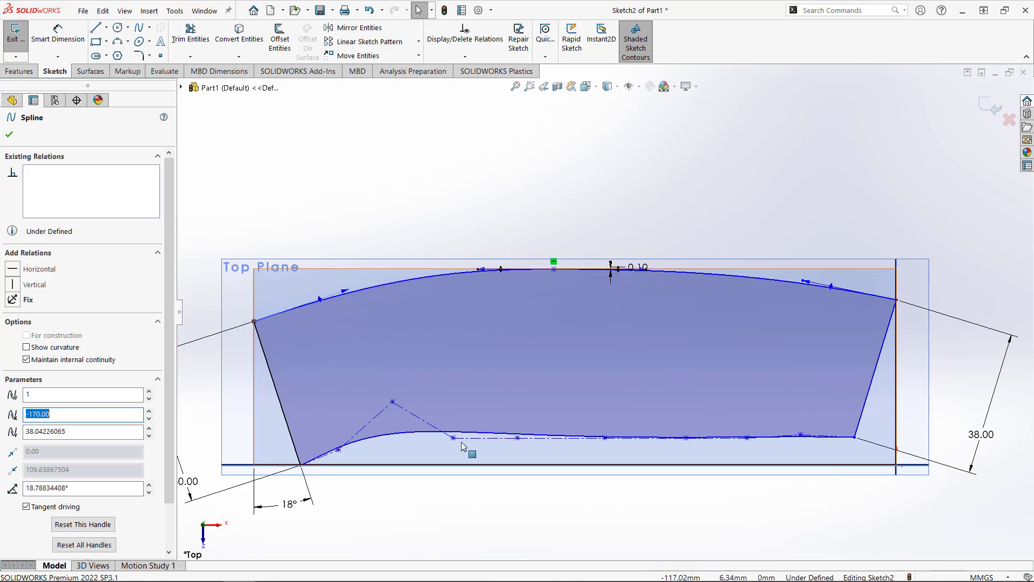
# Arrange the following inner control vertices in a zigzag, peaking at about (-98.4, 22.9), (-60.5, 21.2) and (-25.6, 11.3) mm.
pyautogui.moveTo(453, 438); pyautogui.dragTo(522, 394)
pyautogui.click(518, 437)
pyautogui.moveTo(604, 439); pyautogui.dragTo(601, 436)
pyautogui.click(686, 437)
pyautogui.moveTo(686, 438); pyautogui.dragTo(661, 394)
pyautogui.click(747, 438)
pyautogui.moveTo(748, 438); pyautogui.dragTo(800, 423)
pyautogui.click(801, 435)
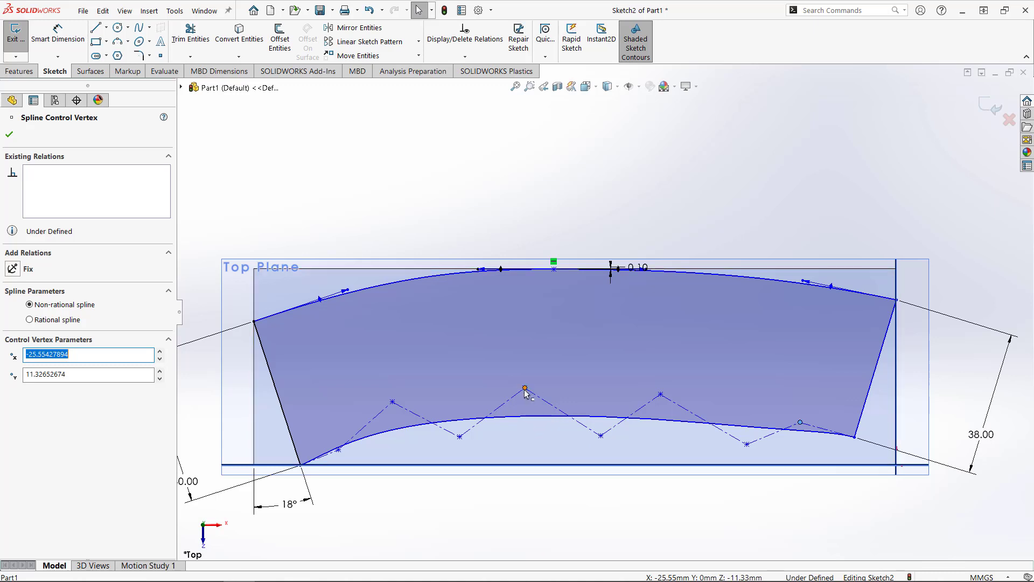
pyautogui.moveTo(526, 389); pyautogui.dragTo(526, 380)
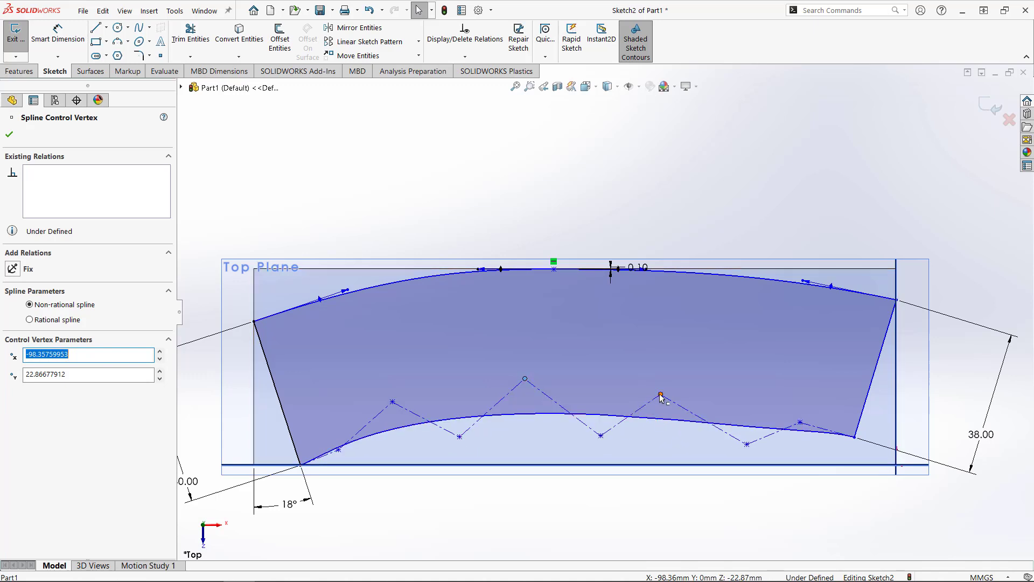
pyautogui.moveTo(662, 395)
pyautogui.mouseDown()
pyautogui.moveTo(678, 389)
pyautogui.moveTo(668, 386)
pyautogui.mouseUp()
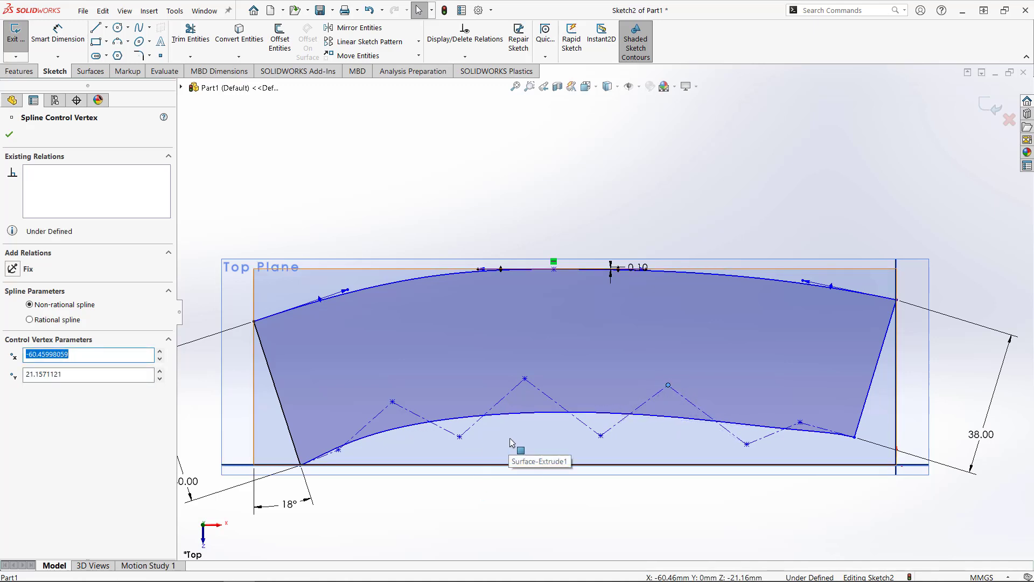
# Change the lower style spline's curve type to B-Spline: Degree 3.
pyautogui.click(529, 413)
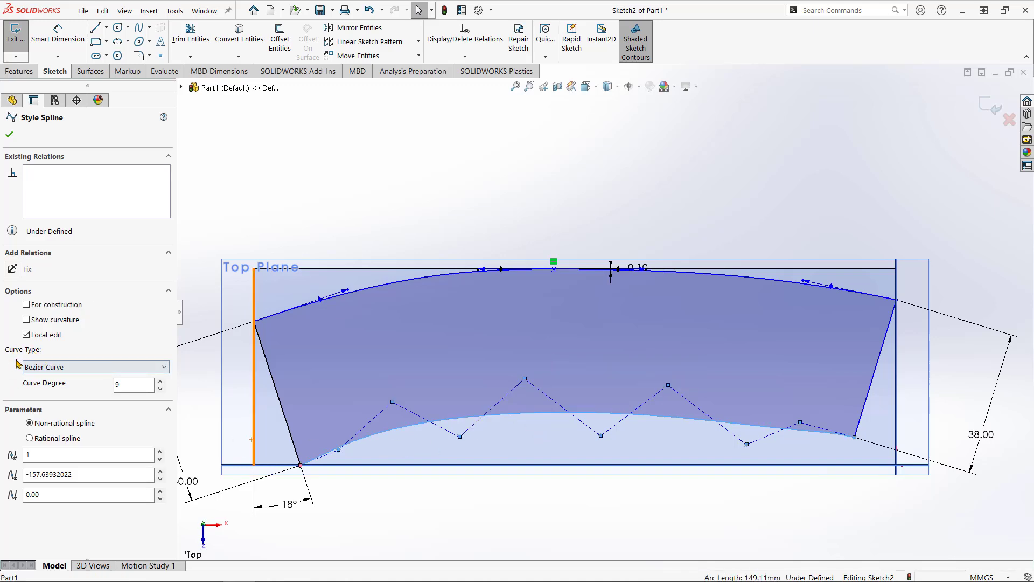
pyautogui.click(53, 368)
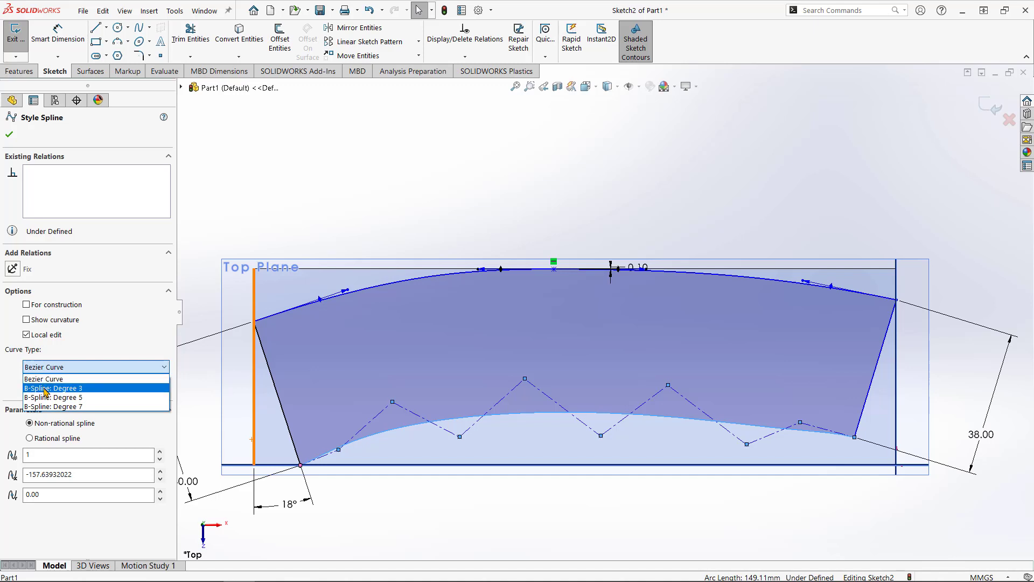
pyautogui.click(46, 389)
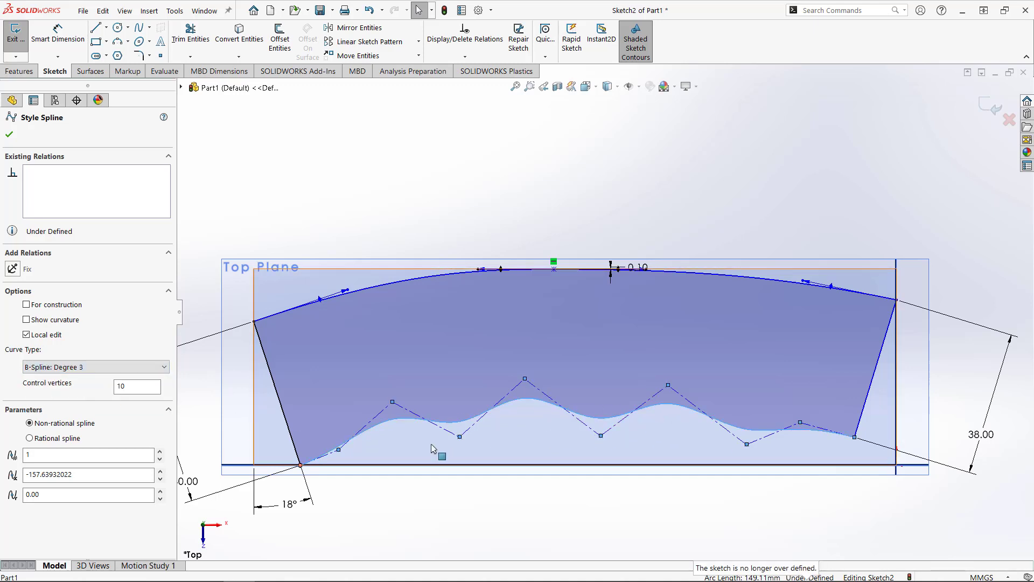
# Move the first peak's control vertex to about X -135.5, Y 18.7 mm and the middle valley's to about X -79.1, Y 7.5 mm.
pyautogui.moveTo(394, 404); pyautogui.dragTo(384, 396)
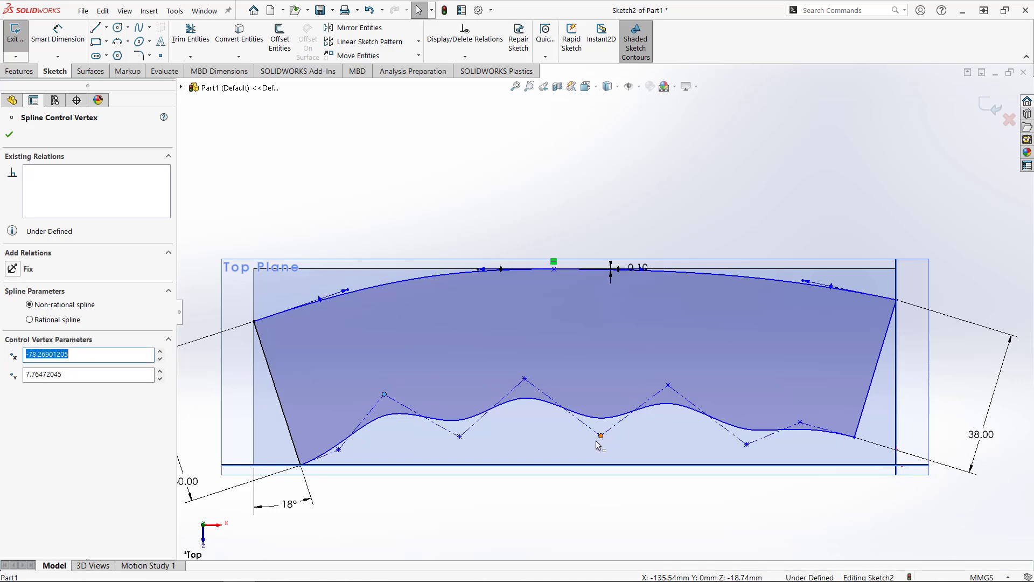
pyautogui.moveTo(597, 442); pyautogui.dragTo(598, 437)
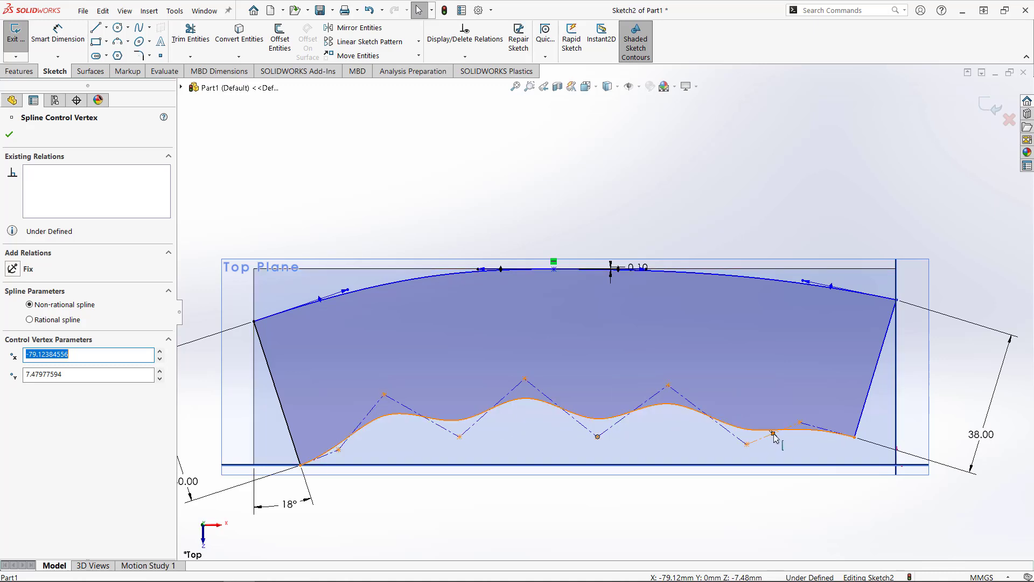
# Insert an extra control vertex in the lower style spline, between its third peak and the following valley.
pyautogui.rightClick(722, 430)
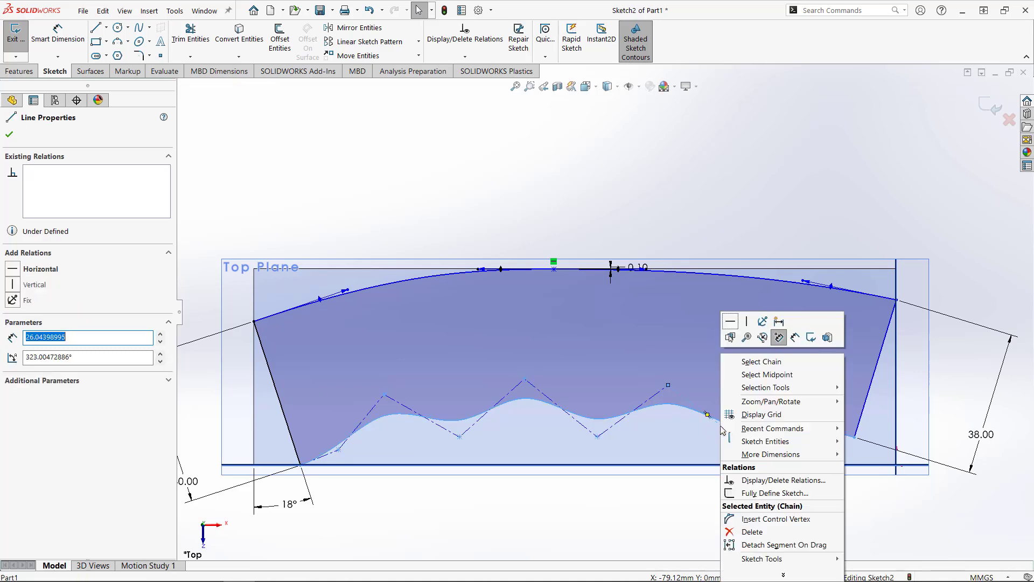
pyautogui.click(693, 448)
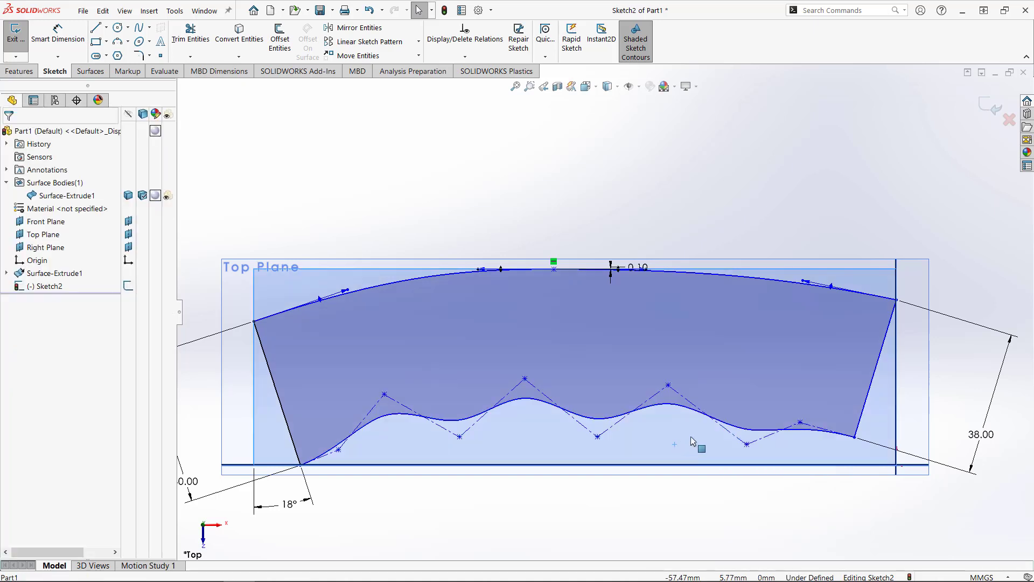
pyautogui.rightClick(696, 409)
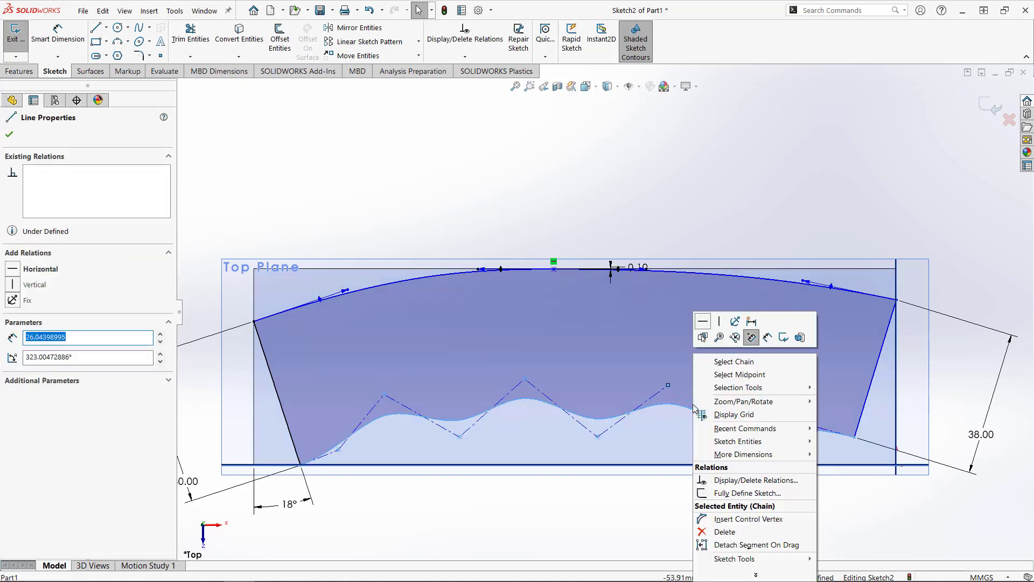
pyautogui.click(745, 520)
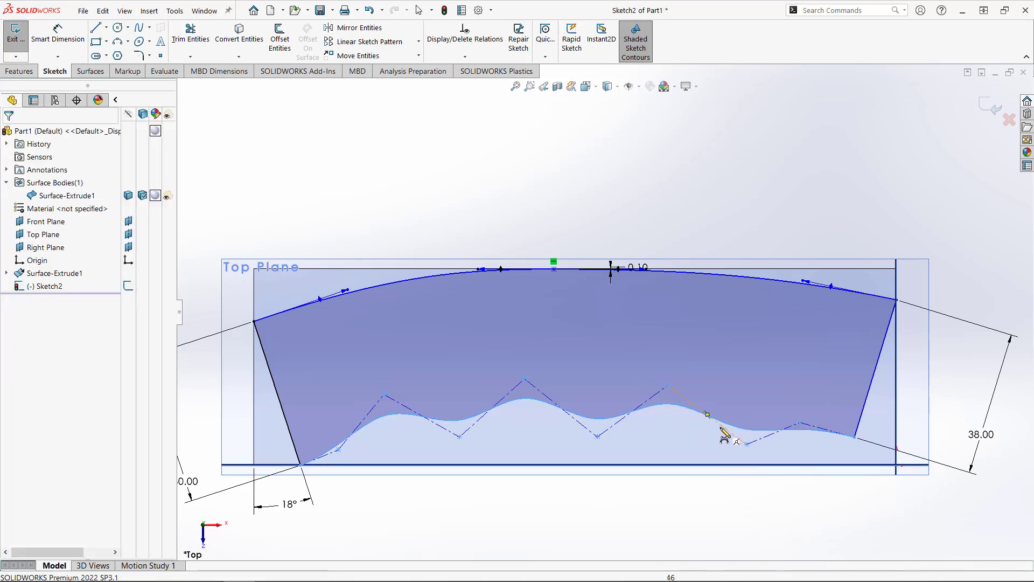
pyautogui.click(695, 409)
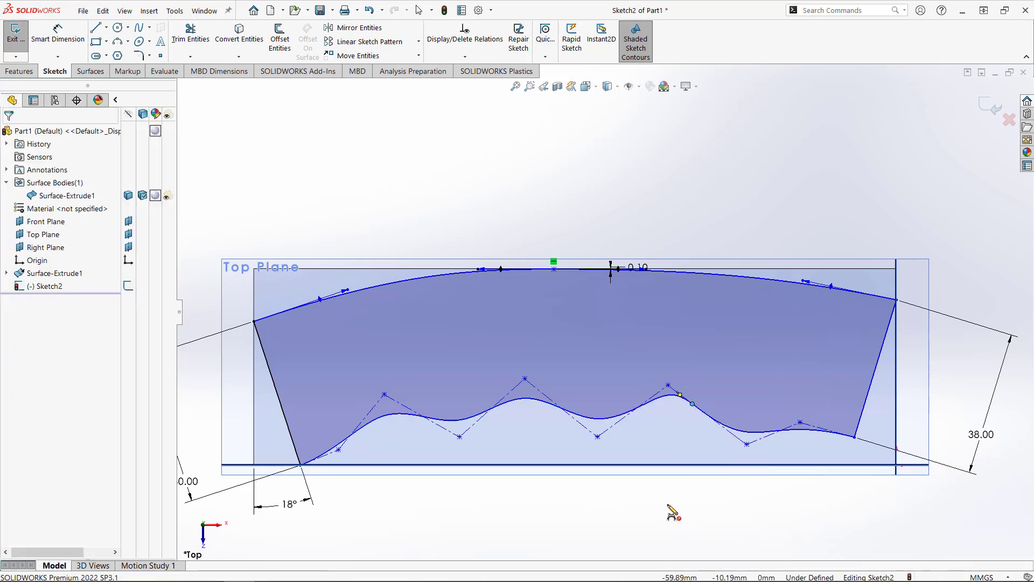
pyautogui.press('Escape')
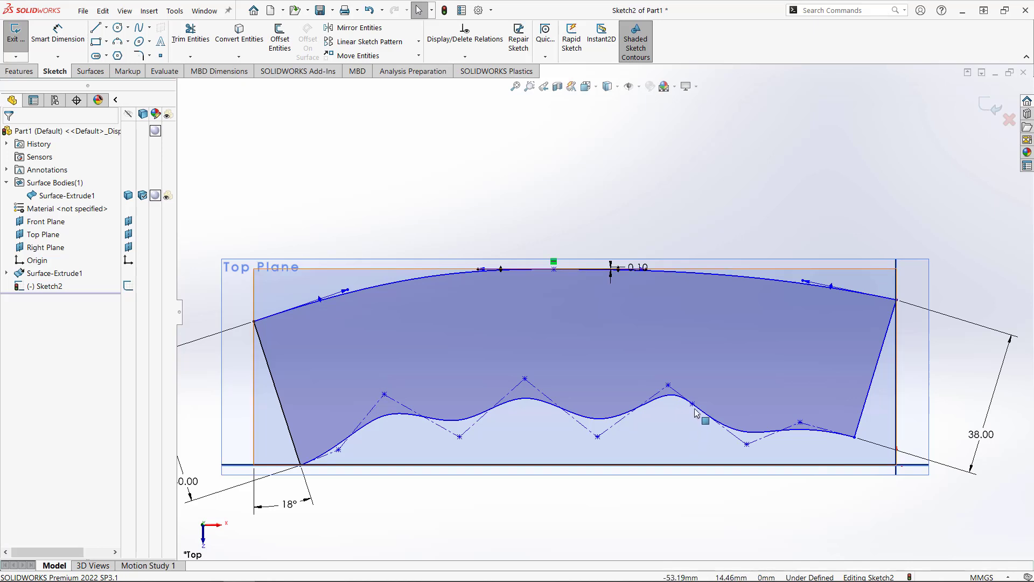
# Move the new control vertex to about X -37.9, Y 16.5 mm as a fourth peak, and the second peak's to about X -107.0, Y 21.9 mm.
pyautogui.moveTo(694, 406); pyautogui.dragTo(754, 404)
pyautogui.click(748, 445)
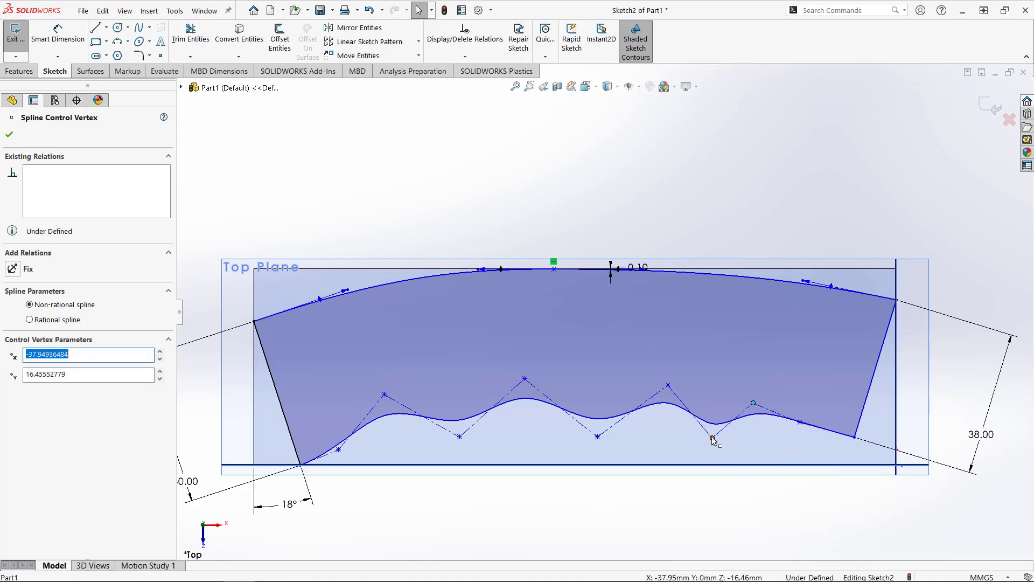
pyautogui.moveTo(461, 437); pyautogui.dragTo(447, 432)
pyautogui.moveTo(526, 379); pyautogui.dragTo(492, 382)
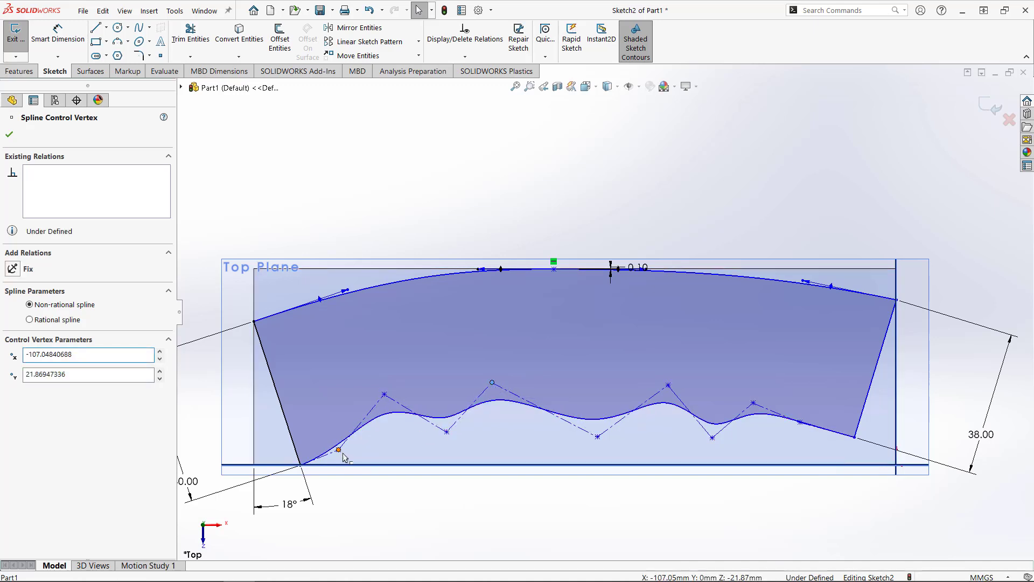
# Shift the first peak's control vertex to about (-134.4, 18.7) and the next two valleys' to about (-116.0, 6.9) and (-85.0, 8.0) mm.
pyautogui.moveTo(338, 450); pyautogui.dragTo(353, 449)
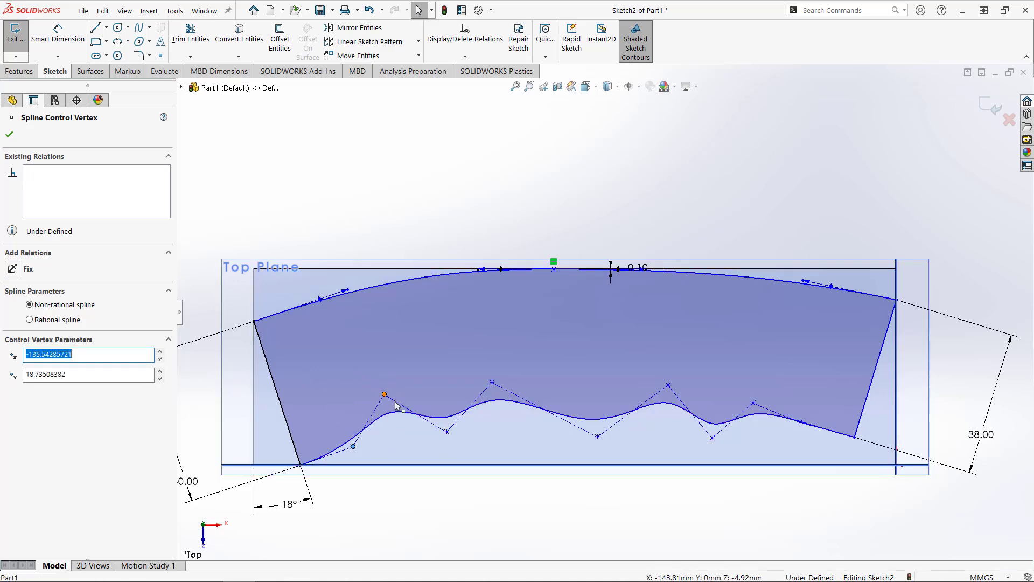
pyautogui.moveTo(384, 395); pyautogui.dragTo(389, 394)
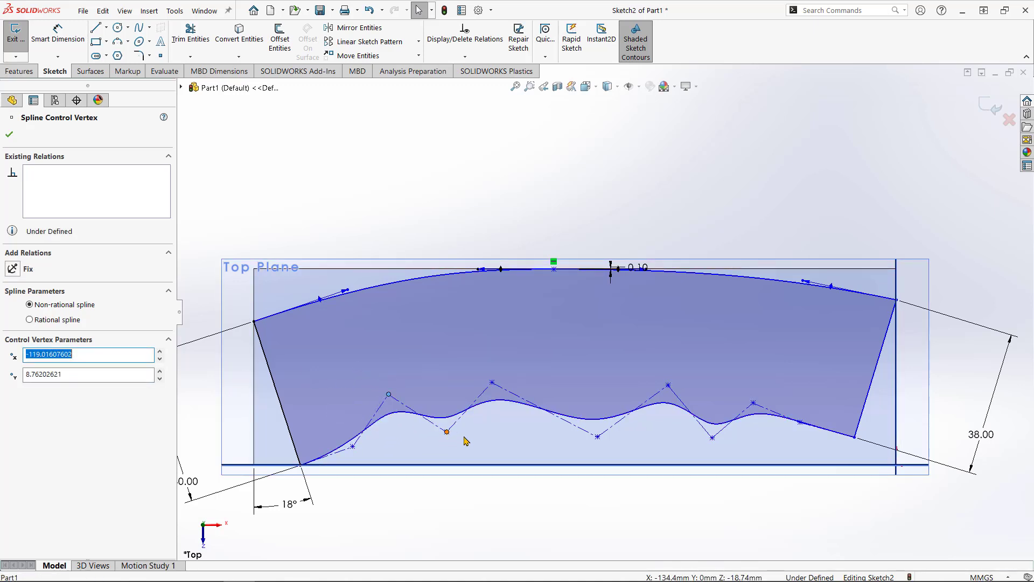
pyautogui.moveTo(446, 431); pyautogui.dragTo(458, 439)
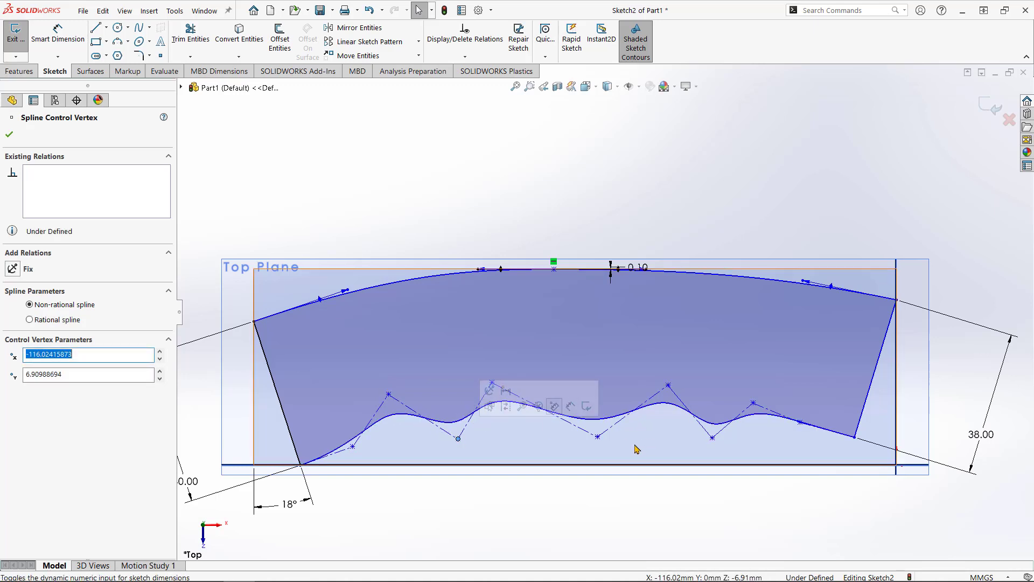
pyautogui.moveTo(598, 437); pyautogui.dragTo(576, 434)
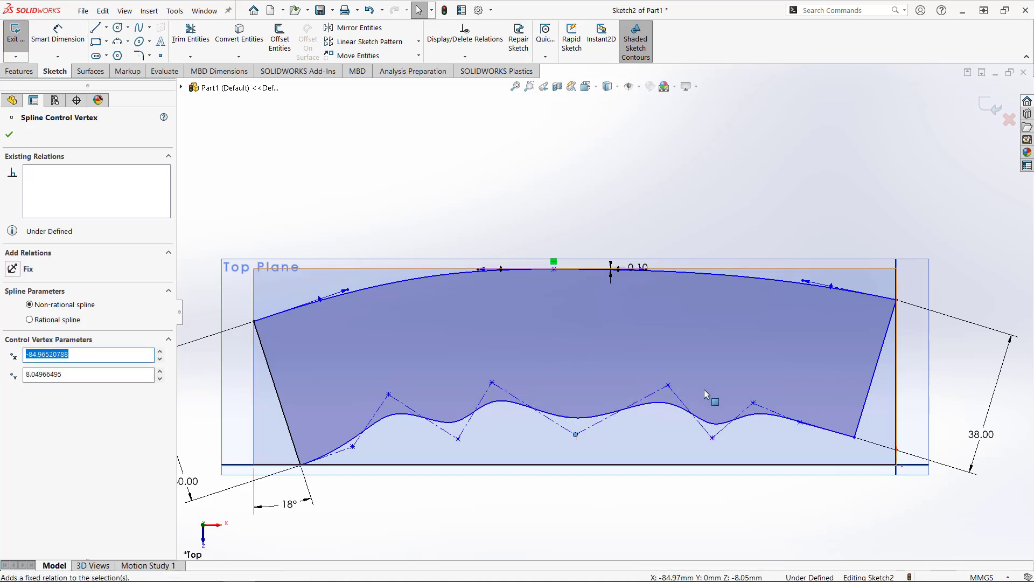
# Move the third peak's vertex to about (-70.9, 20.6), the following valley's to (-53.5, 5.5) and the last inner vertex to (-30.7, 6.6) mm.
pyautogui.moveTo(668, 386); pyautogui.dragTo(629, 387)
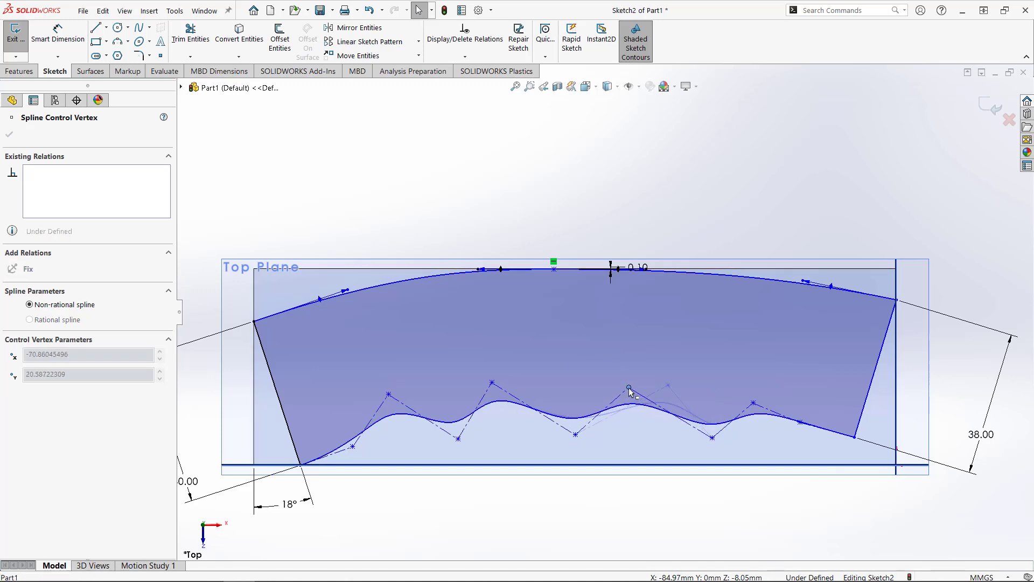
pyautogui.click(712, 438)
pyautogui.moveTo(710, 440); pyautogui.dragTo(693, 447)
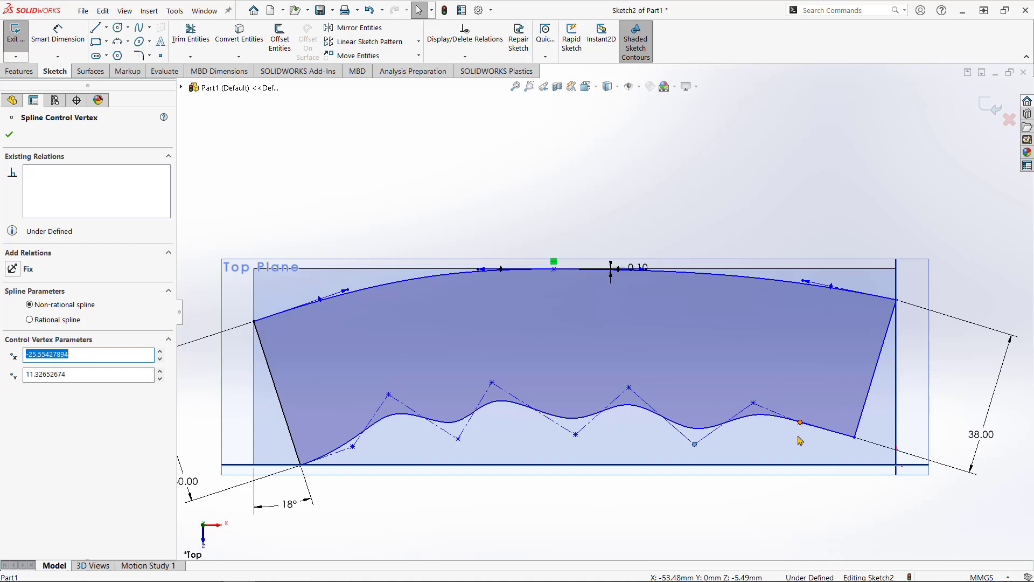
pyautogui.moveTo(796, 430)
pyautogui.mouseDown()
pyautogui.moveTo(803, 401)
pyautogui.moveTo(781, 441)
pyautogui.mouseUp()
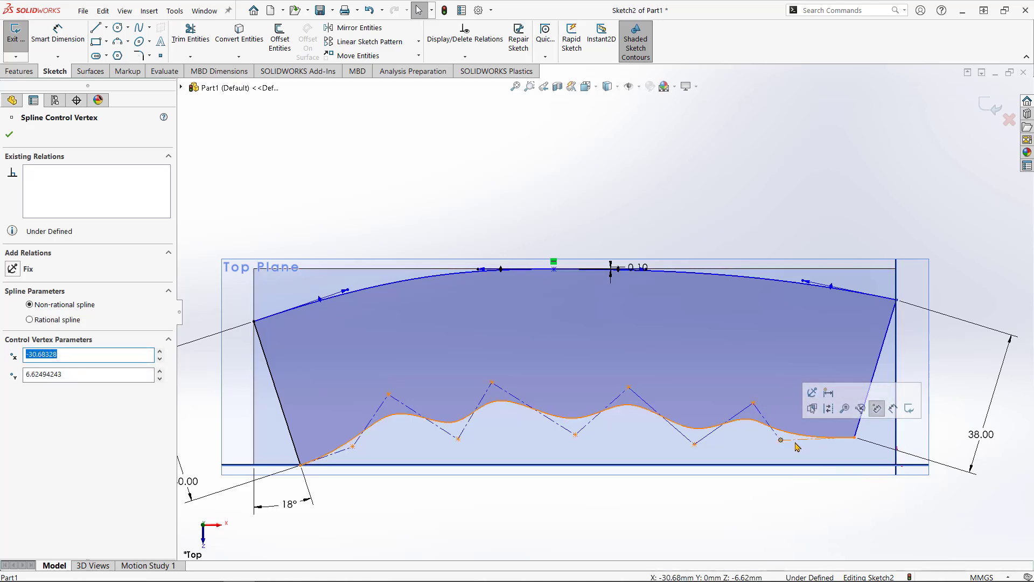
# Make the style spline's last control leg perpendicular to the right end line and slide its inner vertex to about X -21.9, Y 10.7 mm.
pyautogui.click(797, 446)
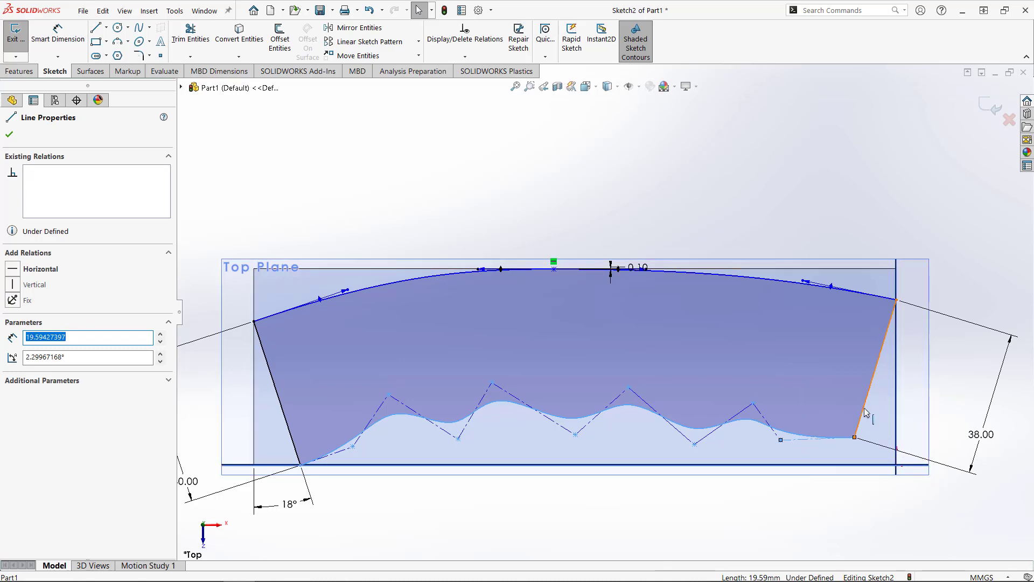
pyautogui.keyDown('ctrl'); pyautogui.click(864, 413); pyautogui.keyUp('ctrl')
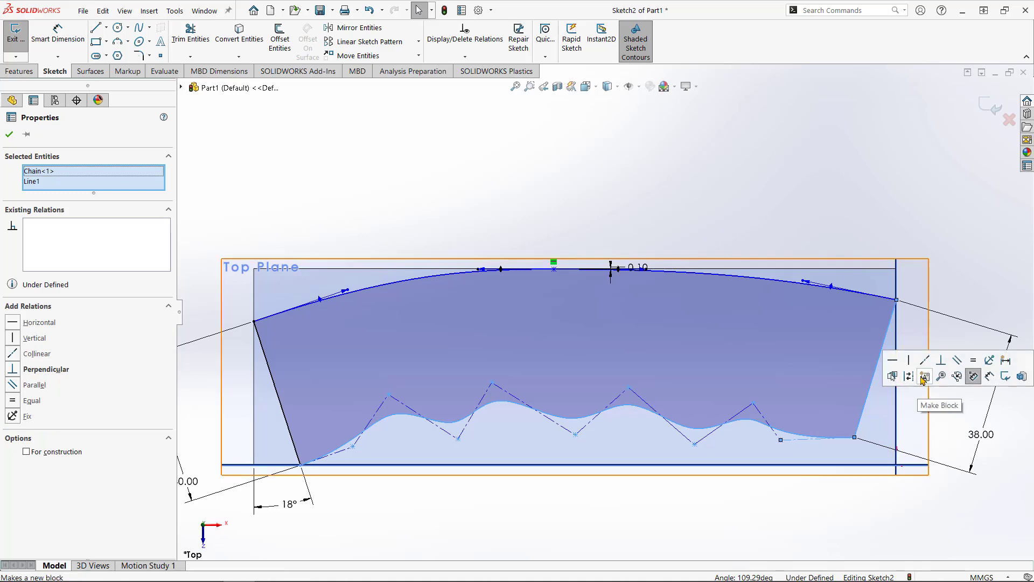
pyautogui.click(944, 366)
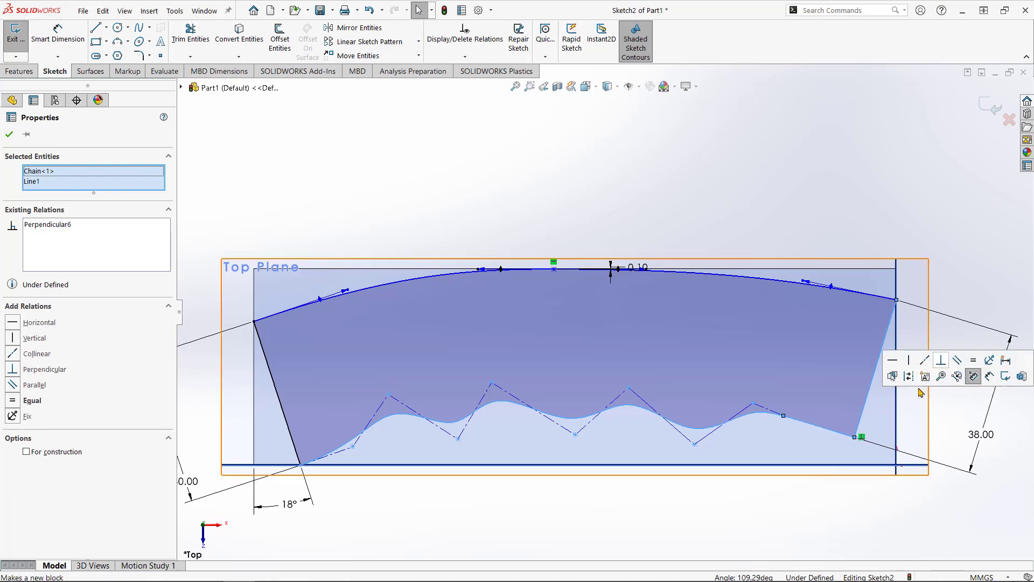
pyautogui.click(792, 447)
pyautogui.moveTo(785, 418); pyautogui.dragTo(814, 426)
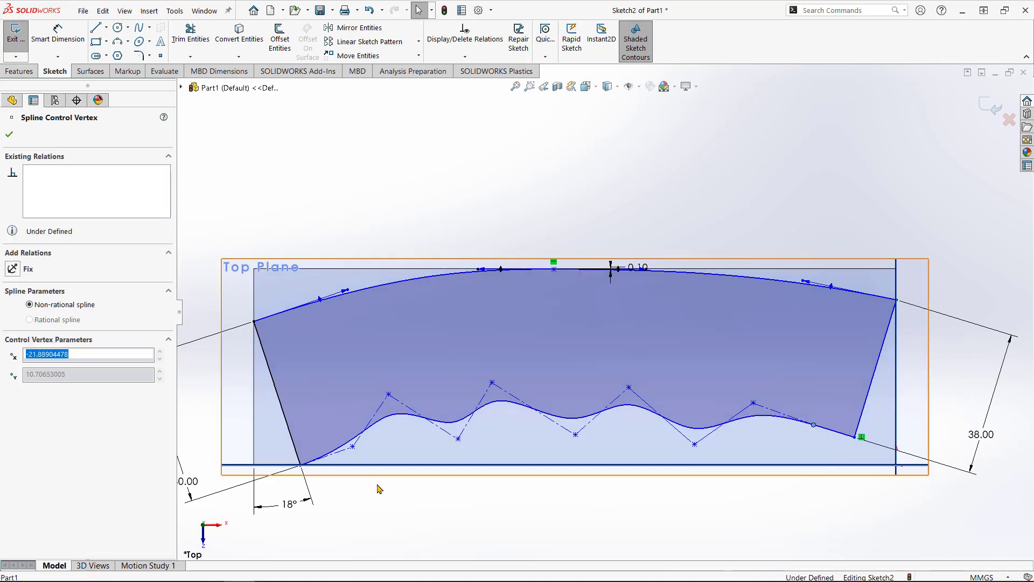
# Make the style spline's first control leg perpendicular to the left end line and slide its inner vertex to about X -141.8, Y 5.1 mm.
pyautogui.click(295, 440)
pyautogui.keyDown('ctrl'); pyautogui.click(339, 457); pyautogui.keyUp('ctrl')
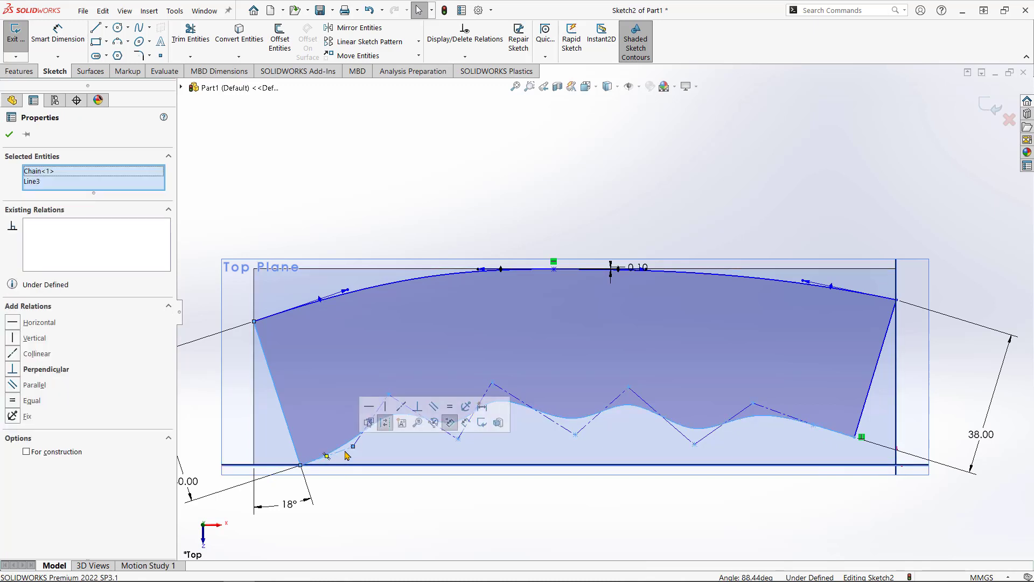
pyautogui.click(423, 419)
pyautogui.click(531, 528)
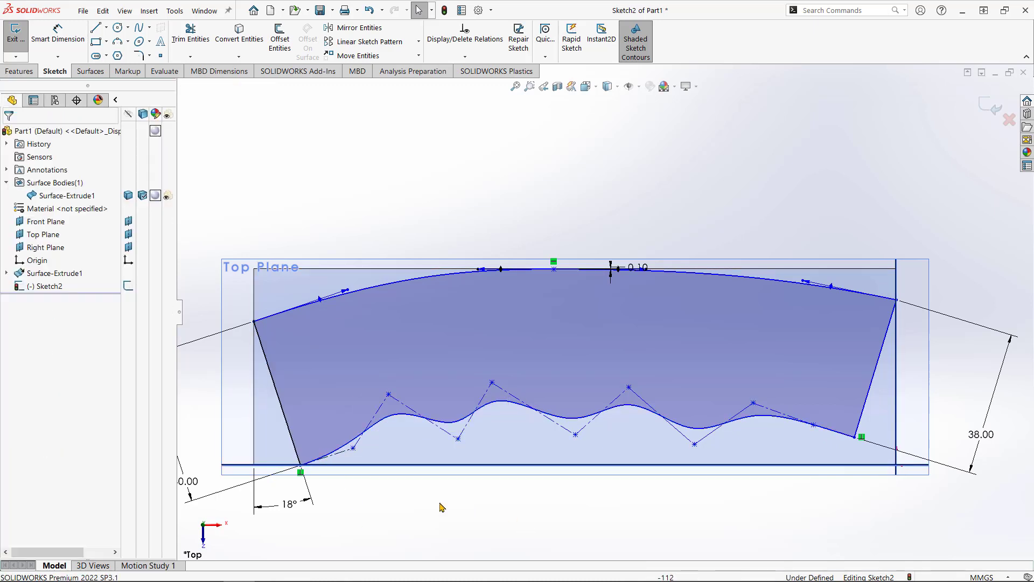
pyautogui.click(353, 449)
pyautogui.moveTo(352, 449); pyautogui.dragTo(361, 448)
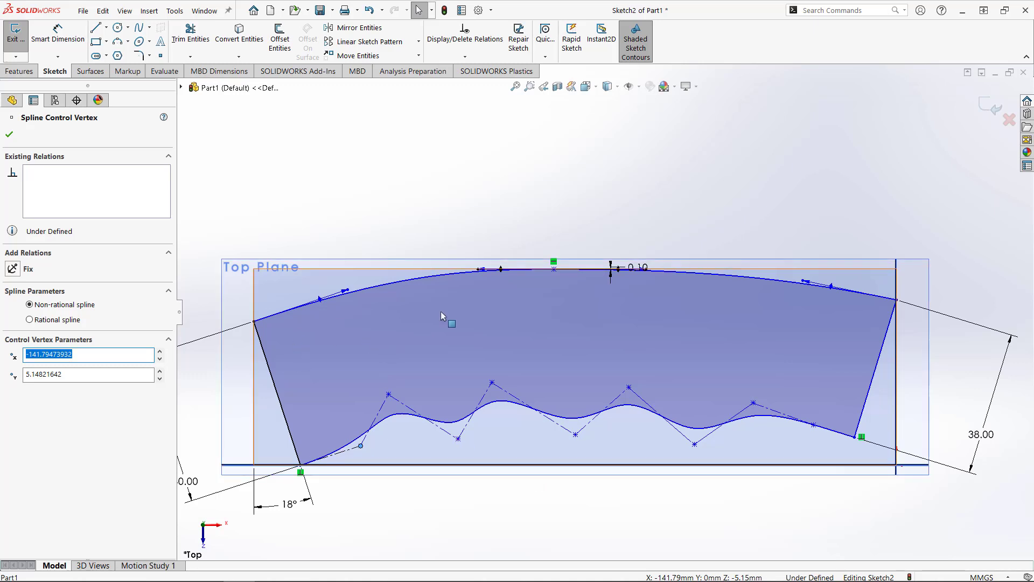
# Shorten the upper spline's midpoint handle slightly, reposition the 0.10 mm dimension above the profile and exit the sketch.
pyautogui.moveTo(479, 272)
pyautogui.mouseDown()
pyautogui.moveTo(662, 277)
pyautogui.moveTo(614, 272)
pyautogui.moveTo(632, 275)
pyautogui.moveTo(644, 236)
pyautogui.moveTo(613, 215)
pyautogui.mouseUp()
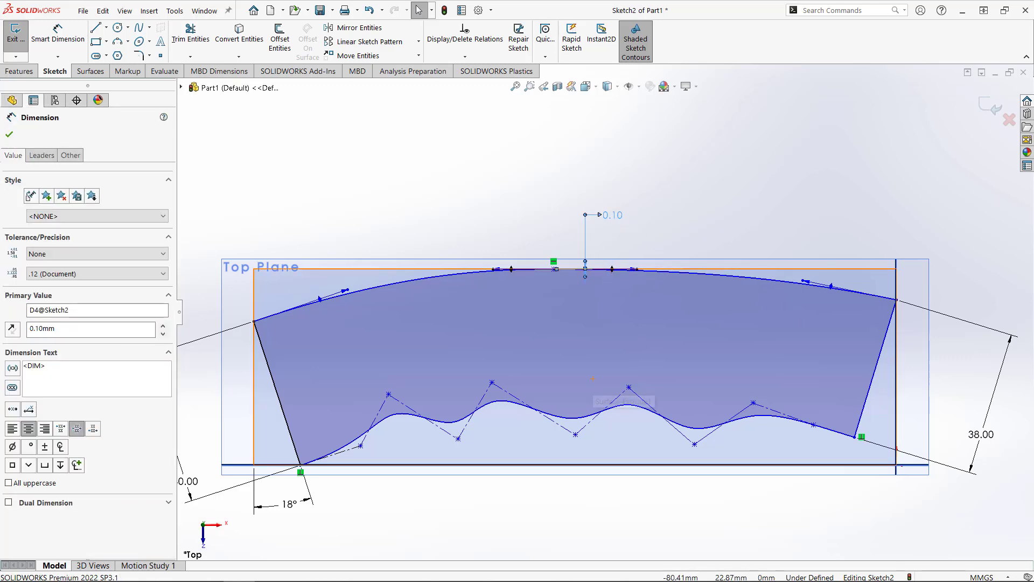
pyautogui.click(992, 106)
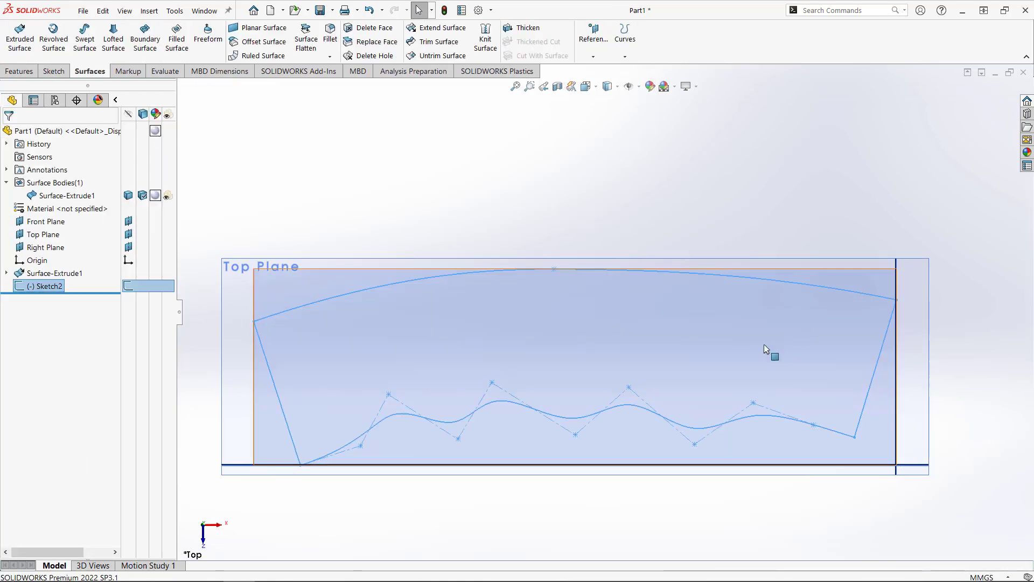
pyautogui.moveTo(766, 351)
pyautogui.mouseDown(button='middle')
pyautogui.moveTo(793, 211)
pyautogui.moveTo(726, 219)
pyautogui.moveTo(758, 202)
pyautogui.mouseUp(button='middle')
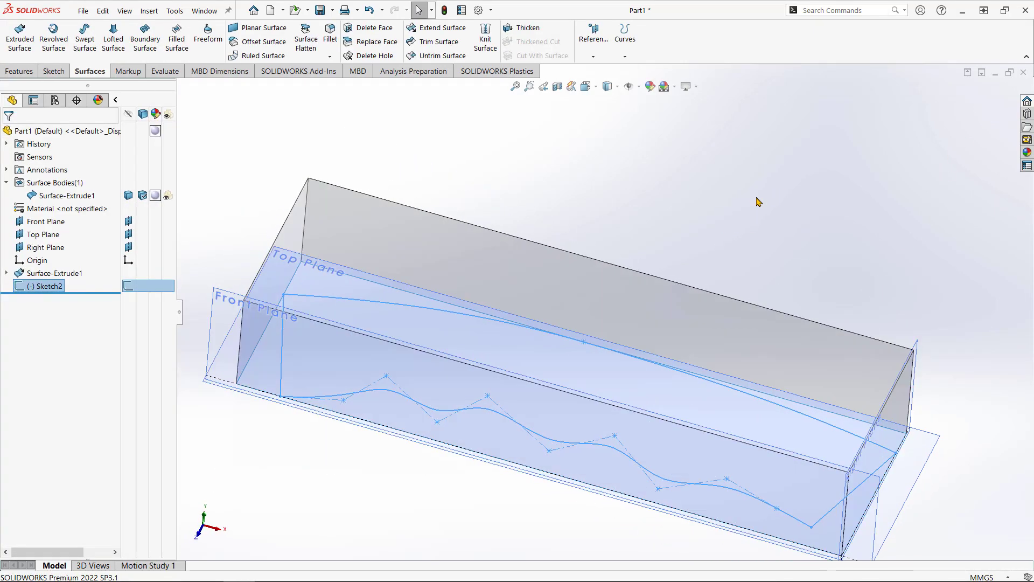
pyautogui.click(880, 247)
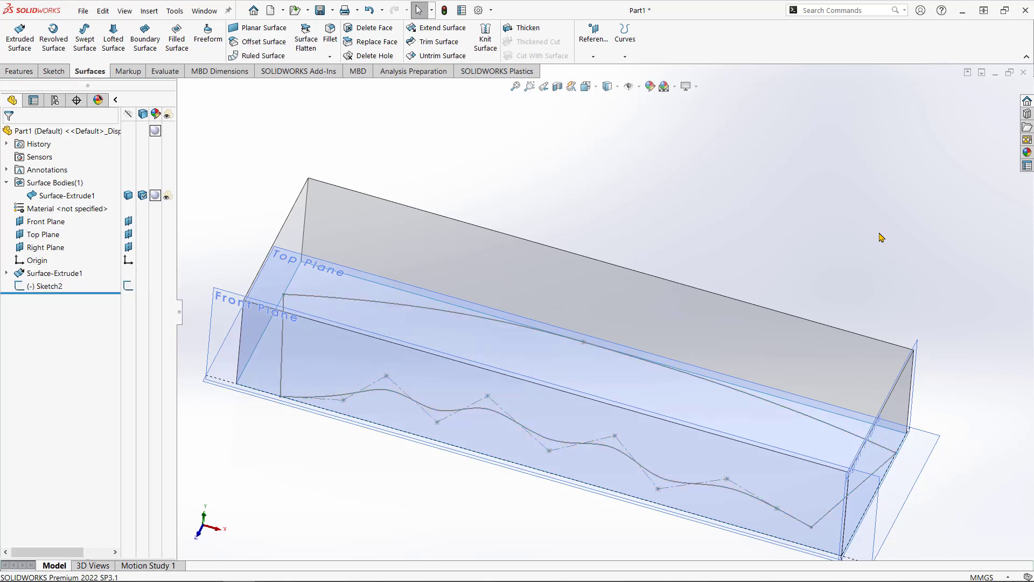
# Set the side profile sketch's color to dark green, RGB 0, 192, 0.
pyautogui.scroll(2, 720, 430)
pyautogui.scroll(-1, 749, 444)
pyautogui.moveTo(750, 445); pyautogui.dragTo(823, 471, button='middle')
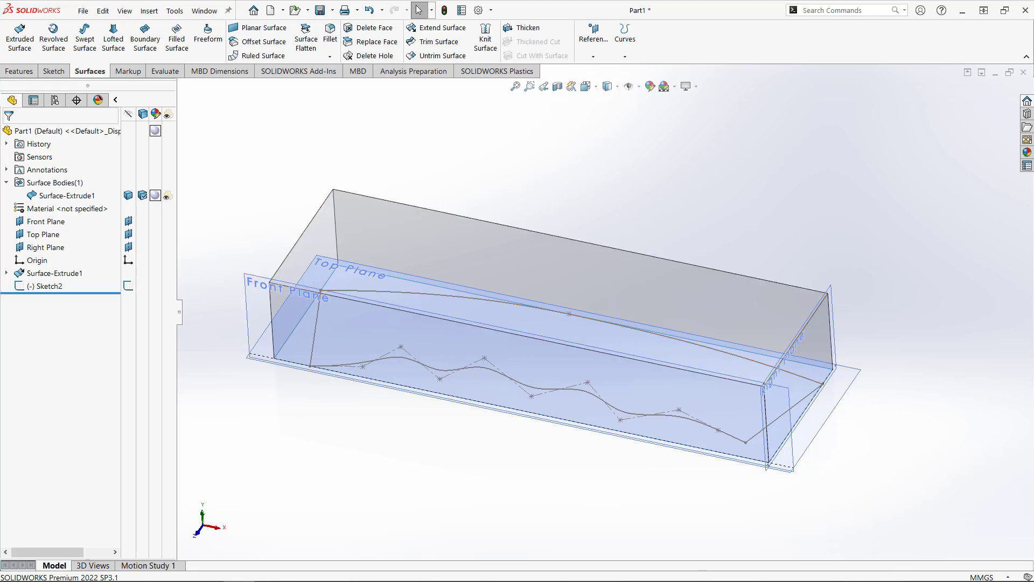
pyautogui.rightClick(481, 371)
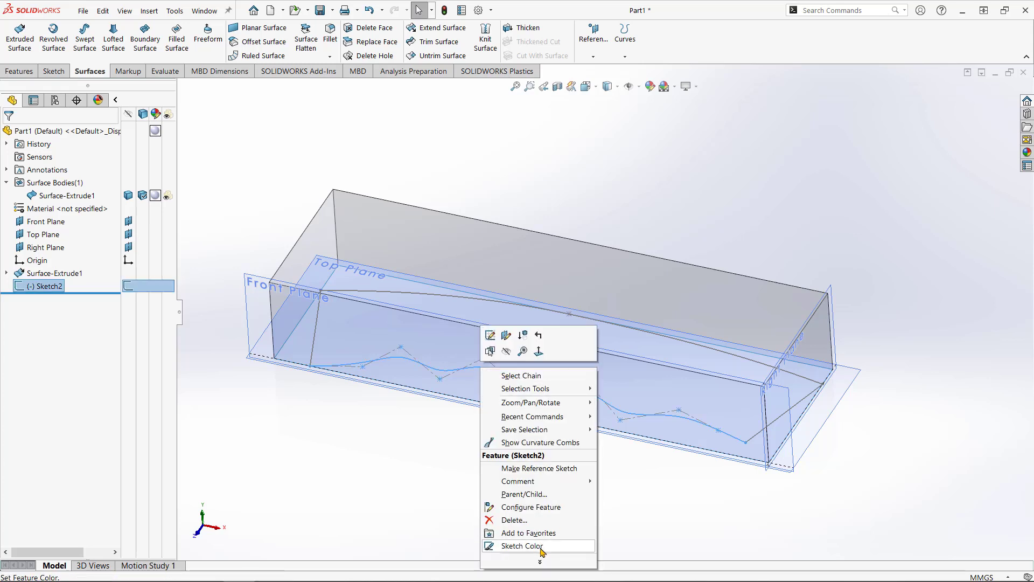
pyautogui.click(532, 546)
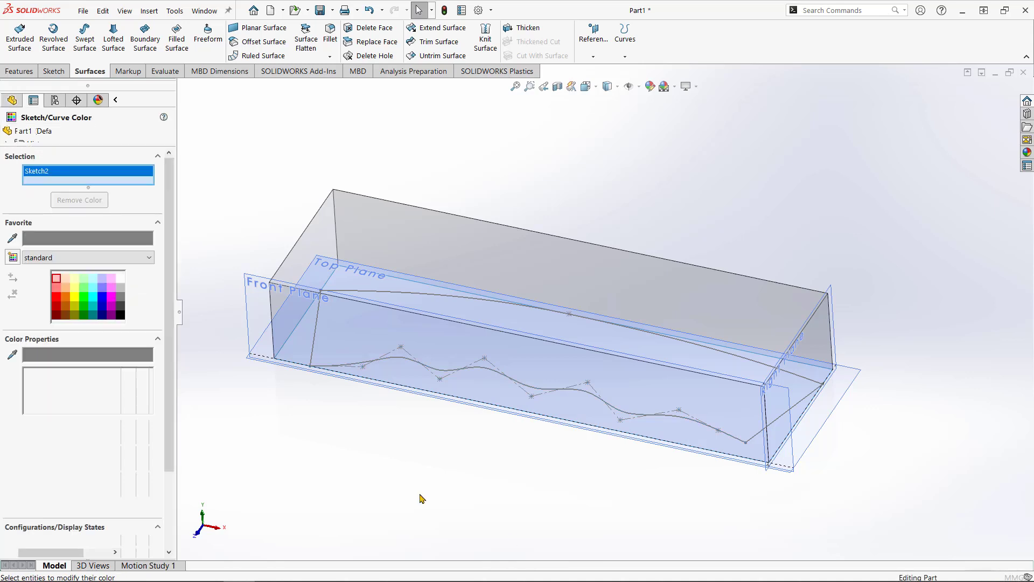
pyautogui.click(84, 288)
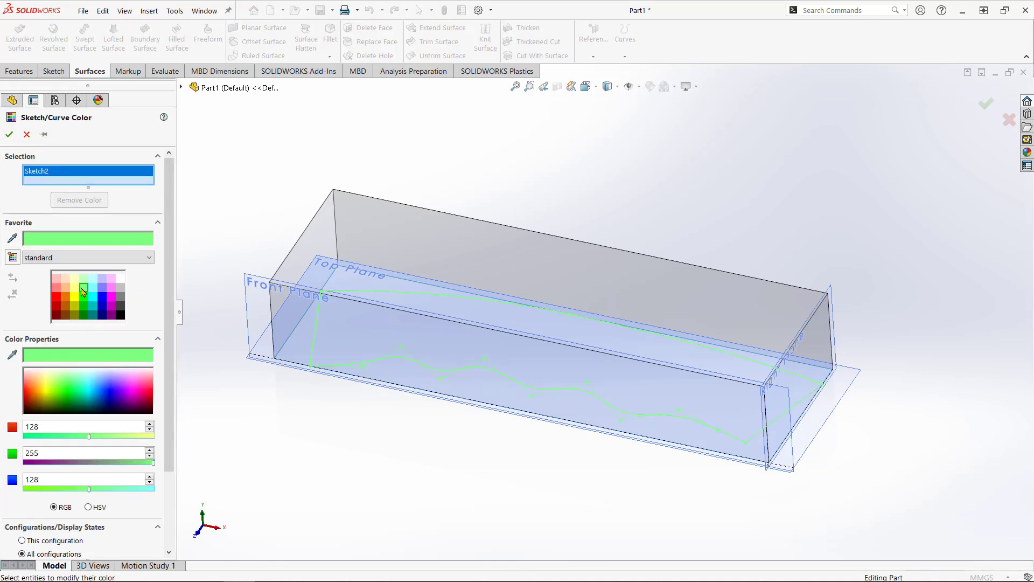
pyautogui.click(83, 308)
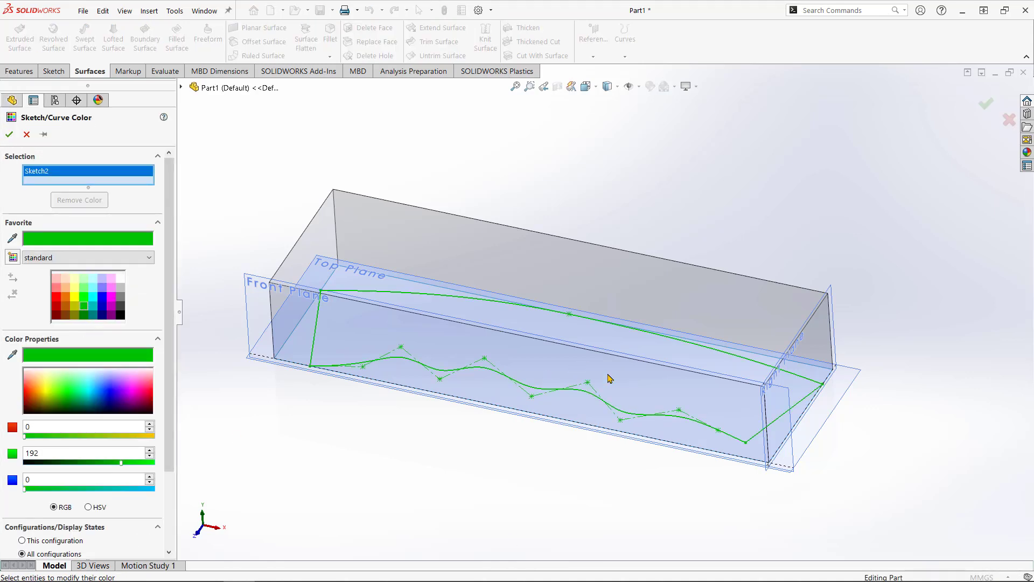
pyautogui.click(9, 135)
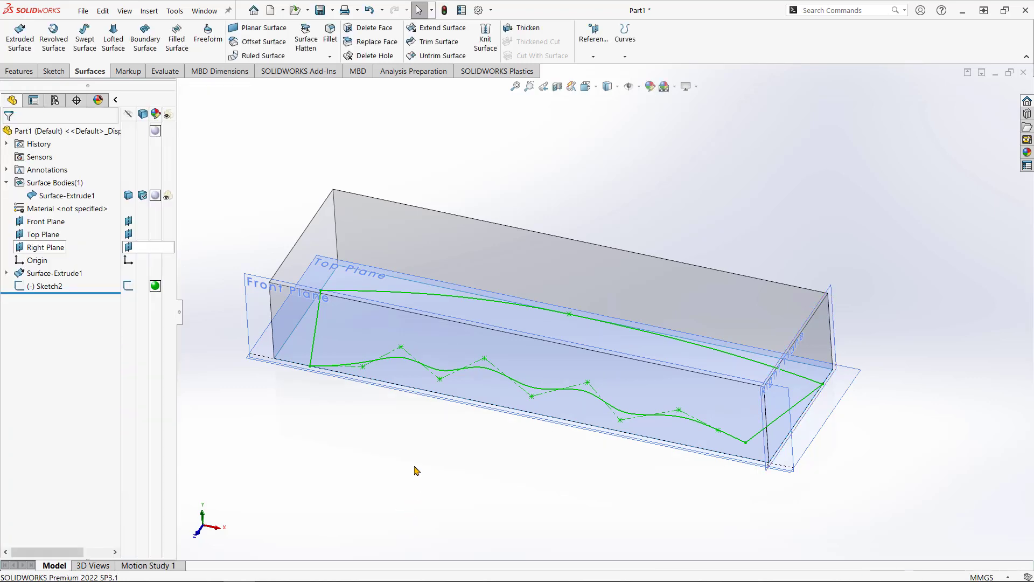
# Create a reference plane through the side profile's 38 mm end line, perpendicular to the Top Plane.
pyautogui.moveTo(442, 445); pyautogui.dragTo(443, 429, button='middle')
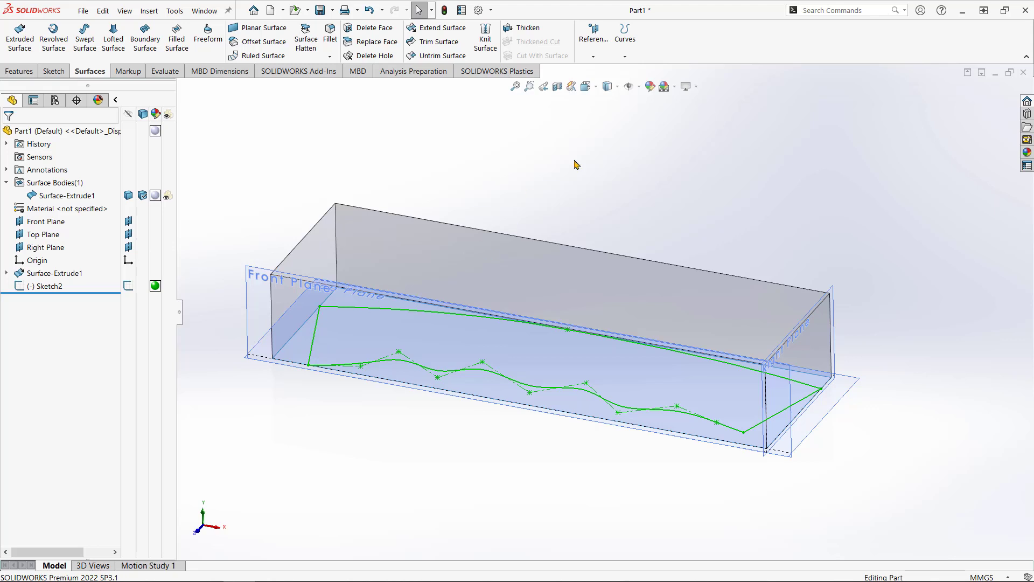
pyautogui.click(595, 36)
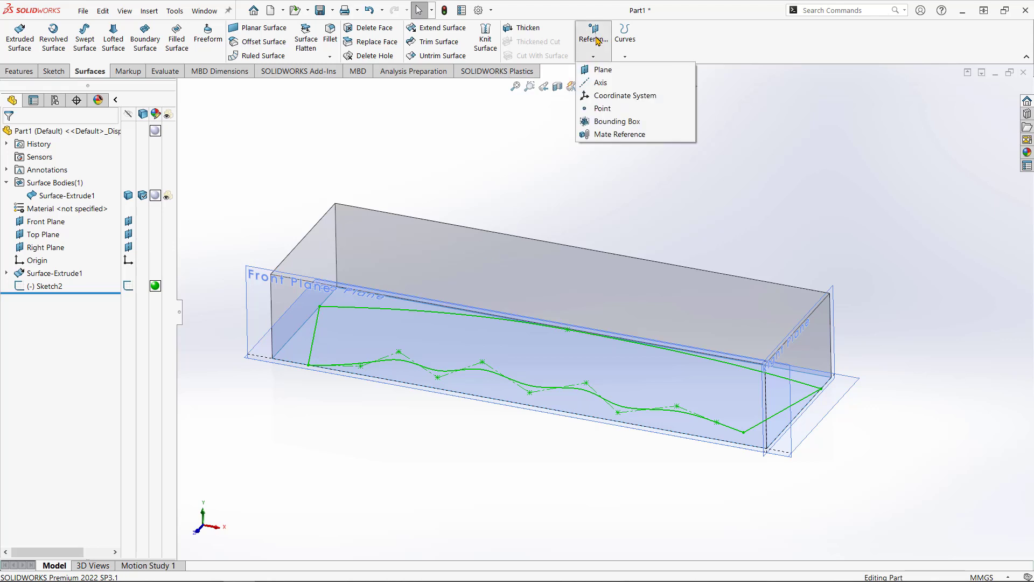
pyautogui.click(603, 70)
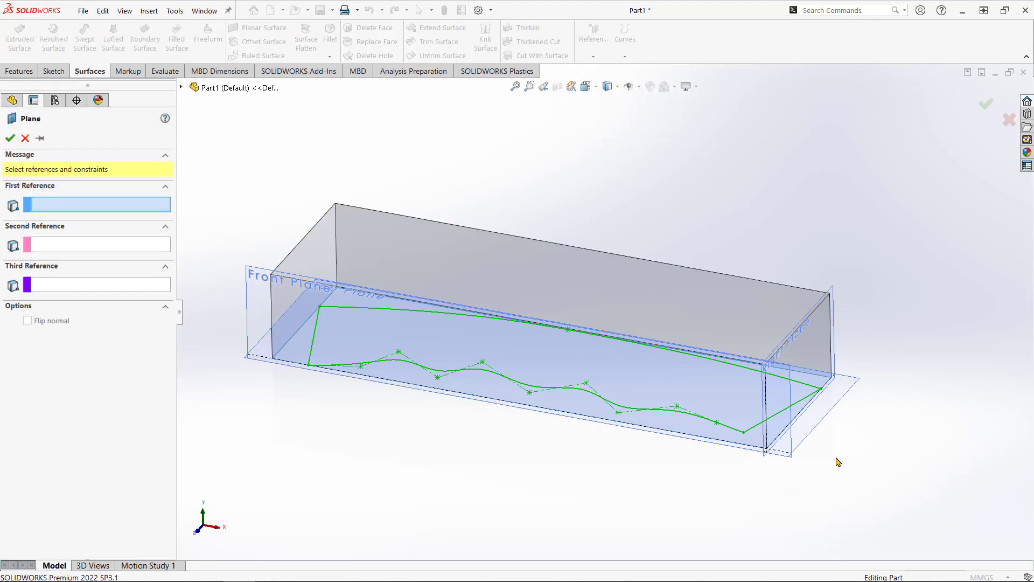
pyautogui.click(805, 403)
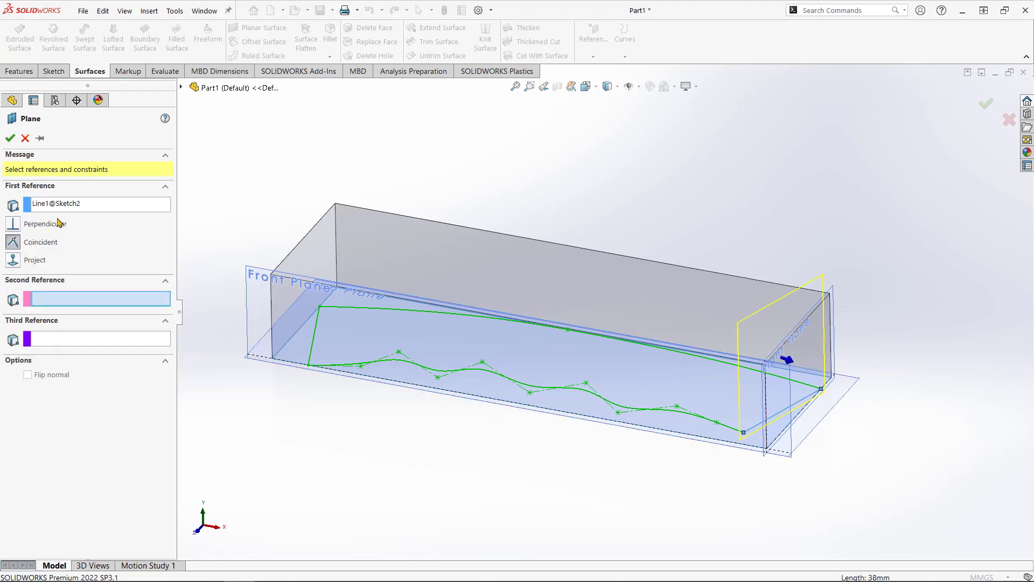
pyautogui.click(854, 384)
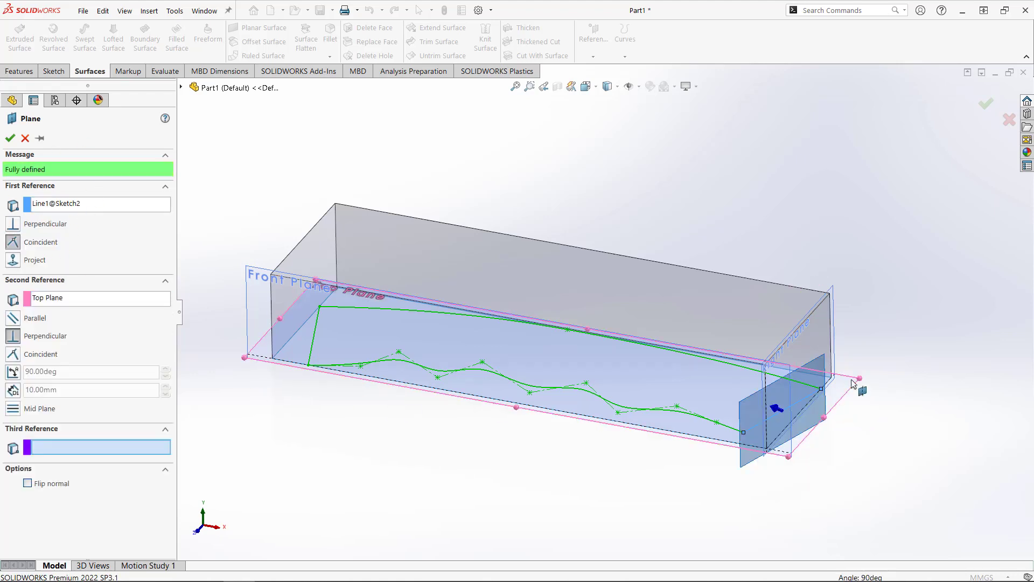
pyautogui.click(10, 138)
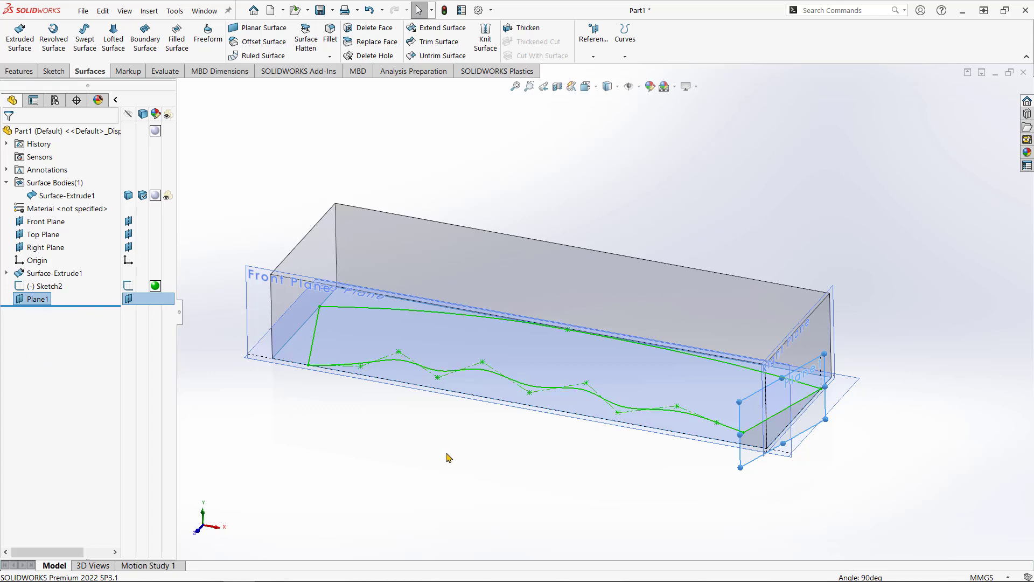
pyautogui.click(469, 476)
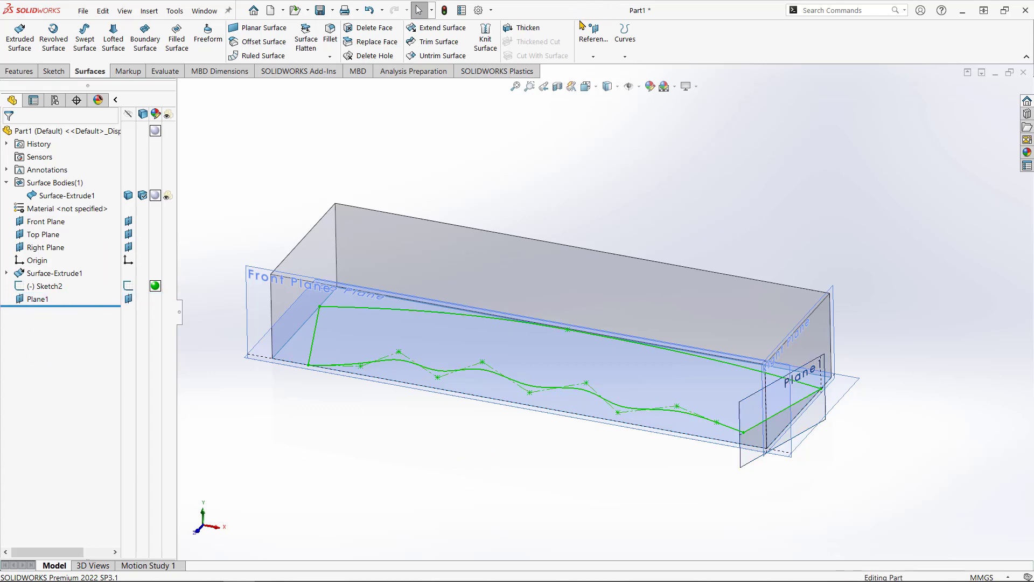
# Create a reference plane through the side profile's 40 mm end line at the opposite end, perpendicular to the Top Plane.
pyautogui.click(600, 34)
pyautogui.click(600, 71)
pyautogui.click(316, 335)
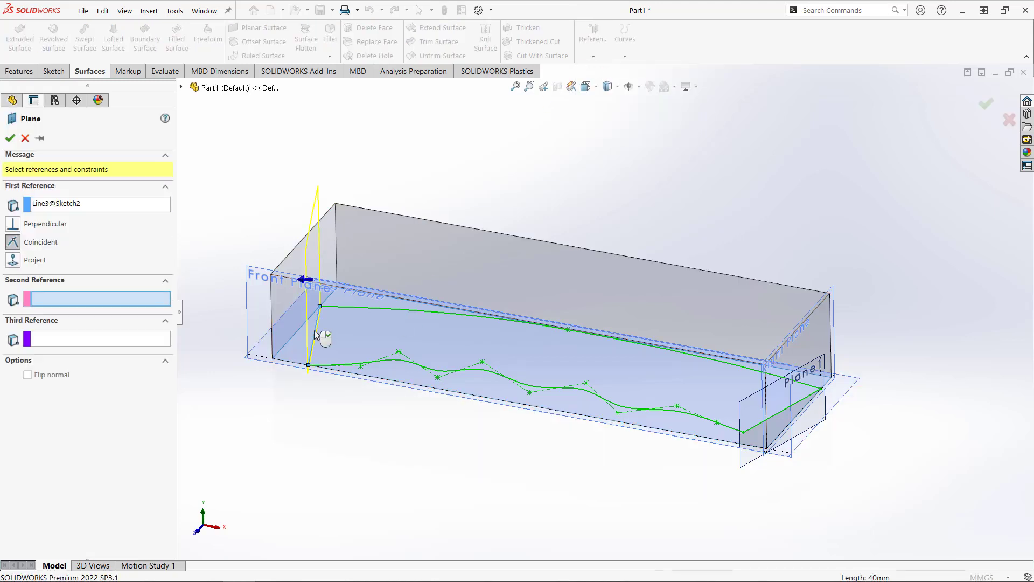
pyautogui.click(262, 363)
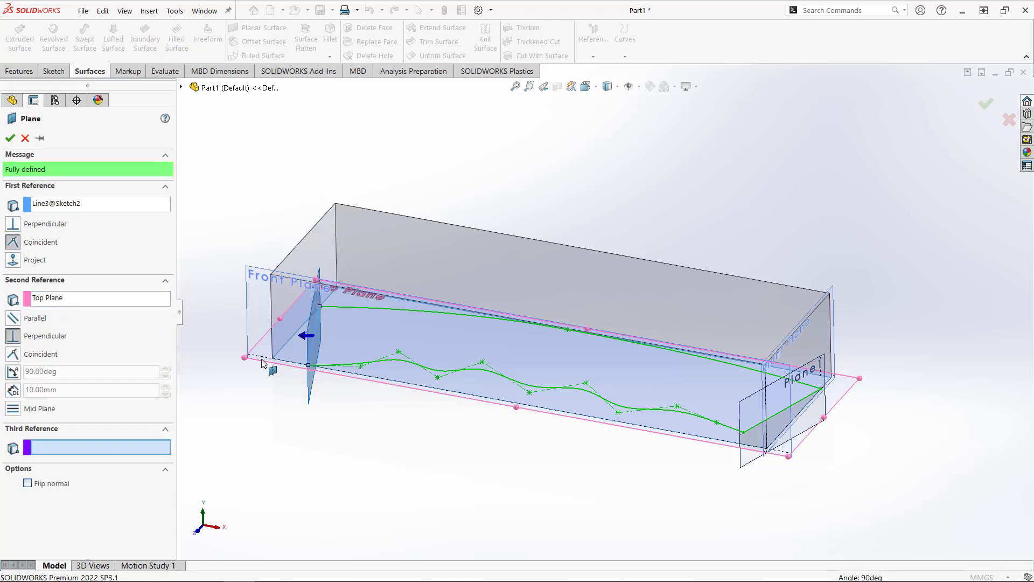
pyautogui.rightClick(262, 362)
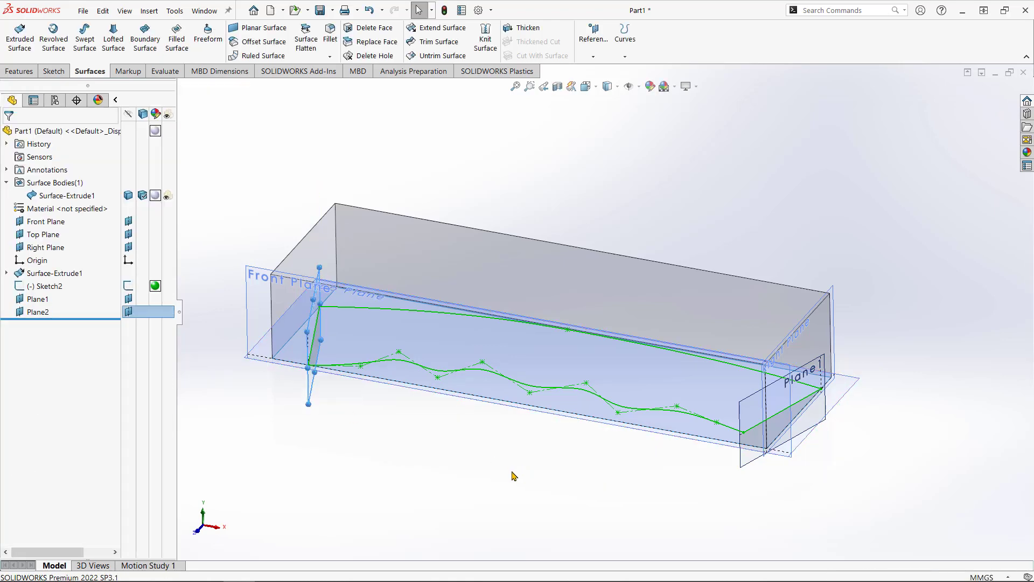
# Start a new sketch on Plane1 at the profile's 38 mm end line.
pyautogui.moveTo(513, 479); pyautogui.dragTo(674, 488, button='middle')
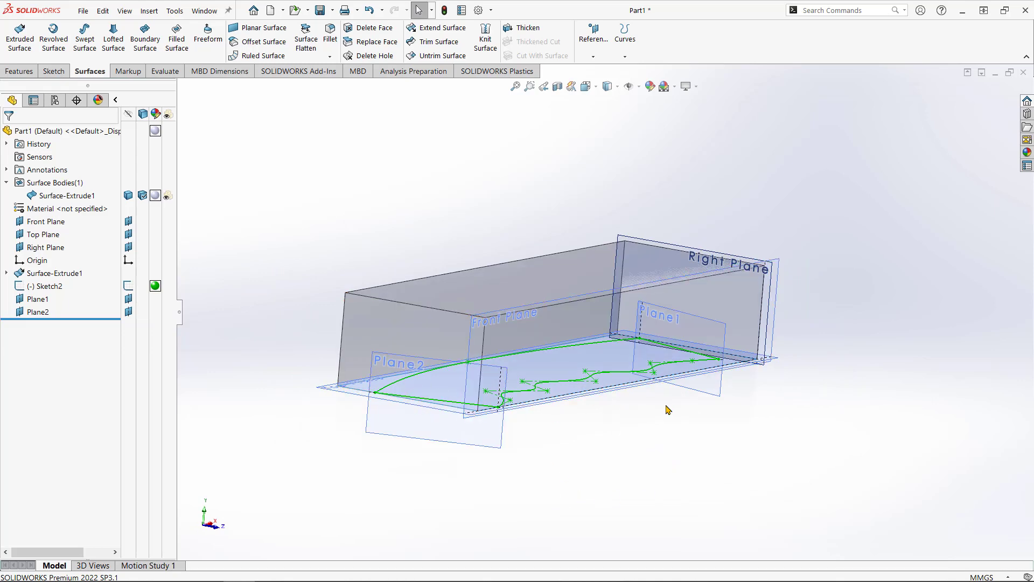
pyautogui.moveTo(667, 407); pyautogui.dragTo(673, 458, button='middle')
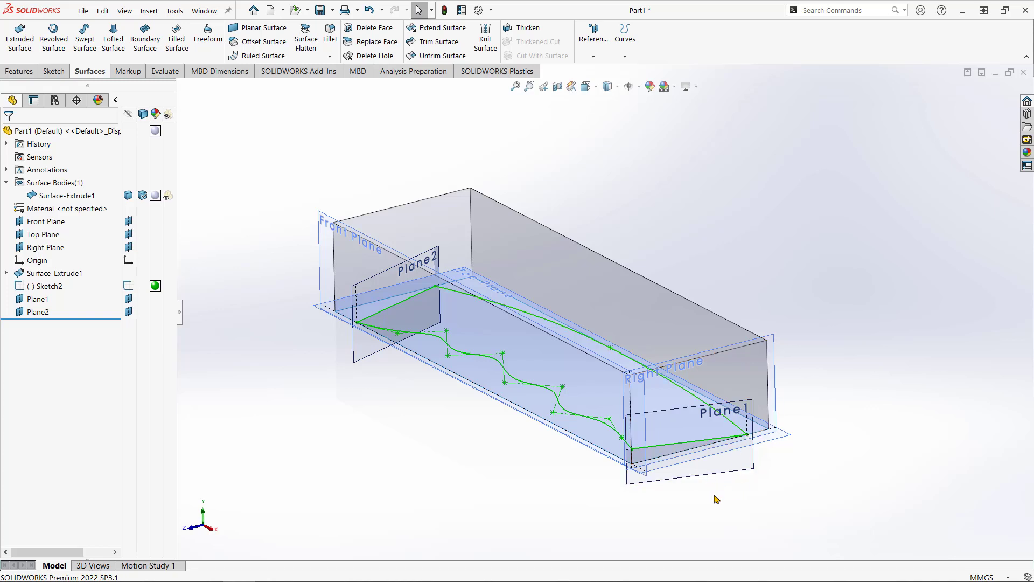
pyautogui.click(710, 476)
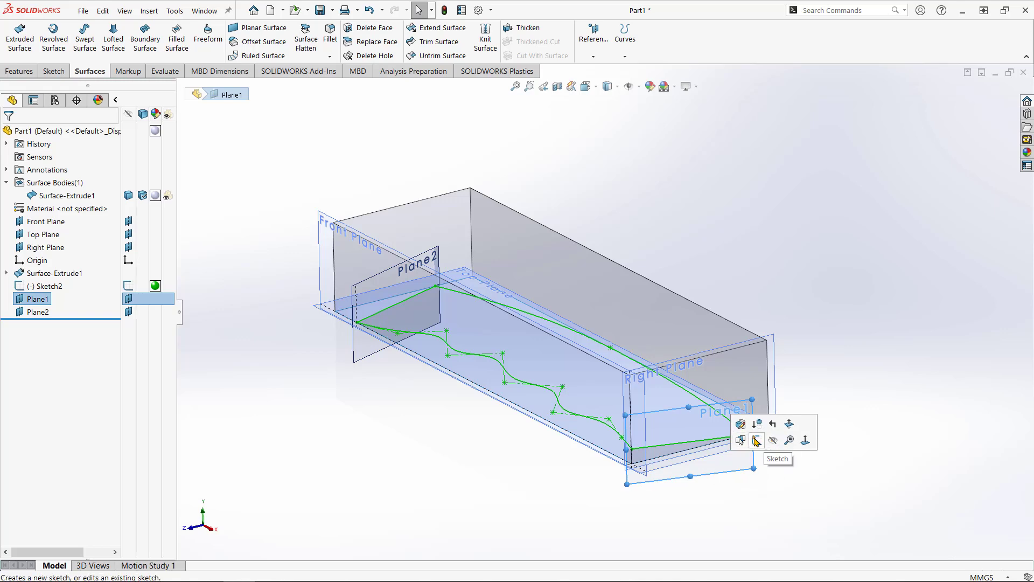
pyautogui.click(755, 441)
pyautogui.click(736, 445)
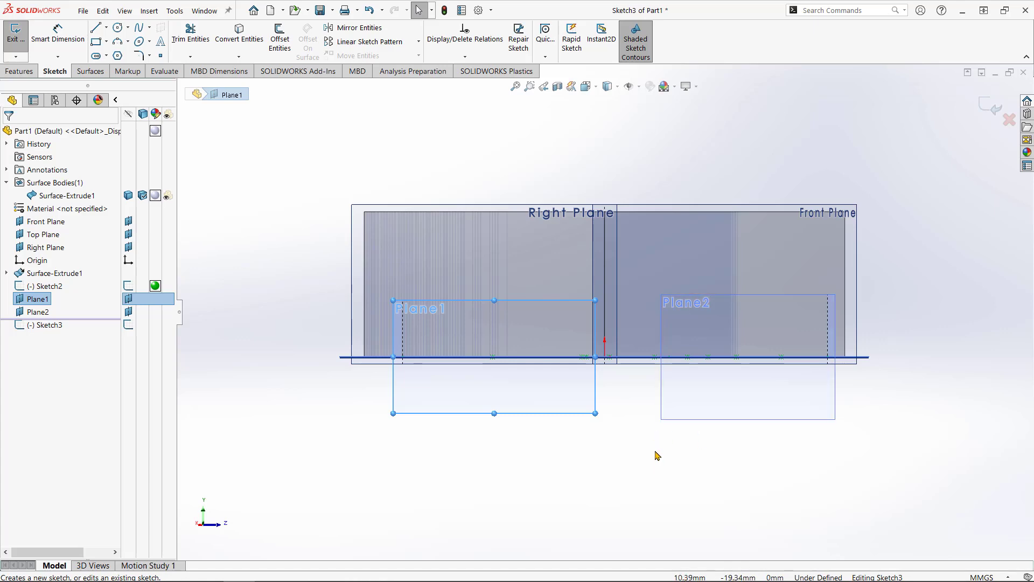
# Sketch a three-point arched spline from about X -40.3, Y 3.2 through X -25.2, Y 24 to X -8.8, Y 3.5 mm.
pyautogui.moveTo(656, 454); pyautogui.dragTo(653, 482, button='middle')
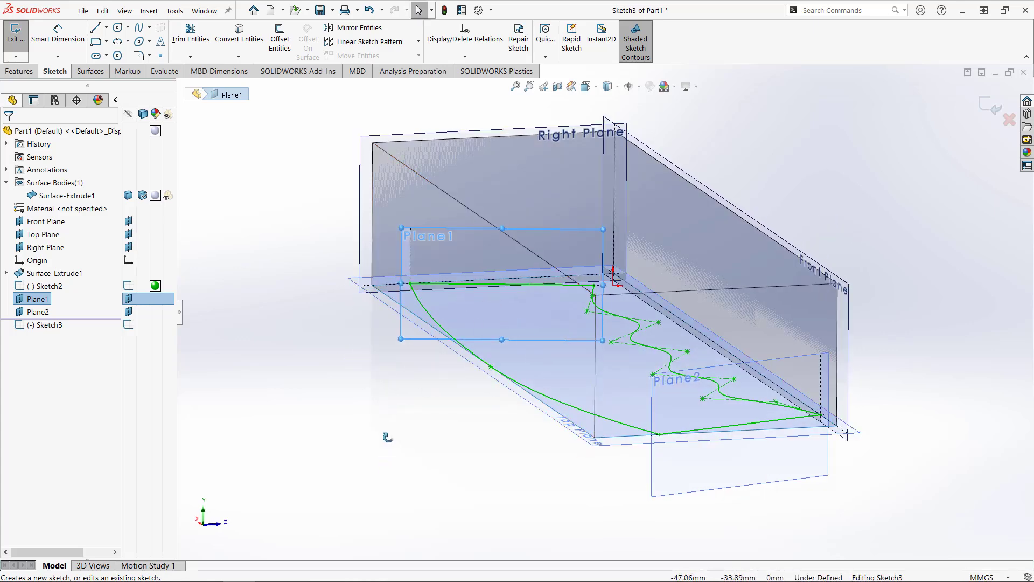
pyautogui.moveTo(489, 296)
pyautogui.mouseDown(button='middle')
pyautogui.moveTo(490, 411)
pyautogui.moveTo(655, 458)
pyautogui.moveTo(636, 463)
pyautogui.moveTo(600, 438)
pyautogui.moveTo(522, 423)
pyautogui.moveTo(464, 374)
pyautogui.moveTo(417, 461)
pyautogui.moveTo(421, 492)
pyautogui.moveTo(419, 483)
pyautogui.mouseUp(button='middle')
pyautogui.scroll(1, 429, 313)
pyautogui.scroll(-1, 395, 295)
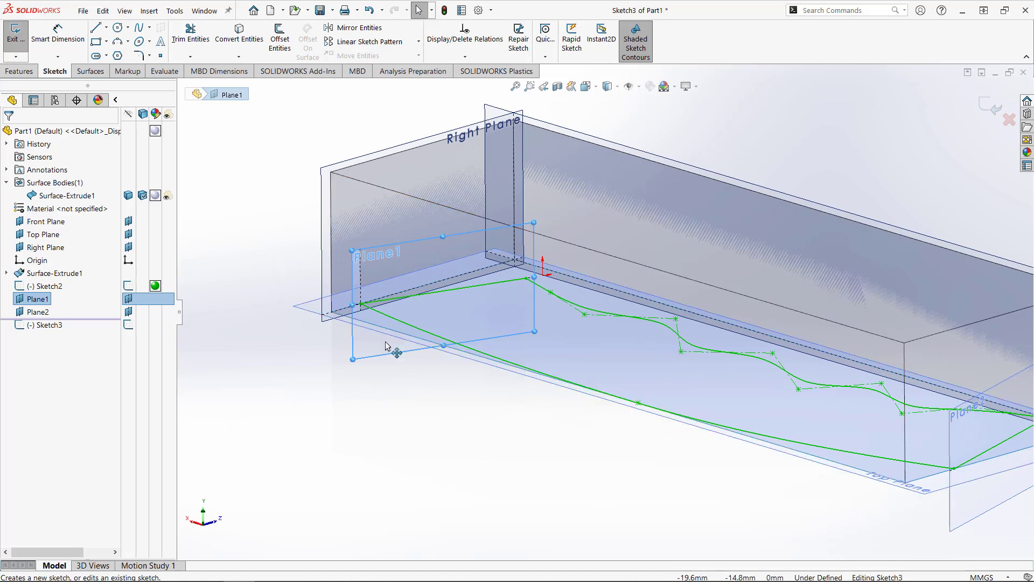
pyautogui.click(140, 29)
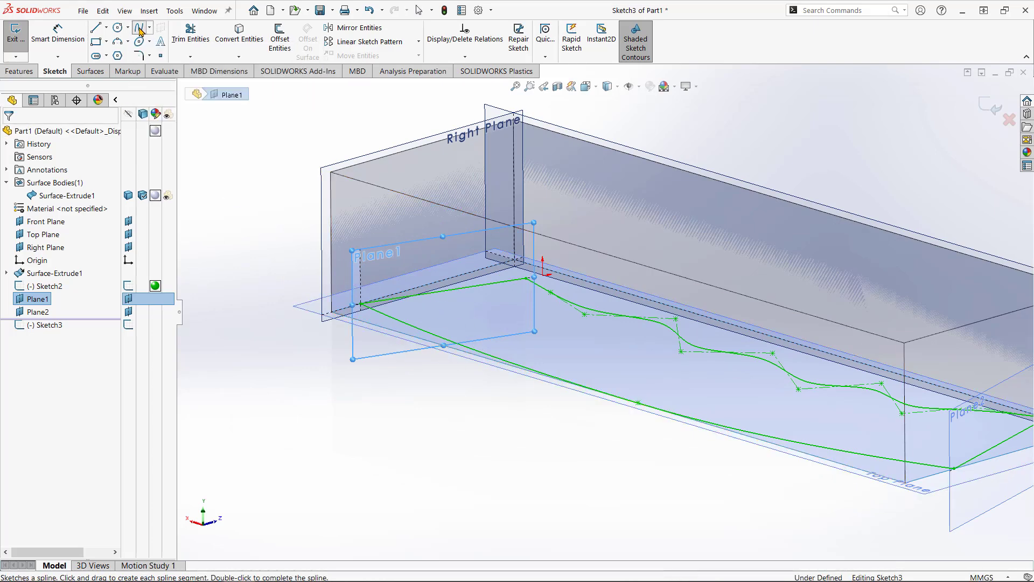
pyautogui.click(368, 287)
pyautogui.click(431, 181)
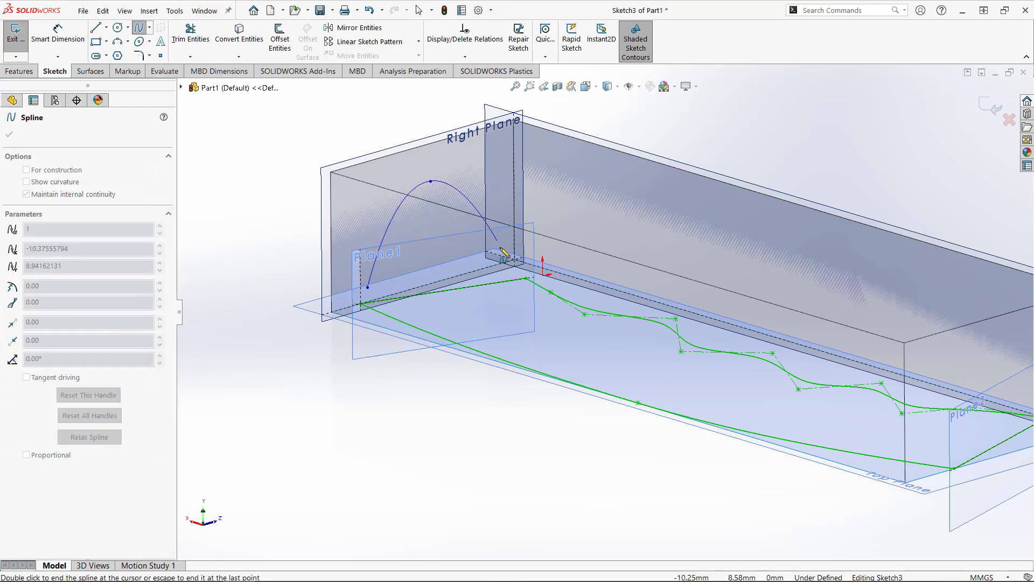
pyautogui.click(505, 264)
pyautogui.press('Escape')
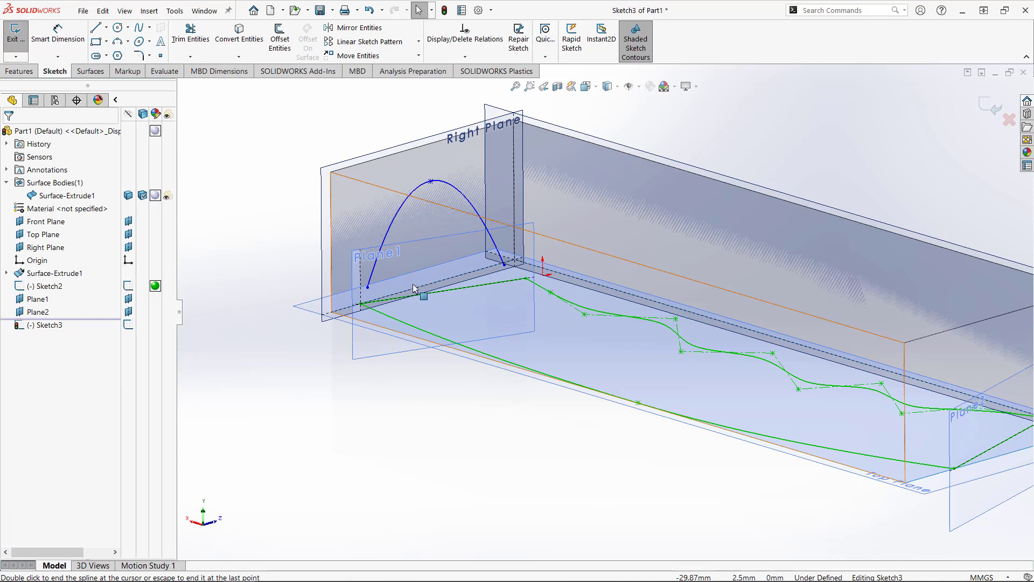
# Add a pierce relation between the arched spline's first endpoint and the side profile's smooth outer spline.
pyautogui.moveTo(414, 288)
pyautogui.mouseDown(button='middle')
pyautogui.moveTo(370, 289)
pyautogui.moveTo(357, 272)
pyautogui.mouseUp(button='middle')
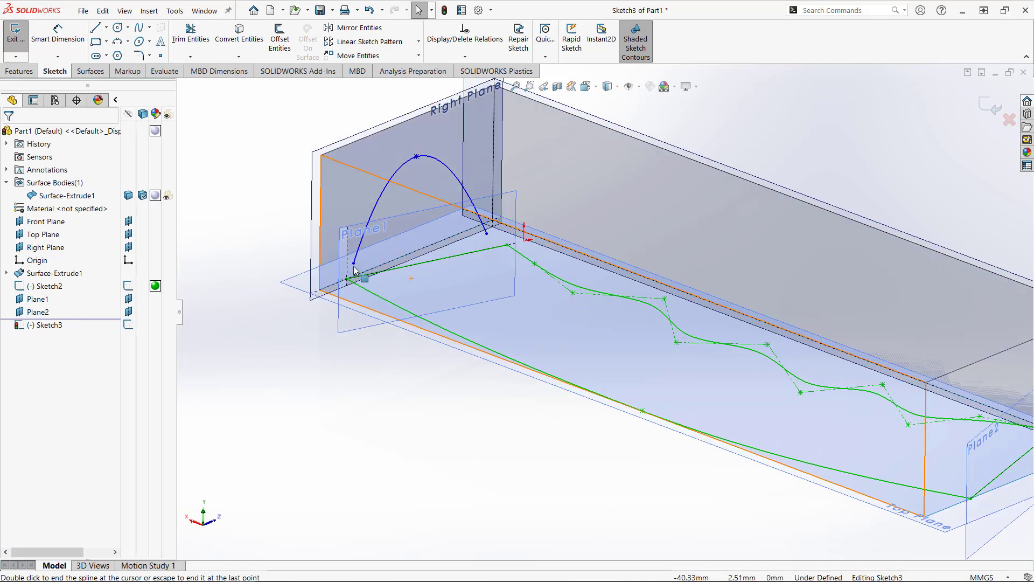
pyautogui.click(353, 263)
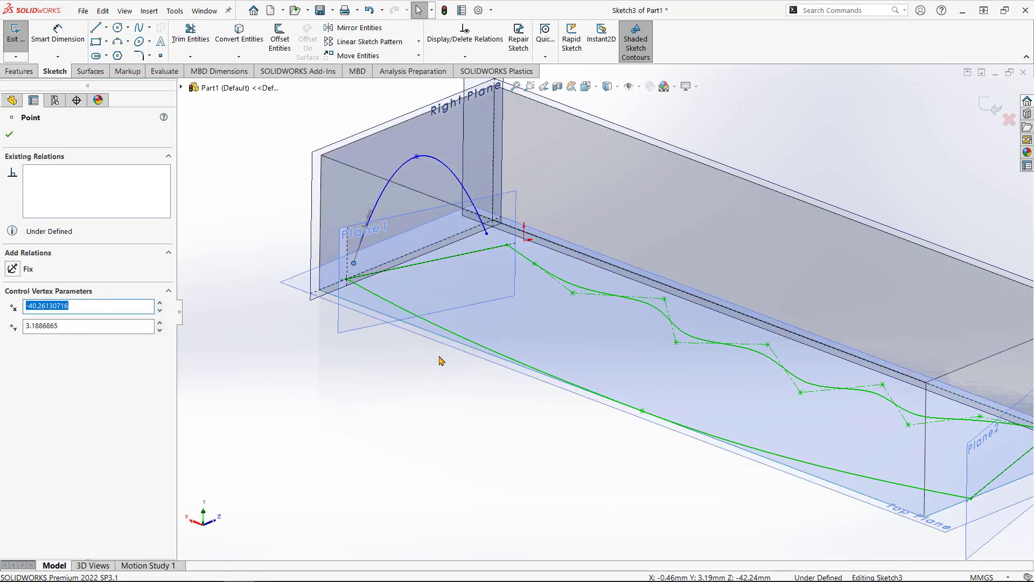
pyautogui.keyDown('ctrl'); pyautogui.click(392, 308); pyautogui.keyUp('ctrl')
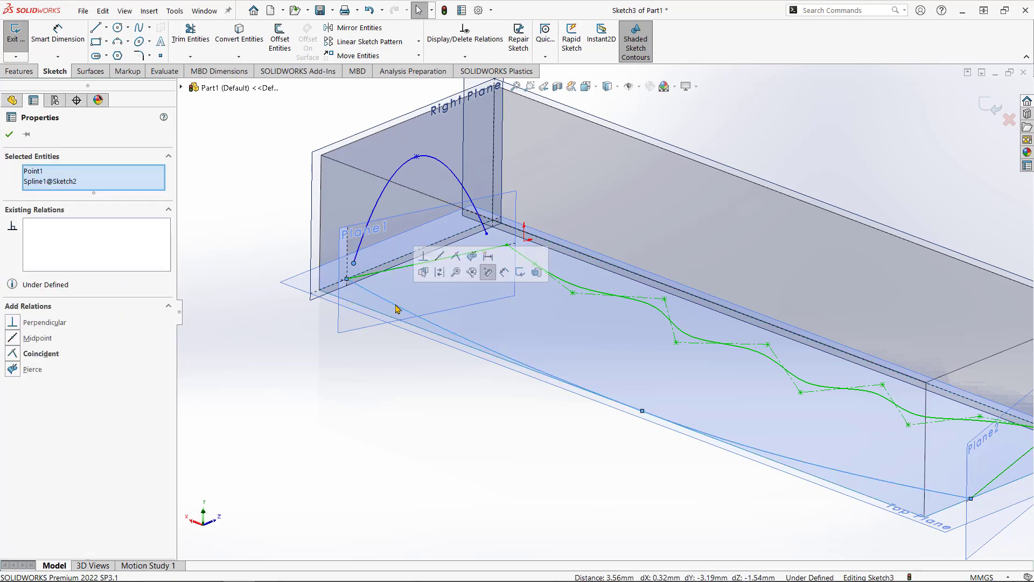
pyautogui.click(472, 257)
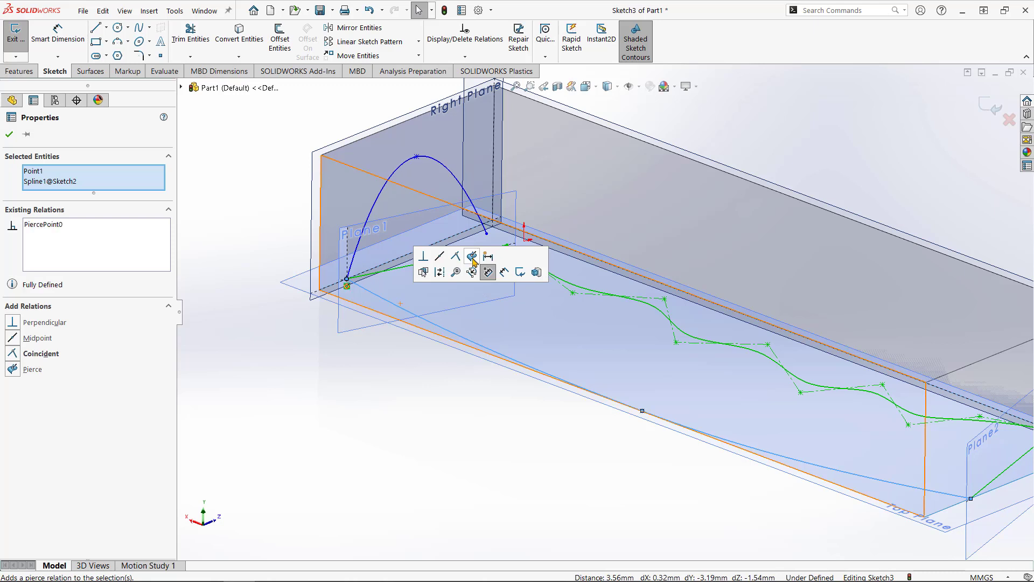
pyautogui.press('Escape')
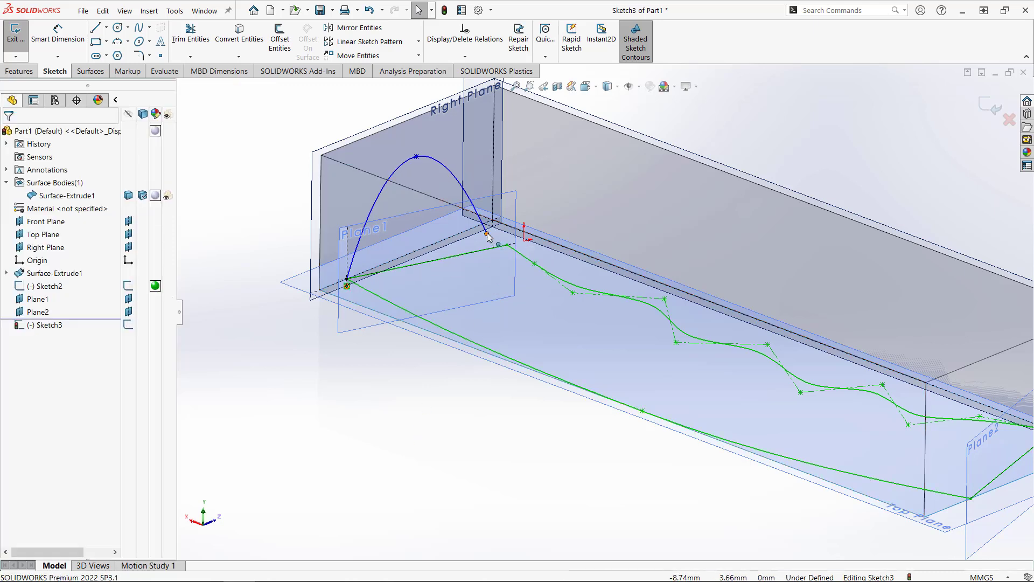
# Add a pierce relation between the arched spline's other endpoint and the wavy finger-grip style spline.
pyautogui.click(488, 235)
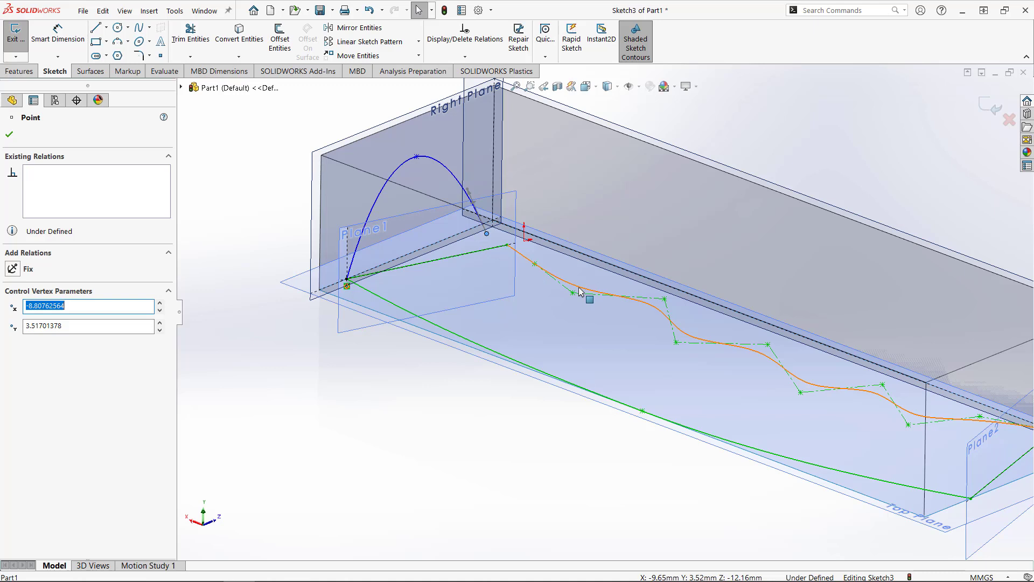
pyautogui.keyDown('ctrl'); pyautogui.click(579, 292); pyautogui.keyUp('ctrl')
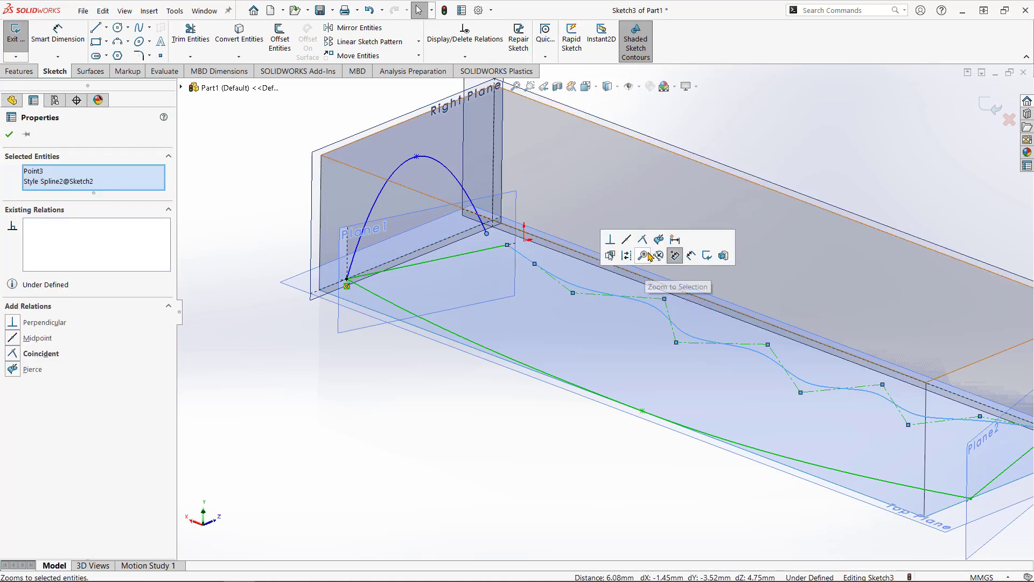
pyautogui.click(660, 240)
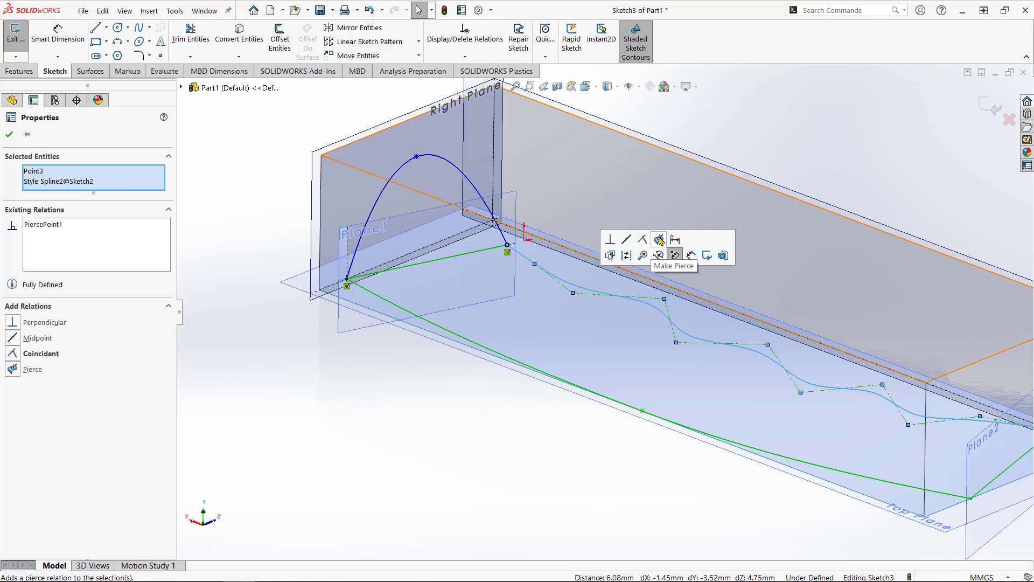
pyautogui.press('Escape')
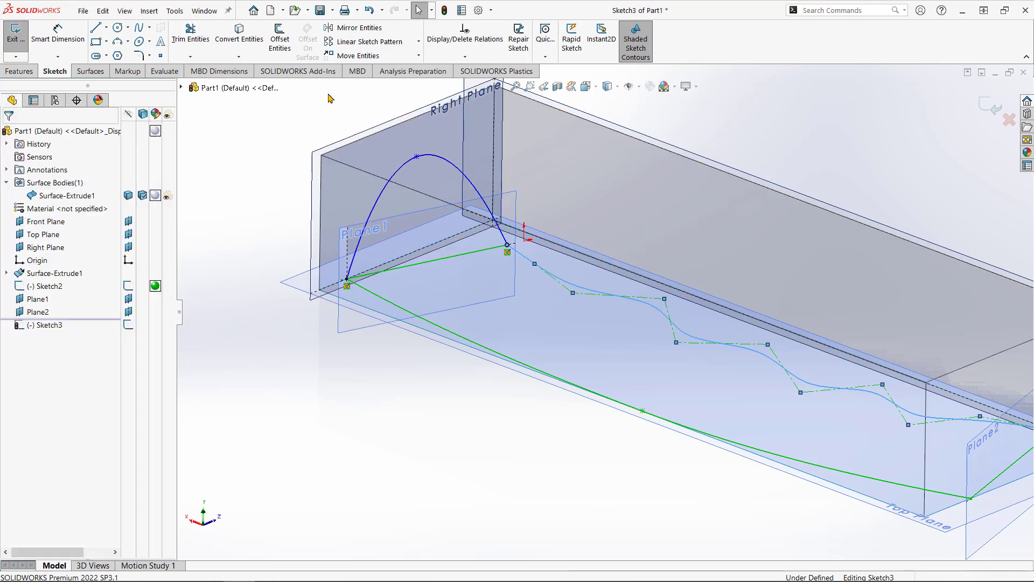
# Make the arched spline's middle point coincident with the top face of the extruded surface box.
pyautogui.click(415, 160)
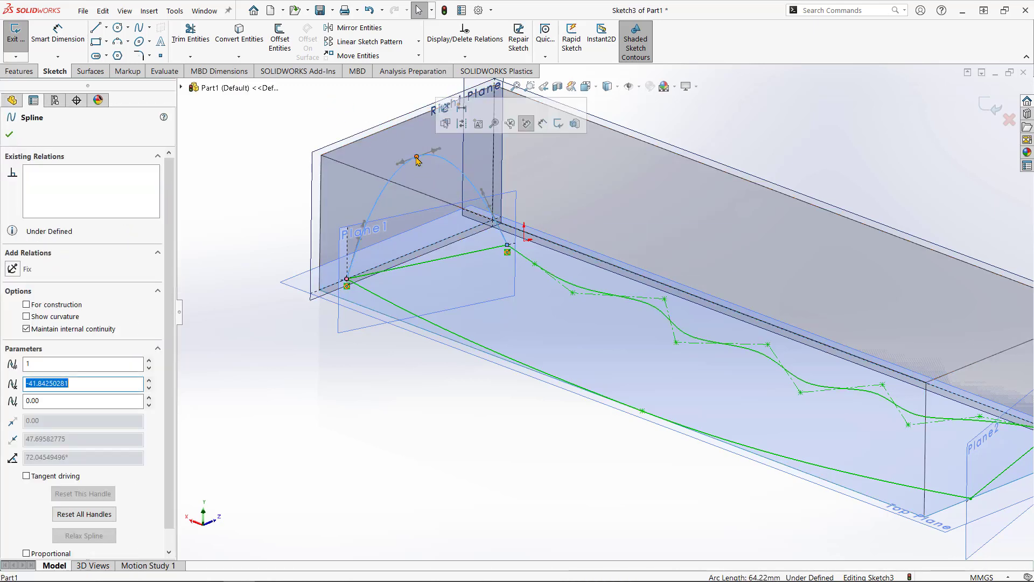
pyautogui.click(414, 157)
pyautogui.moveTo(413, 156); pyautogui.dragTo(418, 156)
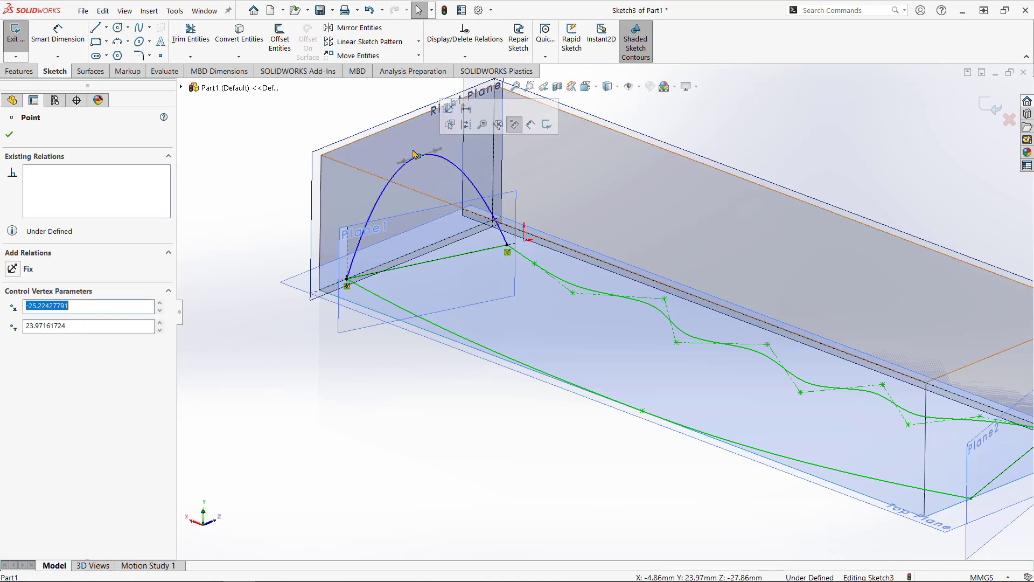
pyautogui.keyDown('ctrl'); pyautogui.click(409, 133); pyautogui.keyUp('ctrl')
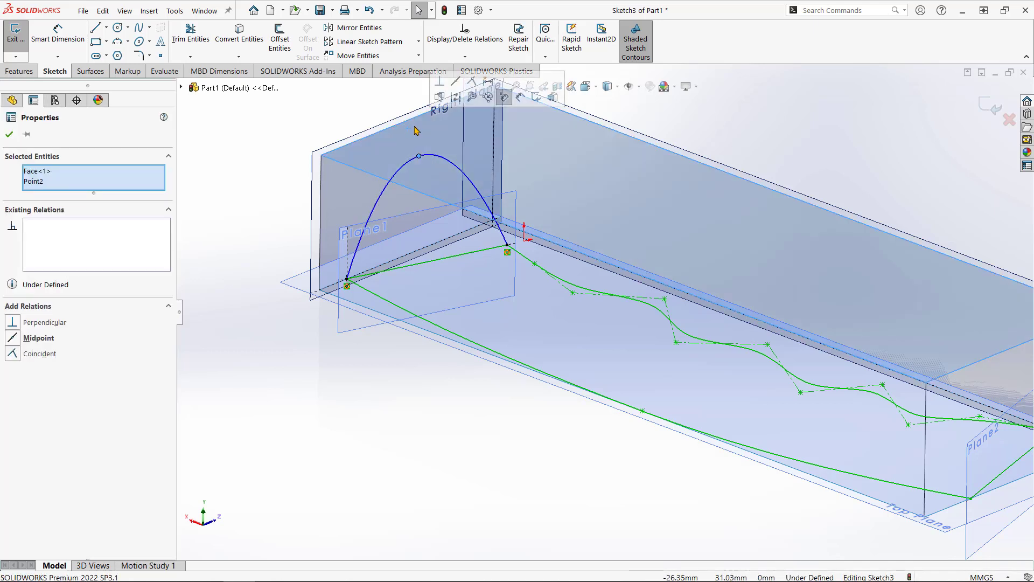
pyautogui.click(474, 82)
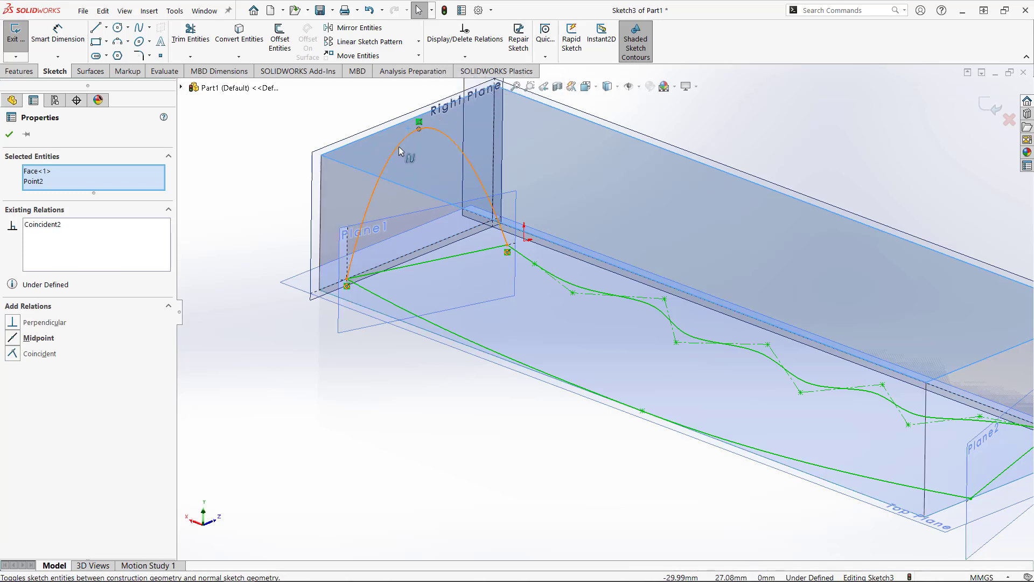
# Make the tangent handle at the arched spline's middle point horizontal.
pyautogui.click(404, 148)
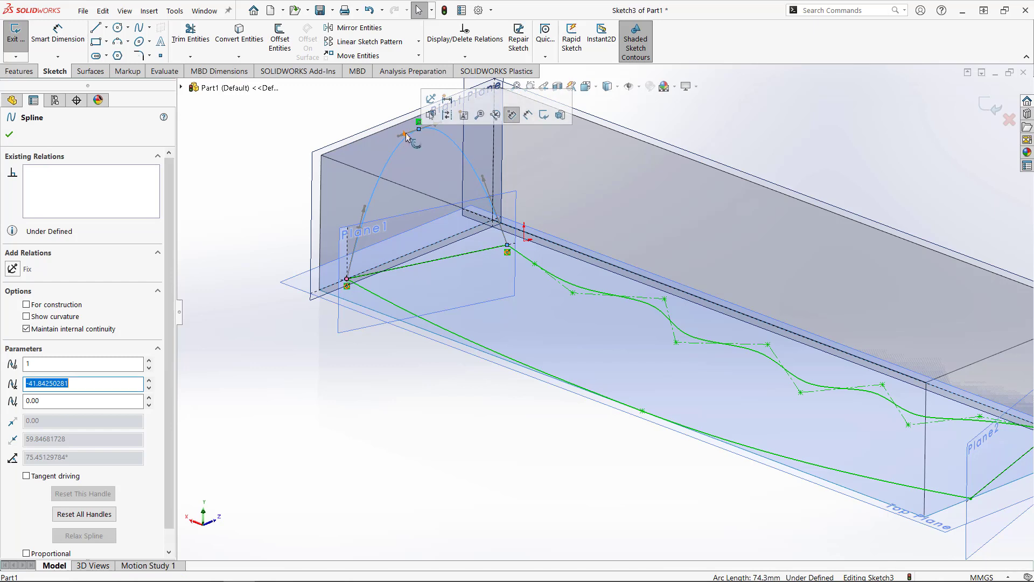
pyautogui.click(406, 136)
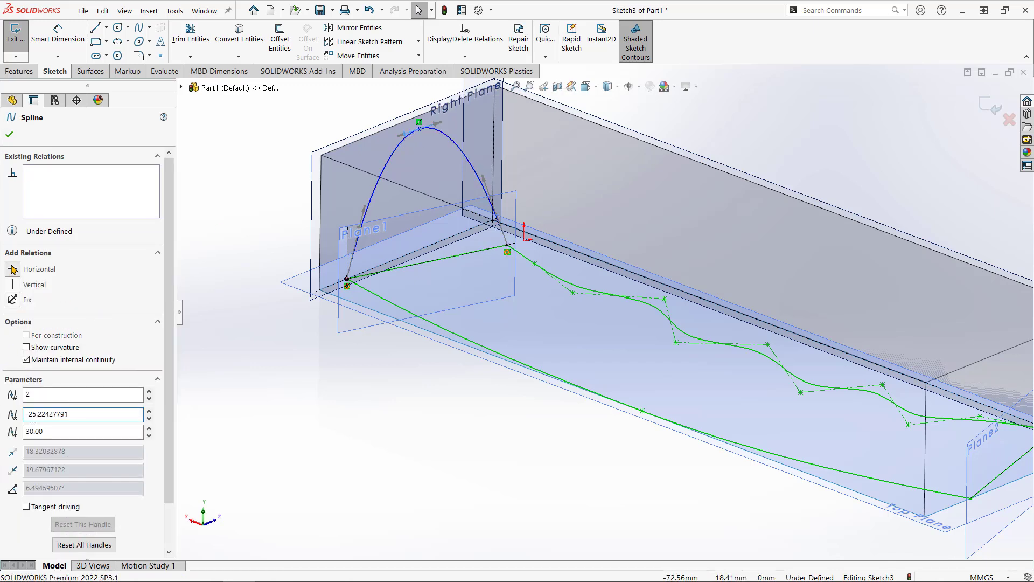
pyautogui.click(13, 269)
pyautogui.moveTo(432, 312); pyautogui.dragTo(573, 144, button='middle')
pyautogui.click(586, 86)
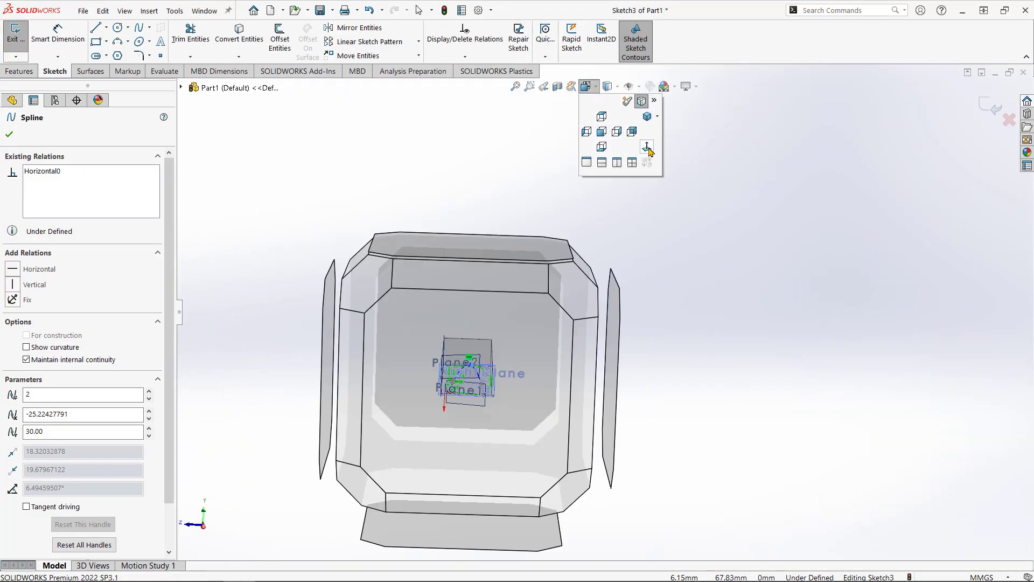
# Try to widen the crown of the arched spline by stretching its middle tangent handle, and undo the change.
pyautogui.click(648, 149)
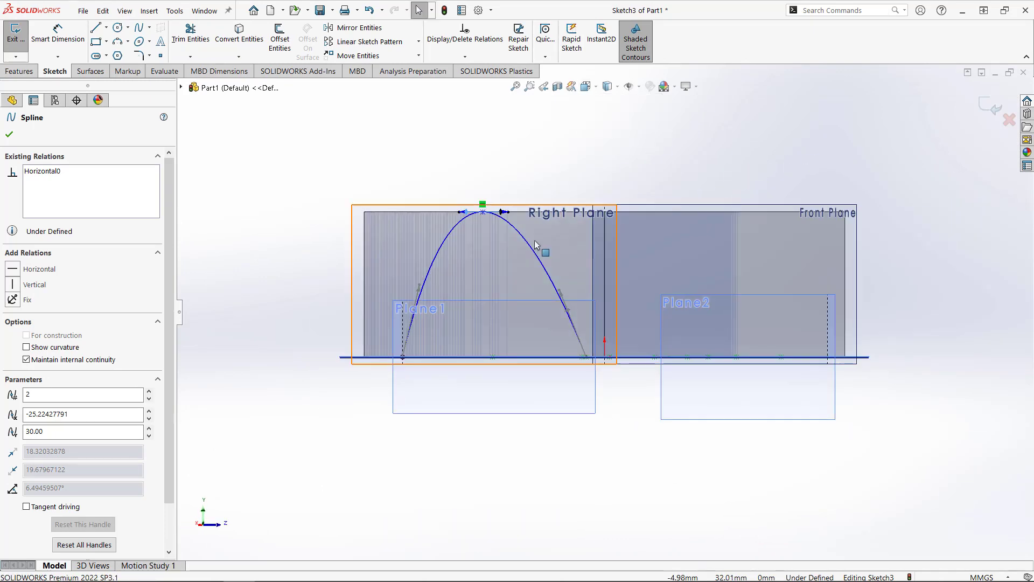
pyautogui.scroll(-3, 528, 259)
pyautogui.click(486, 200)
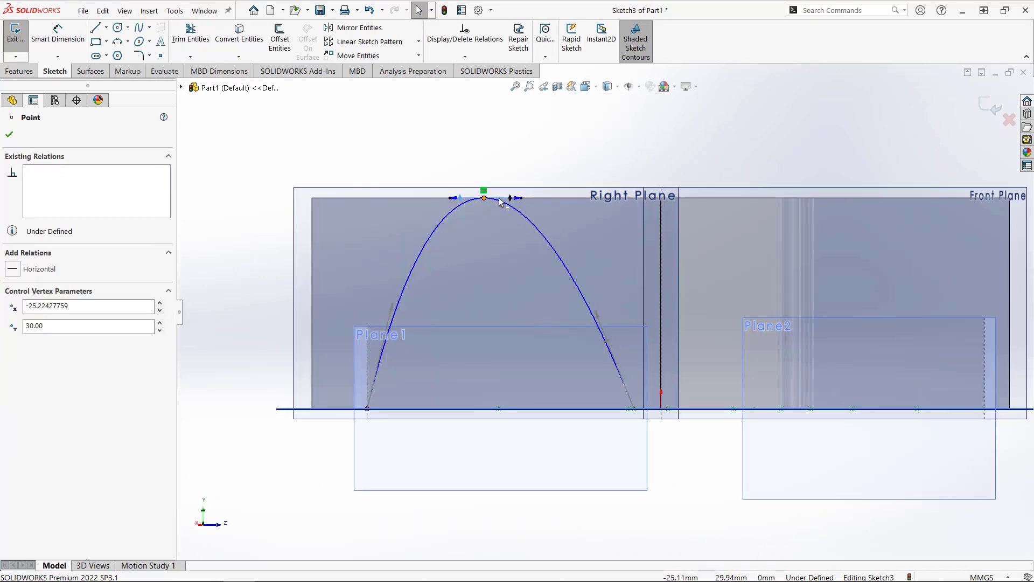
pyautogui.moveTo(499, 202); pyautogui.dragTo(522, 202)
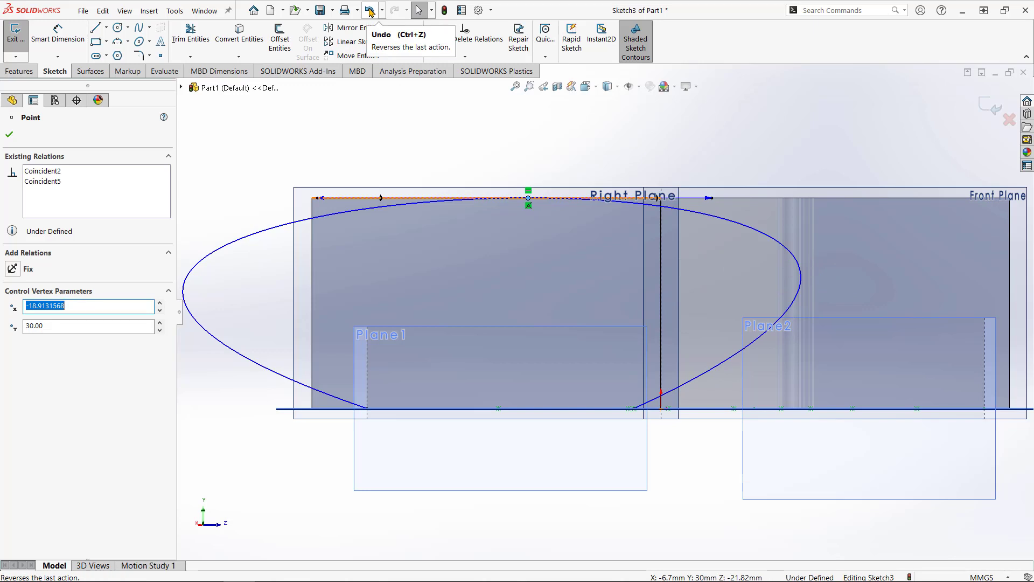
pyautogui.click(370, 12)
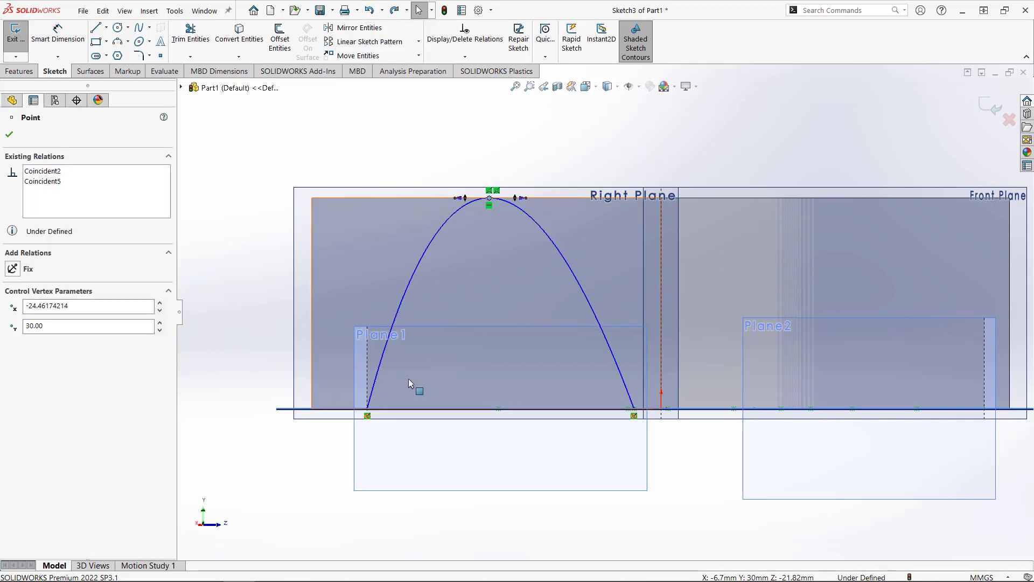
# Steepen the arched spline's end tangent handles to about 84° at the outer end and 83° at the finger-grip end.
pyautogui.click(396, 311)
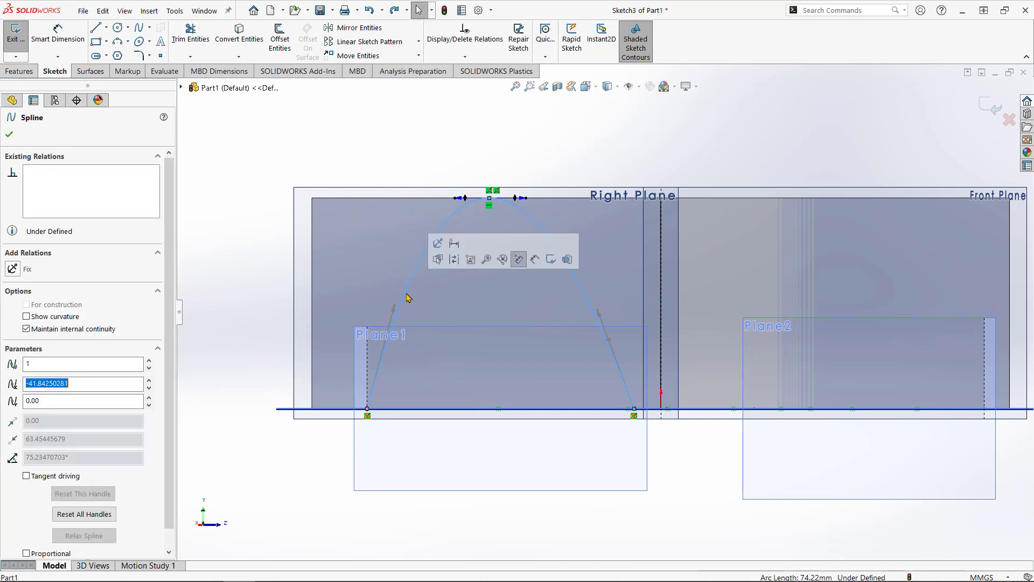
pyautogui.moveTo(396, 311)
pyautogui.mouseDown()
pyautogui.moveTo(388, 300)
pyautogui.moveTo(378, 309)
pyautogui.mouseUp()
pyautogui.moveTo(588, 313); pyautogui.dragTo(622, 306)
# Dimension the angle between the tangent handle at the arched spline's outer end and the base line as 88°.
pyautogui.click(58, 33)
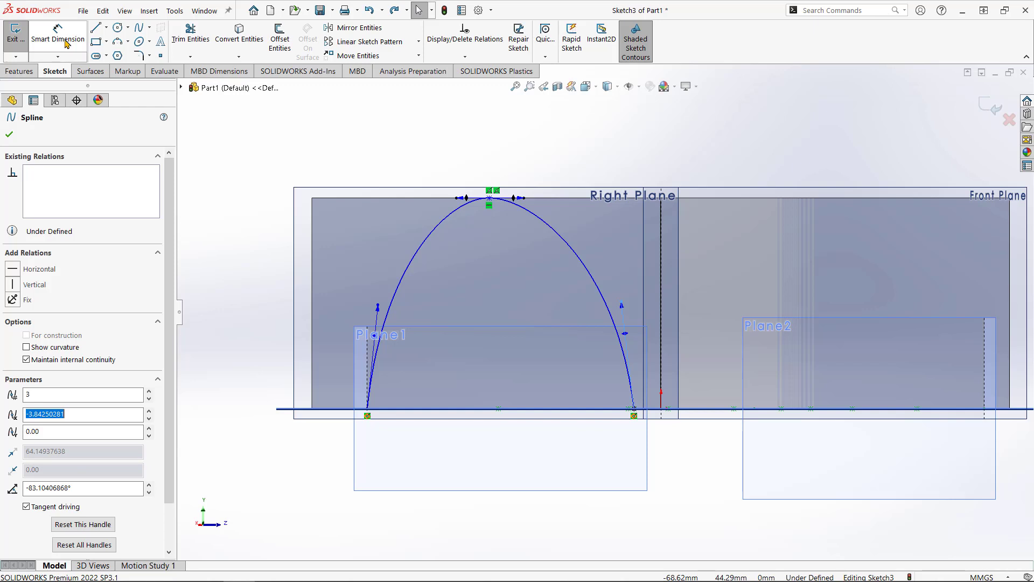
pyautogui.click(375, 339)
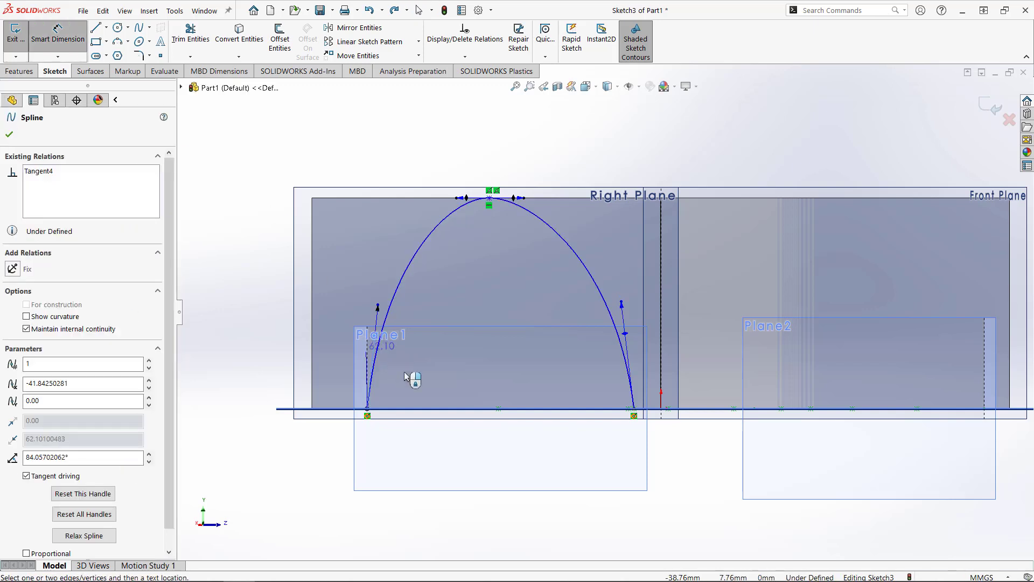
pyautogui.click(426, 410)
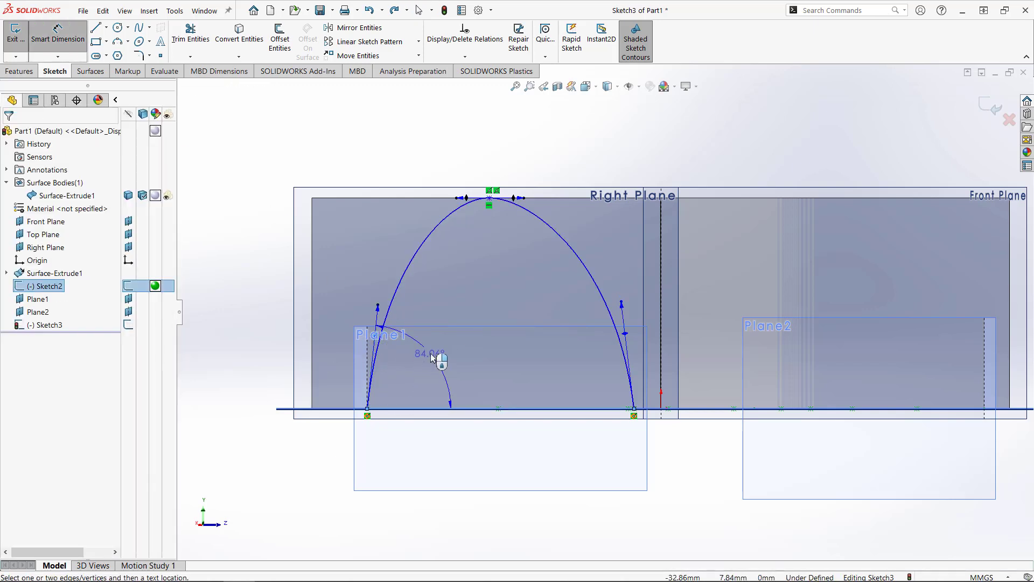
pyautogui.click(437, 366)
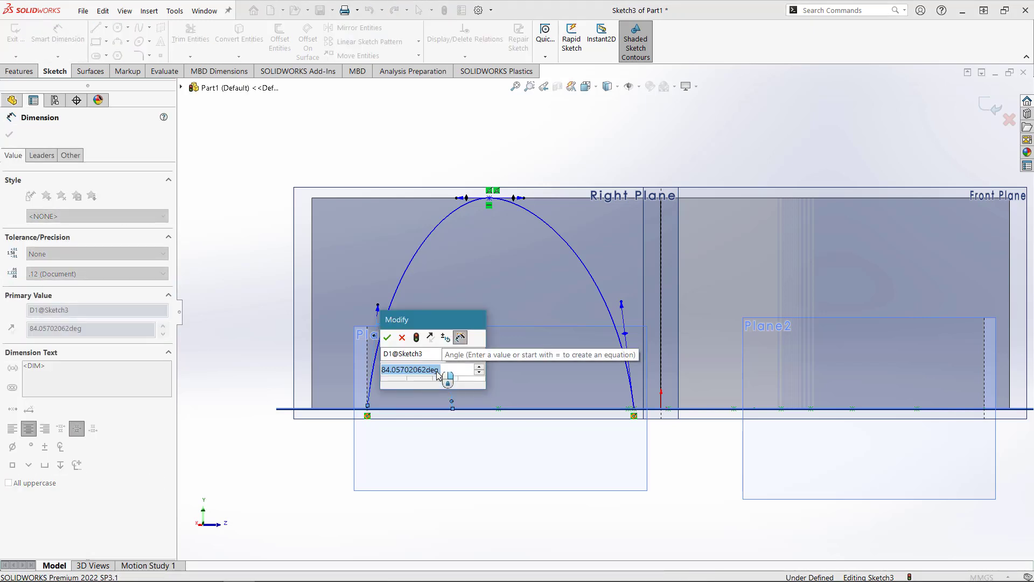
pyautogui.write('88')
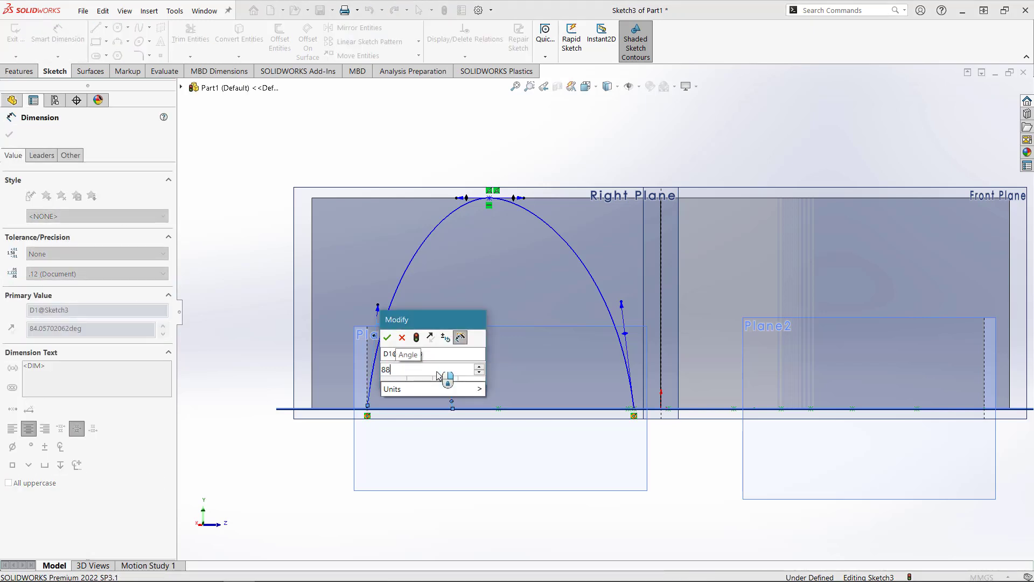
pyautogui.press('Return')
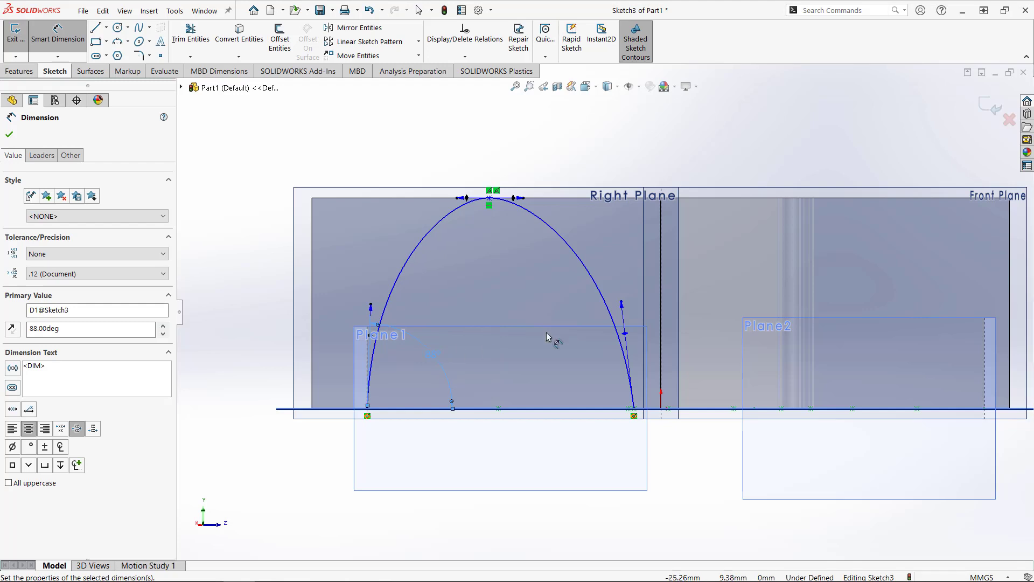
# Dimension the angle between the tangent handle at the arched spline's finger-grip end and the base line as 88°.
pyautogui.click(625, 338)
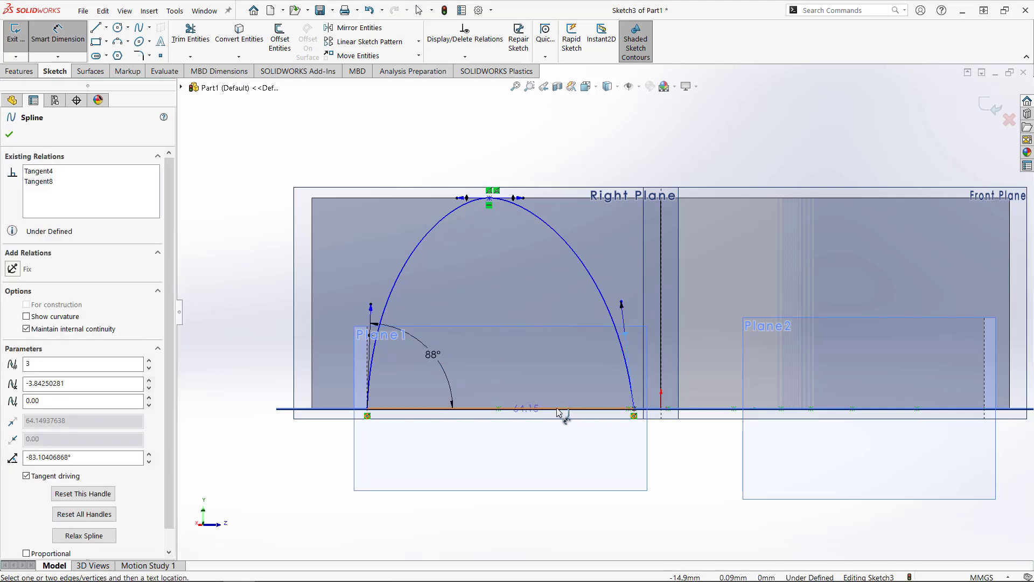
pyautogui.click(558, 408)
pyautogui.click(550, 376)
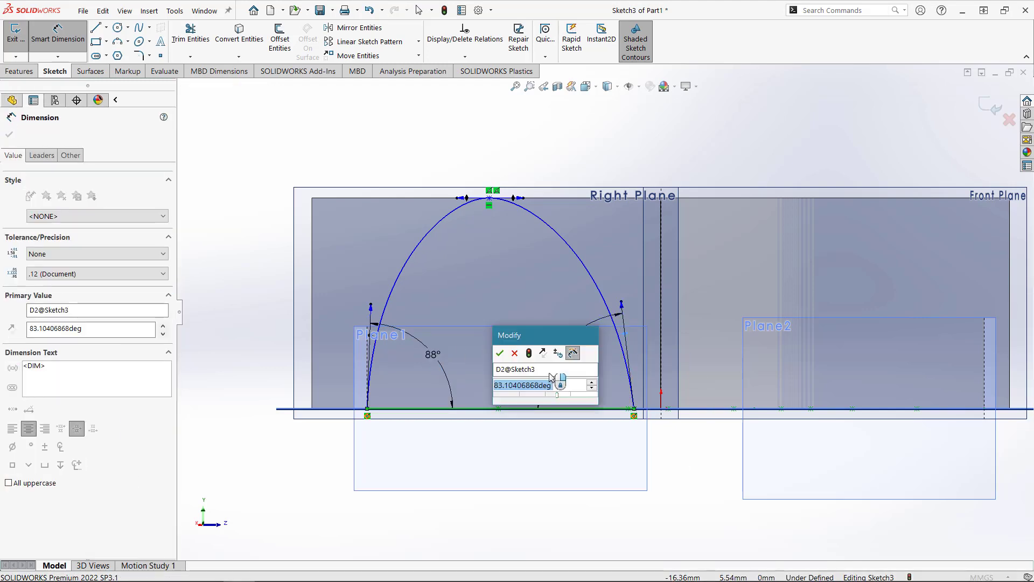
pyautogui.write('88')
pyautogui.press('Return')
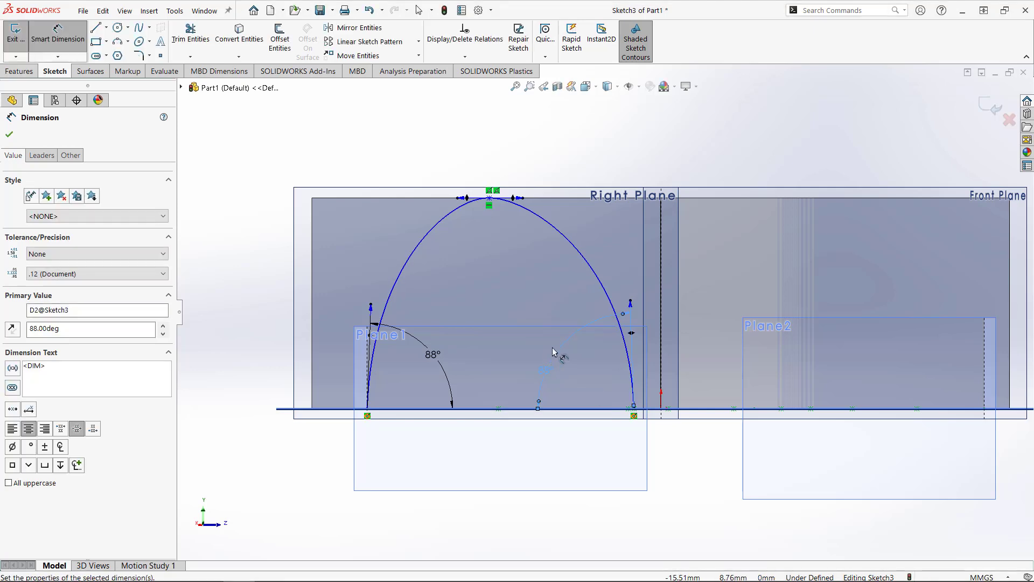
pyautogui.press('Escape')
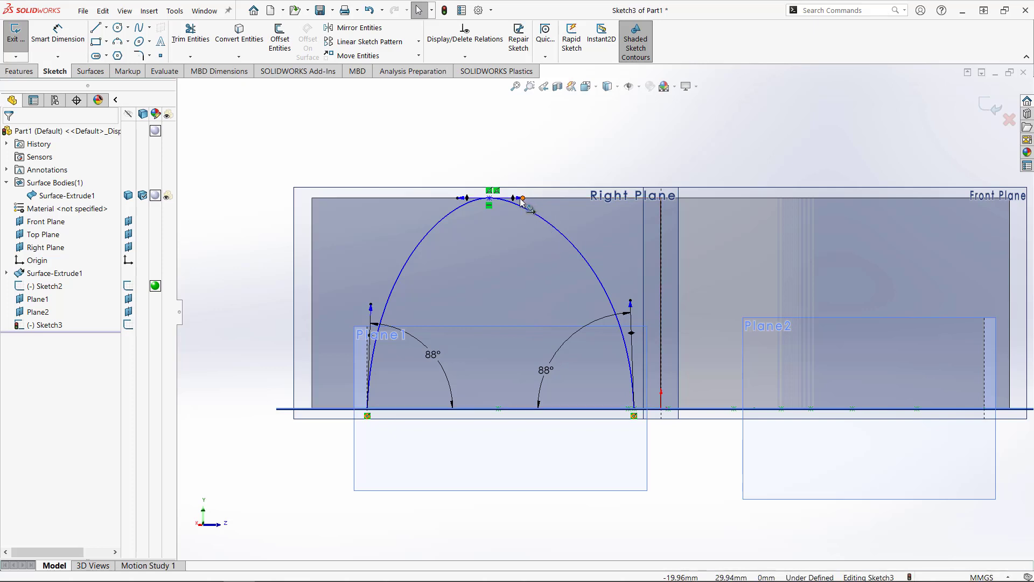
# Adjust the arched spline's top point and tangent handle into an evenly rounded crown, and exit the sketch.
pyautogui.moveTo(520, 201); pyautogui.dragTo(560, 218)
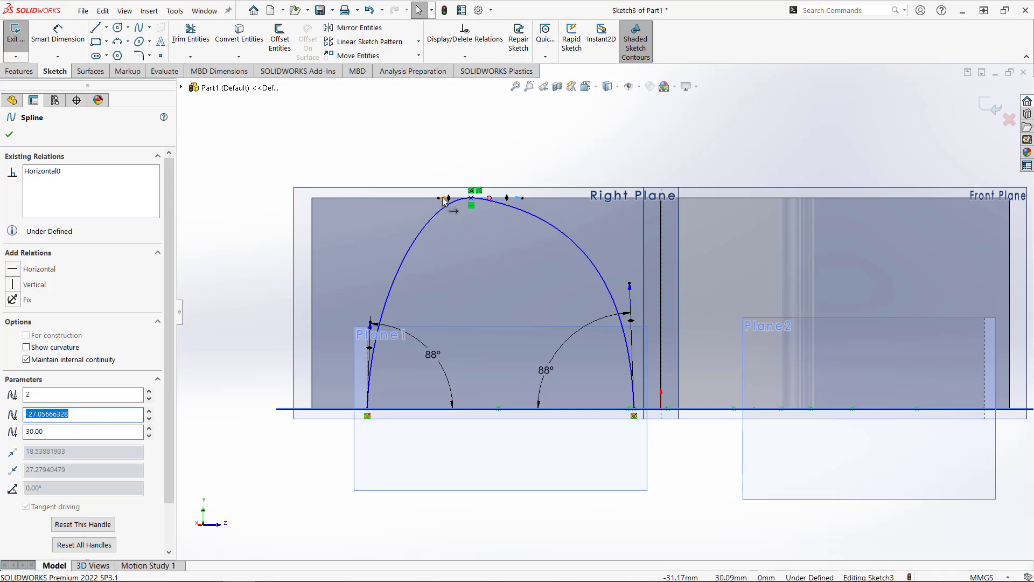
pyautogui.moveTo(442, 200); pyautogui.dragTo(497, 201)
pyautogui.click(457, 155)
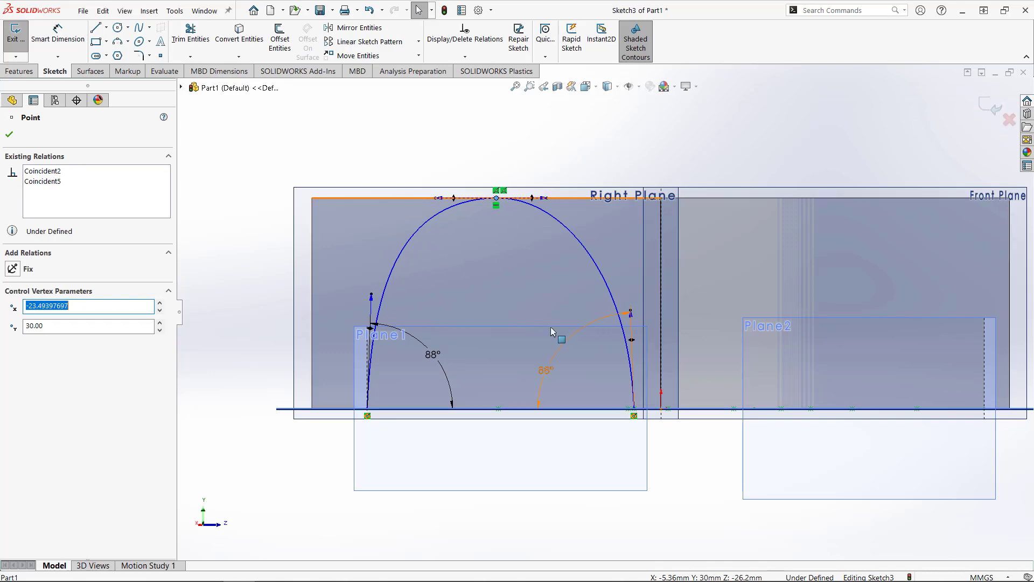
pyautogui.click(998, 109)
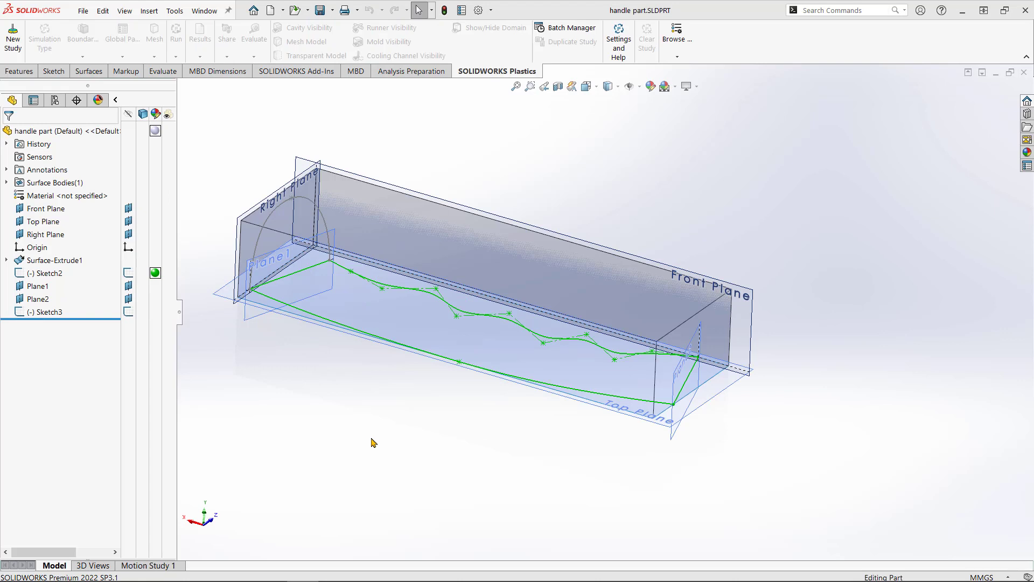
# Start a sketch on Plane2 and draw a three-point arched spline spanning the side profile's end.
pyautogui.click(686, 363)
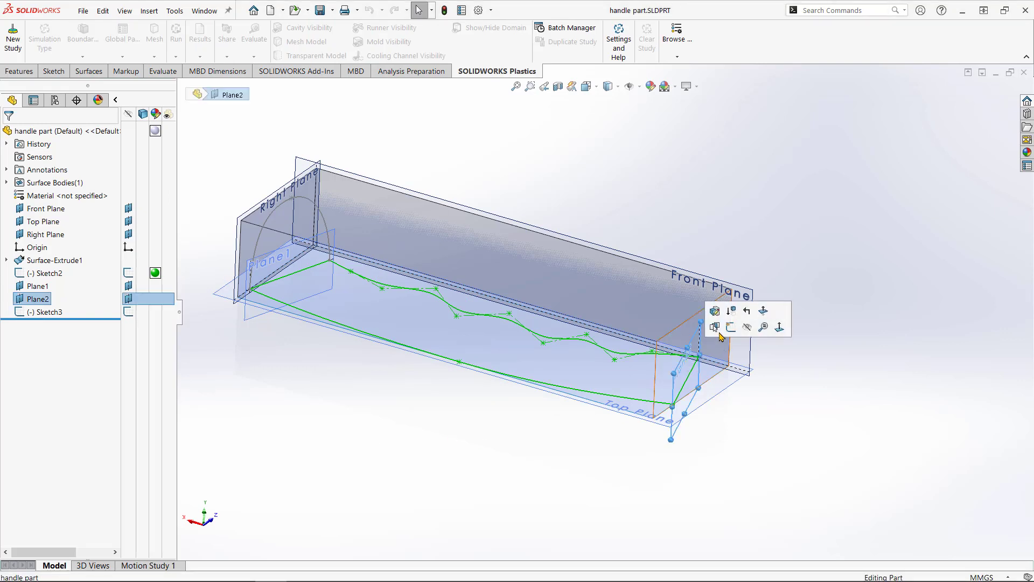
pyautogui.click(733, 321)
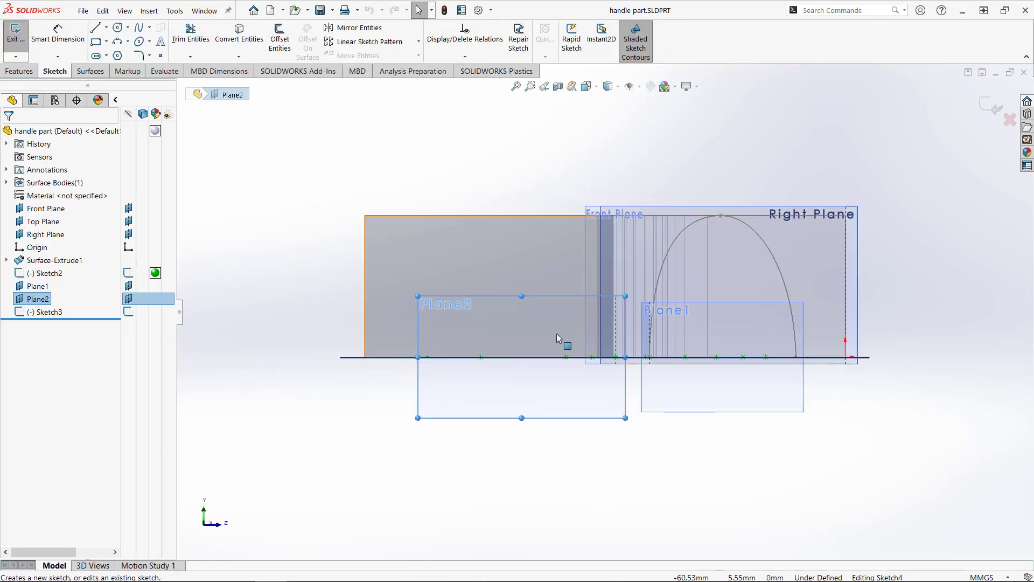
pyautogui.moveTo(487, 343)
pyautogui.mouseDown(button='middle')
pyautogui.moveTo(522, 372)
pyautogui.moveTo(636, 372)
pyautogui.moveTo(550, 384)
pyautogui.mouseUp(button='middle')
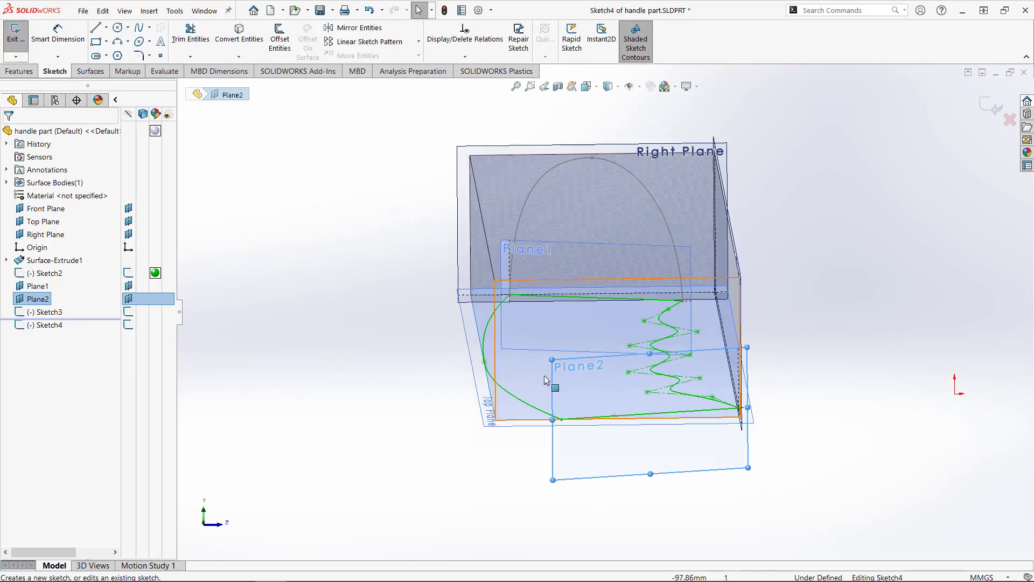
pyautogui.keyDown('ctrl'); pyautogui.moveTo(618, 384); pyautogui.dragTo(566, 378, button='middle'); pyautogui.keyUp('ctrl')
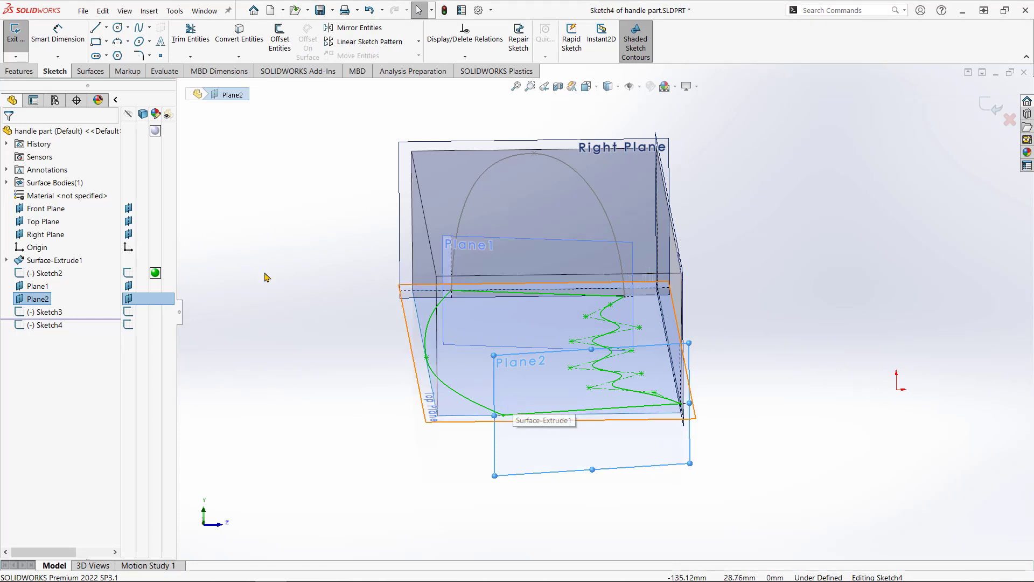
pyautogui.click(139, 27)
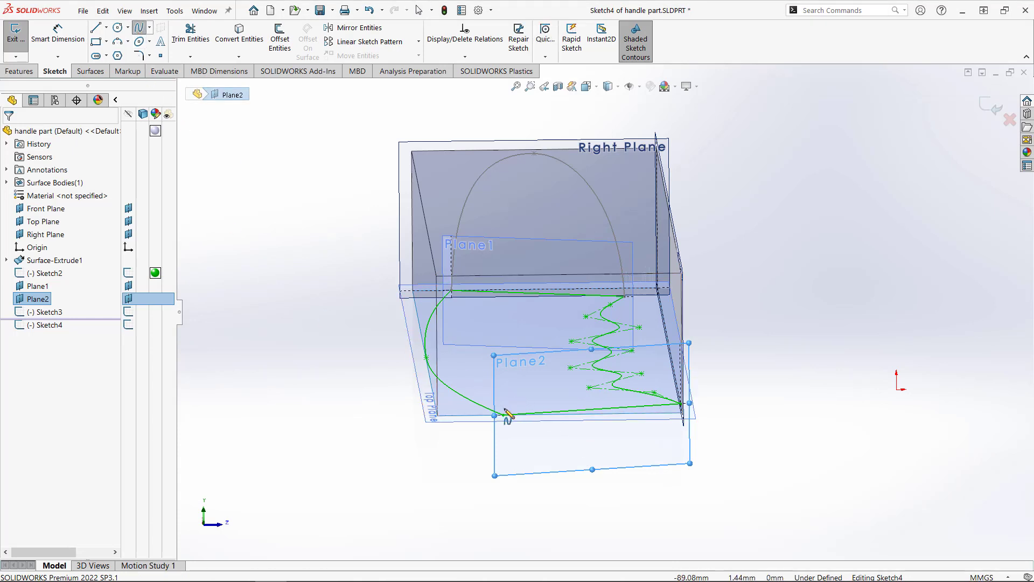
pyautogui.click(517, 400)
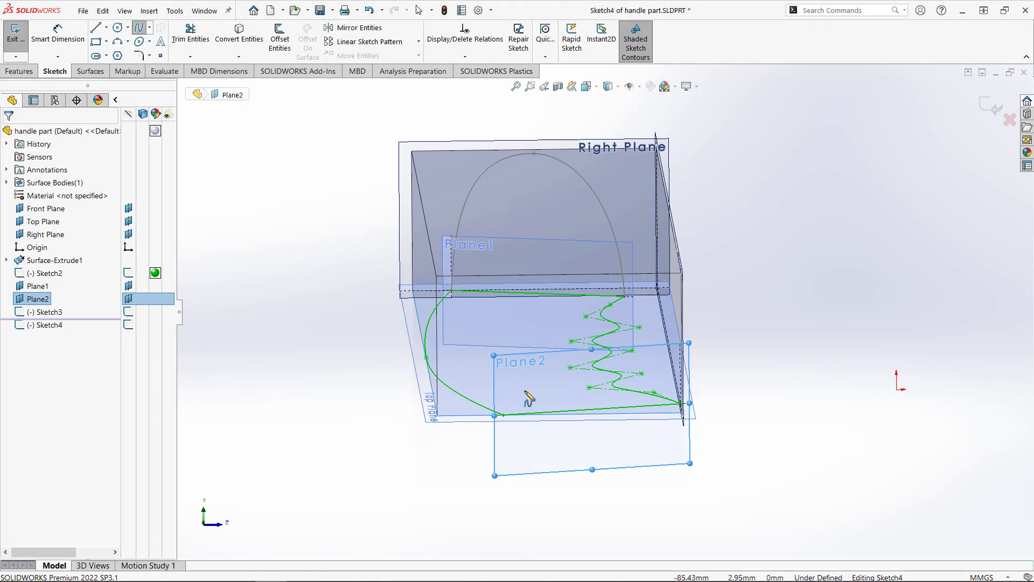
pyautogui.click(561, 336)
pyautogui.click(668, 393)
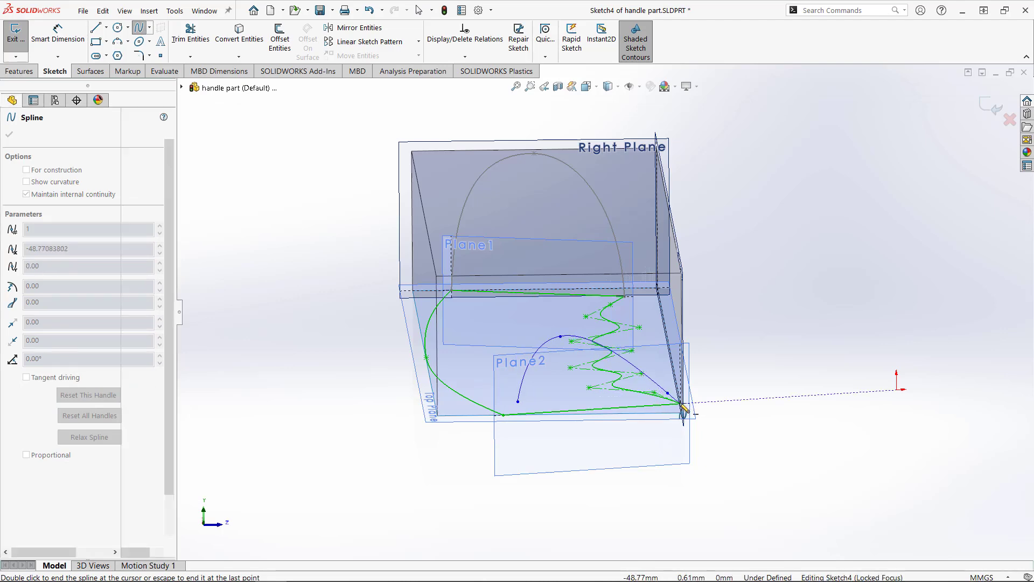
pyautogui.press('Escape')
# Add a pierce relation between the Plane2 spline's first endpoint and the side profile's smooth outer spline.
pyautogui.scroll(1, 542, 403)
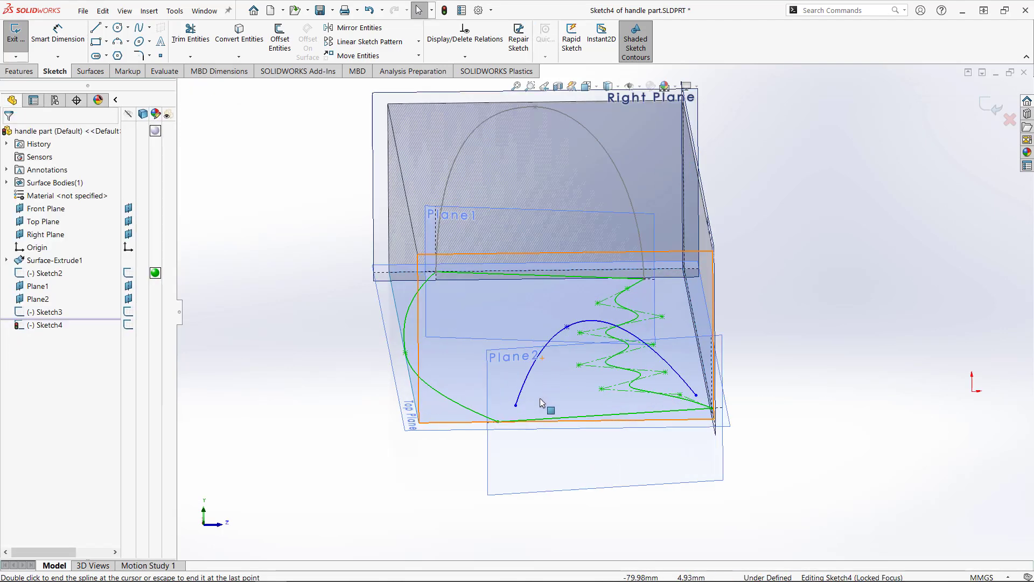
pyautogui.scroll(-1, 542, 403)
pyautogui.moveTo(538, 397); pyautogui.dragTo(629, 397, button='middle')
pyautogui.scroll(-2, 617, 395)
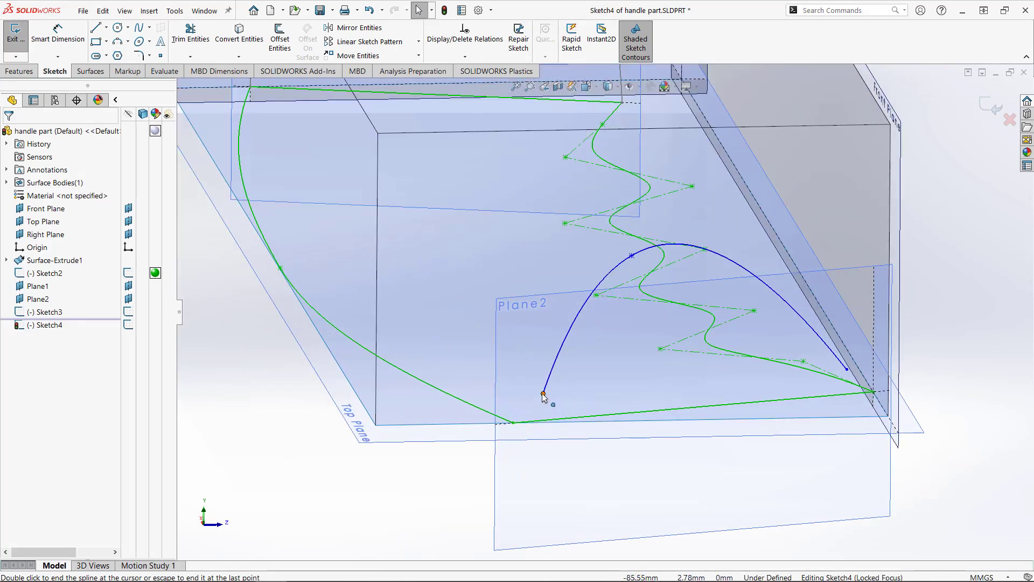
pyautogui.click(543, 395)
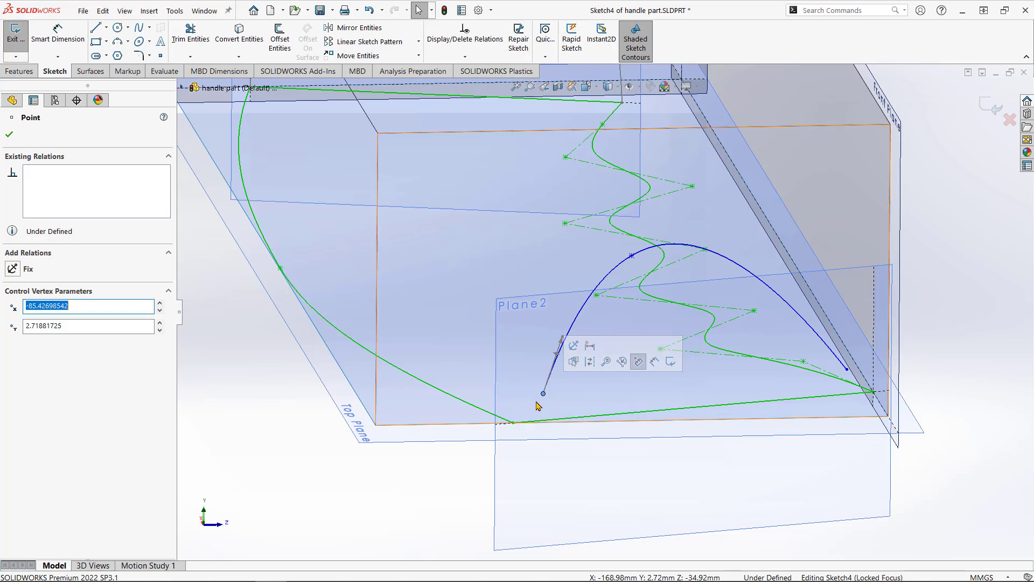
pyautogui.keyDown('ctrl'); pyautogui.click(459, 403); pyautogui.keyUp('ctrl')
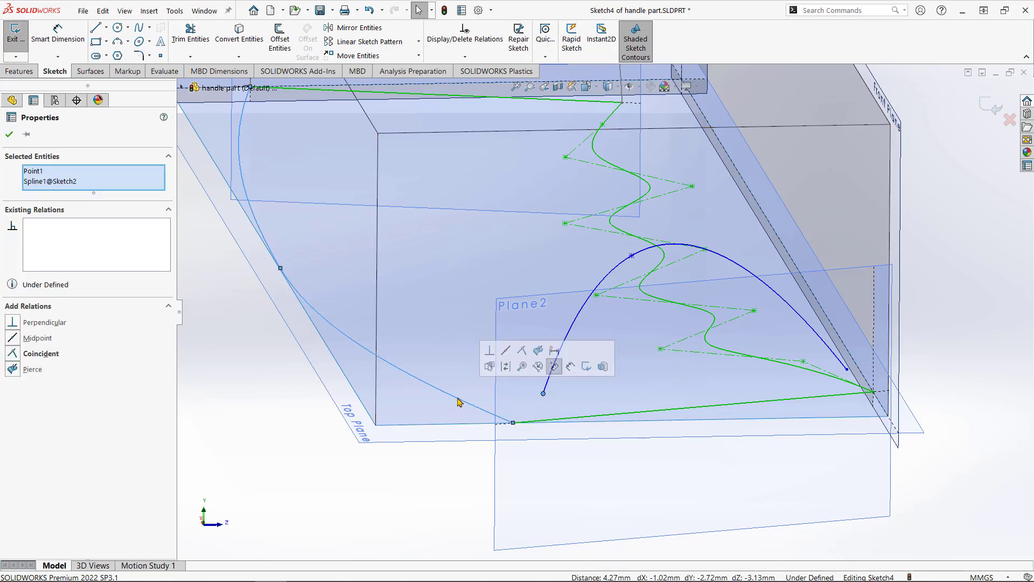
pyautogui.click(539, 352)
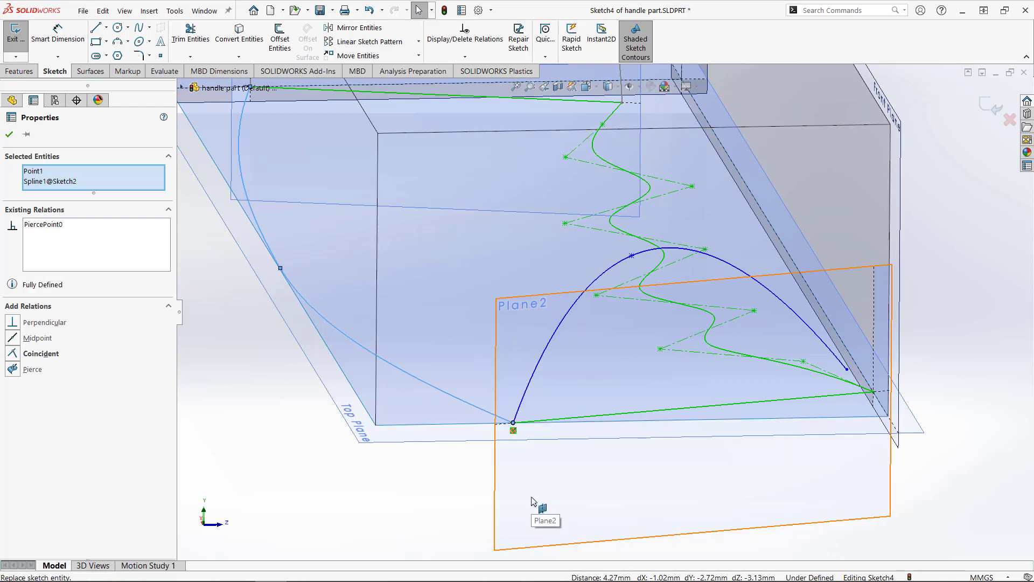
# Pierce the Plane2 spline's other endpoint to the wavy finger-grip style spline and move its middle point to about X -70, Y 17 mm.
pyautogui.click(848, 371)
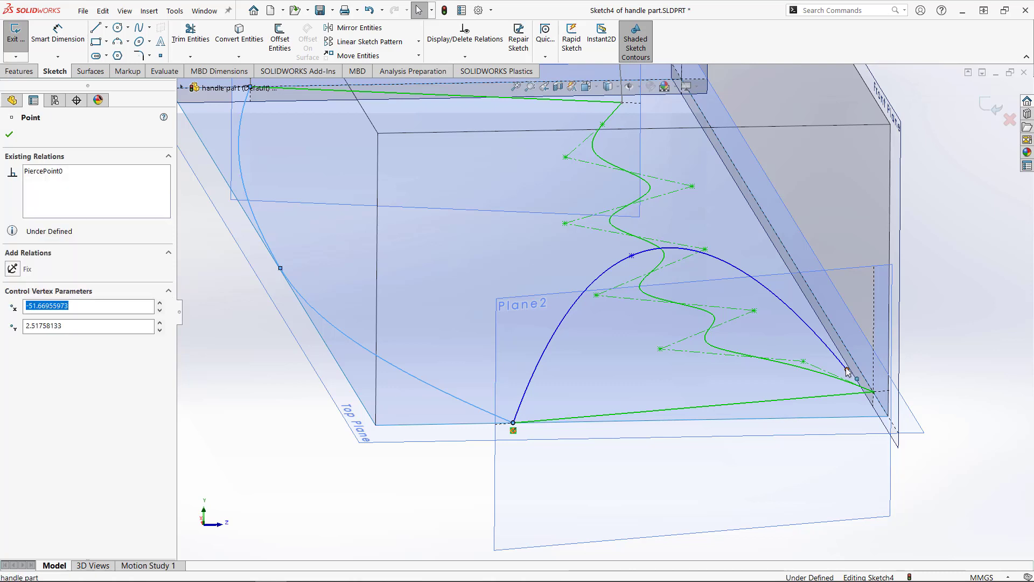
pyautogui.keyDown('ctrl'); pyautogui.click(819, 376); pyautogui.keyUp('ctrl')
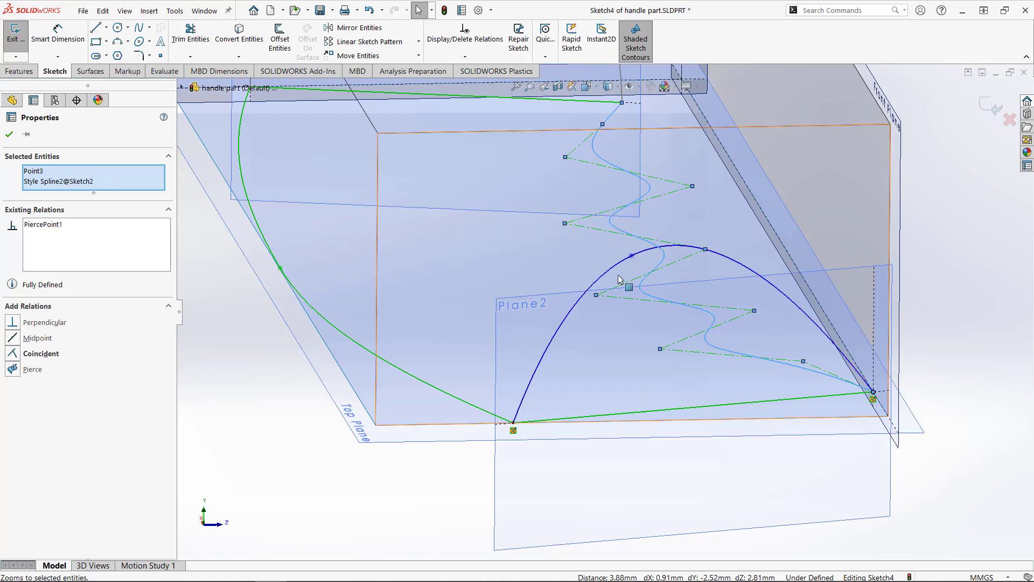
pyautogui.moveTo(633, 260); pyautogui.dragTo(682, 244)
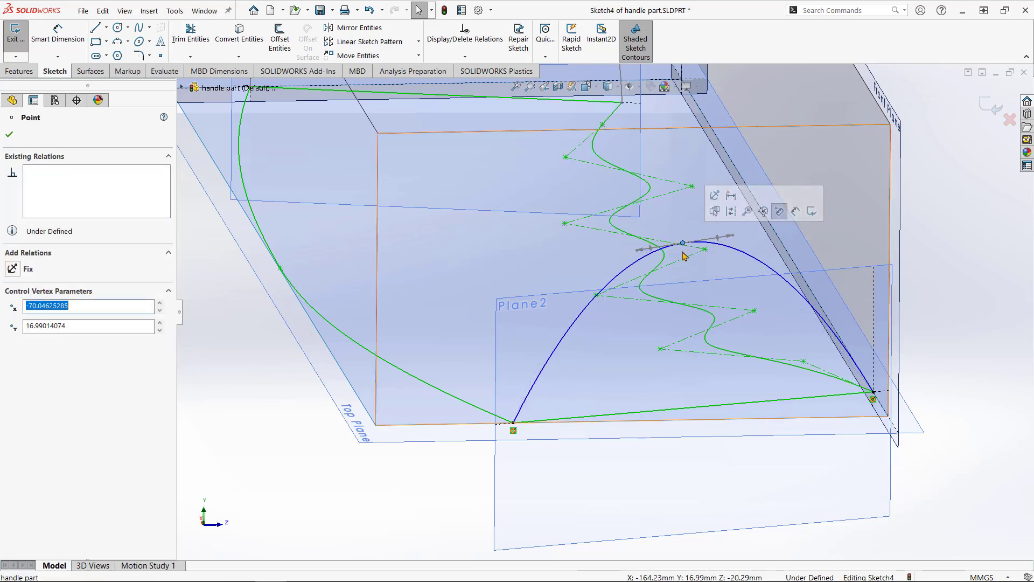
pyautogui.scroll(3, 682, 247)
pyautogui.scroll(2, 626, 193)
pyautogui.scroll(-1, 631, 193)
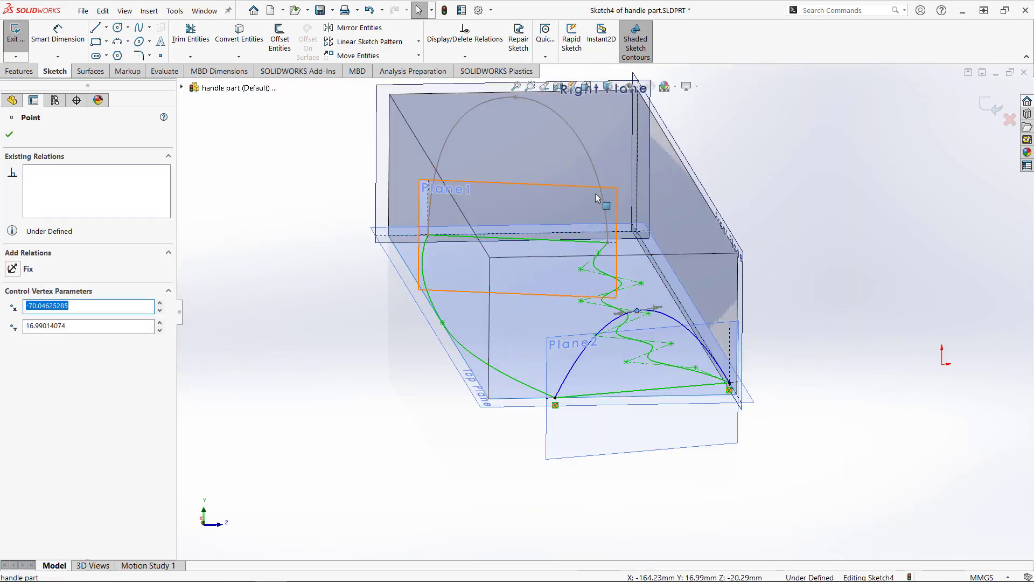
# Dimension the Plane2 spline's middle point 5 mm below the reference box's upper end edge.
pyautogui.click(58, 33)
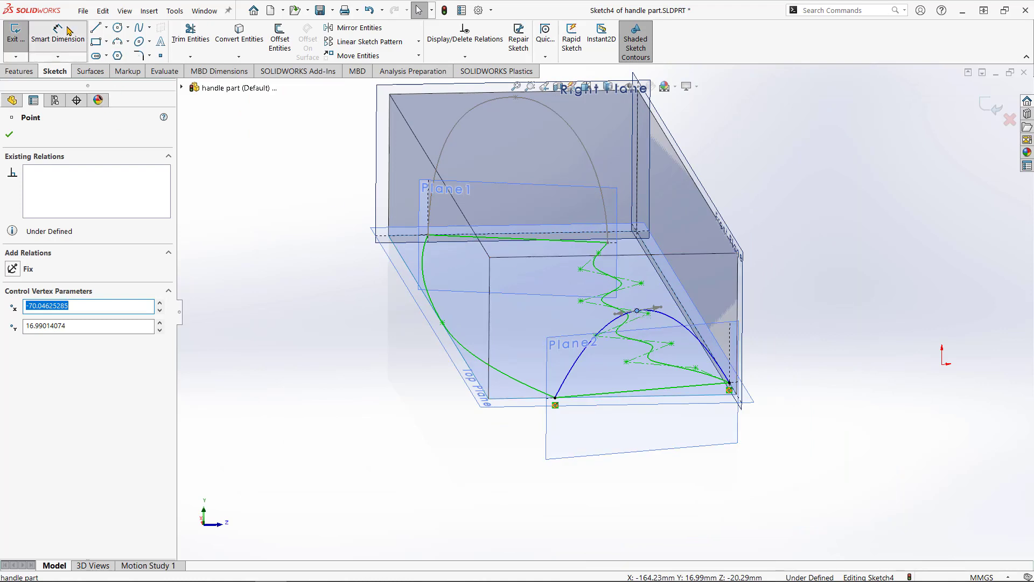
pyautogui.click(651, 257)
pyautogui.click(638, 311)
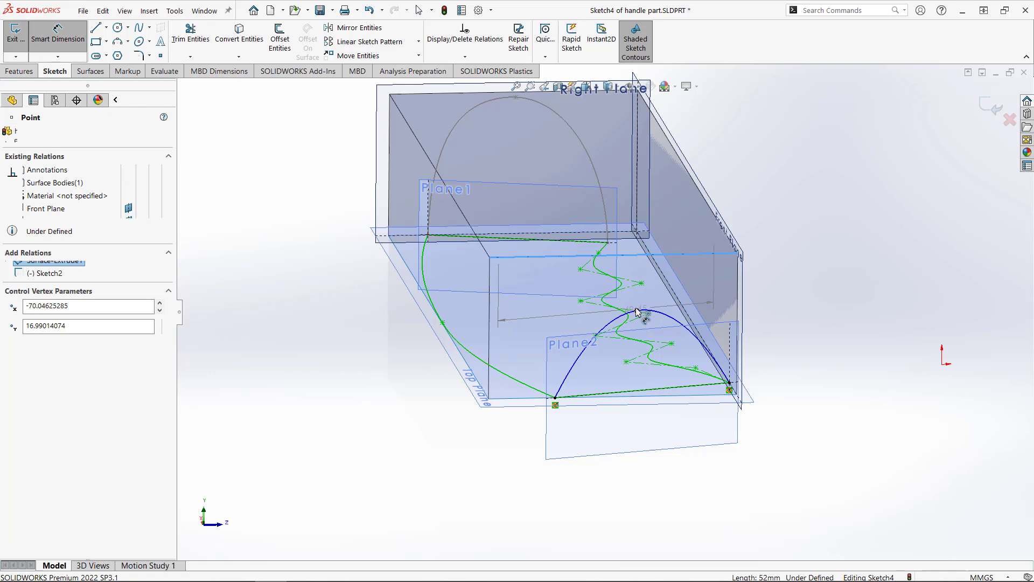
pyautogui.click(682, 279)
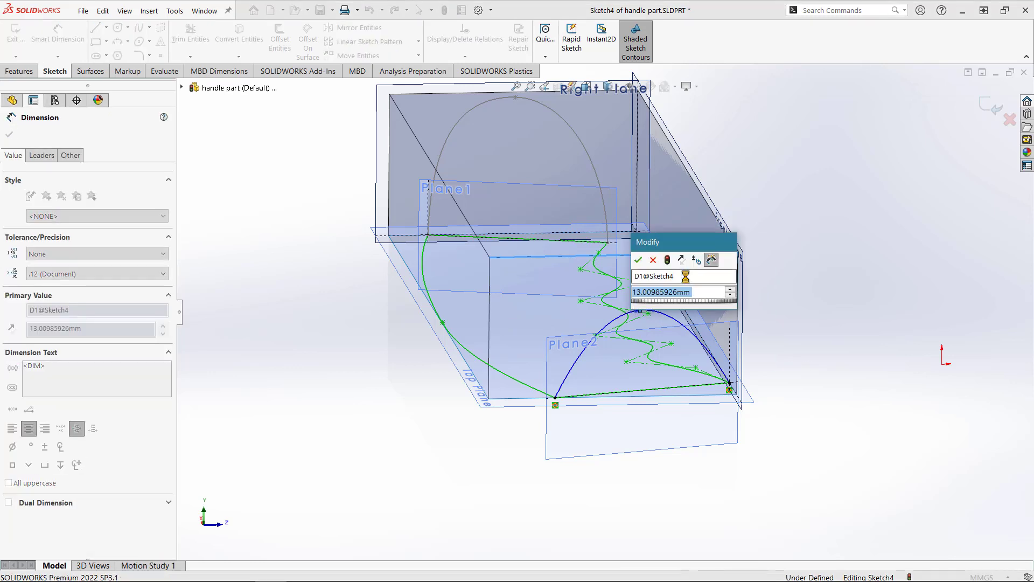
pyautogui.write('5')
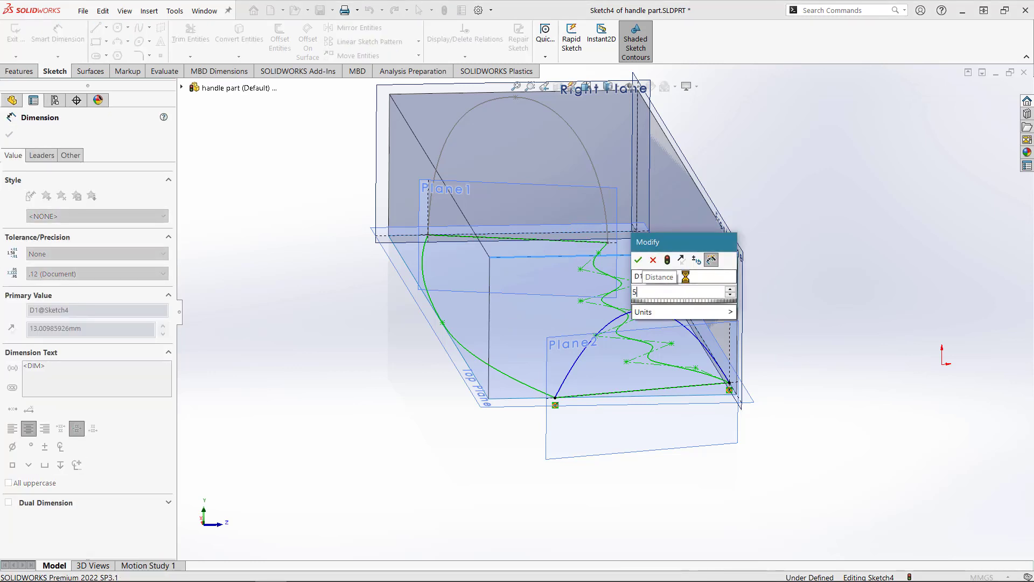
pyautogui.press('Return')
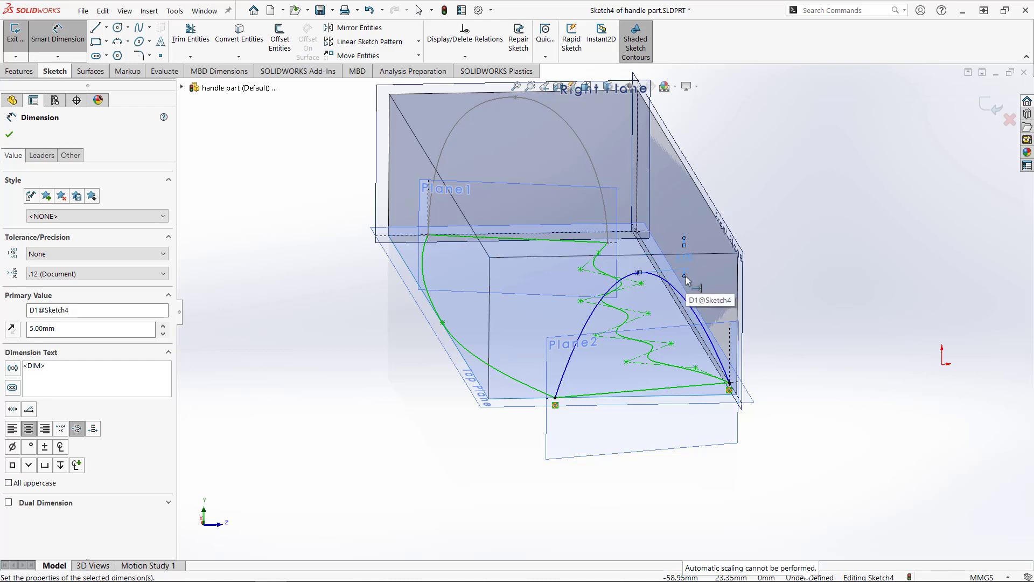
pyautogui.press('Escape')
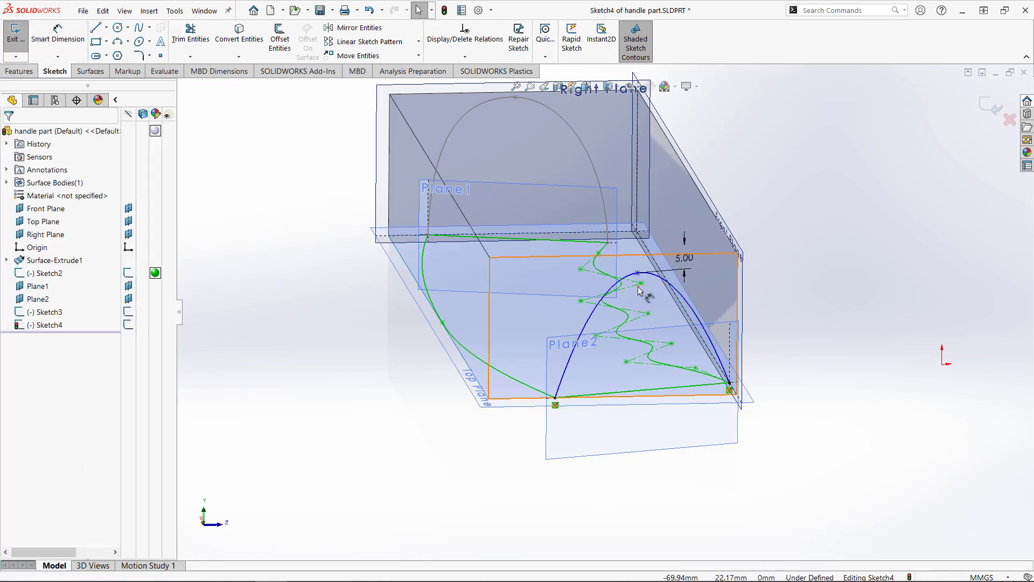
# Make the tangent handles at both endpoints and the middle point of the Plane2 spline drive its shape.
pyautogui.click(591, 319)
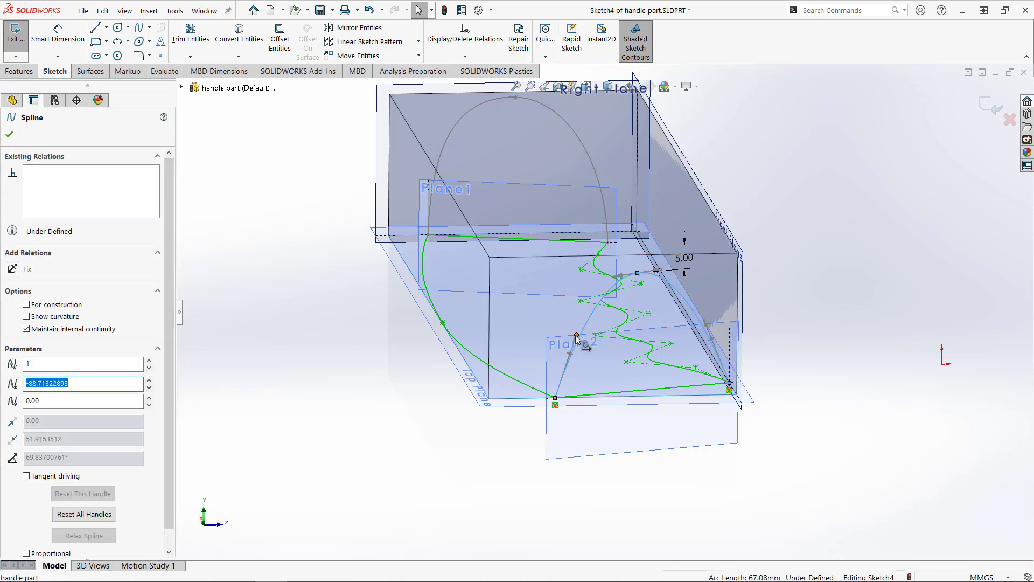
pyautogui.moveTo(577, 337); pyautogui.dragTo(714, 321)
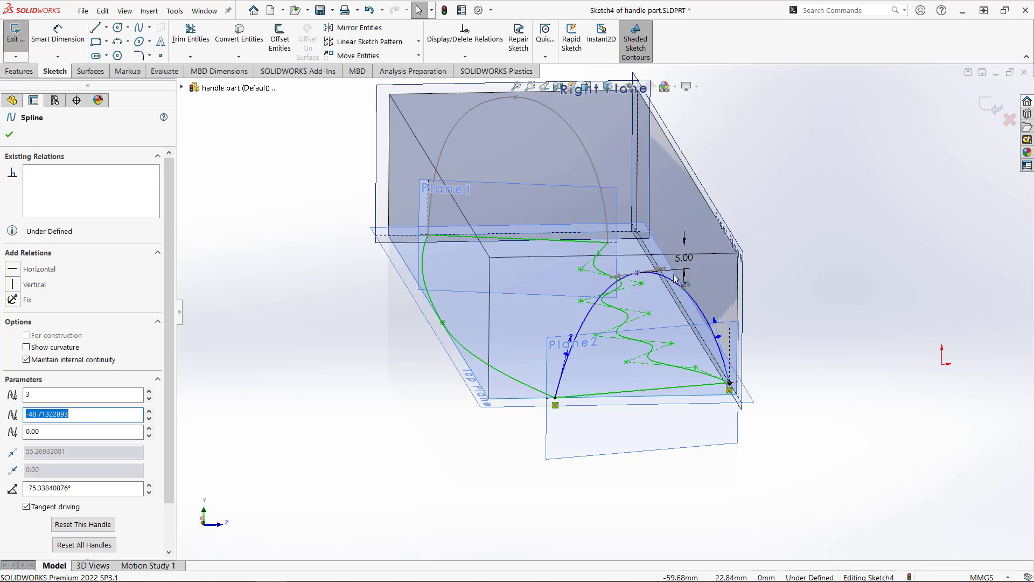
pyautogui.moveTo(666, 270); pyautogui.dragTo(669, 272)
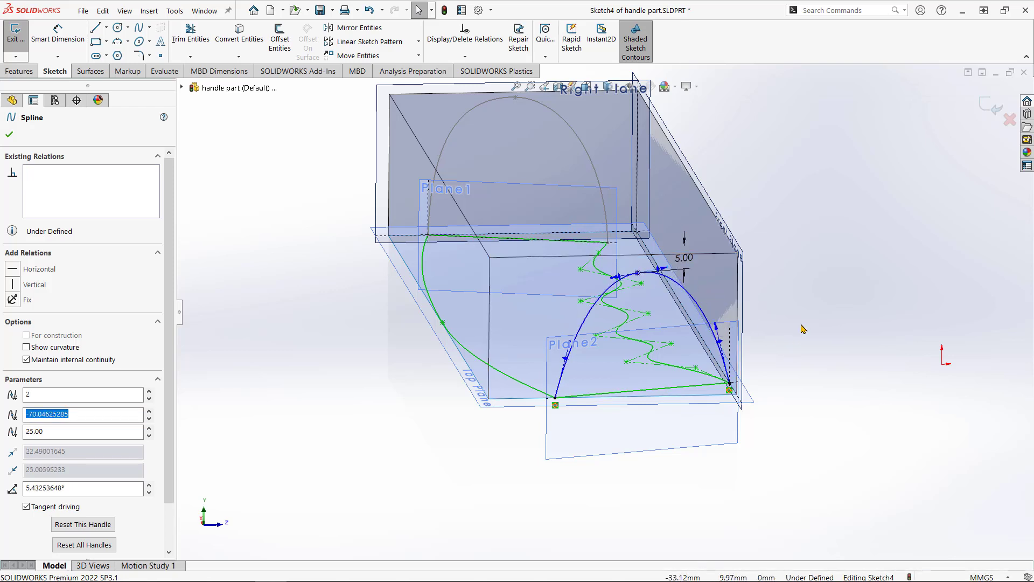
pyautogui.click(823, 305)
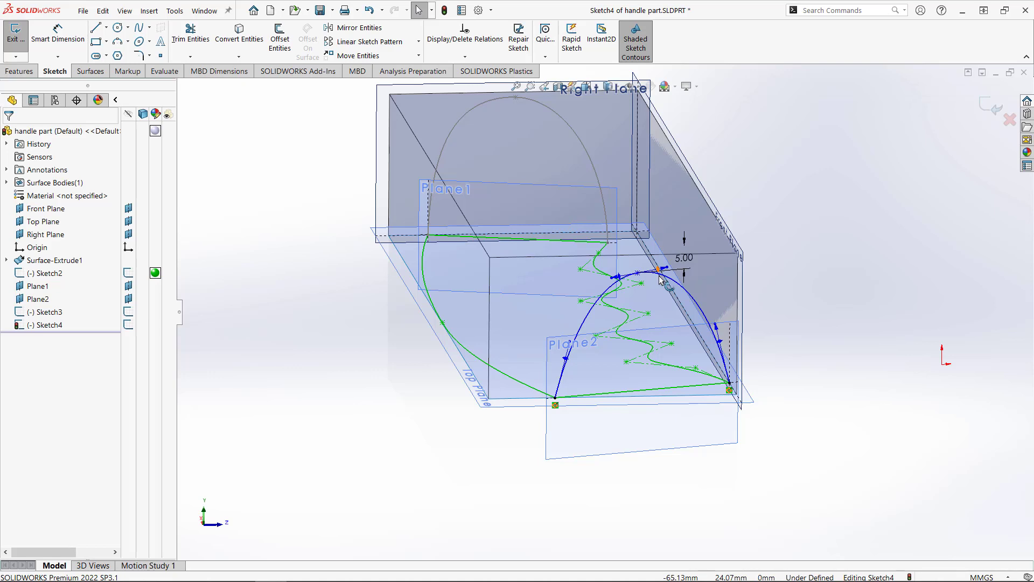
# Dimension the tangent handle at the endpoint on the smooth outer spline to 88° from the profile's base line.
pyautogui.click(60, 40)
pyautogui.scroll(-3, 640, 378)
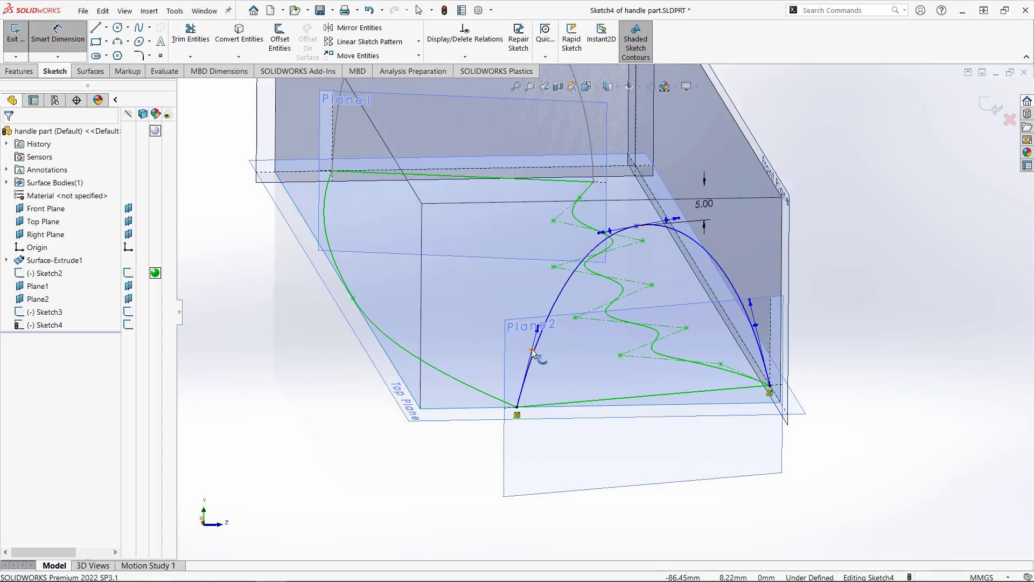
pyautogui.click(532, 353)
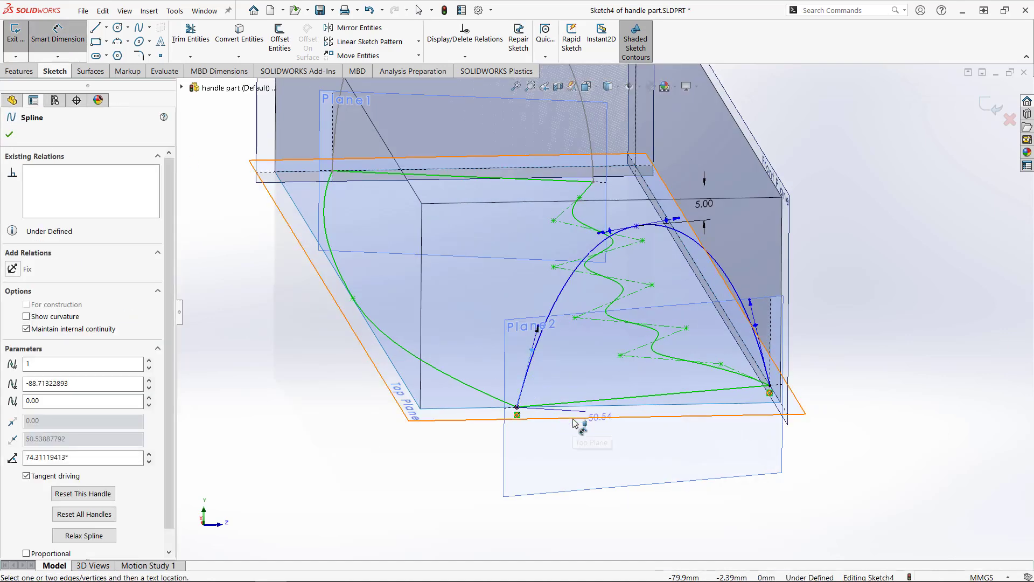
pyautogui.click(592, 371)
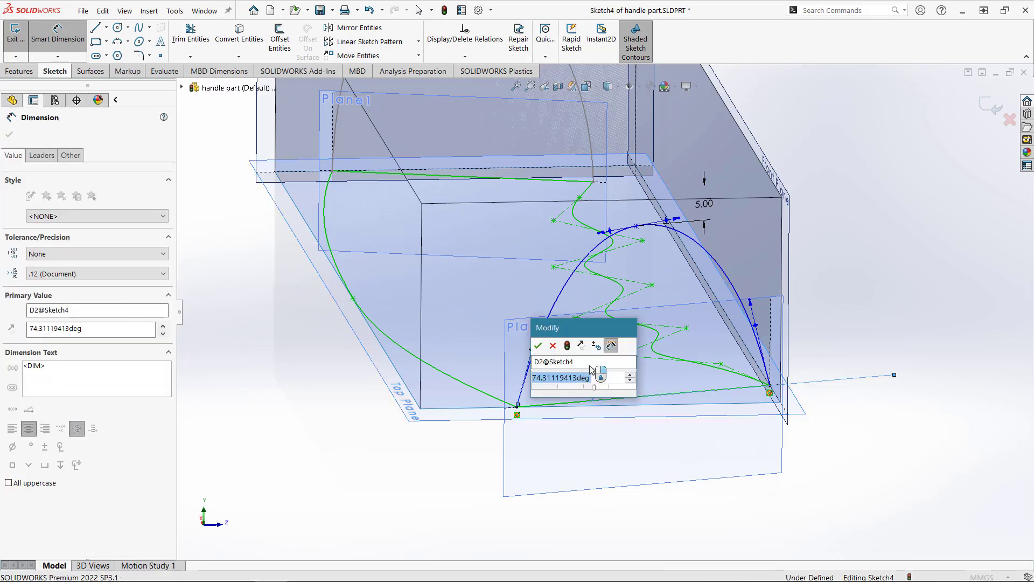
pyautogui.write('88')
pyautogui.press('Return')
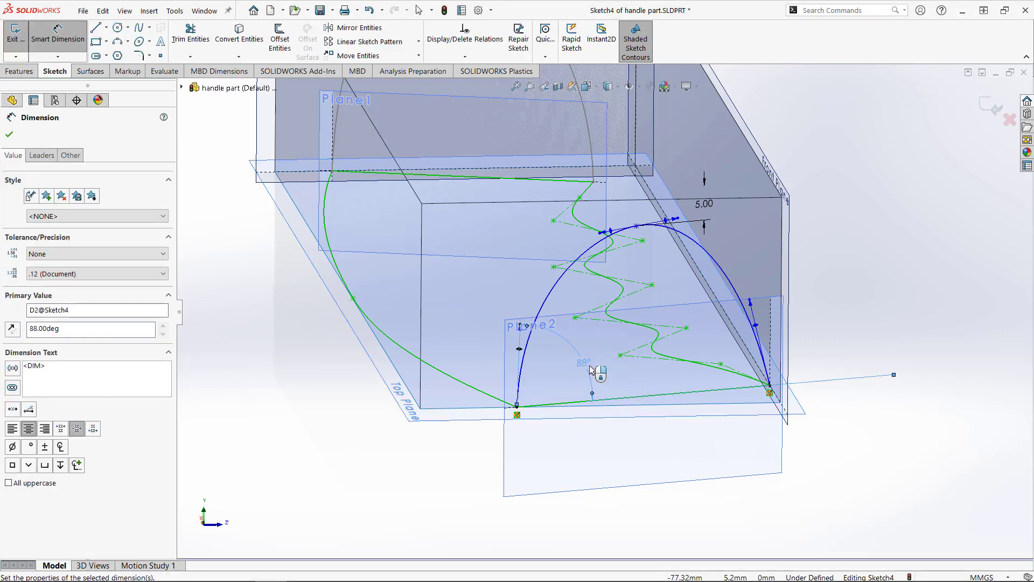
# Dimension the tangent handle at the finger-grip endpoint to 92° from the extended base line.
pyautogui.click(756, 330)
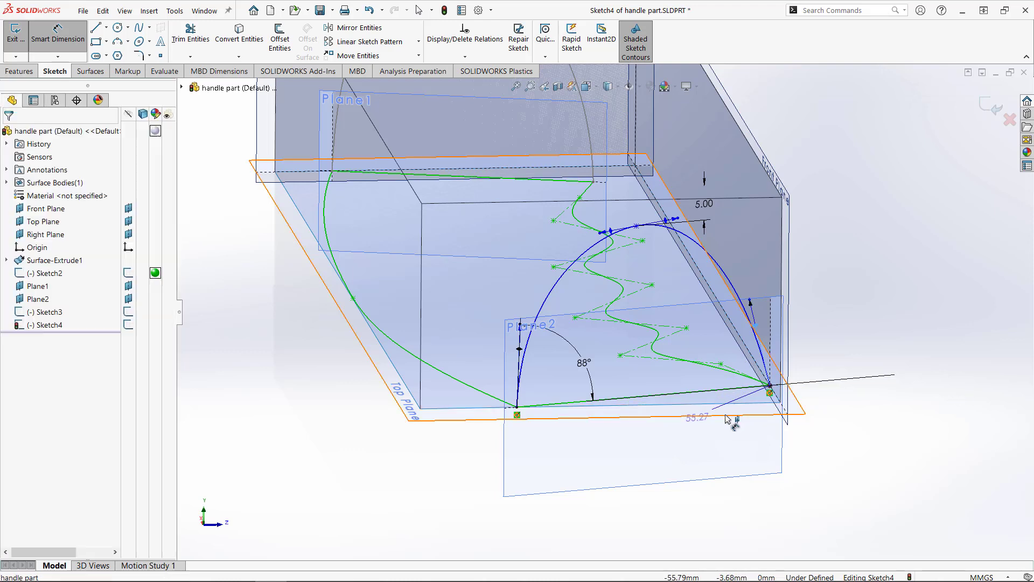
pyautogui.click(728, 419)
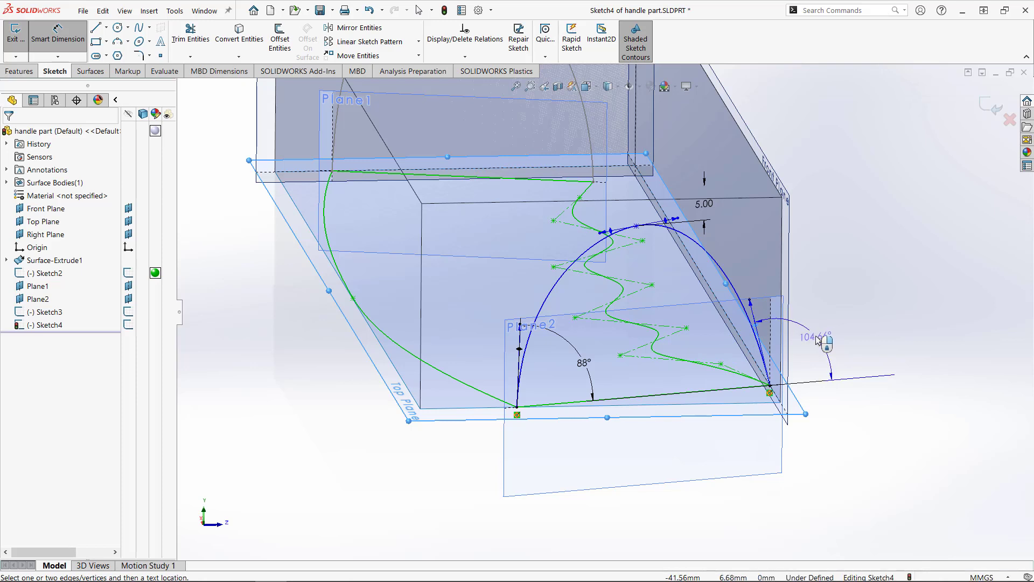
pyautogui.click(818, 338)
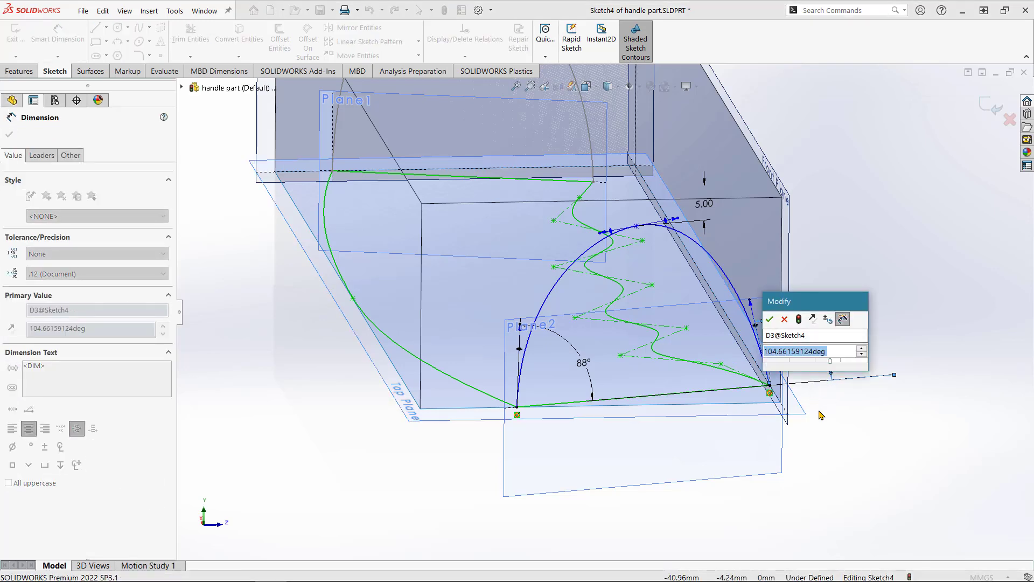
pyautogui.write('92')
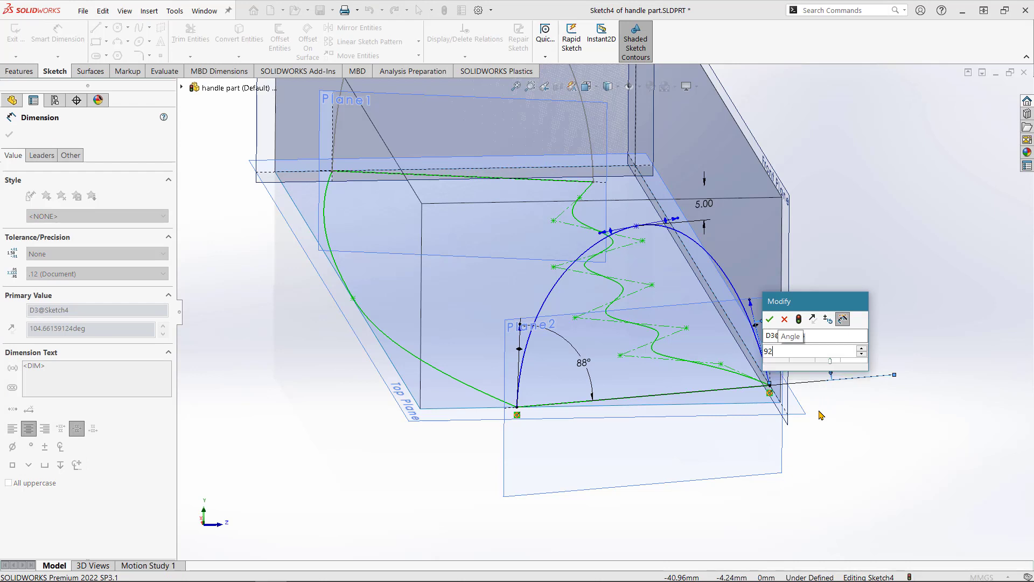
pyautogui.press('Return')
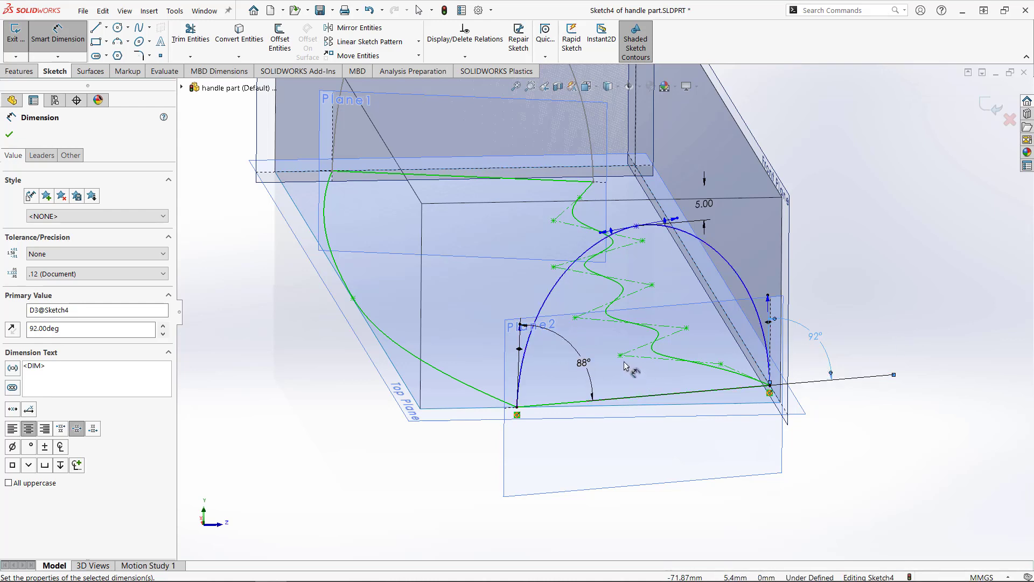
pyautogui.press('Escape')
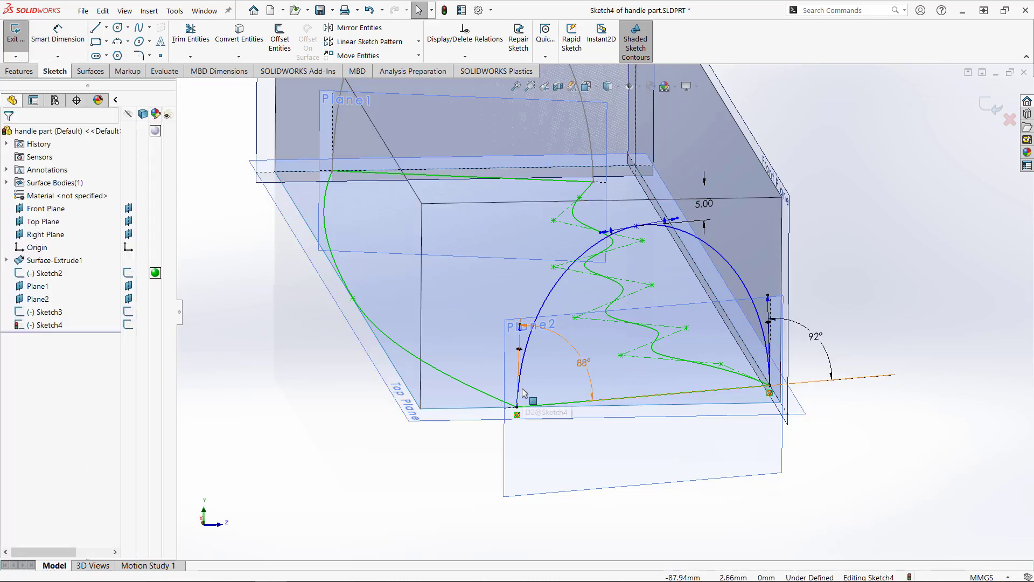
# Adjust the crown point's tangent handle, make it horizontal, and exit the Plane2 sketch.
pyautogui.click(612, 232)
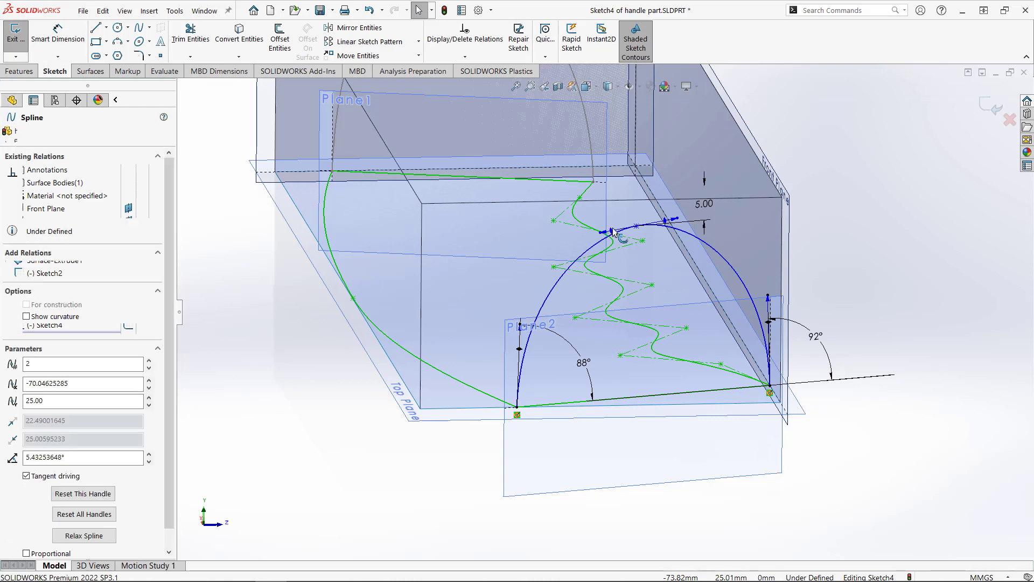
pyautogui.moveTo(614, 231); pyautogui.dragTo(614, 233)
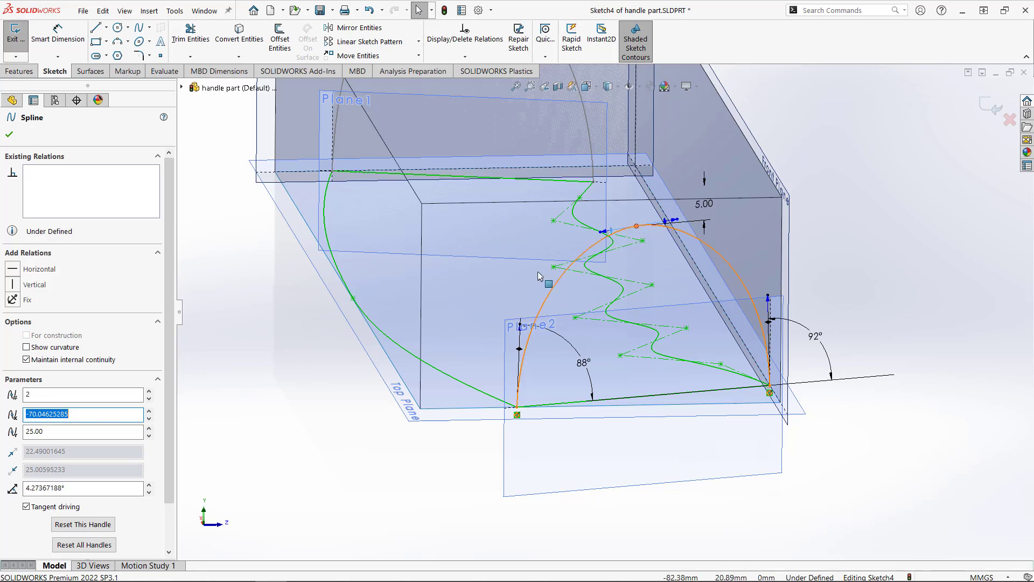
pyautogui.click(12, 269)
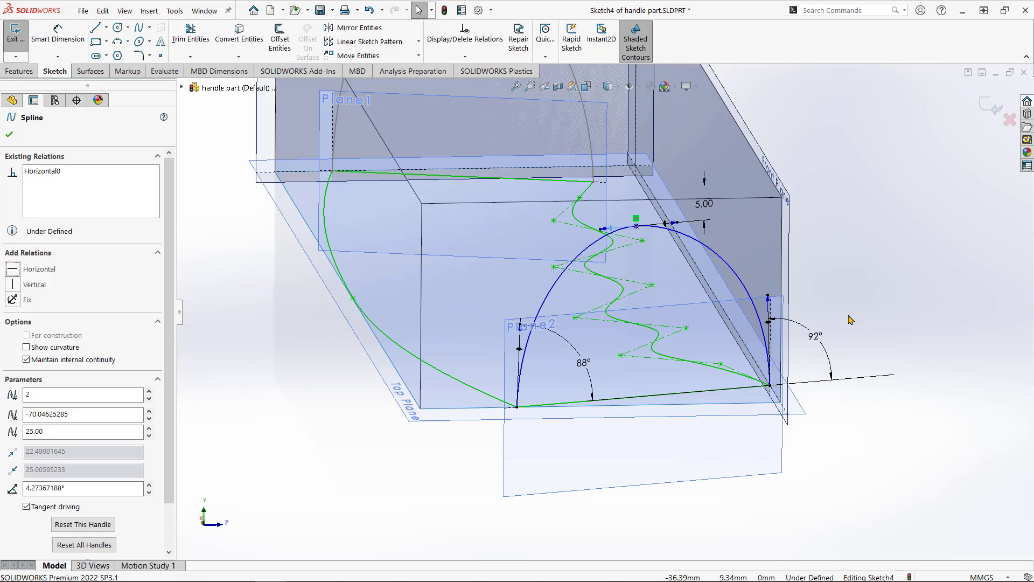
pyautogui.click(991, 106)
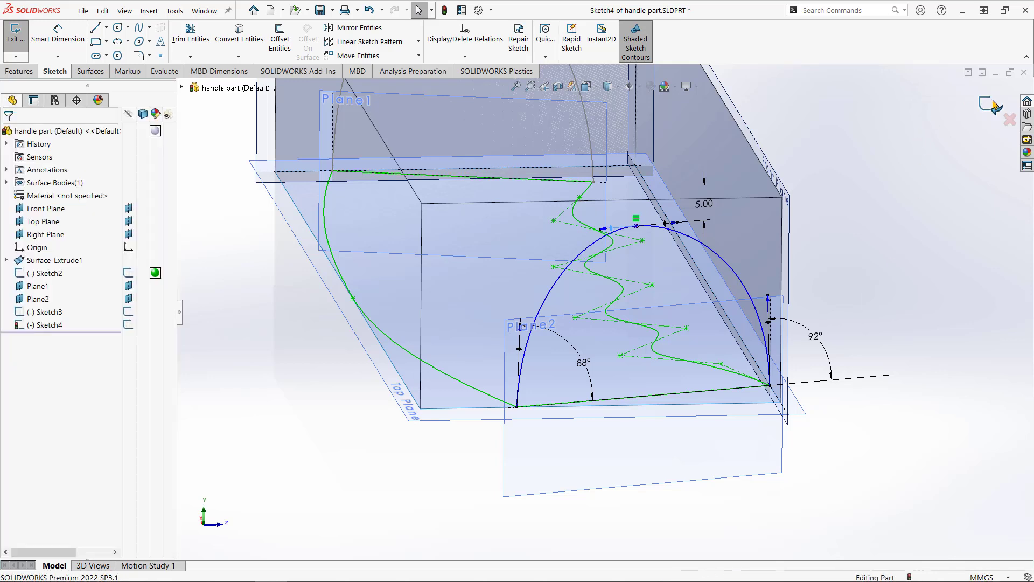
pyautogui.click(843, 314)
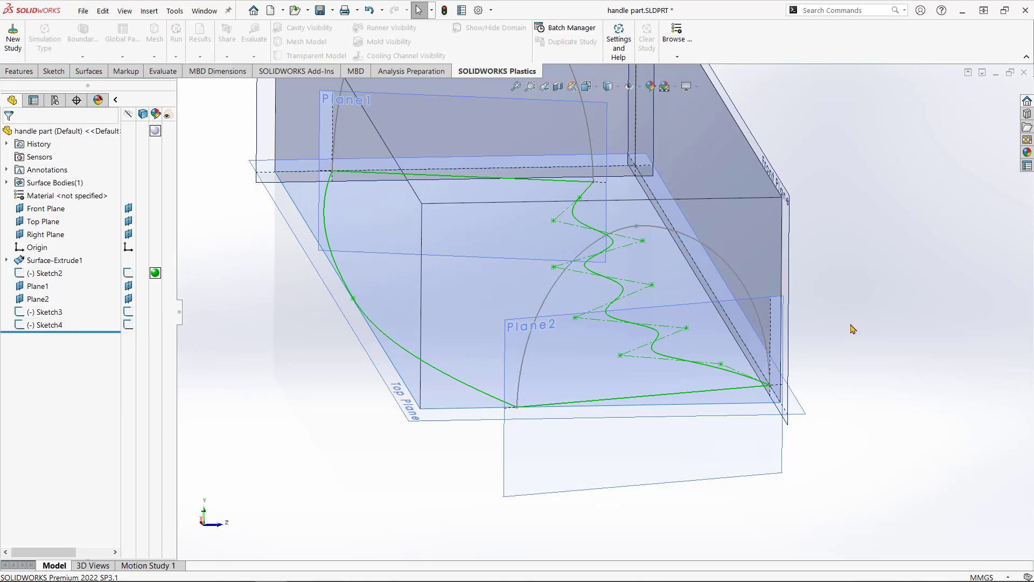
# Color both arched cross-section sketches, Sketch3 and Sketch4, purple with RGB 141, 27, 255.
pyautogui.moveTo(852, 329)
pyautogui.mouseDown(button='middle')
pyautogui.moveTo(836, 391)
pyautogui.moveTo(899, 302)
pyautogui.moveTo(855, 314)
pyautogui.moveTo(800, 359)
pyautogui.mouseUp(button='middle')
pyautogui.scroll(1, 913, 272)
pyautogui.scroll(-2, 800, 357)
pyautogui.moveTo(713, 367)
pyautogui.mouseDown(button='middle')
pyautogui.moveTo(684, 331)
pyautogui.moveTo(687, 375)
pyautogui.mouseUp(button='middle')
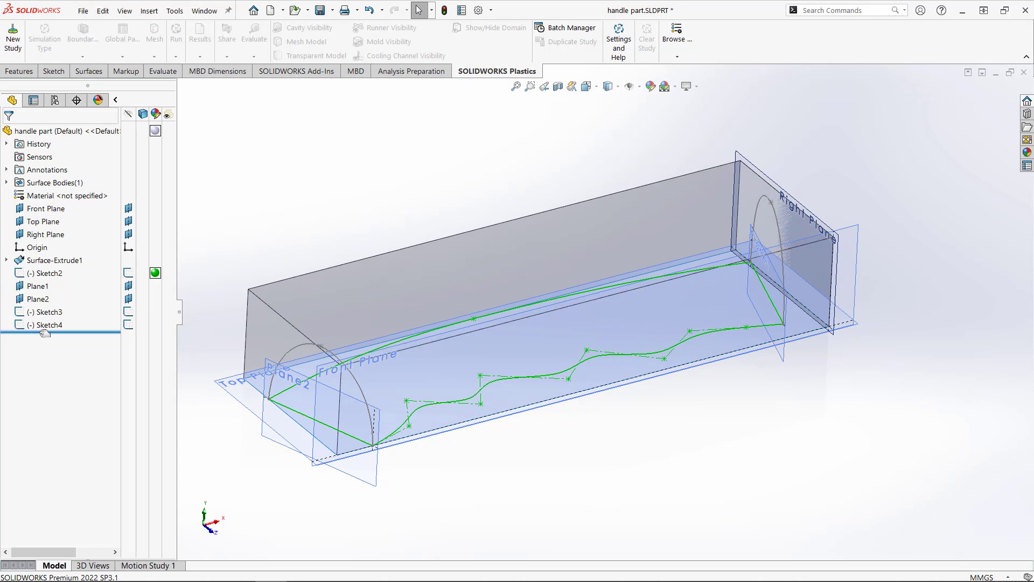
pyautogui.click(46, 312)
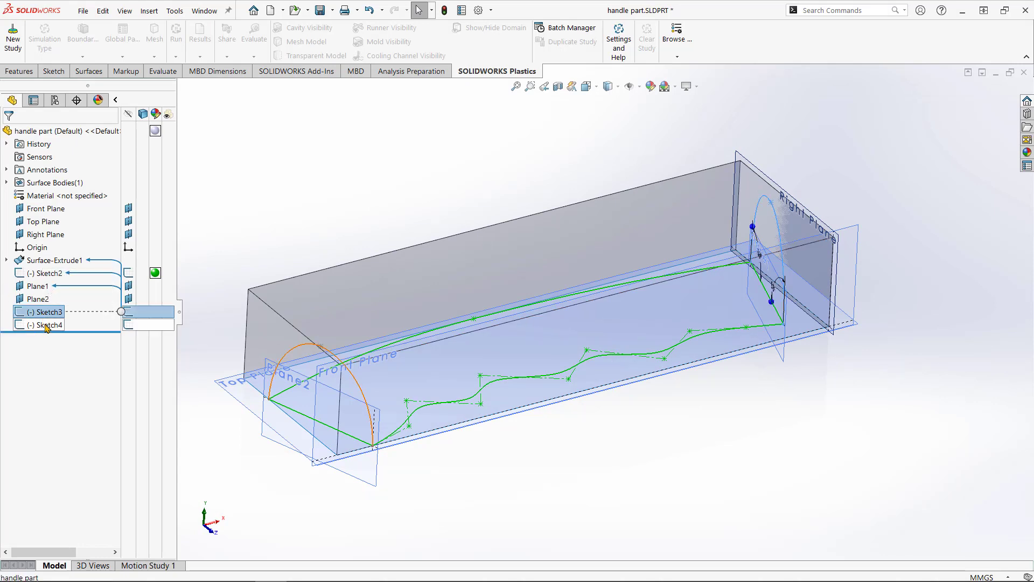
pyautogui.keyDown('ctrl'); pyautogui.click(47, 326); pyautogui.keyUp('ctrl')
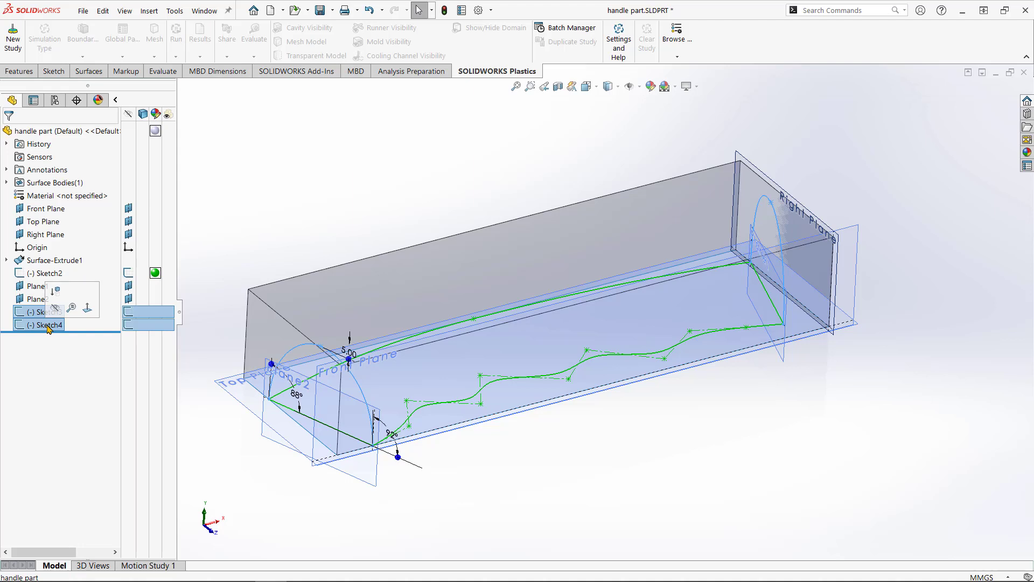
pyautogui.rightClick(48, 326)
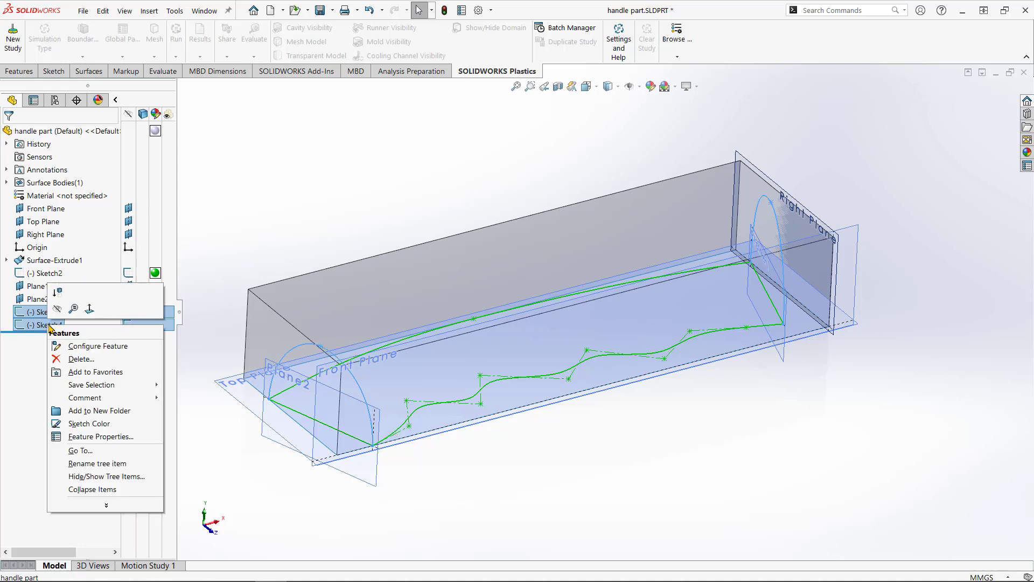
pyautogui.click(90, 424)
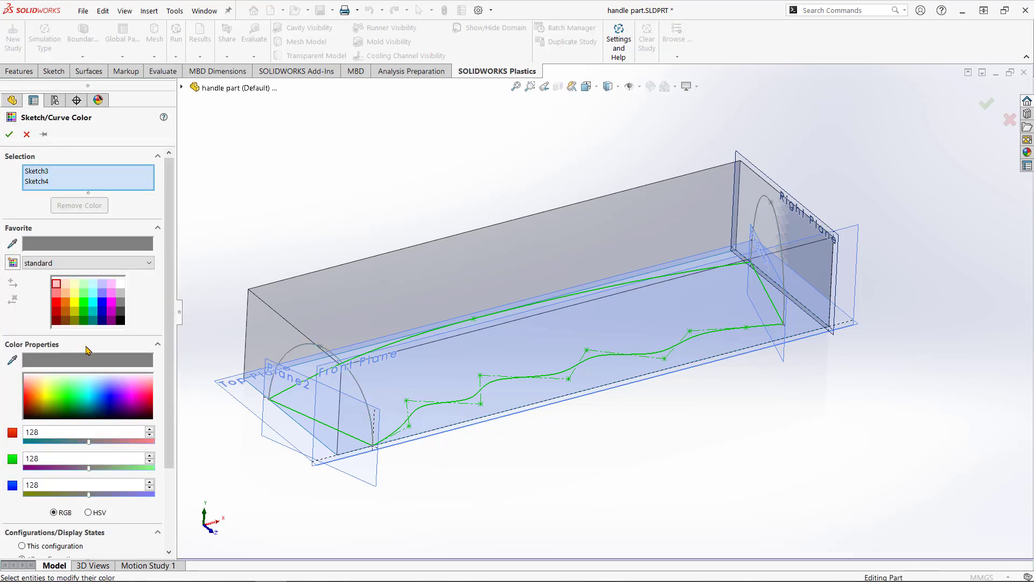
pyautogui.click(118, 389)
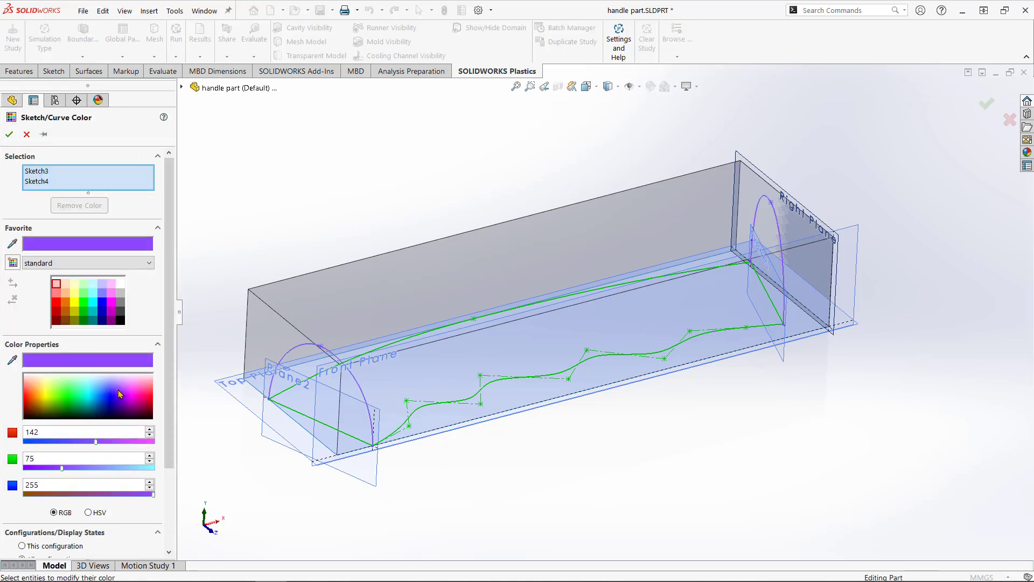
pyautogui.moveTo(119, 389); pyautogui.dragTo(103, 367)
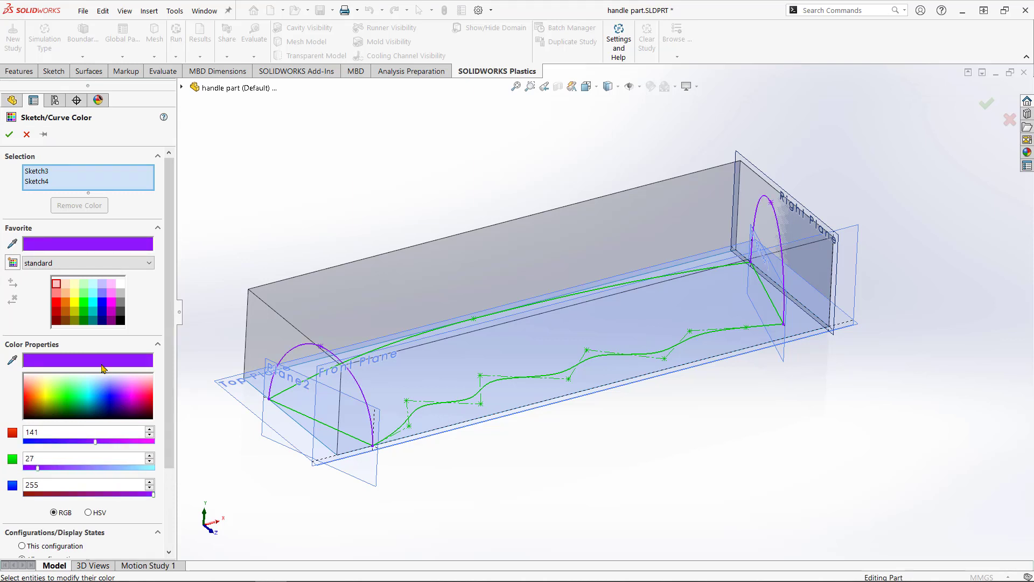
pyautogui.click(9, 135)
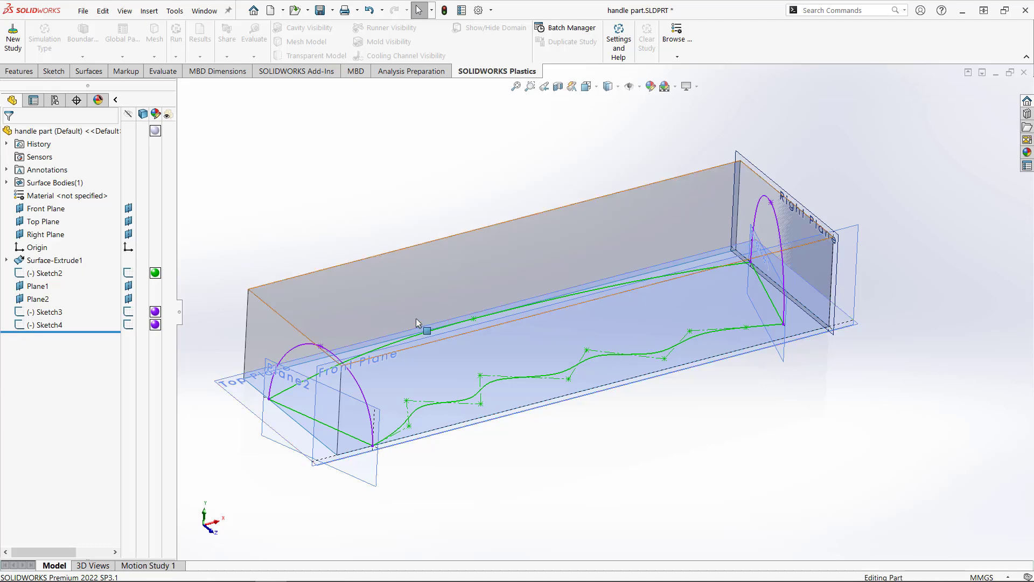
# Hide the extruded surface body that forms the reference box around the handle sketches.
pyautogui.moveTo(624, 422)
pyautogui.mouseDown(button='middle')
pyautogui.moveTo(589, 384)
pyautogui.moveTo(595, 409)
pyautogui.moveTo(620, 400)
pyautogui.mouseUp(button='middle')
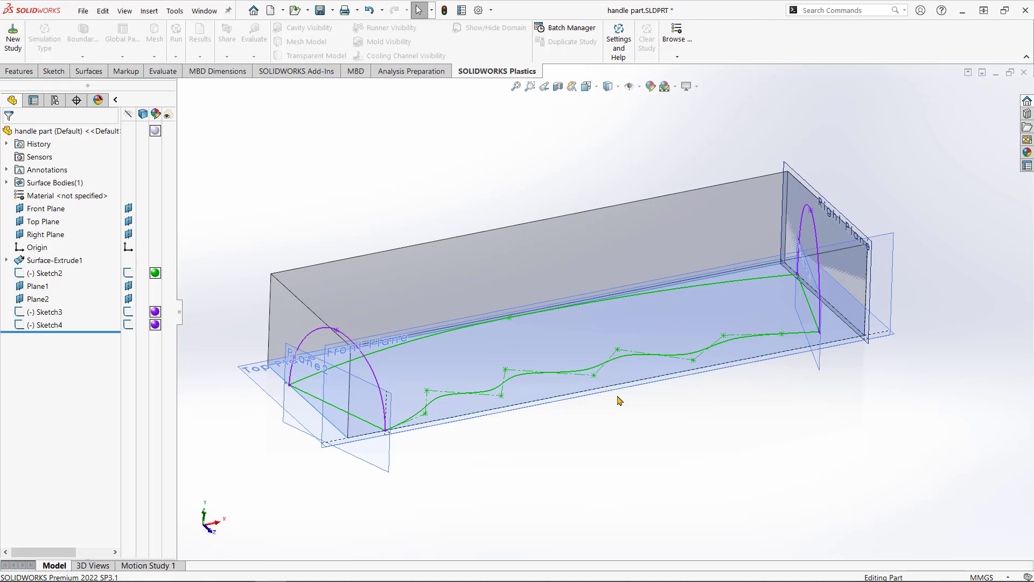
pyautogui.click(574, 234)
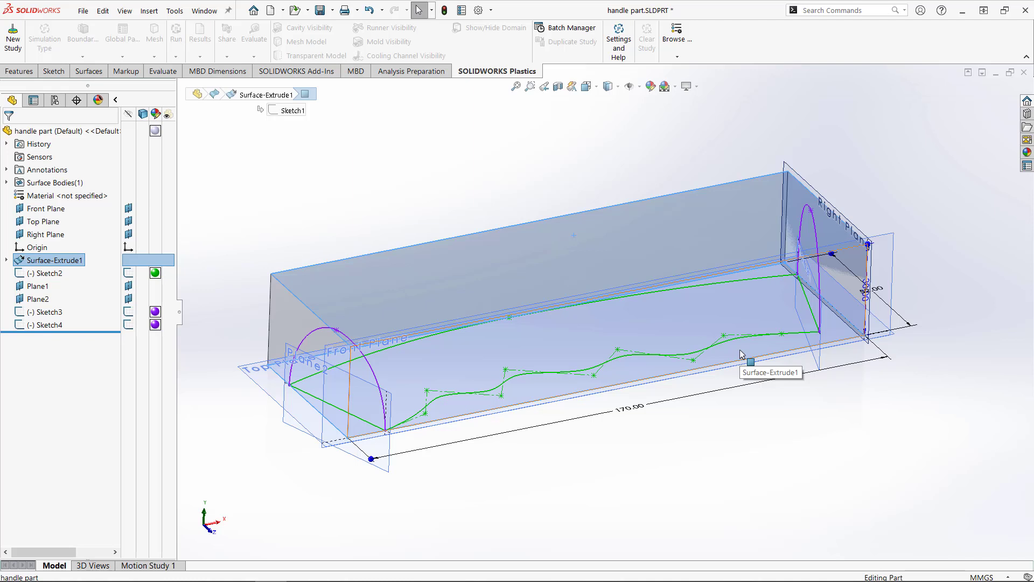
pyautogui.click(286, 214)
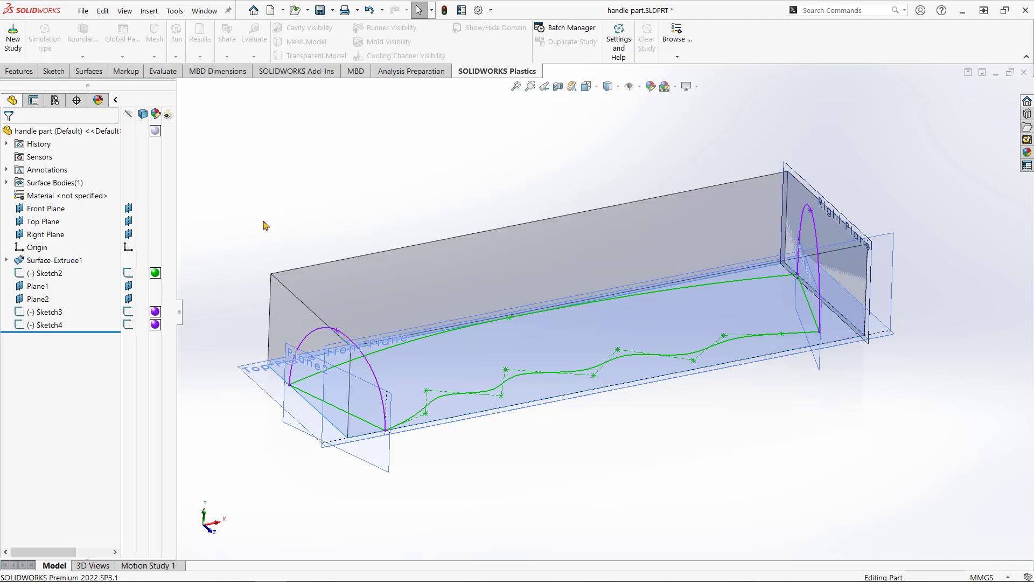
pyautogui.click(6, 183)
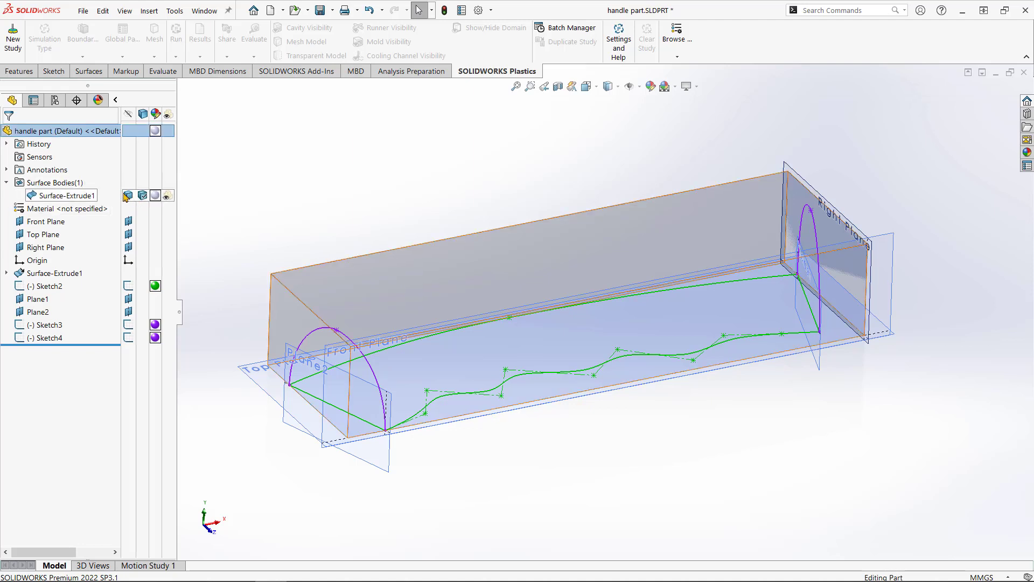
pyautogui.click(129, 197)
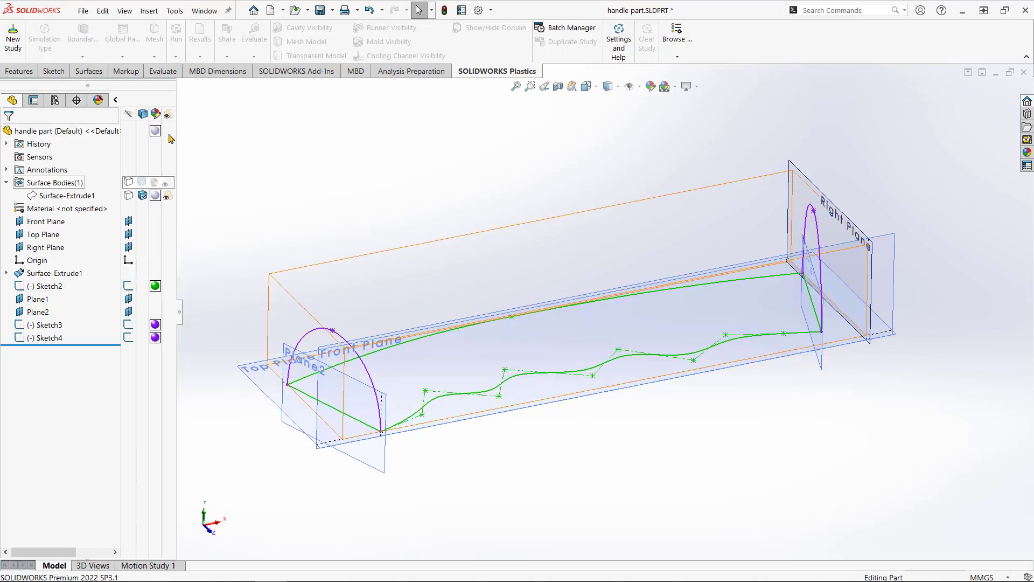
pyautogui.moveTo(499, 180)
pyautogui.mouseDown(button='middle')
pyautogui.moveTo(512, 198)
pyautogui.moveTo(496, 177)
pyautogui.mouseUp(button='middle')
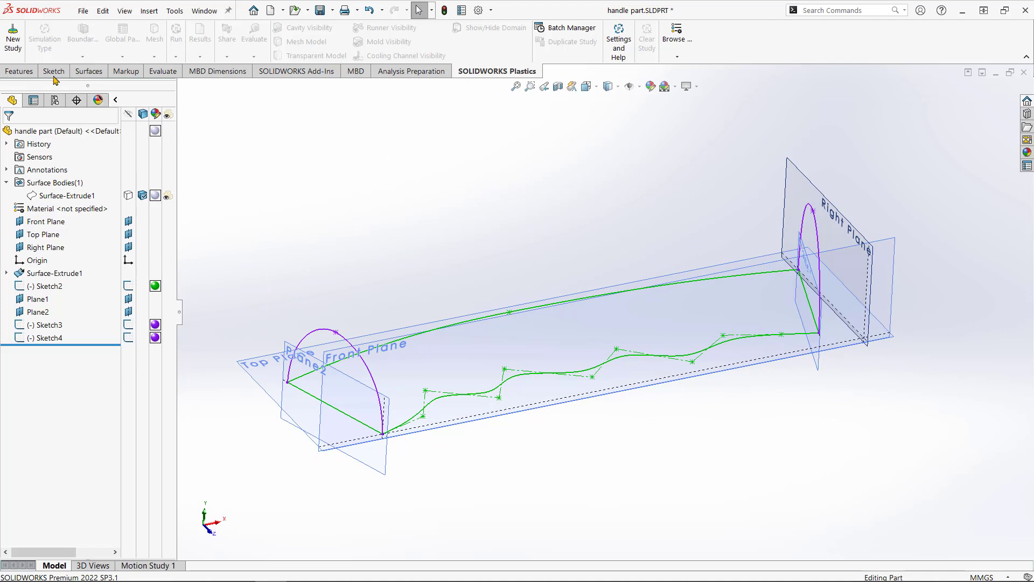
# Start a lofted surface using the arched sketches Sketch4 and Sketch3 as profiles.
pyautogui.click(96, 71)
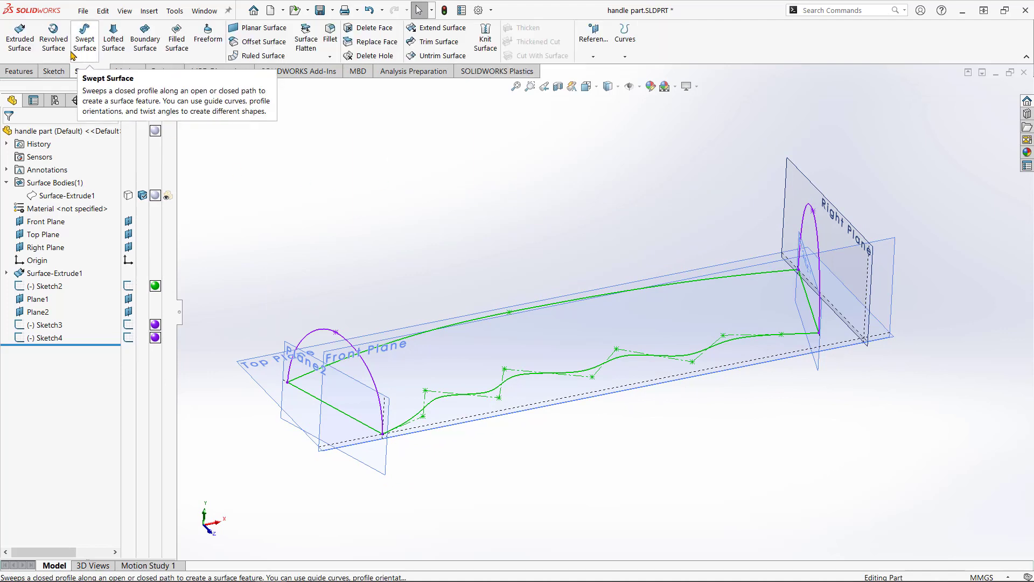
pyautogui.click(114, 40)
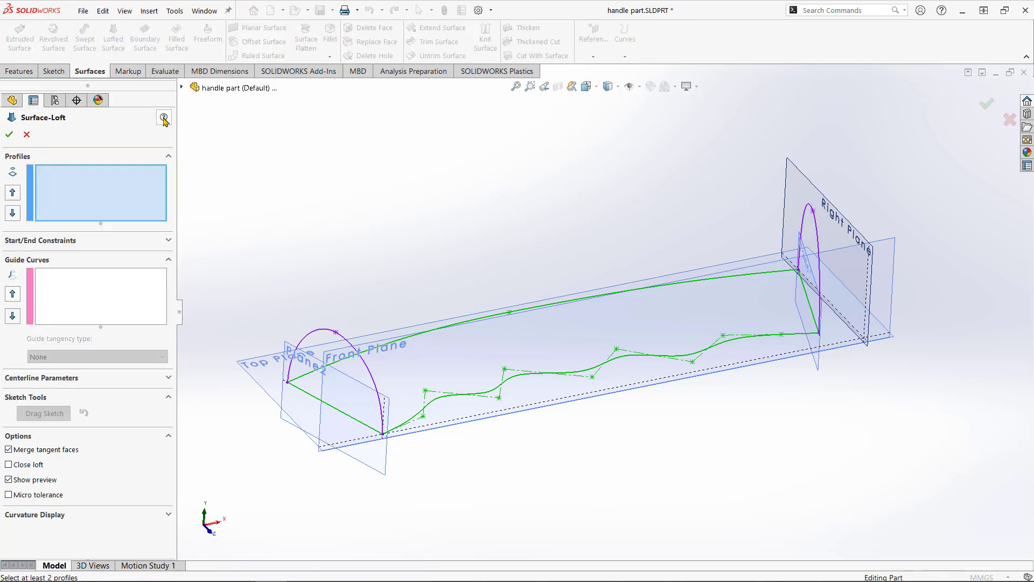
pyautogui.click(324, 333)
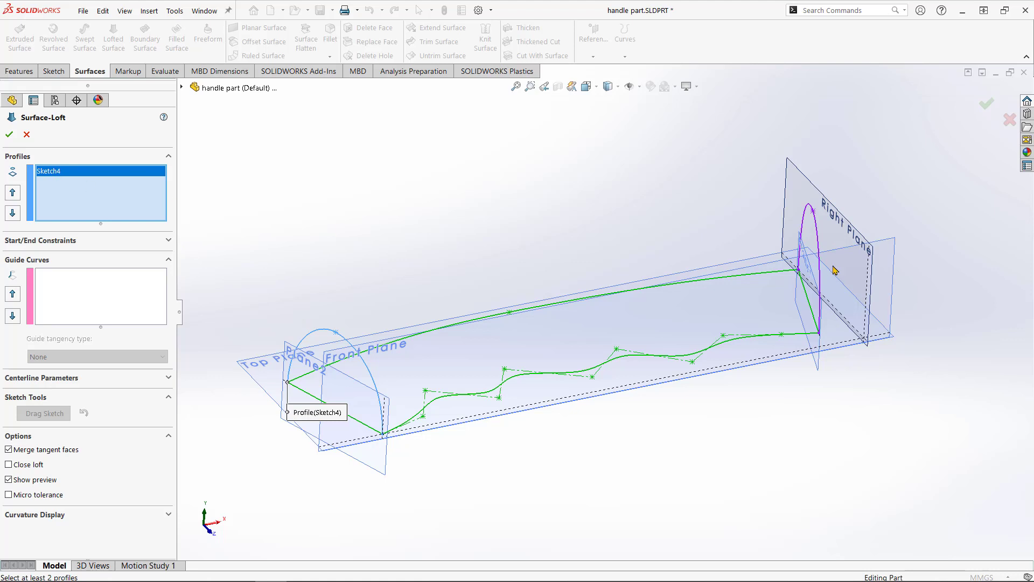
pyautogui.click(820, 245)
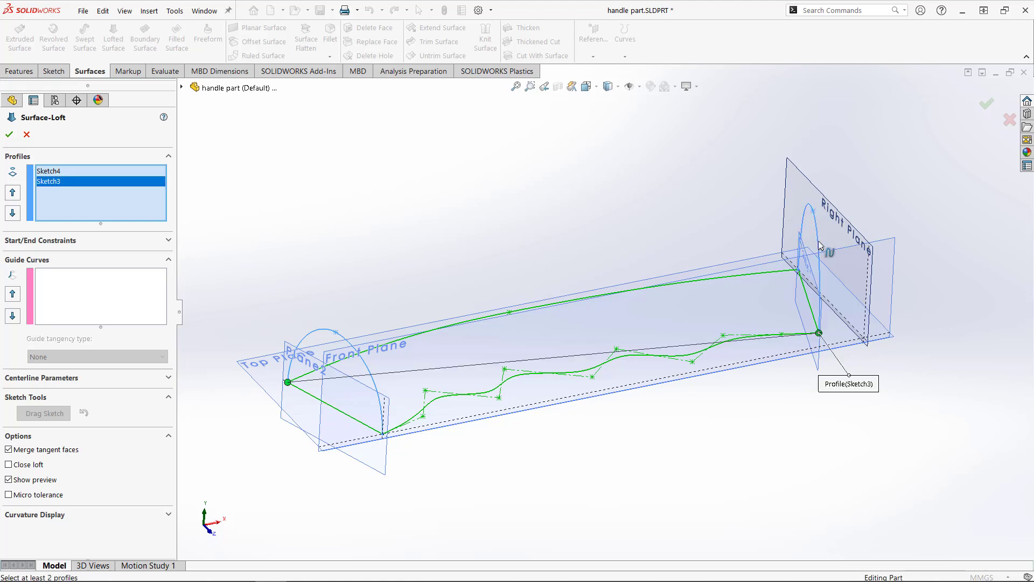
# Move the loft connector on the Plane2 arch to its finger-grip endpoint and create the surface loft.
pyautogui.moveTo(422, 256); pyautogui.dragTo(426, 266, button='middle')
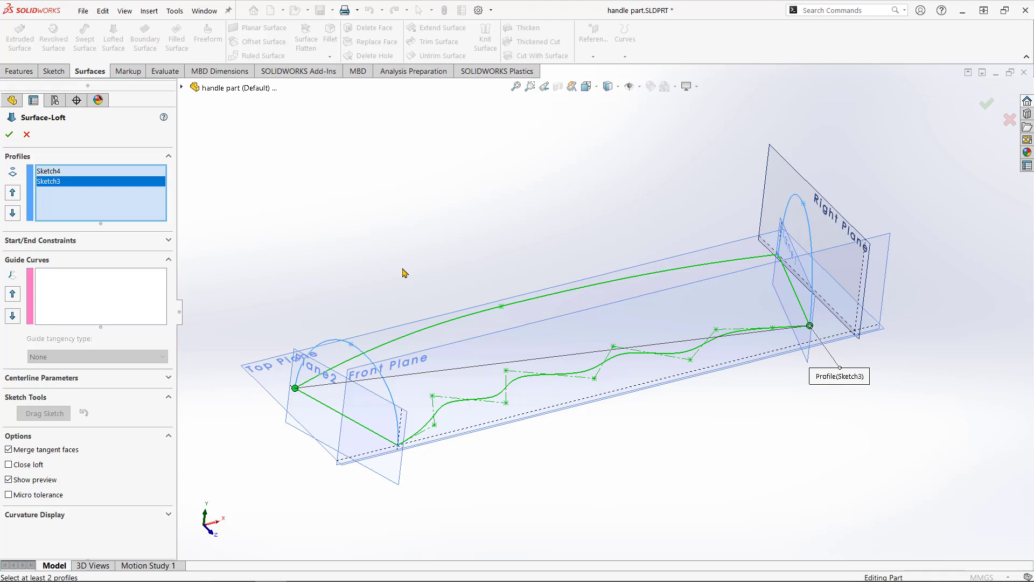
pyautogui.moveTo(710, 473); pyautogui.dragTo(776, 449, button='middle')
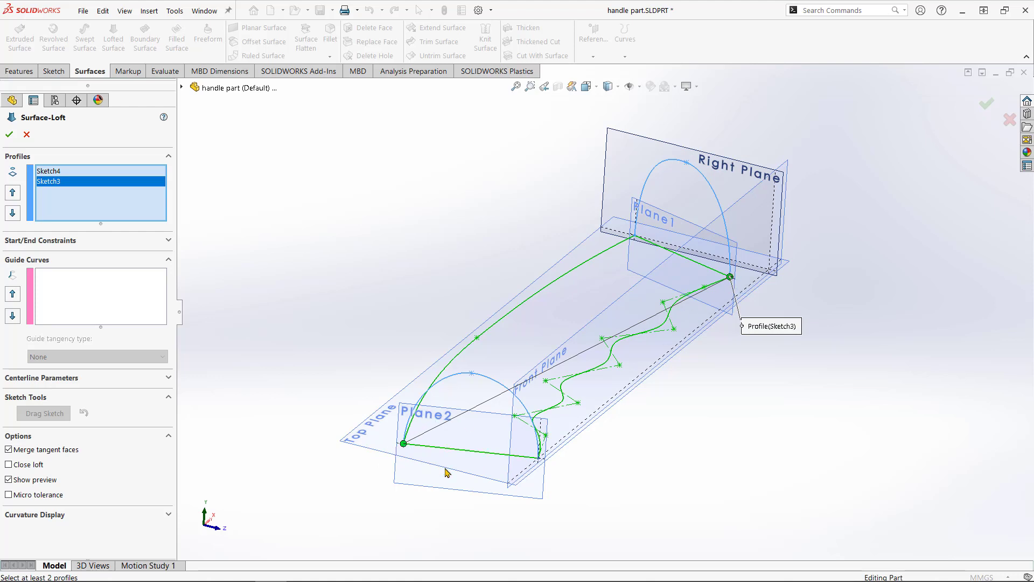
pyautogui.moveTo(443, 467); pyautogui.dragTo(377, 456, button='middle')
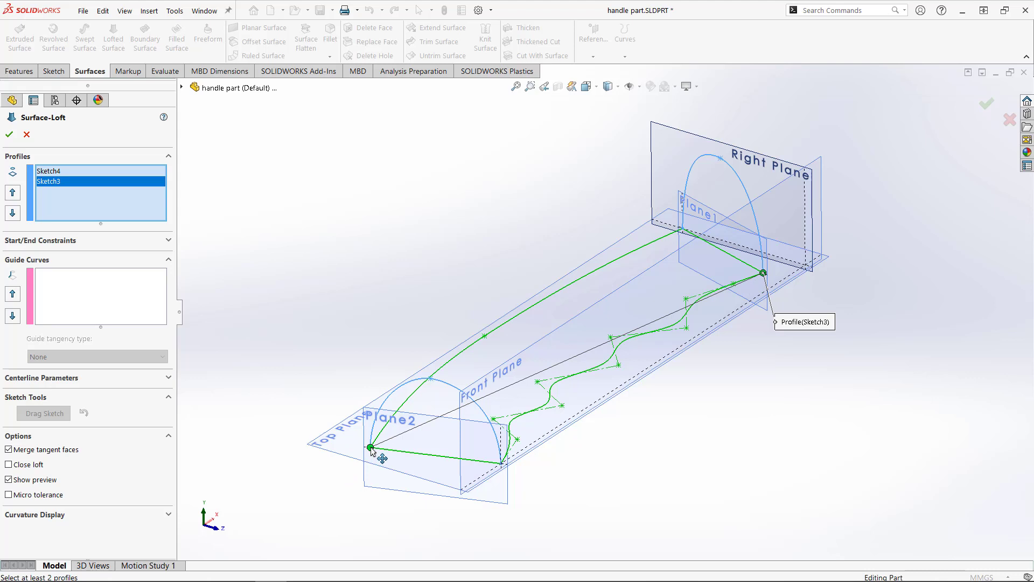
pyautogui.moveTo(371, 448)
pyautogui.mouseDown()
pyautogui.moveTo(428, 392)
pyautogui.moveTo(478, 427)
pyautogui.moveTo(499, 466)
pyautogui.mouseUp()
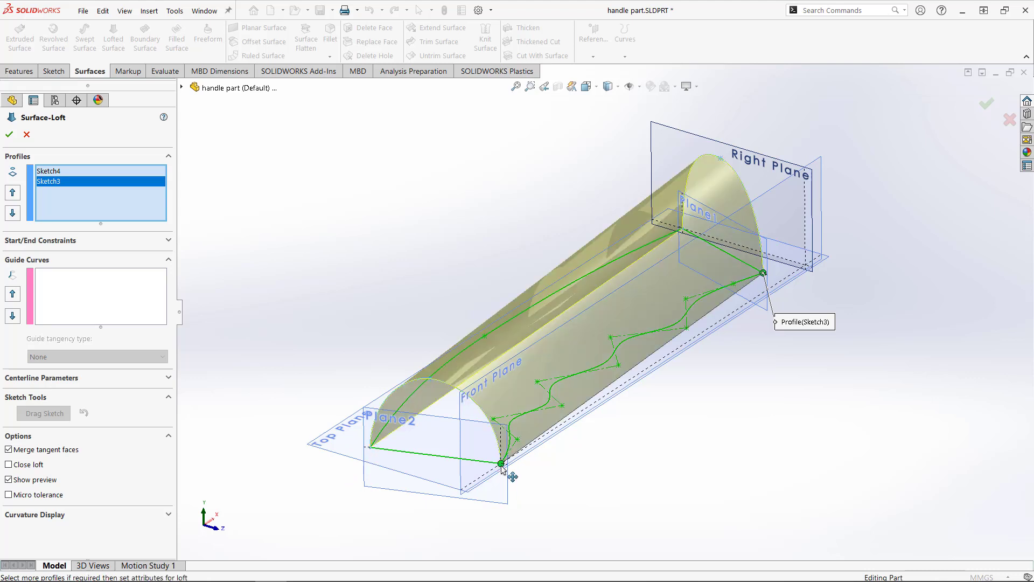
pyautogui.moveTo(683, 447)
pyautogui.mouseDown(button='middle')
pyautogui.moveTo(688, 429)
pyautogui.moveTo(676, 447)
pyautogui.mouseUp(button='middle')
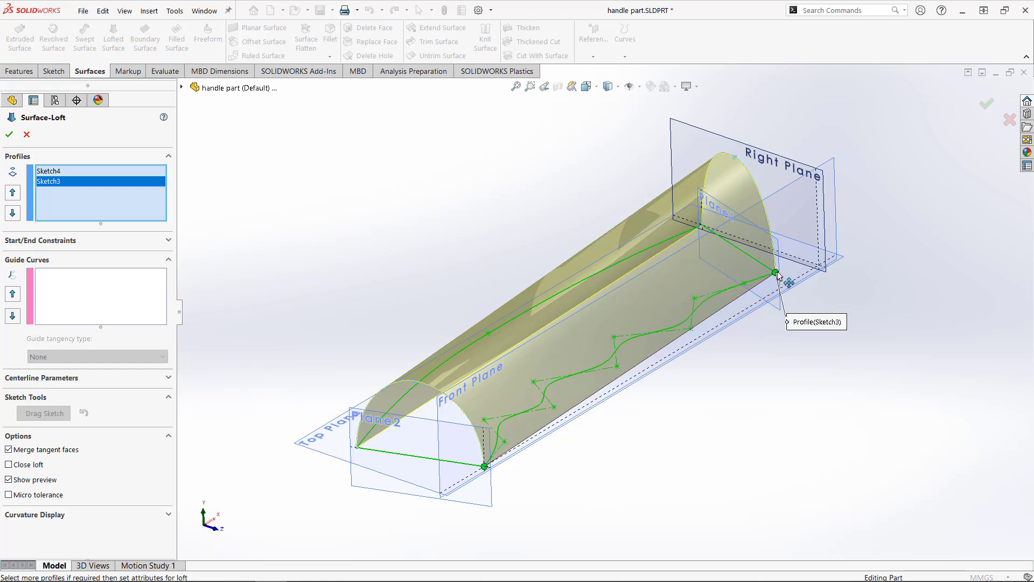
pyautogui.moveTo(521, 452); pyautogui.dragTo(501, 463, button='middle')
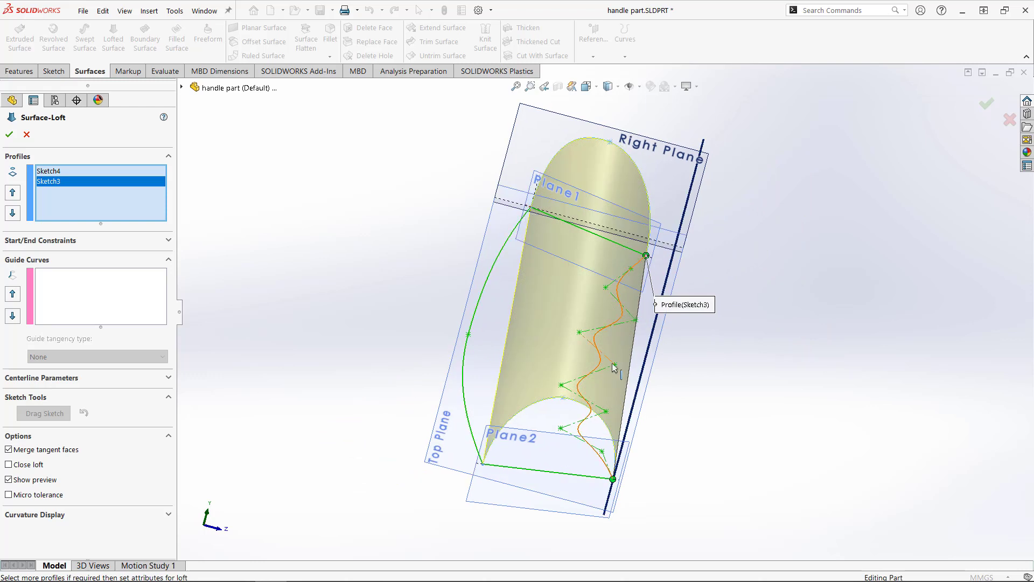
pyautogui.moveTo(646, 255)
pyautogui.mouseDown()
pyautogui.moveTo(650, 238)
pyautogui.moveTo(534, 225)
pyautogui.moveTo(537, 208)
pyautogui.moveTo(564, 167)
pyautogui.moveTo(642, 238)
pyautogui.mouseUp()
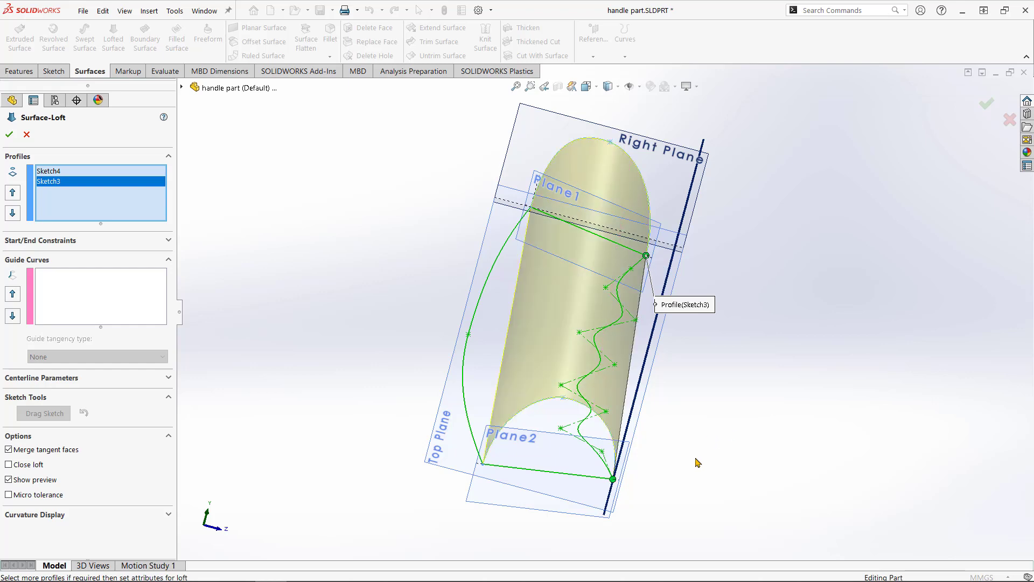
pyautogui.moveTo(733, 467); pyautogui.dragTo(683, 494, button='middle')
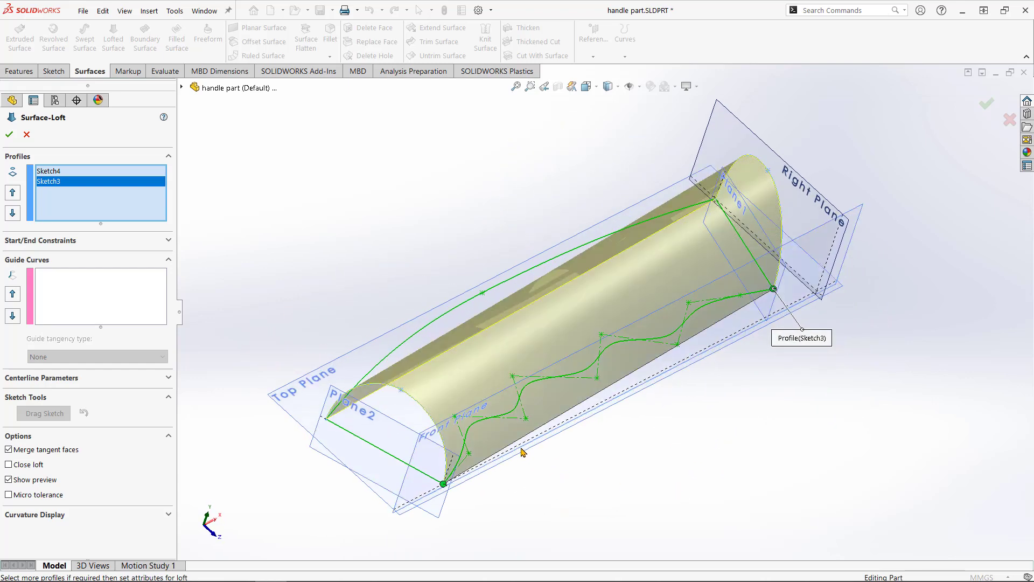
pyautogui.click(10, 135)
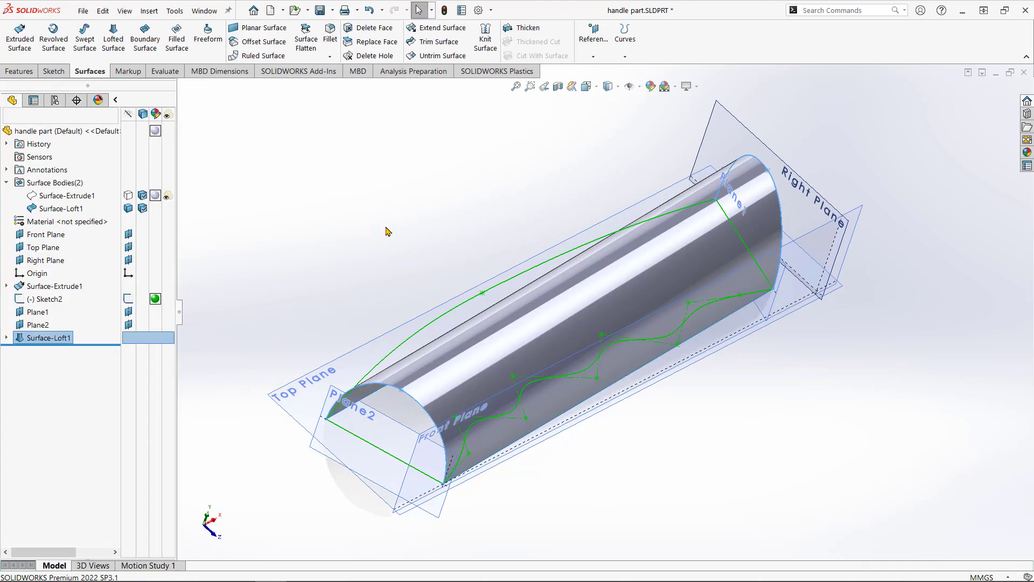
# Edit the surface loft and start a group selection for its guide curves with the SelectionManager.
pyautogui.moveTo(397, 254); pyautogui.dragTo(384, 220, button='middle')
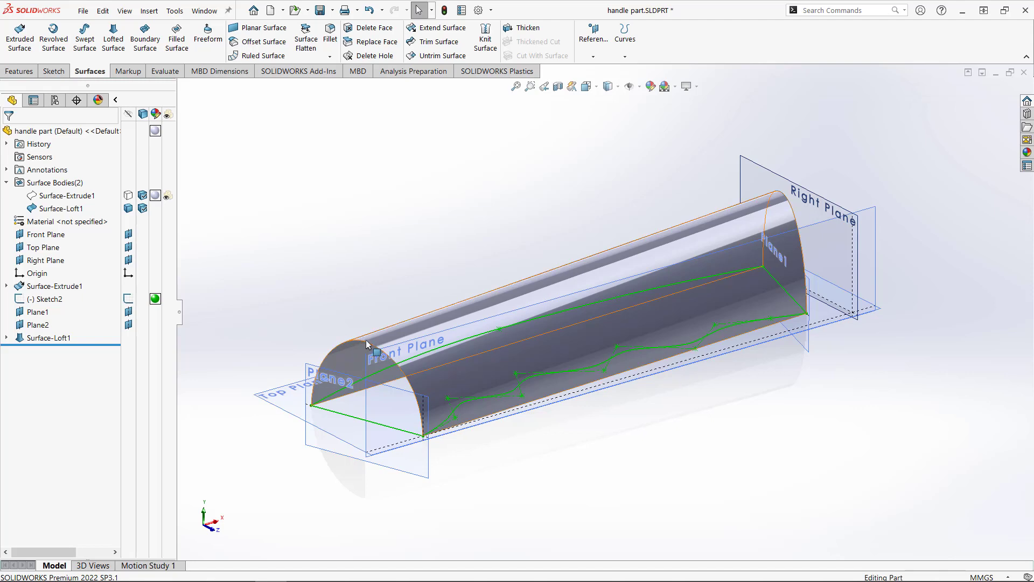
pyautogui.moveTo(671, 350); pyautogui.dragTo(714, 362, button='middle')
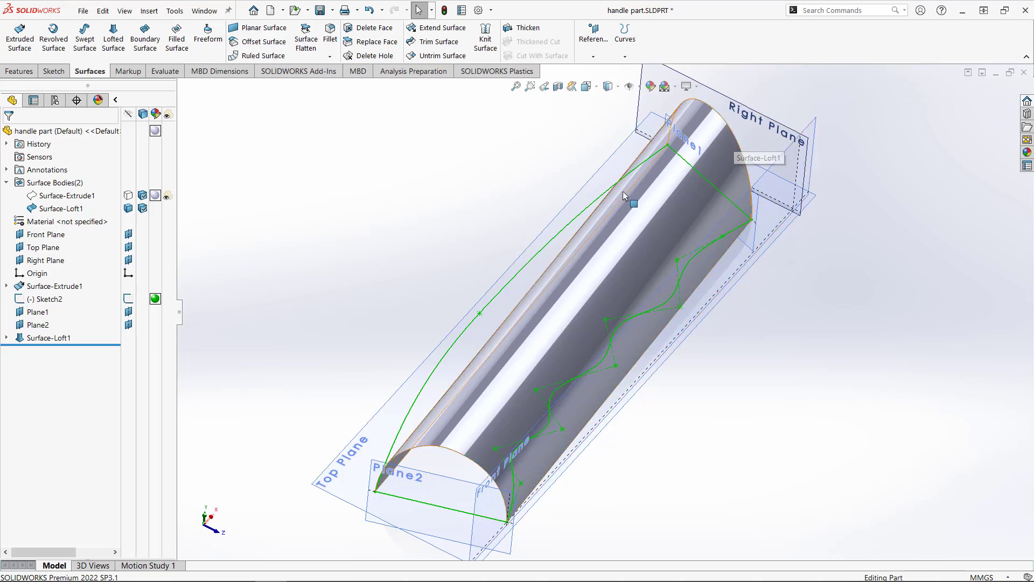
pyautogui.moveTo(517, 393); pyautogui.dragTo(516, 380, button='middle')
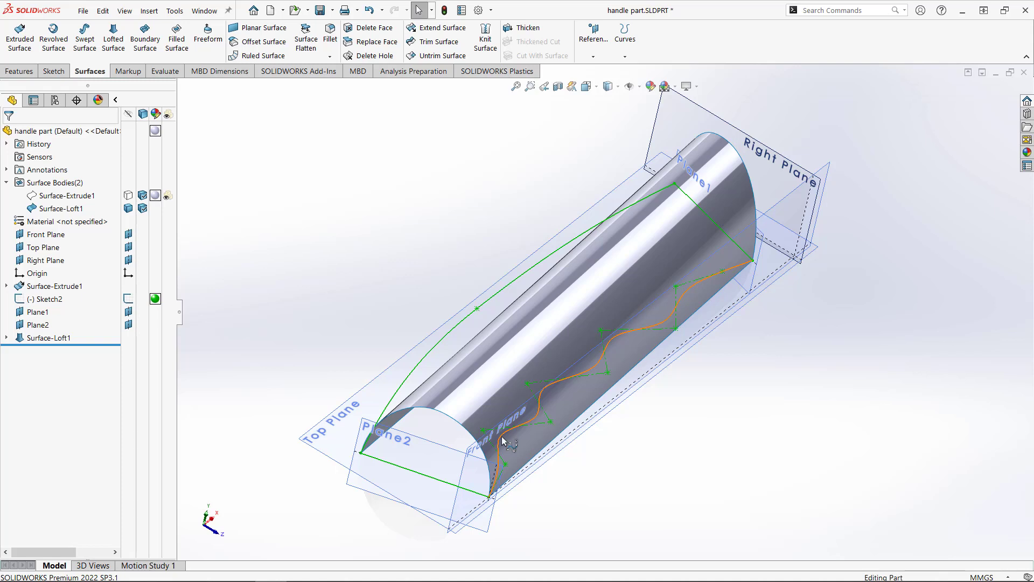
pyautogui.click(47, 338)
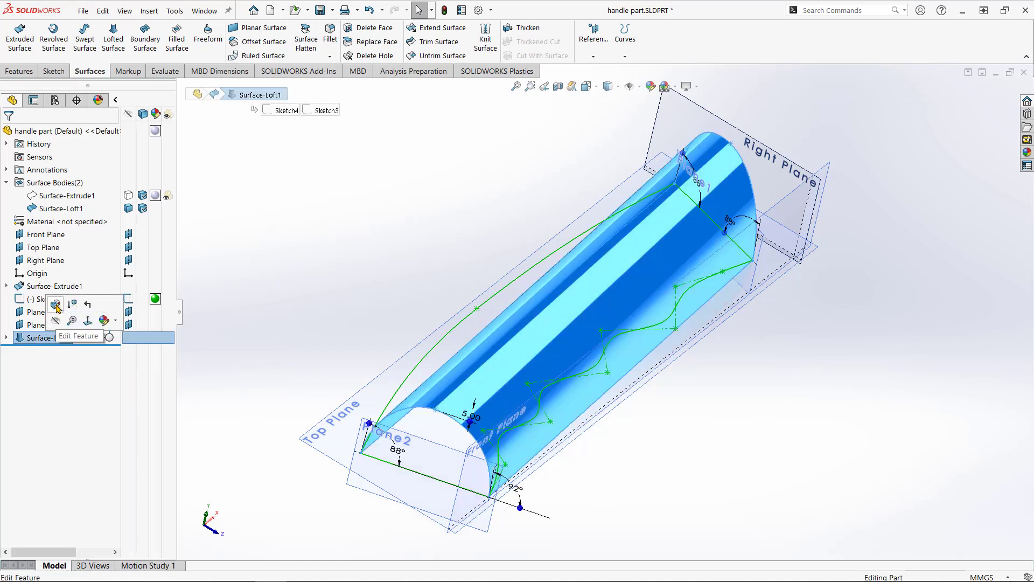
pyautogui.click(56, 305)
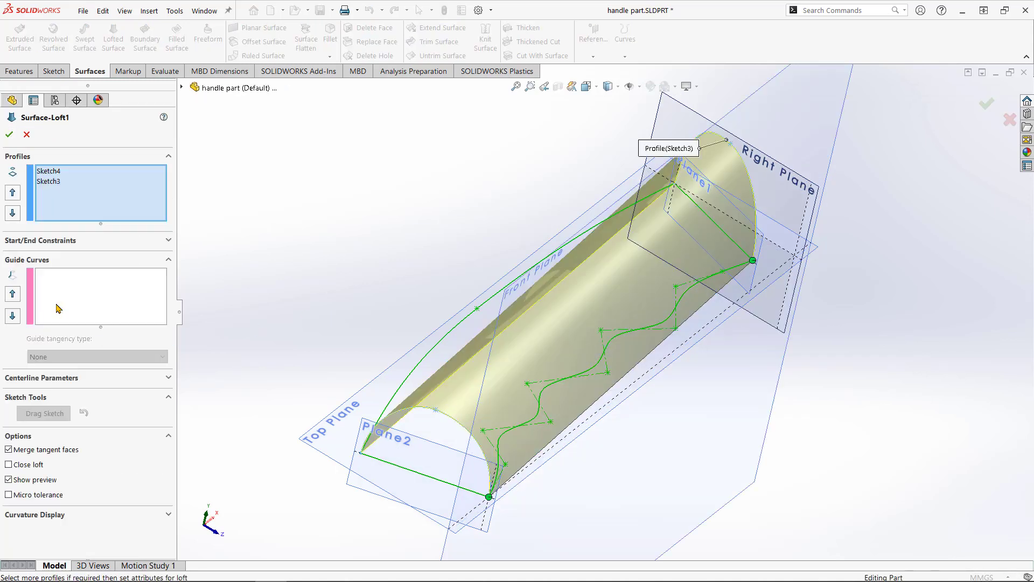
pyautogui.click(98, 295)
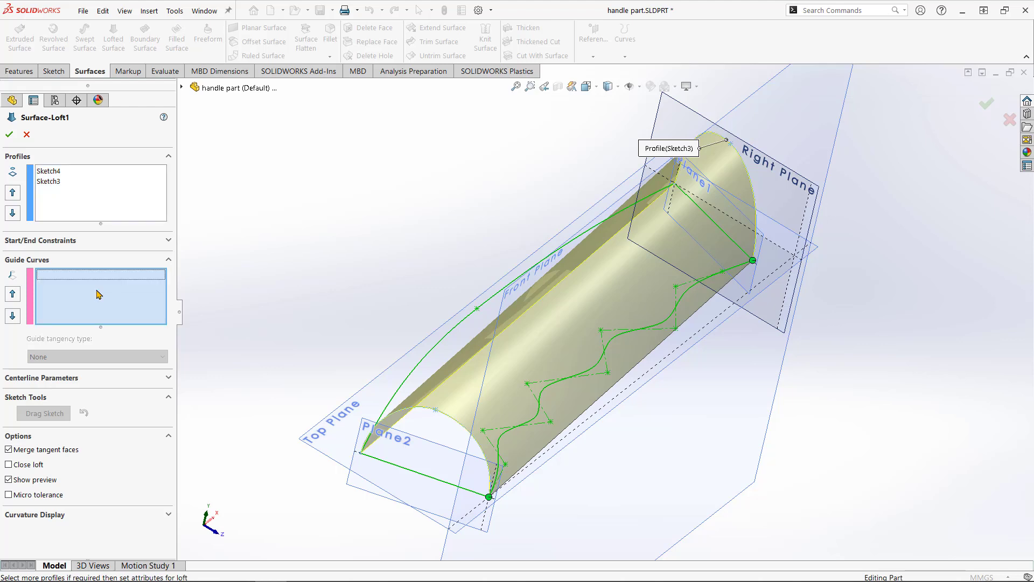
pyautogui.rightClick(99, 295)
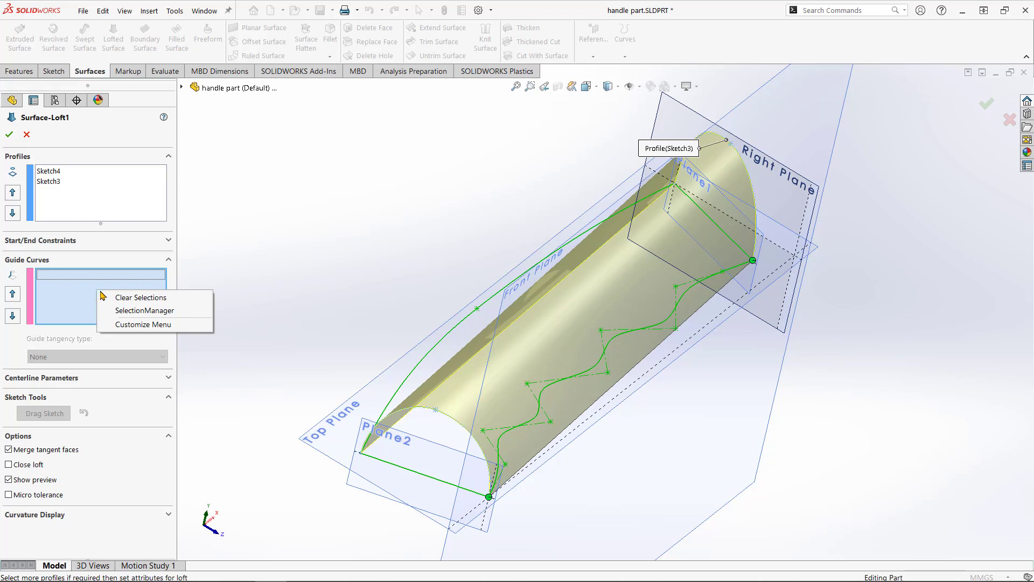
pyautogui.click(156, 311)
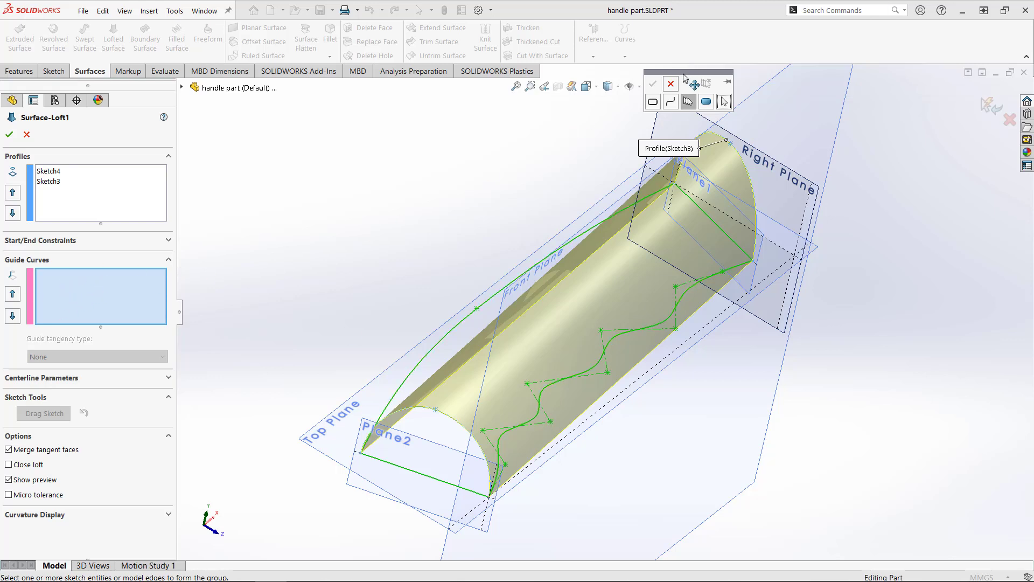
pyautogui.moveTo(684, 78); pyautogui.dragTo(485, 151)
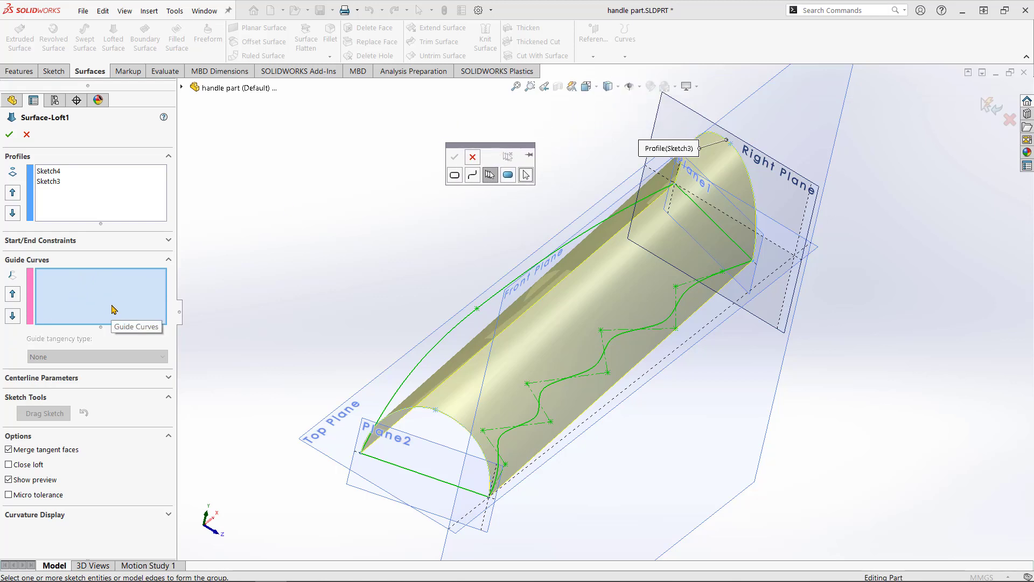
pyautogui.moveTo(485, 152); pyautogui.dragTo(458, 182)
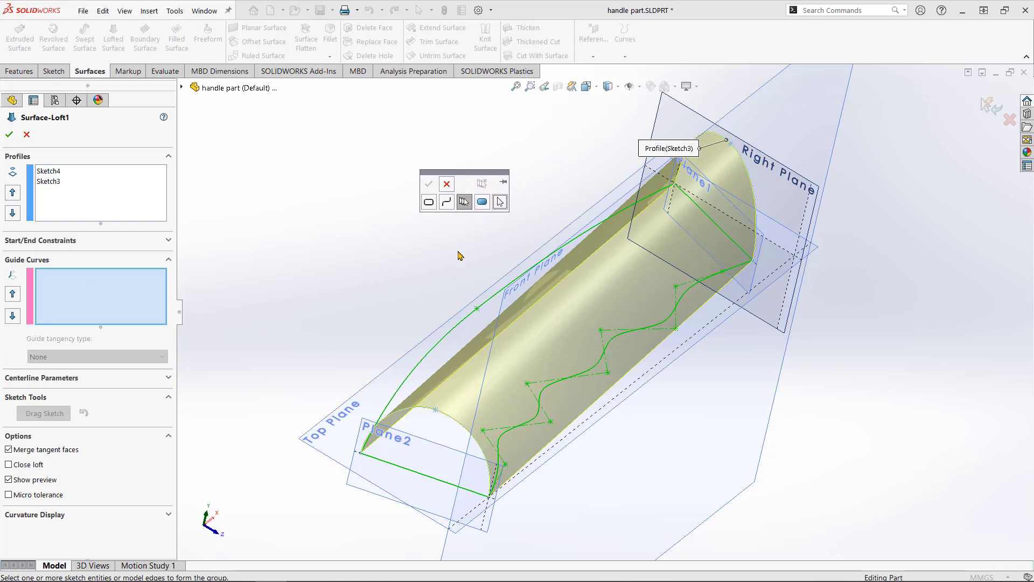
pyautogui.click(465, 202)
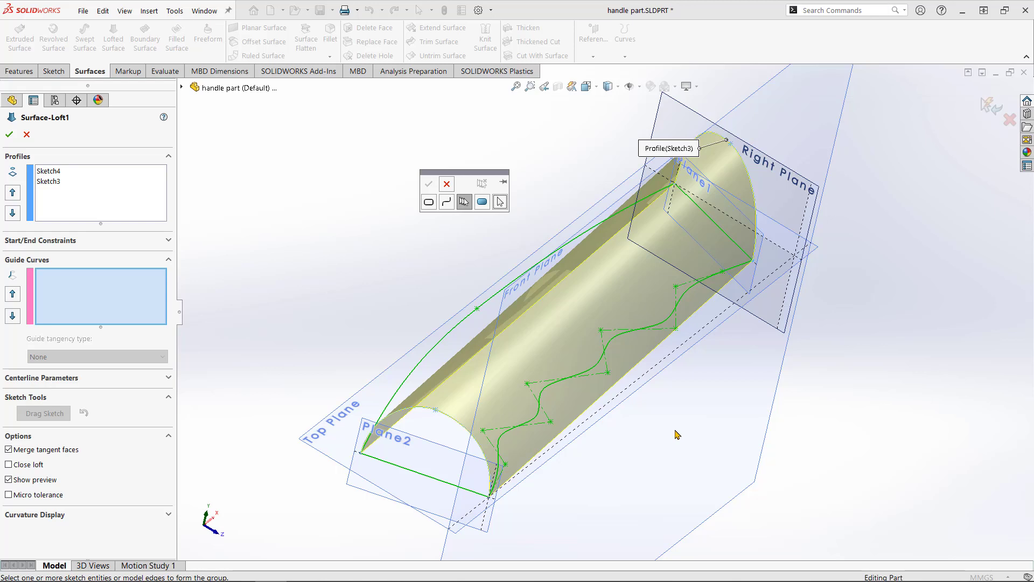
# Add the wavy side curve as the first guide curve of the surface loft.
pyautogui.click(617, 343)
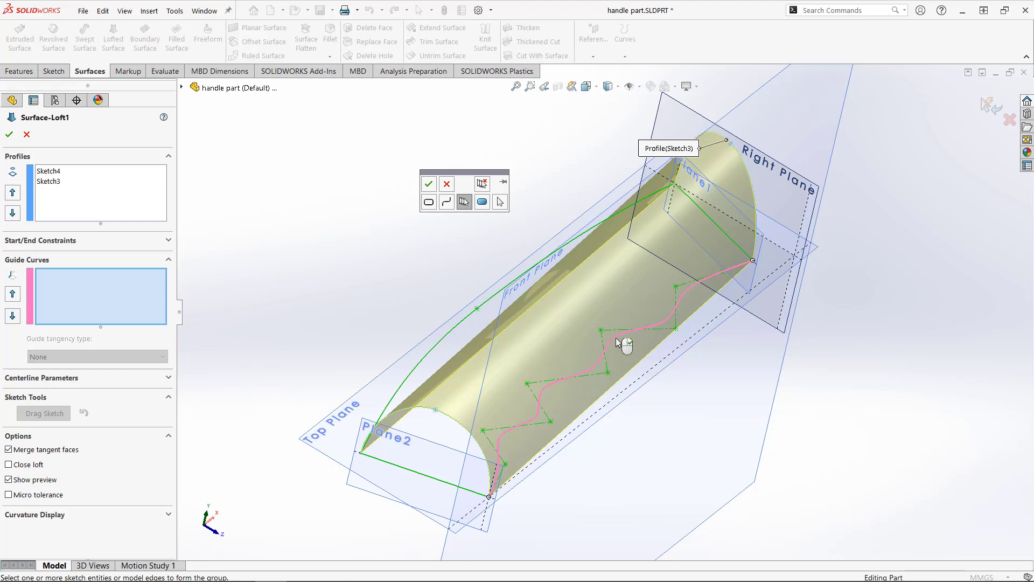
pyautogui.rightClick(617, 342)
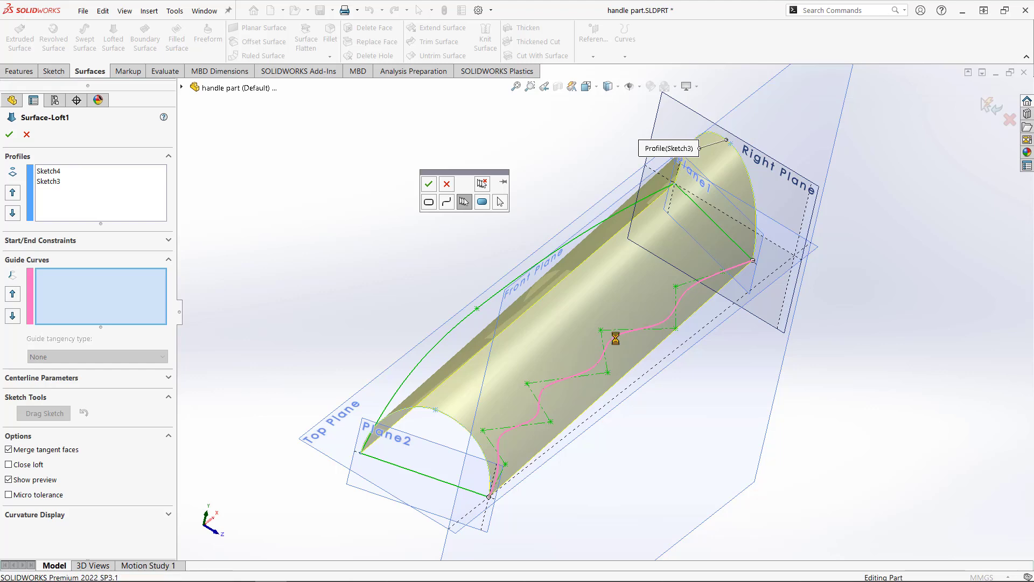
pyautogui.moveTo(660, 442); pyautogui.dragTo(675, 466, button='middle')
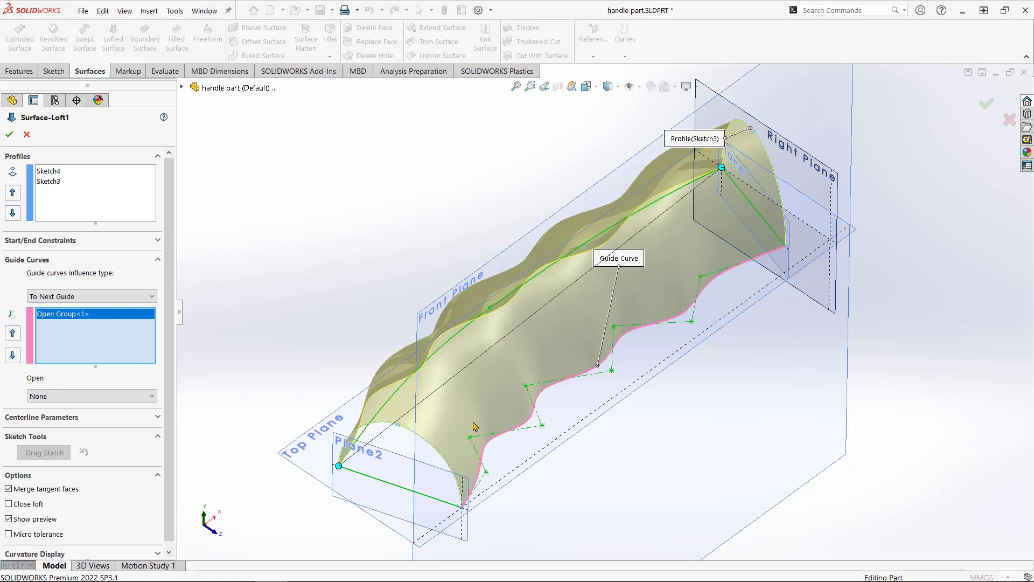
# Add the arched curve on the opposite side of the loft as the second guide curve, using the SelectionManager.
pyautogui.moveTo(420, 400); pyautogui.dragTo(504, 380, button='middle')
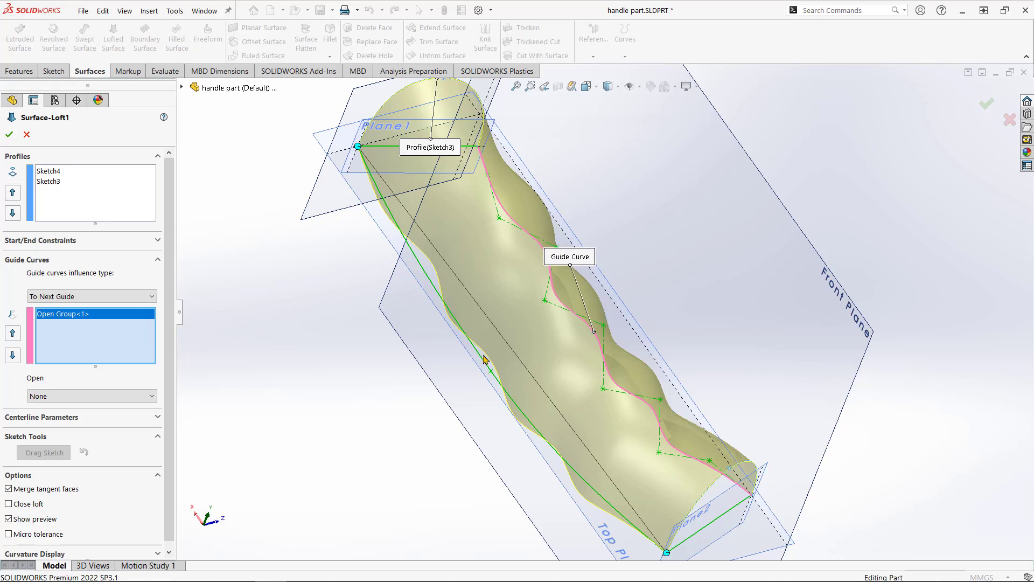
pyautogui.rightClick(89, 341)
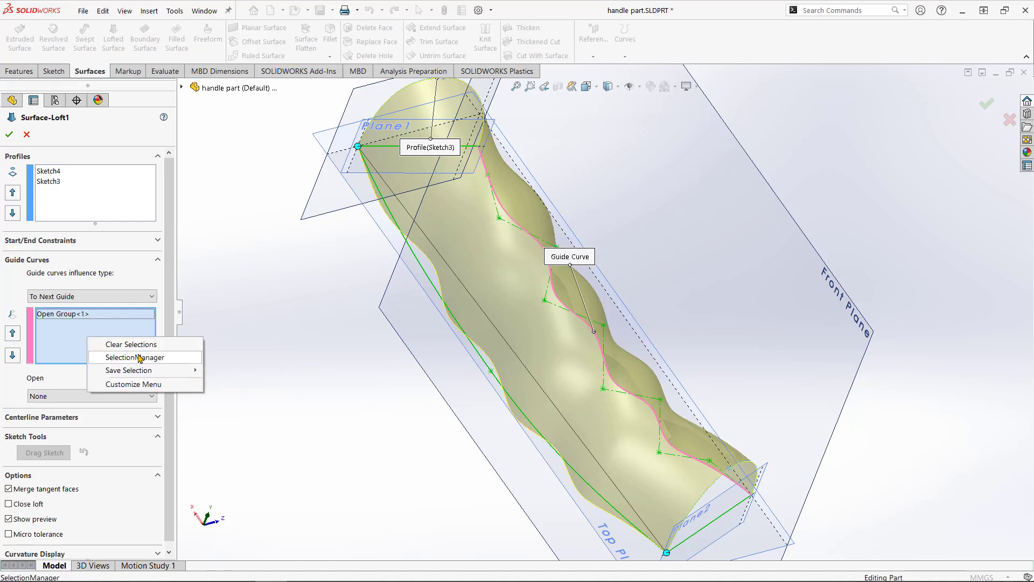
pyautogui.click(144, 358)
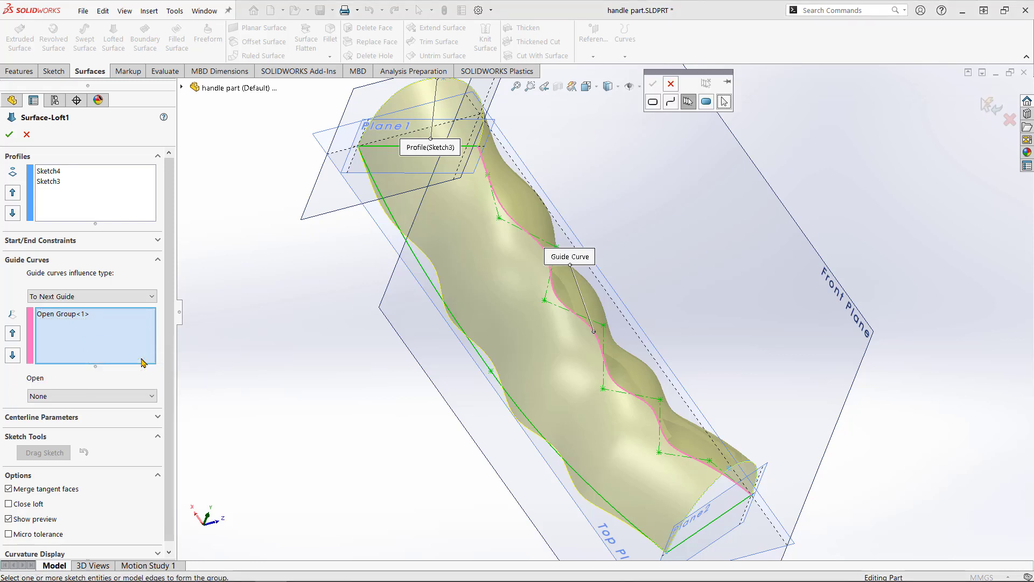
pyautogui.click(477, 354)
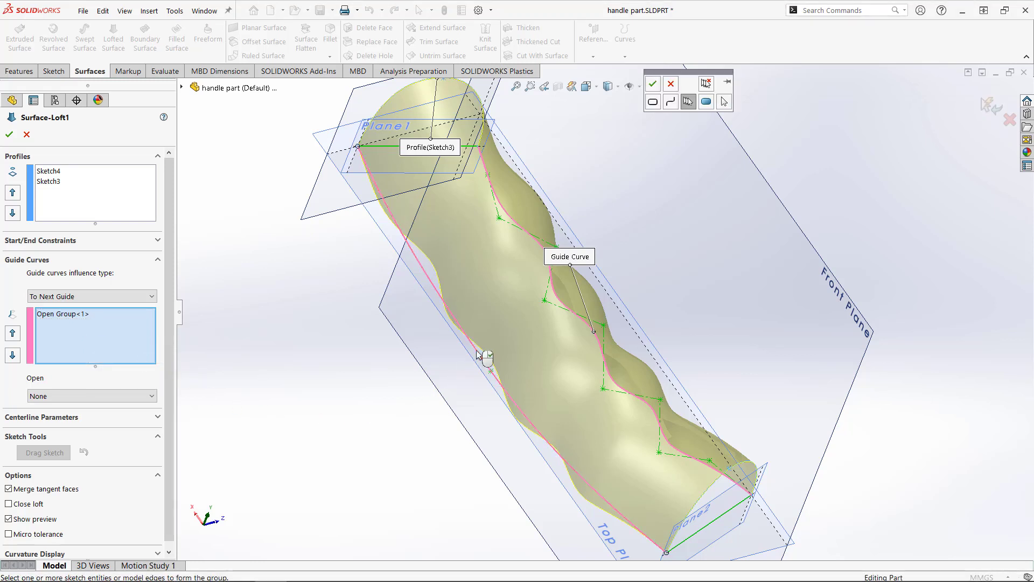
pyautogui.rightClick(477, 354)
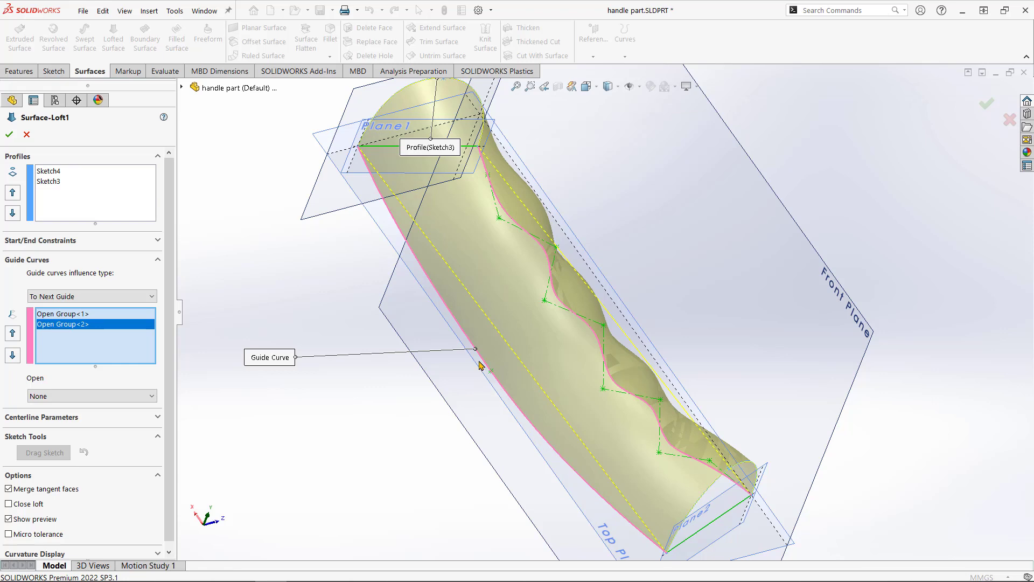
# Hide all reference planes and sketches so only the loft preview and its guide curves are shown.
pyautogui.moveTo(499, 358); pyautogui.dragTo(608, 377, button='middle')
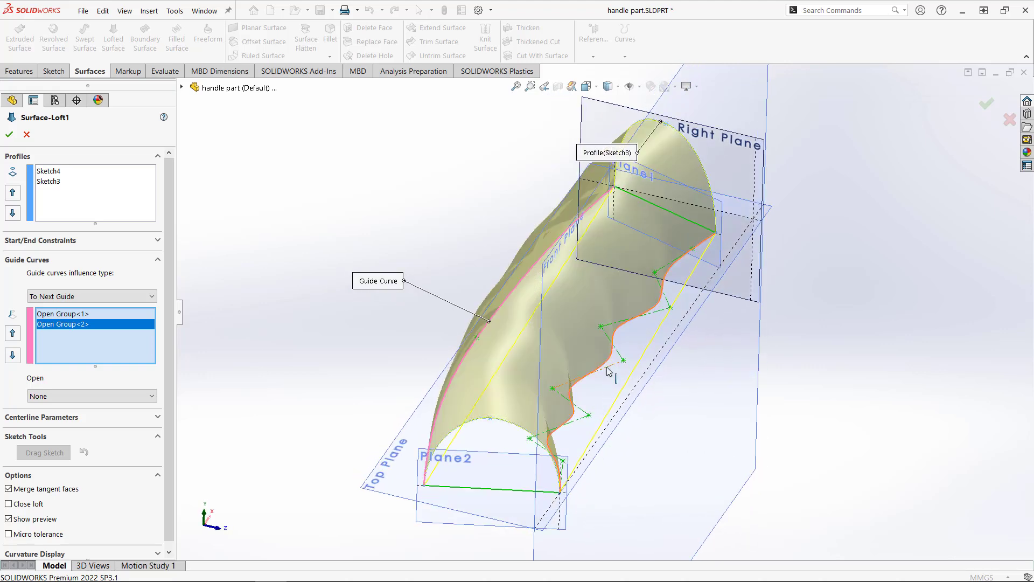
pyautogui.moveTo(490, 401); pyautogui.dragTo(490, 360, button='middle')
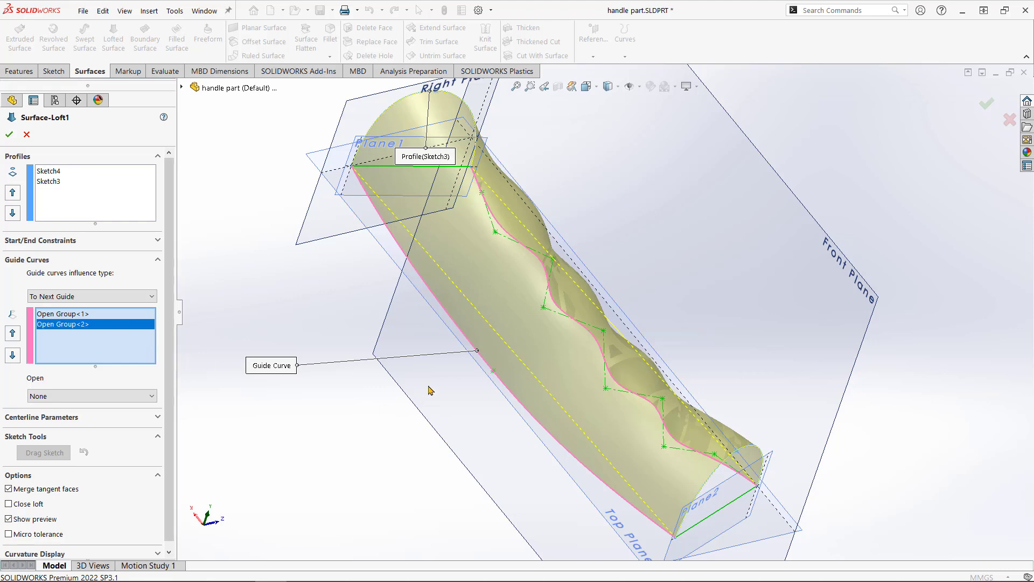
pyautogui.scroll(5, 701, 350)
pyautogui.moveTo(729, 370)
pyautogui.mouseDown(button='middle')
pyautogui.moveTo(646, 377)
pyautogui.moveTo(576, 344)
pyautogui.moveTo(530, 364)
pyautogui.moveTo(577, 329)
pyautogui.moveTo(554, 393)
pyautogui.mouseUp(button='middle')
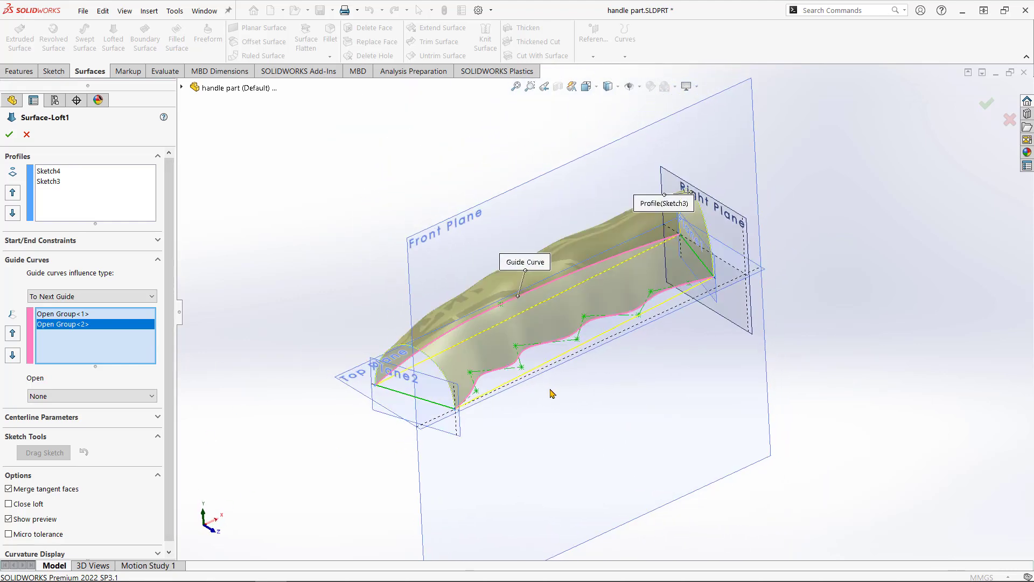
pyautogui.click(630, 86)
pyautogui.moveTo(502, 324); pyautogui.dragTo(553, 350, button='middle')
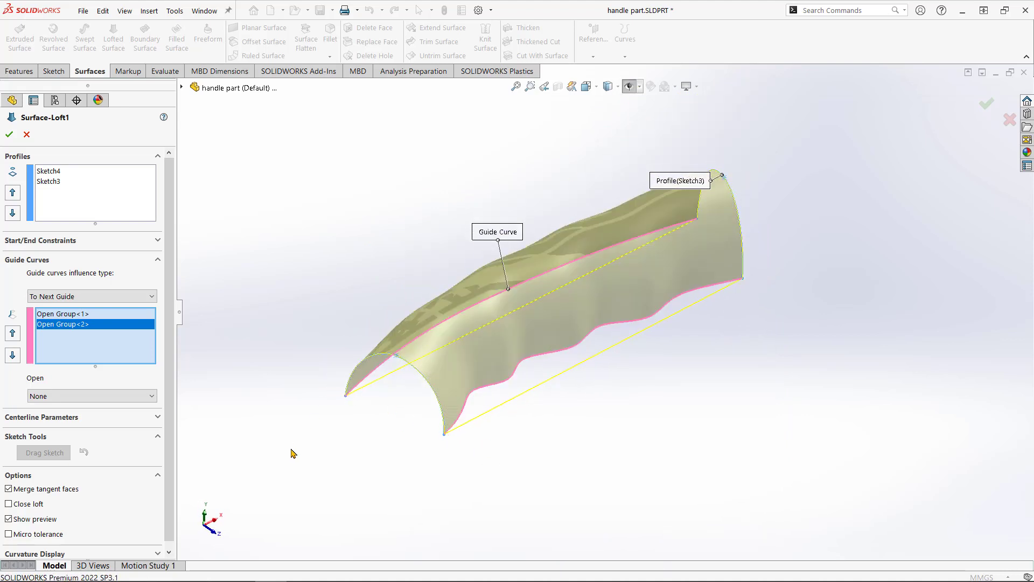
# Turn on the loft's mesh preview with a mesh density of 20 and accept the surface loft.
pyautogui.scroll(-1, 173, 417)
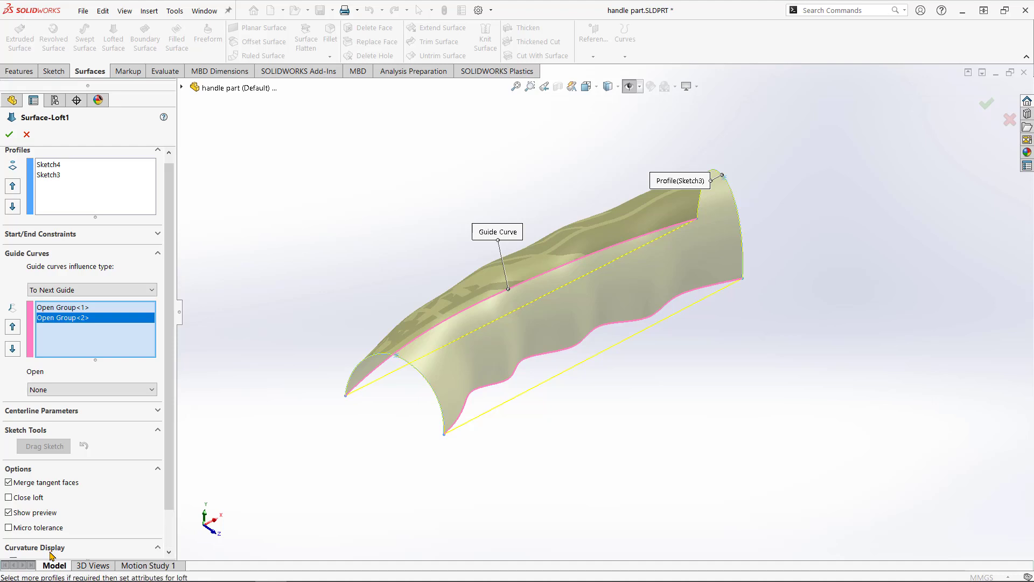
pyautogui.click(48, 548)
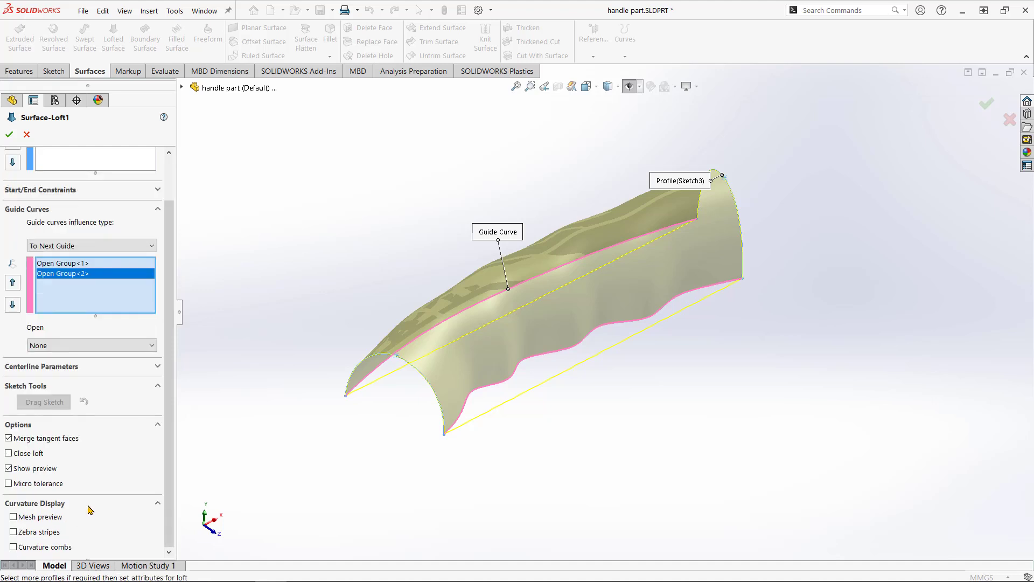
pyautogui.click(13, 517)
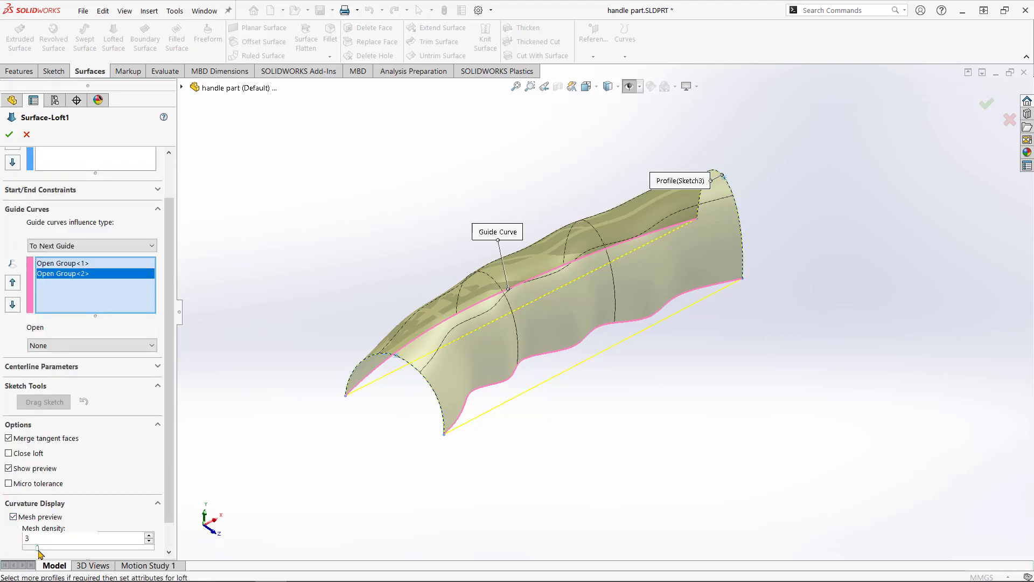
pyautogui.moveTo(36, 547); pyautogui.dragTo(173, 546)
pyautogui.moveTo(404, 474); pyautogui.dragTo(381, 461, button='middle')
pyautogui.moveTo(385, 421)
pyautogui.mouseDown(button='middle')
pyautogui.moveTo(430, 388)
pyautogui.moveTo(496, 454)
pyautogui.moveTo(538, 445)
pyautogui.moveTo(480, 418)
pyautogui.moveTo(503, 480)
pyautogui.moveTo(452, 385)
pyautogui.moveTo(397, 369)
pyautogui.moveTo(381, 397)
pyautogui.moveTo(381, 418)
pyautogui.moveTo(394, 423)
pyautogui.mouseUp(button='middle')
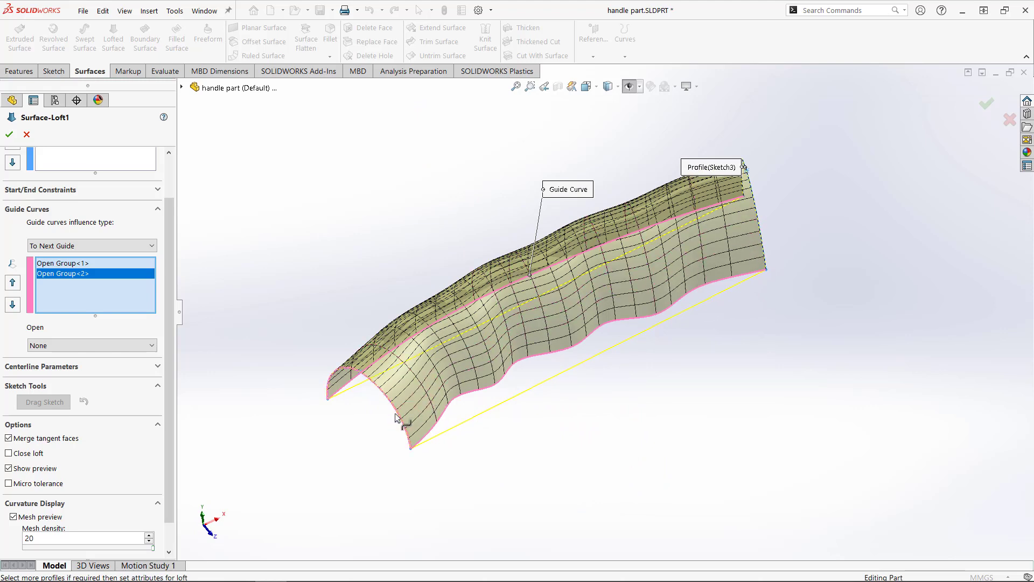
pyautogui.moveTo(398, 425); pyautogui.dragTo(502, 345, button='middle')
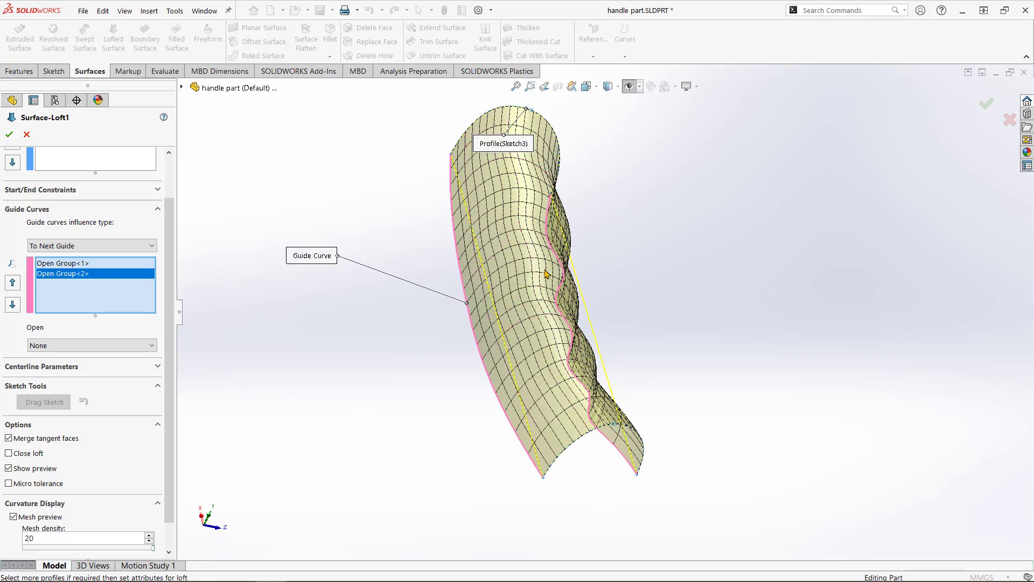
pyautogui.moveTo(525, 302); pyautogui.dragTo(513, 383, button='middle')
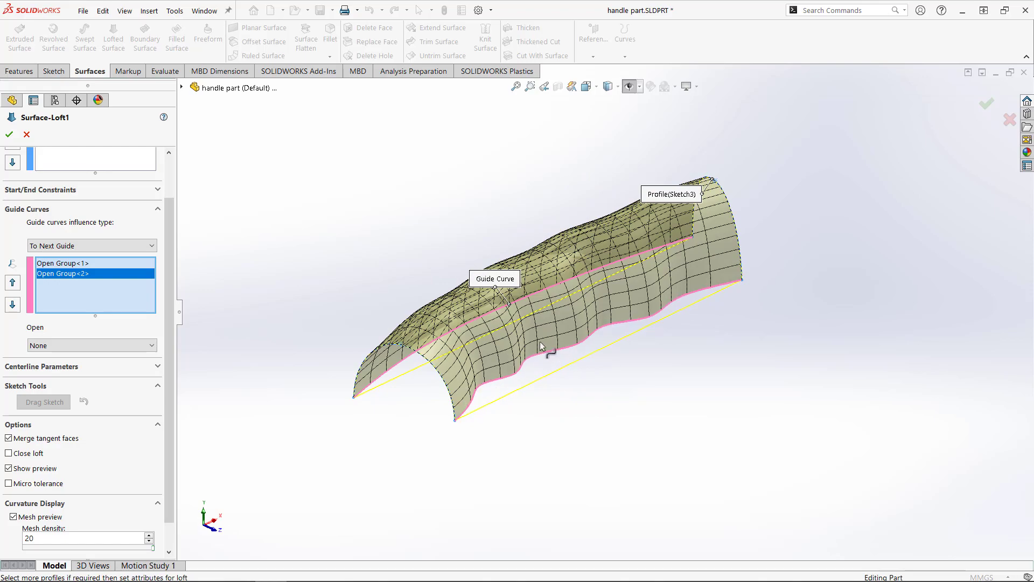
pyautogui.moveTo(544, 347); pyautogui.dragTo(517, 388, button='middle')
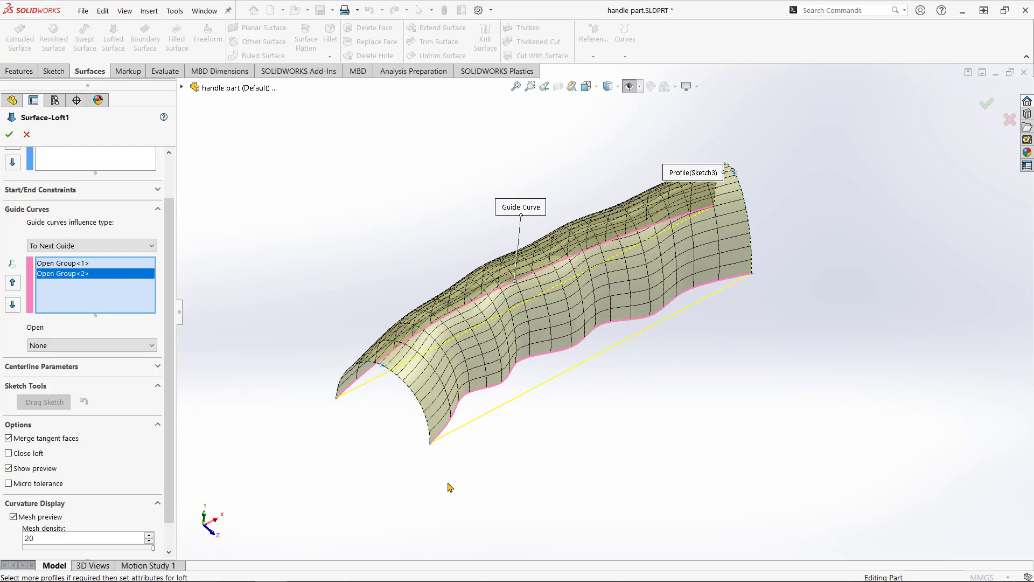
pyautogui.click(9, 136)
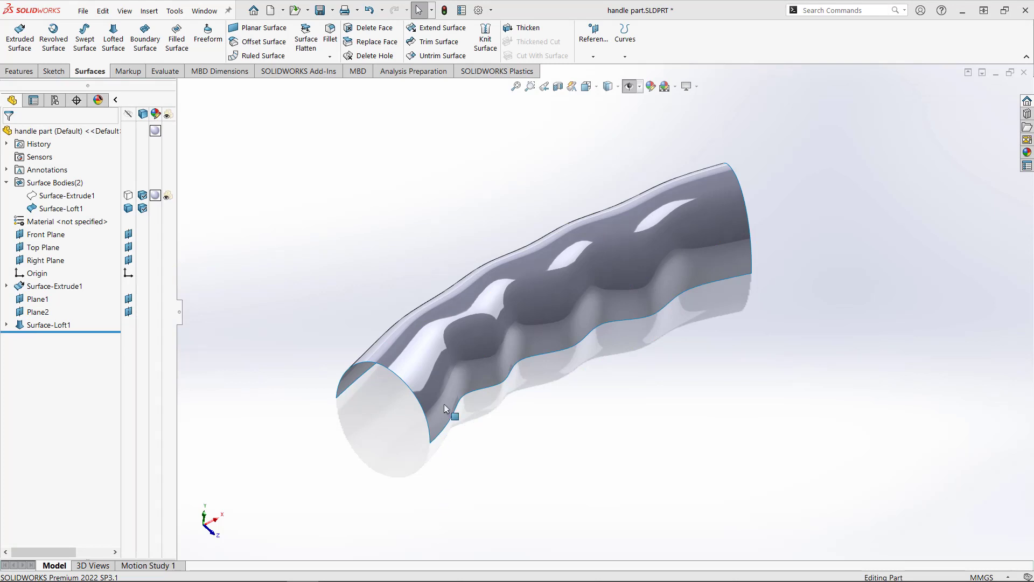
# Show the hidden reference planes around the lofted surface again.
pyautogui.moveTo(451, 393); pyautogui.dragTo(446, 366, button='middle')
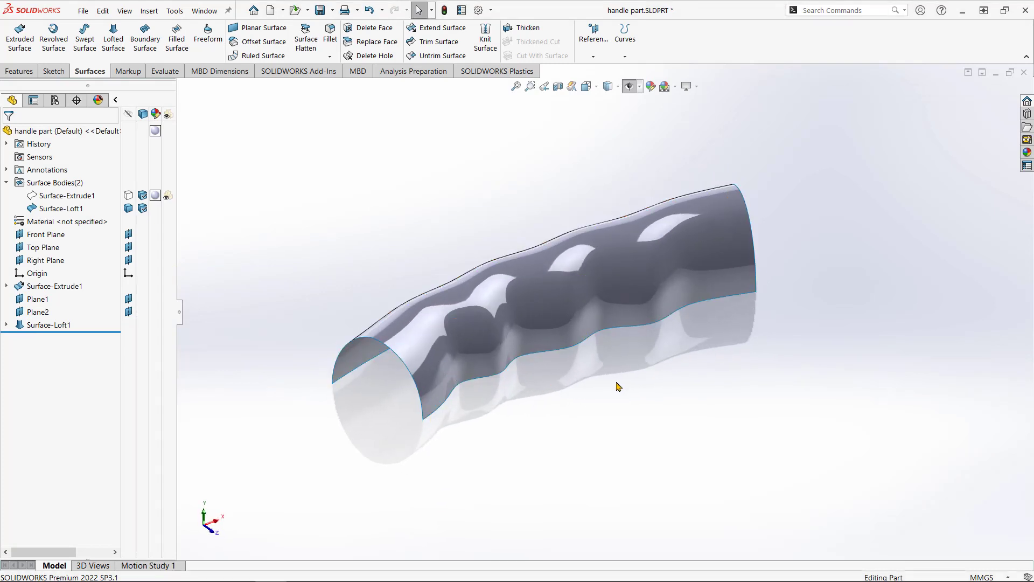
pyautogui.scroll(1, 619, 354)
pyautogui.scroll(-2, 609, 327)
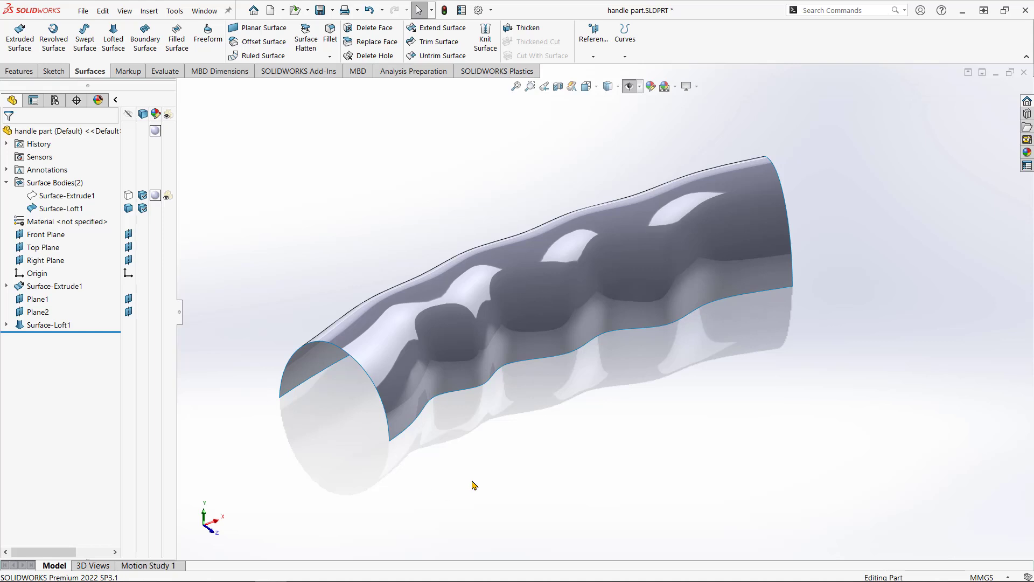
pyautogui.moveTo(554, 442)
pyautogui.mouseDown(button='middle')
pyautogui.moveTo(550, 418)
pyautogui.moveTo(547, 445)
pyautogui.mouseUp(button='middle')
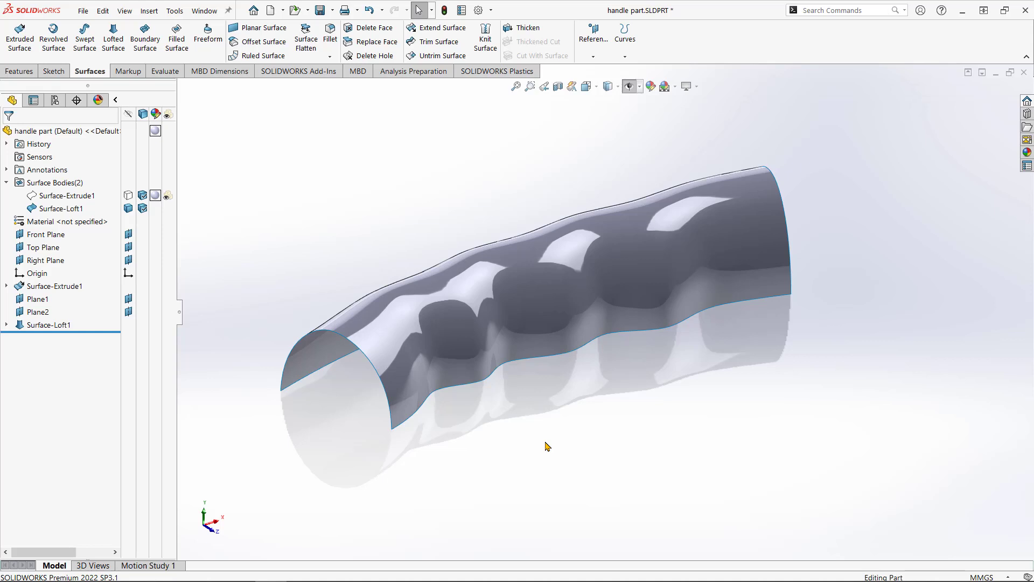
pyautogui.click(629, 87)
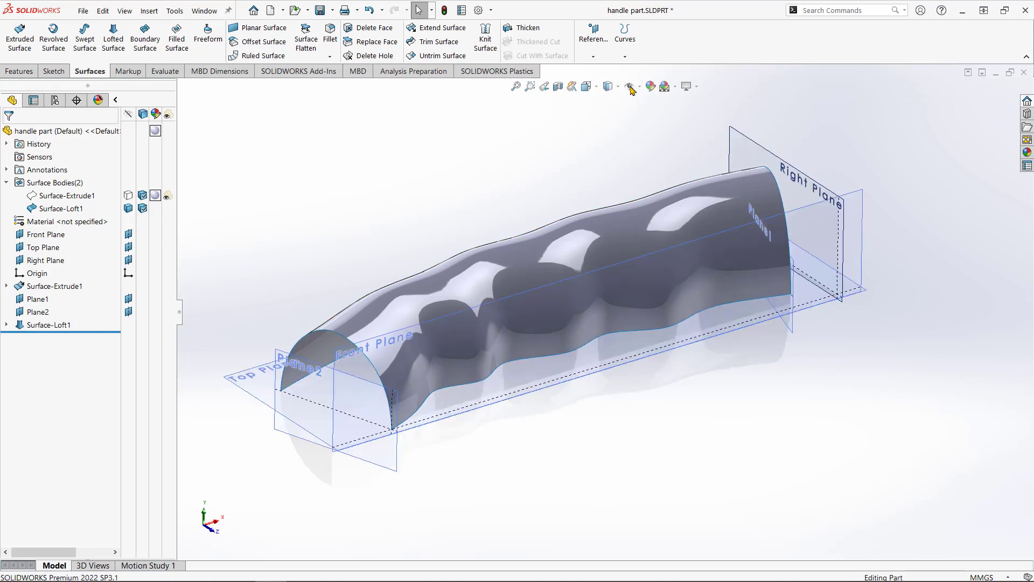
# Start a Mirror feature with the Top Plane as the mirror plane.
pyautogui.click(253, 381)
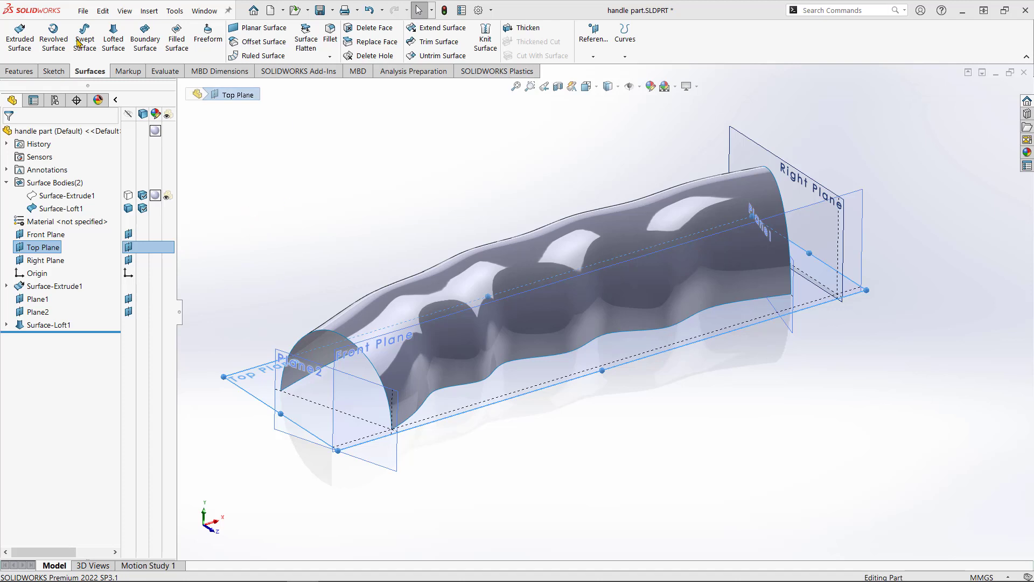
pyautogui.click(16, 74)
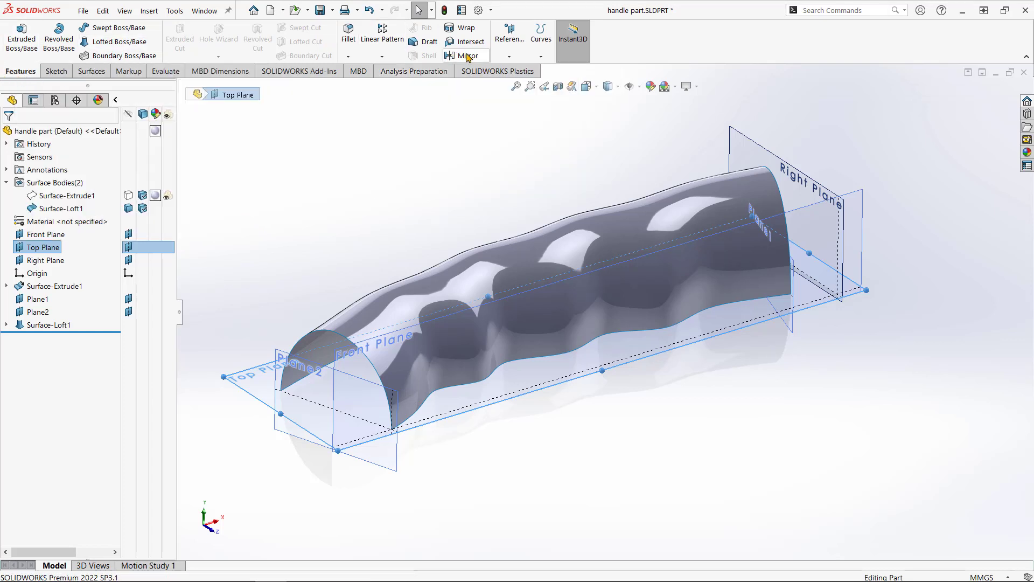
pyautogui.click(455, 55)
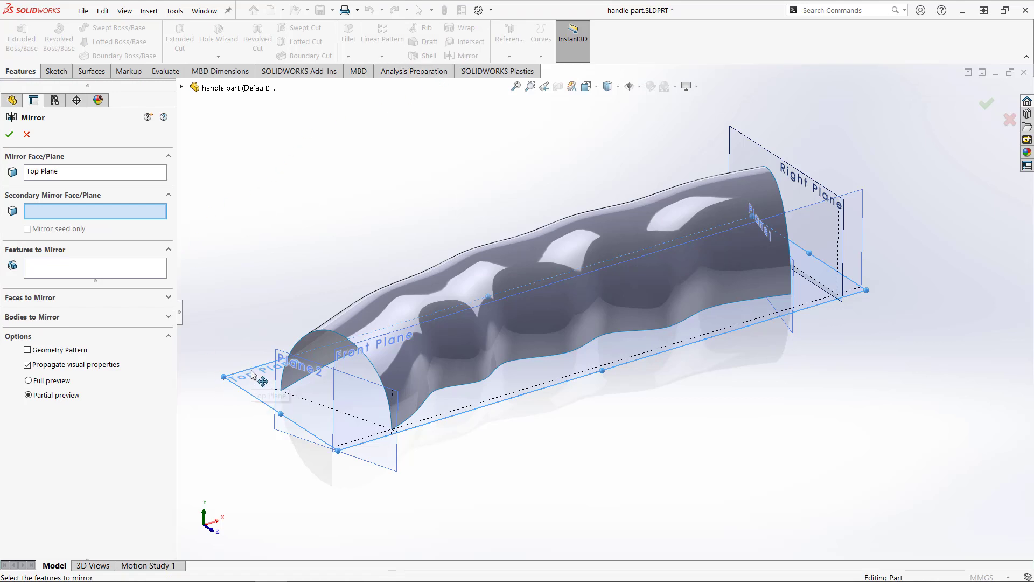
pyautogui.click(73, 172)
pyautogui.rightClick(58, 169)
pyautogui.click(87, 187)
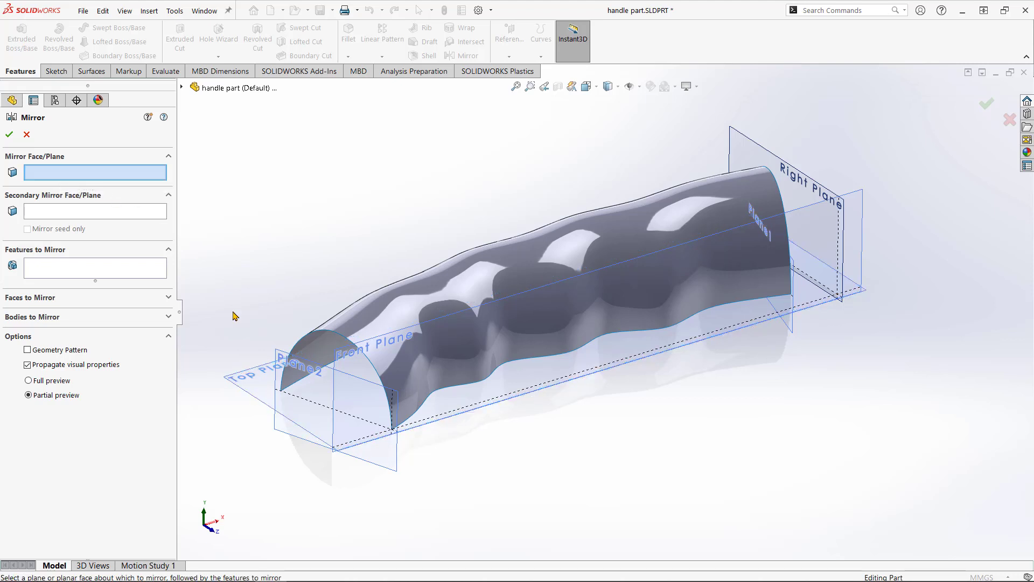
pyautogui.click(256, 375)
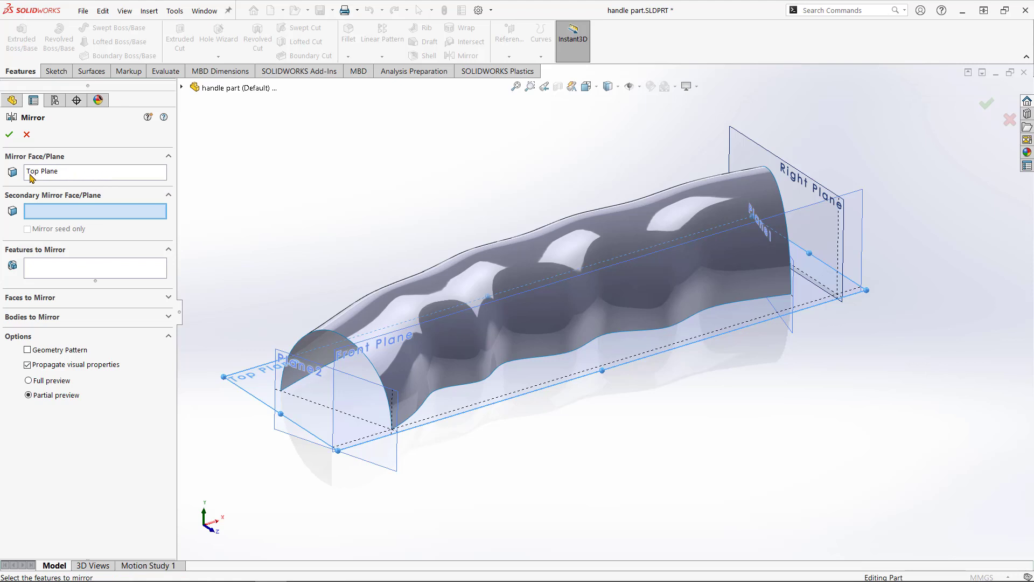
# Mirror the Surface-Loft1 body about the Top Plane with Knit surfaces enabled.
pyautogui.click(47, 318)
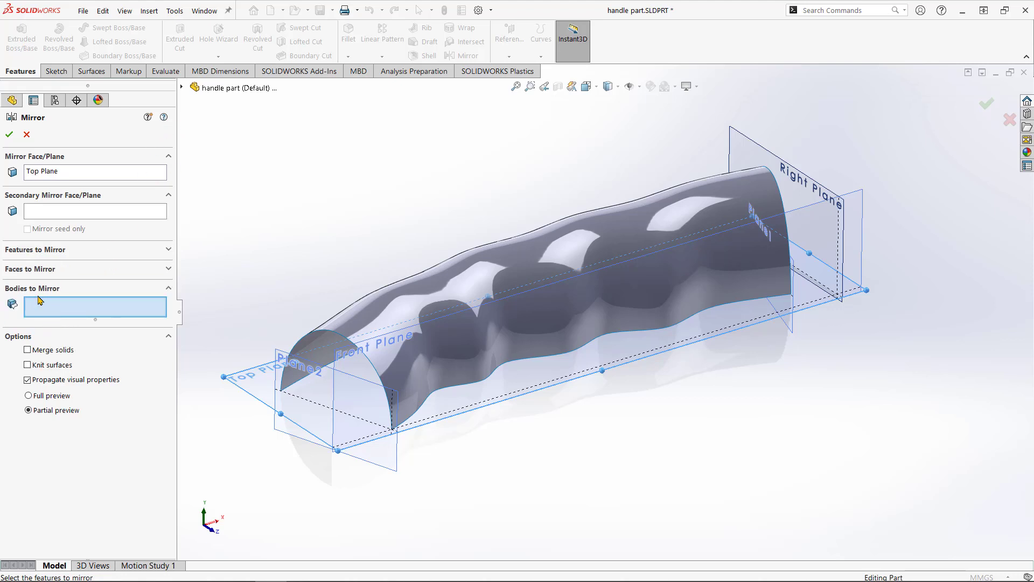
pyautogui.click(440, 286)
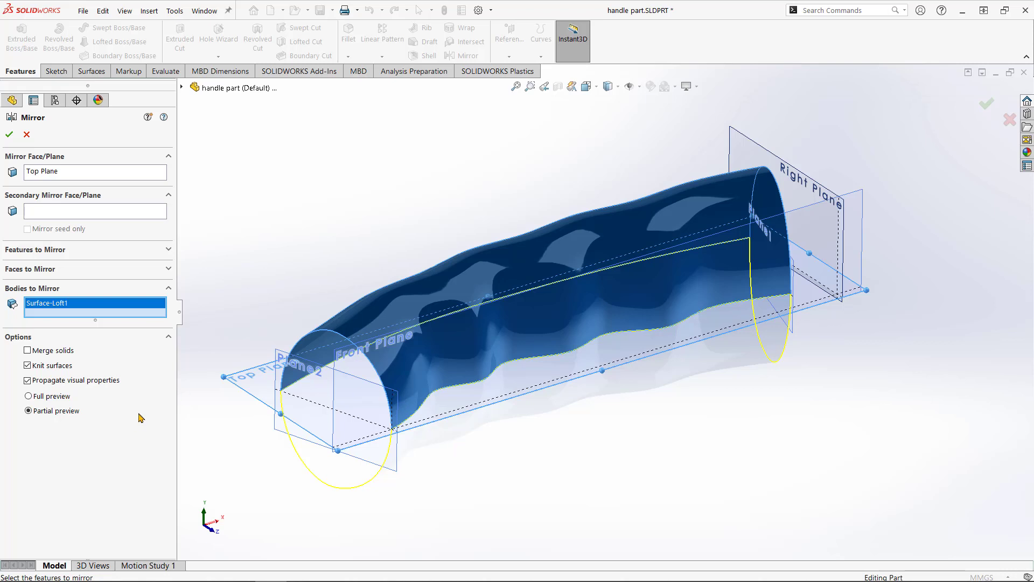
pyautogui.click(9, 134)
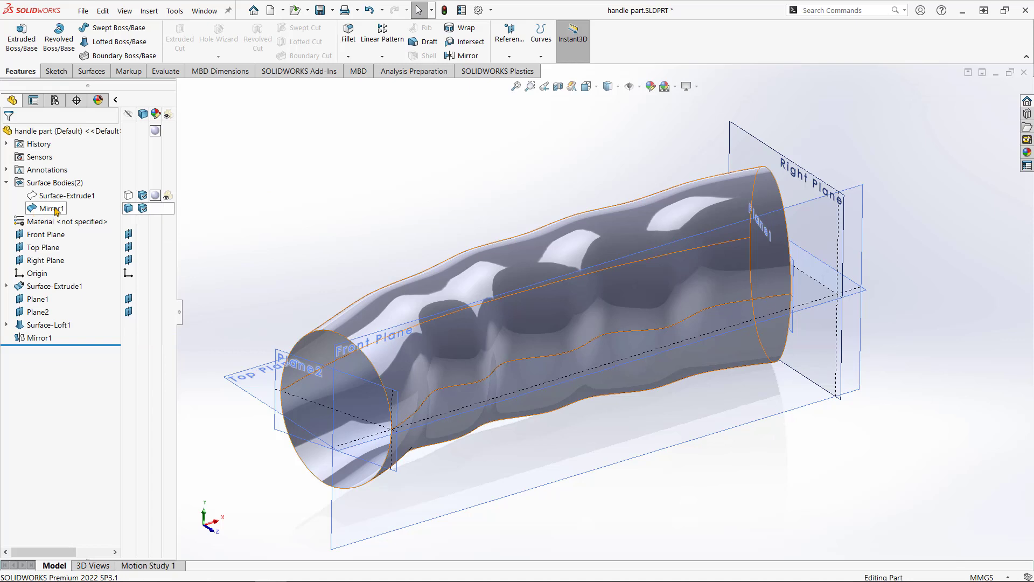
# Highlight the mirrored surface body to check its extent, clear the selection and return to the surface tools.
pyautogui.click(51, 208)
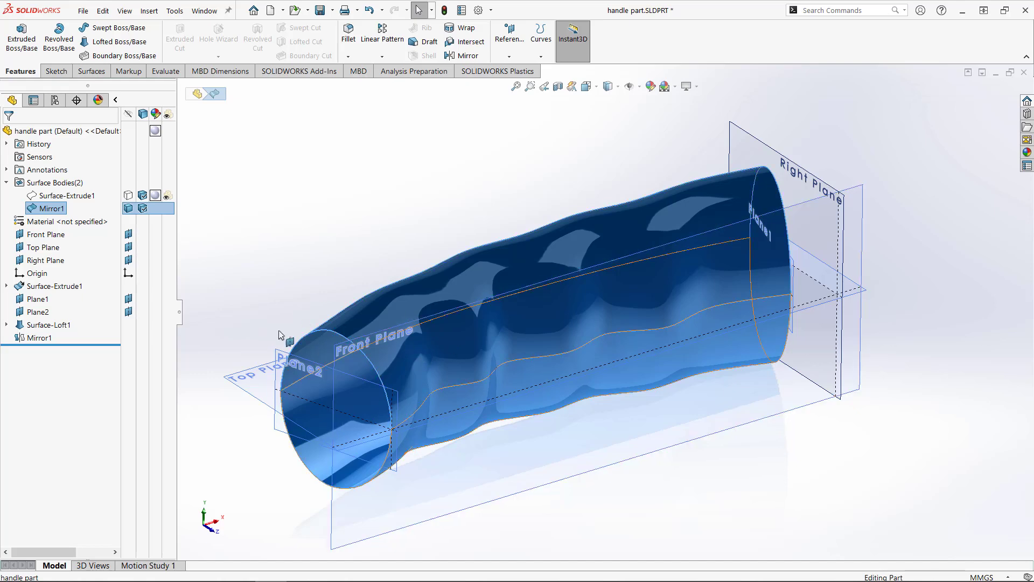
pyautogui.click(300, 265)
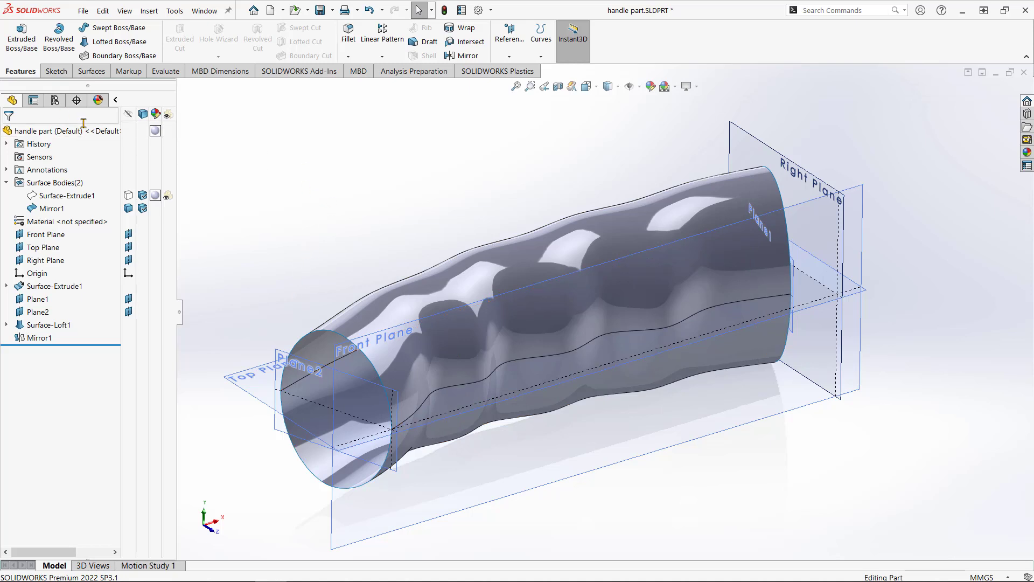
pyautogui.click(92, 73)
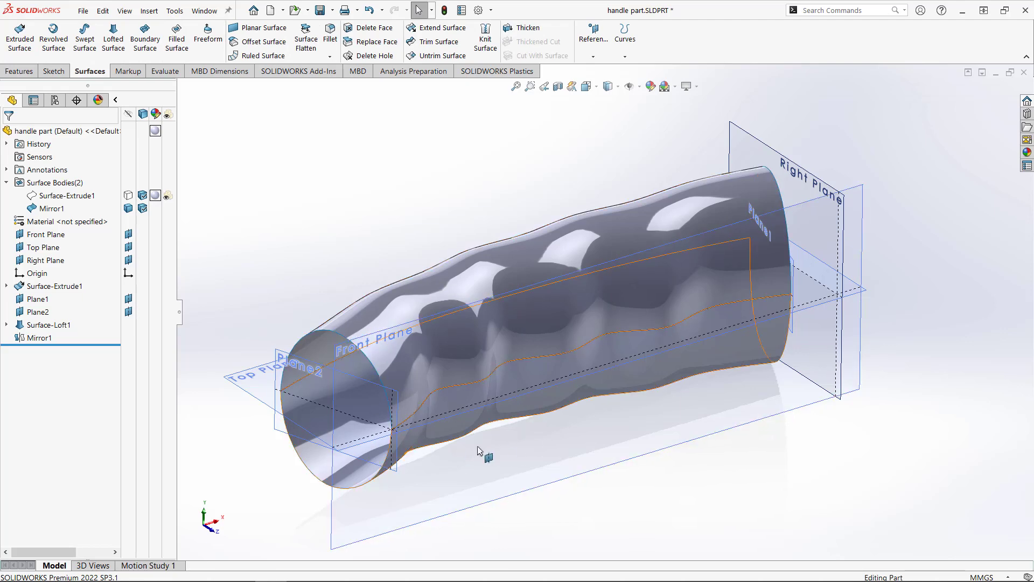
# Set up a Thicken feature on the knitted Mirror1 surface with a thickness of 1.60 mm.
pyautogui.click(529, 28)
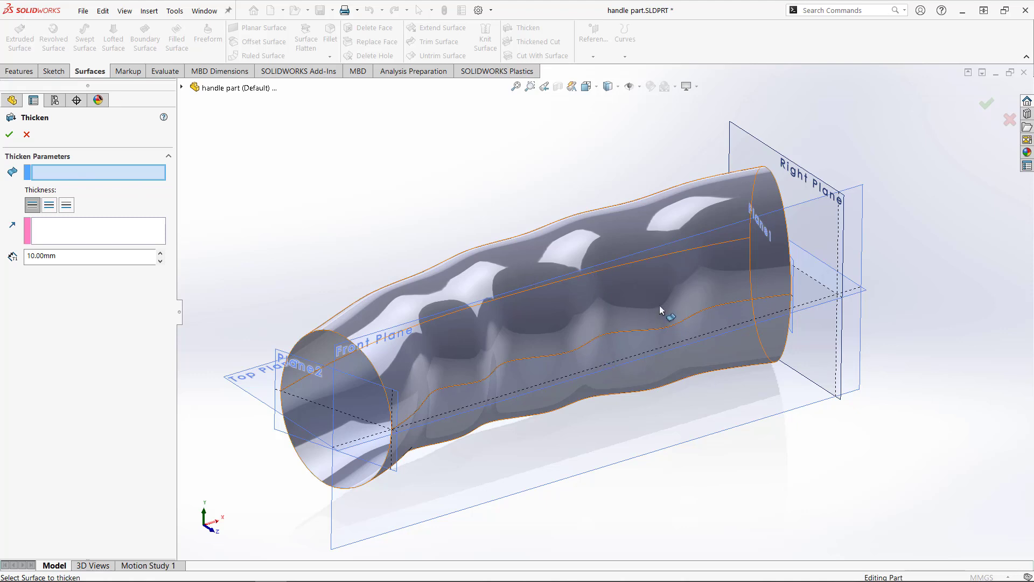
pyautogui.click(730, 347)
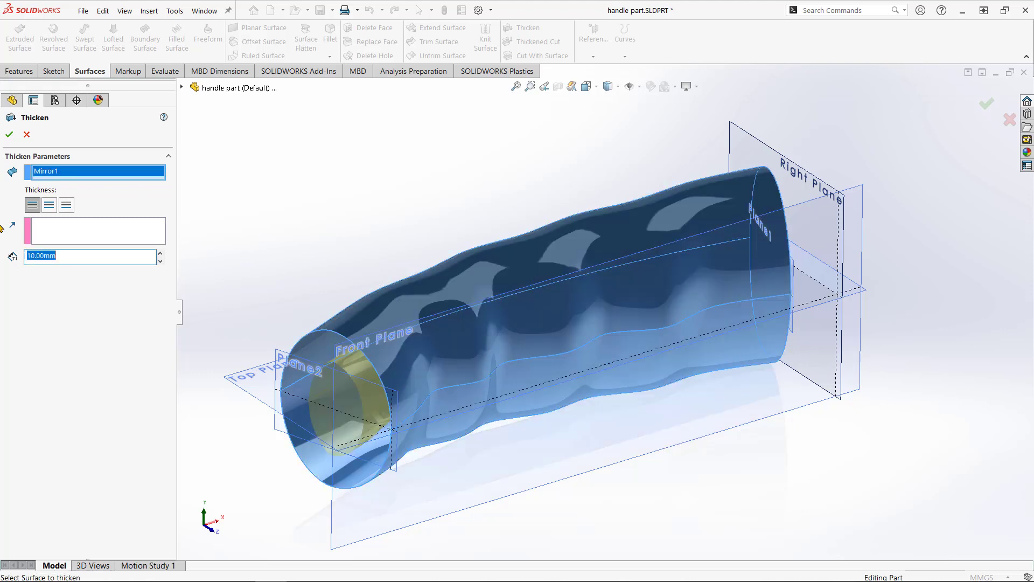
pyautogui.moveTo(92, 257); pyautogui.dragTo(0, 256)
pyautogui.write('1.6')
pyautogui.press('Return')
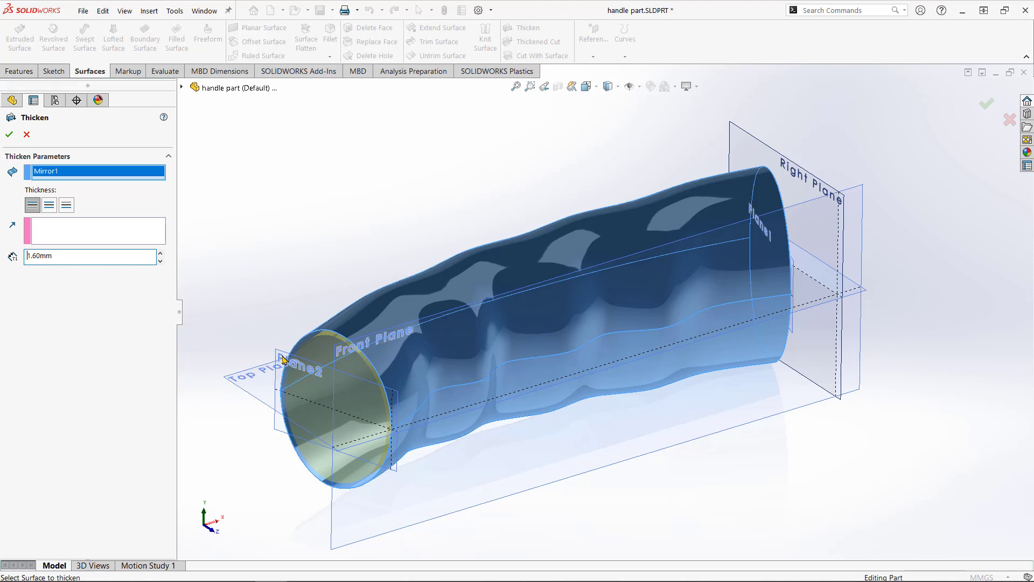
pyautogui.scroll(-2, 291, 355)
pyautogui.scroll(2, 722, 343)
pyautogui.scroll(-1, 800, 310)
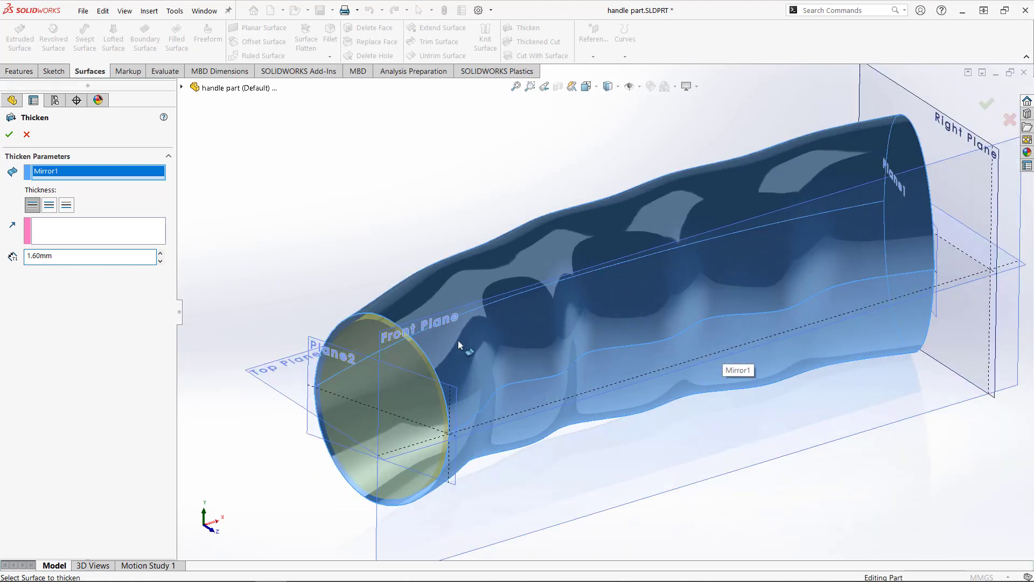
pyautogui.scroll(-1, 458, 345)
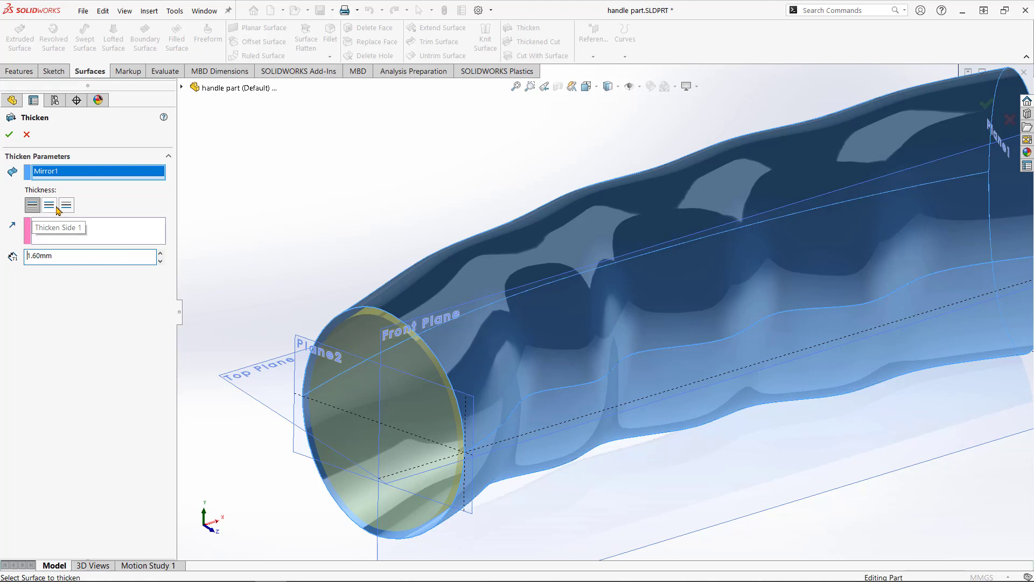
# Preview thickening on both sides and on the outer side, return to Thicken Side 1 and create the solid.
pyautogui.click(49, 205)
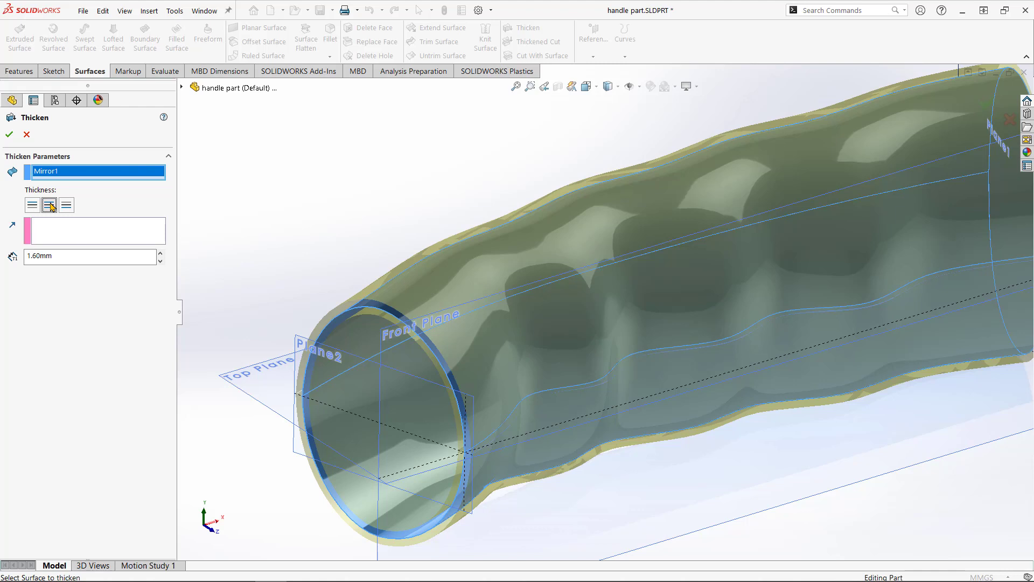
pyautogui.click(69, 207)
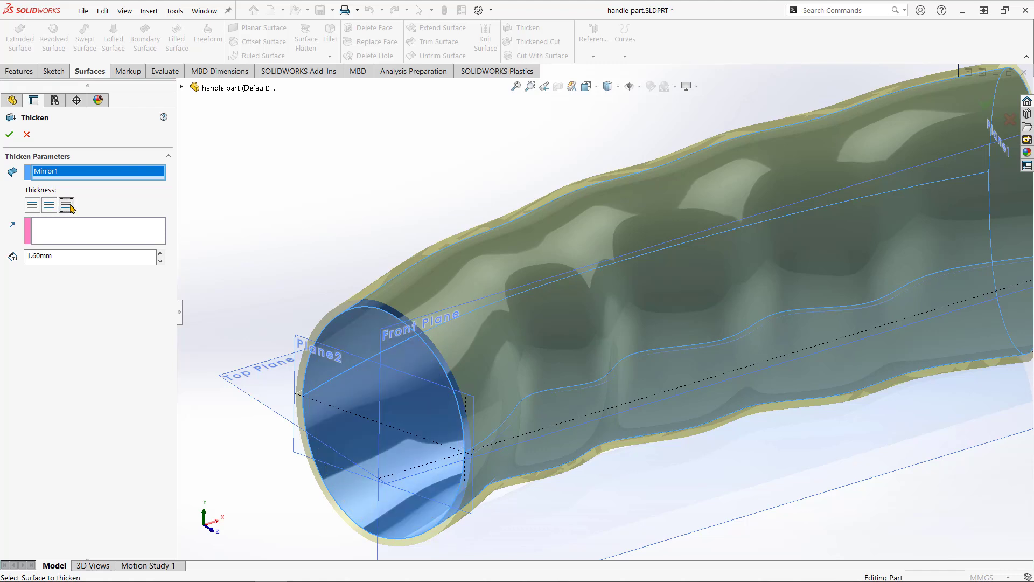
pyautogui.click(32, 205)
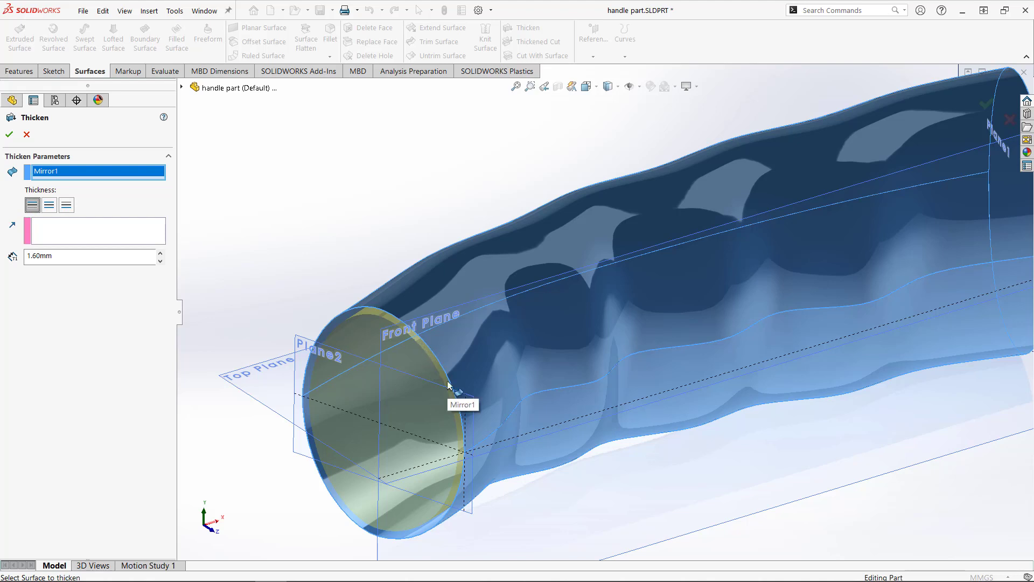
pyautogui.click(10, 135)
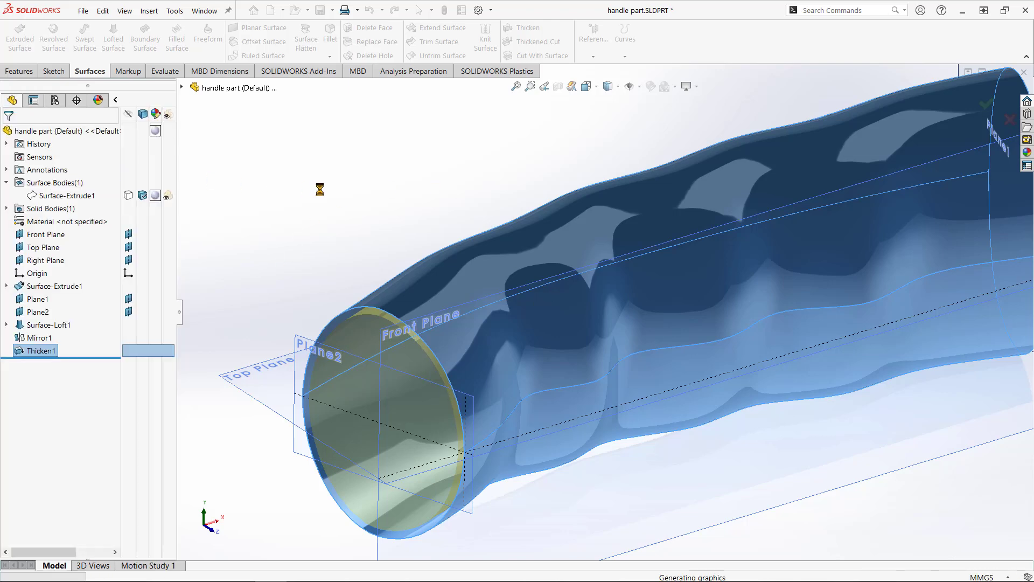
pyautogui.scroll(3, 653, 310)
pyautogui.scroll(-5, 535, 344)
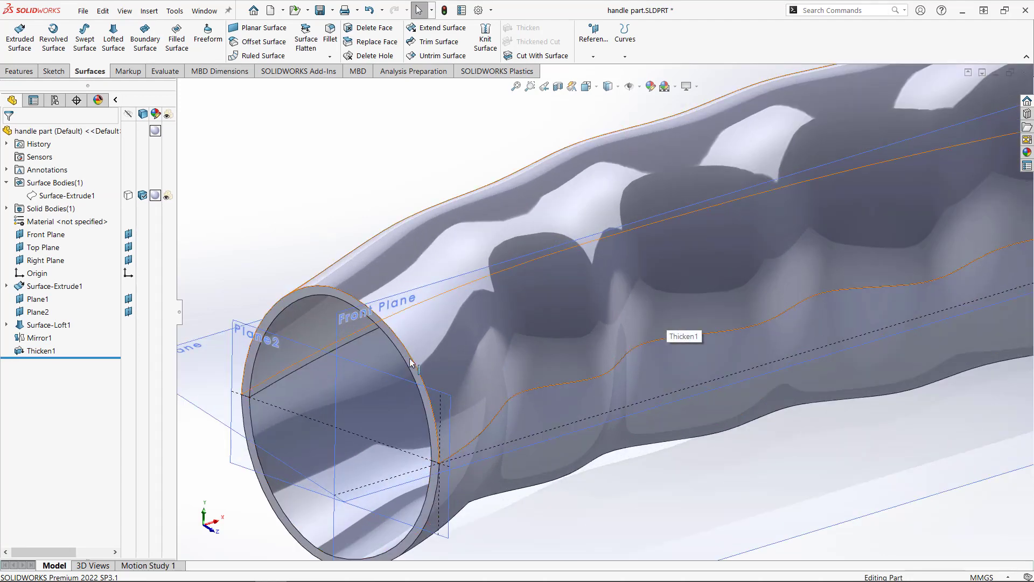
# Highlight the Surface-Extrude1 body, show it briefly for comparison with the thickened handle and hide it again.
pyautogui.click(68, 197)
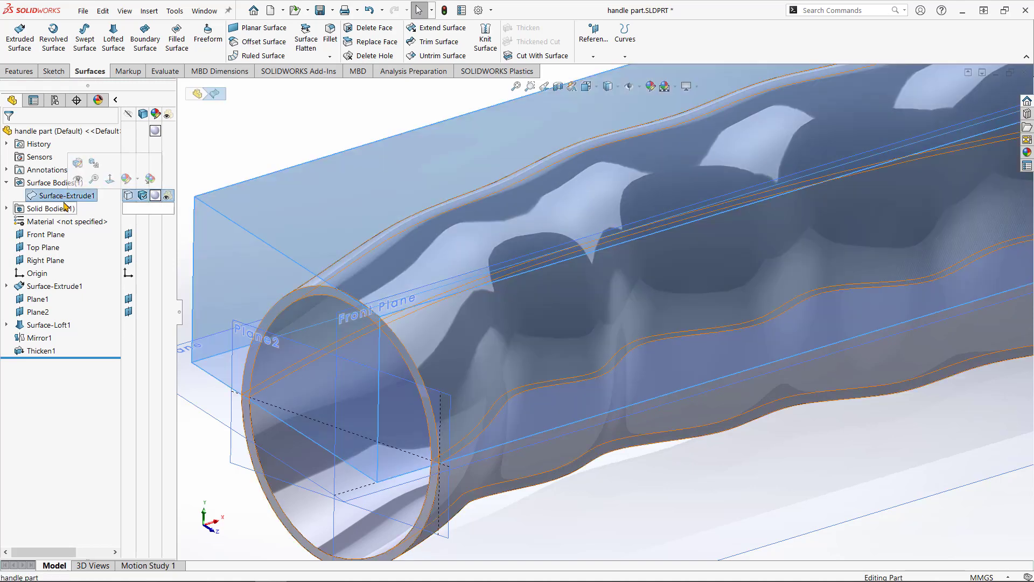
pyautogui.scroll(5, 668, 229)
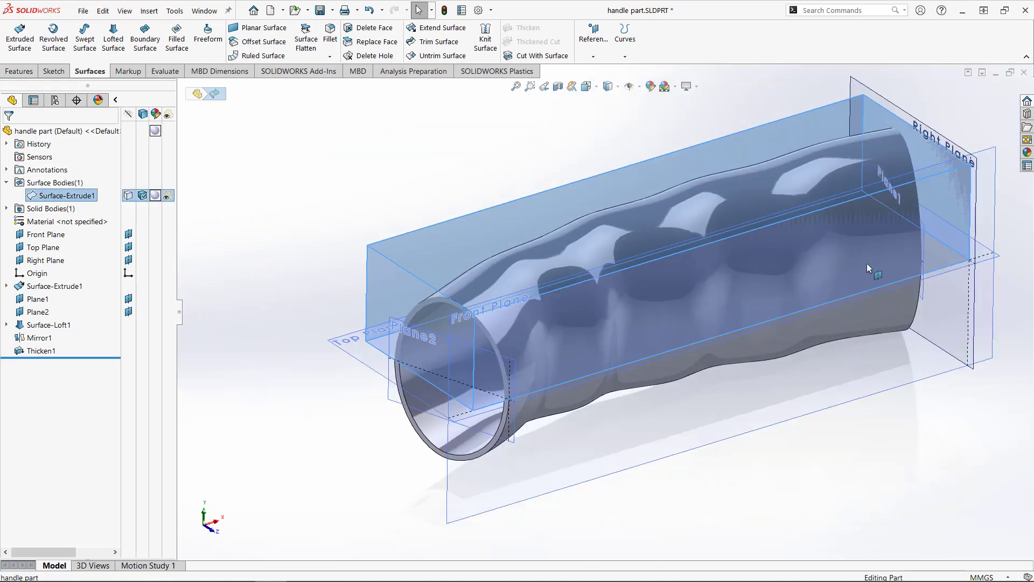
pyautogui.click(397, 154)
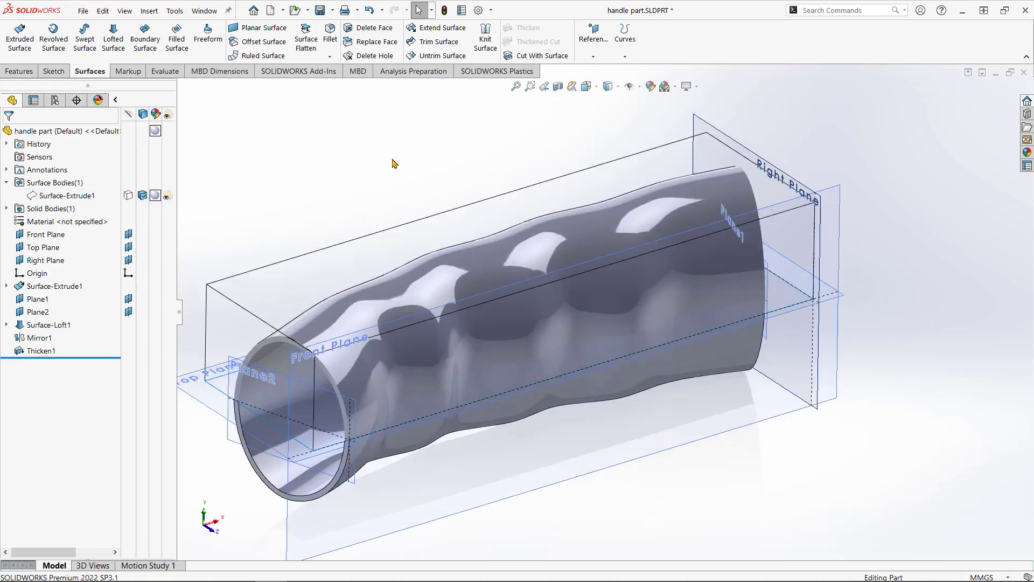
pyautogui.click(77, 197)
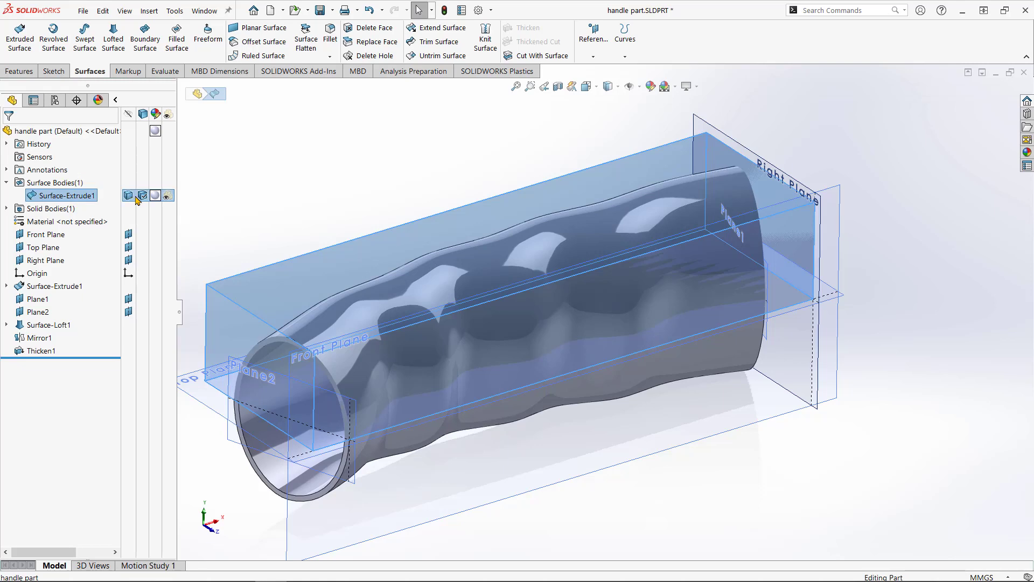
pyautogui.click(409, 152)
pyautogui.moveTo(483, 219); pyautogui.dragTo(395, 297, button='middle')
pyautogui.click(130, 195)
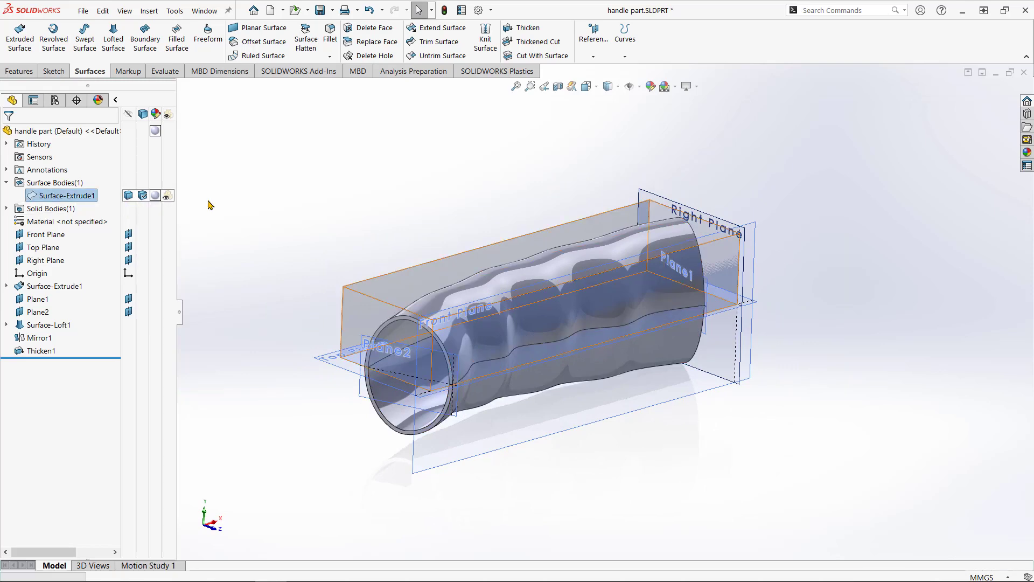
pyautogui.scroll(2, 507, 264)
pyautogui.scroll(-1, 568, 272)
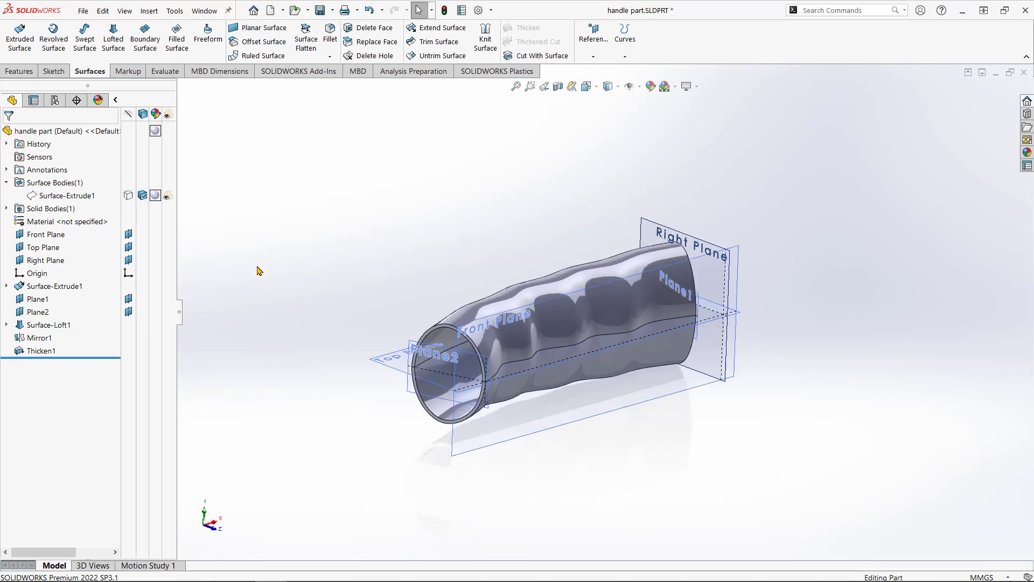
# Expand the solid bodies list, highlight the Thicken1 body in the model and clear the selection.
pyautogui.click(6, 209)
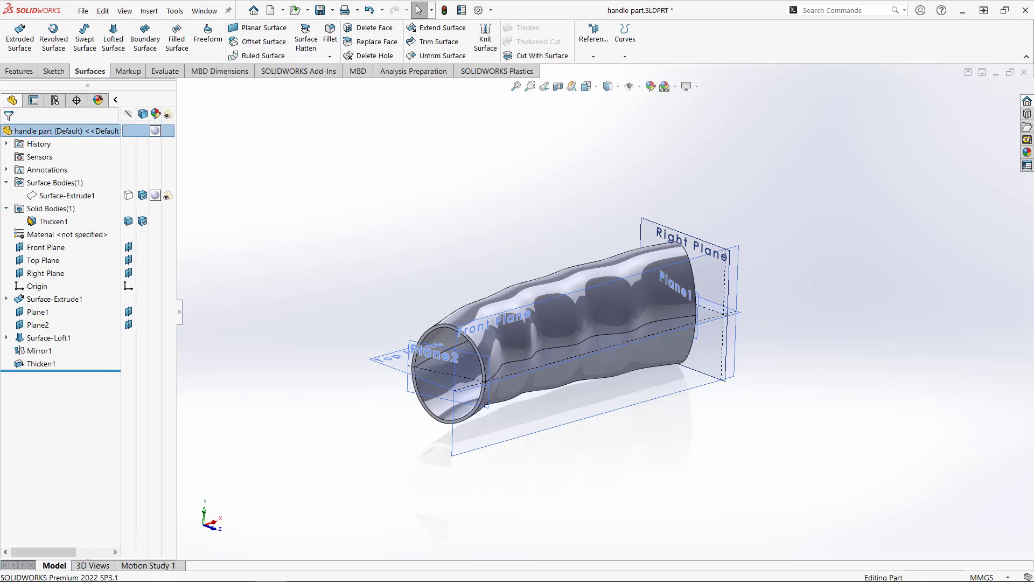
pyautogui.click(52, 222)
pyautogui.scroll(-2, 542, 360)
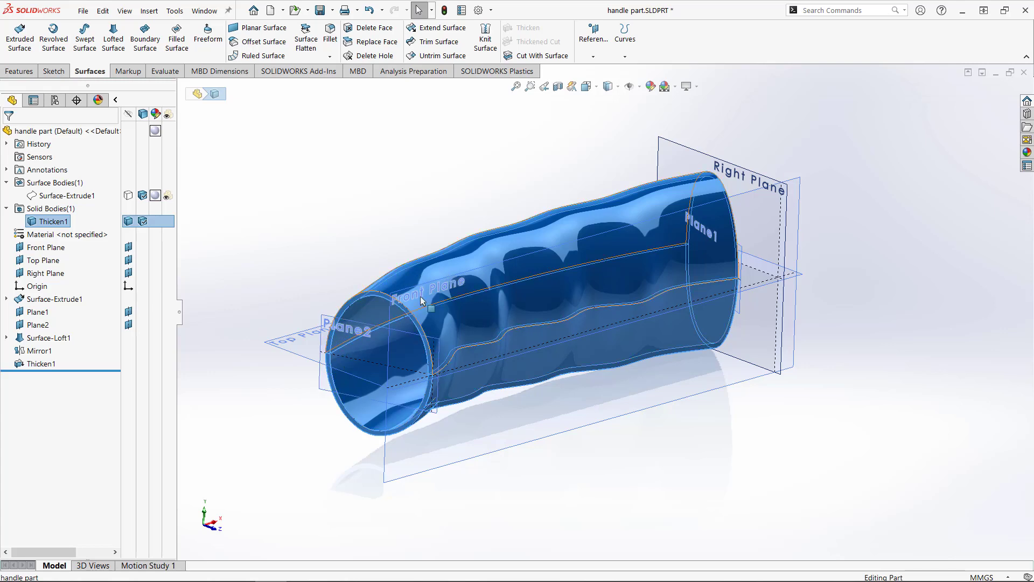
pyautogui.click(276, 200)
pyautogui.moveTo(332, 184); pyautogui.dragTo(348, 230, button='middle')
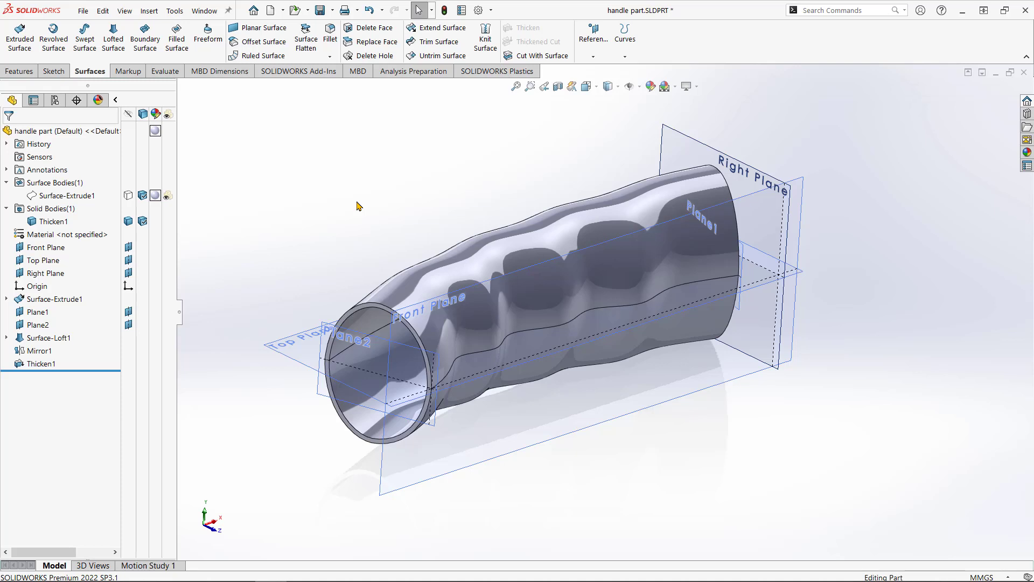
# Cut the thickened handle with the Top Plane using Cut With Surface, removing the half below the plane.
pyautogui.click(521, 56)
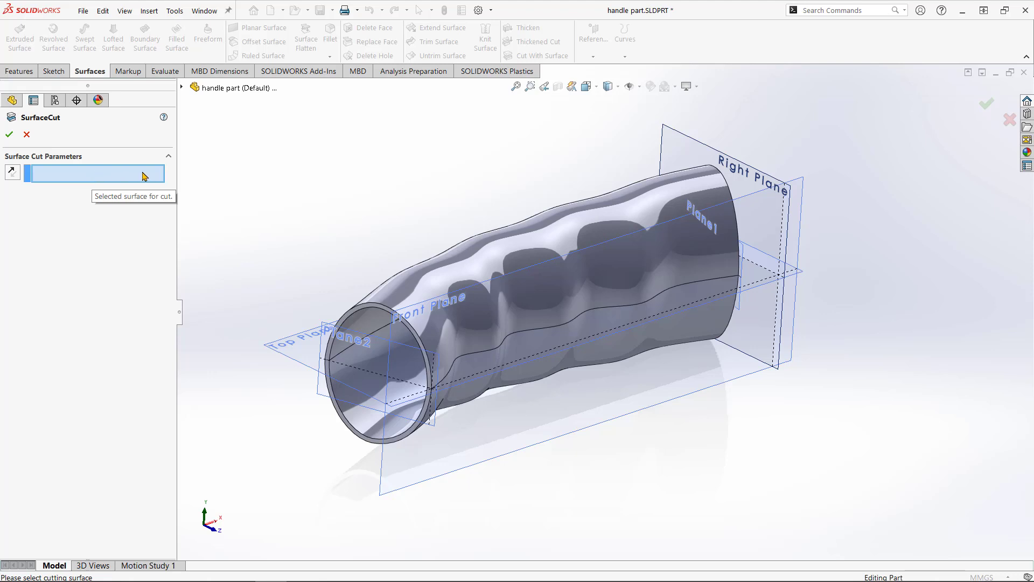
pyautogui.click(285, 345)
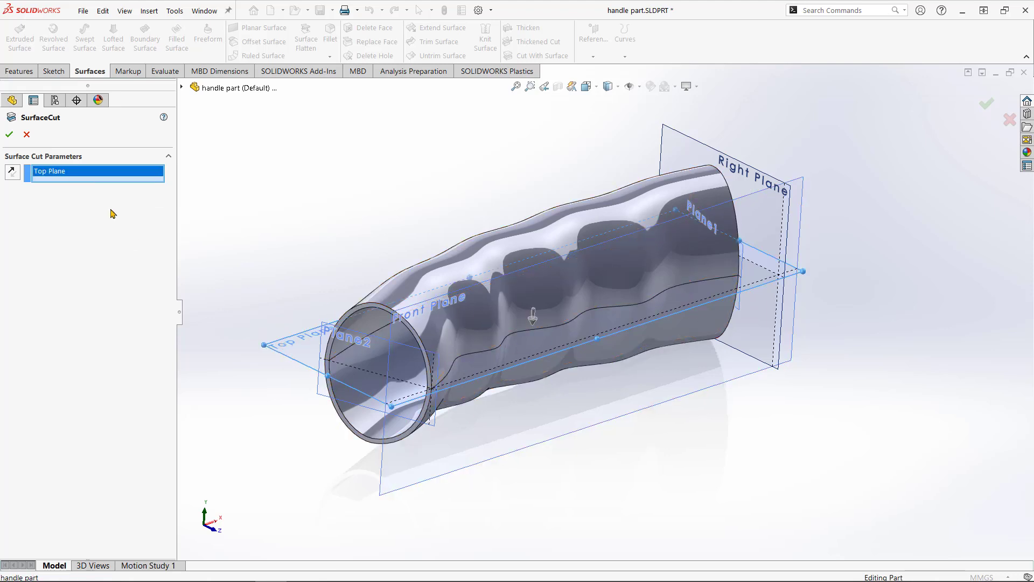
pyautogui.scroll(-3, 534, 312)
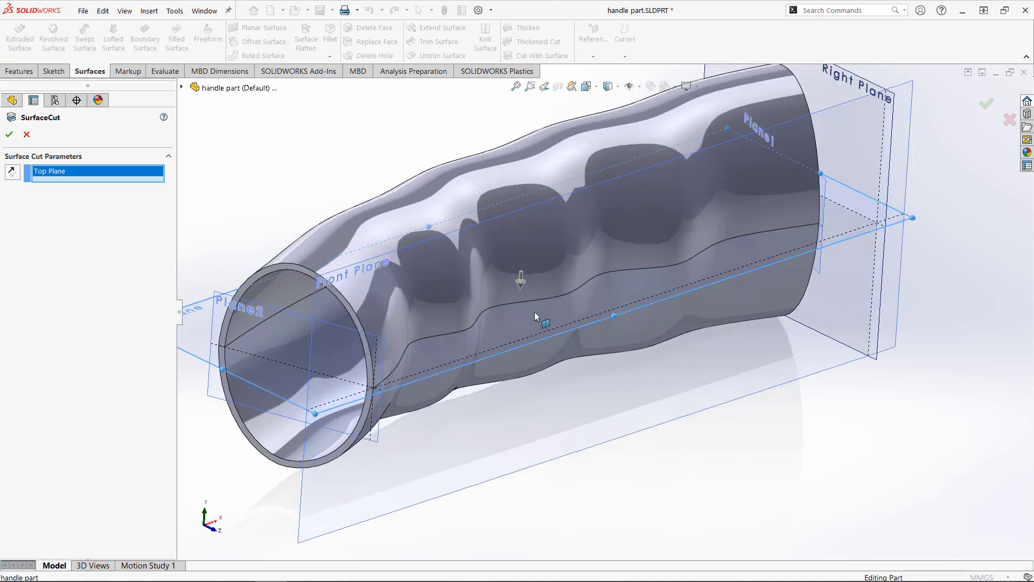
pyautogui.click(522, 267)
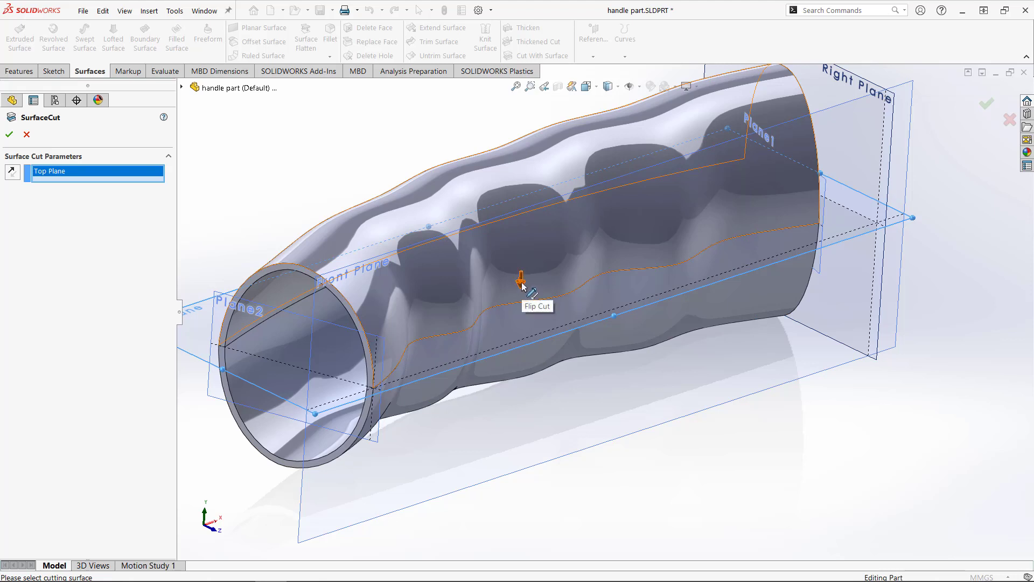
pyautogui.click(9, 134)
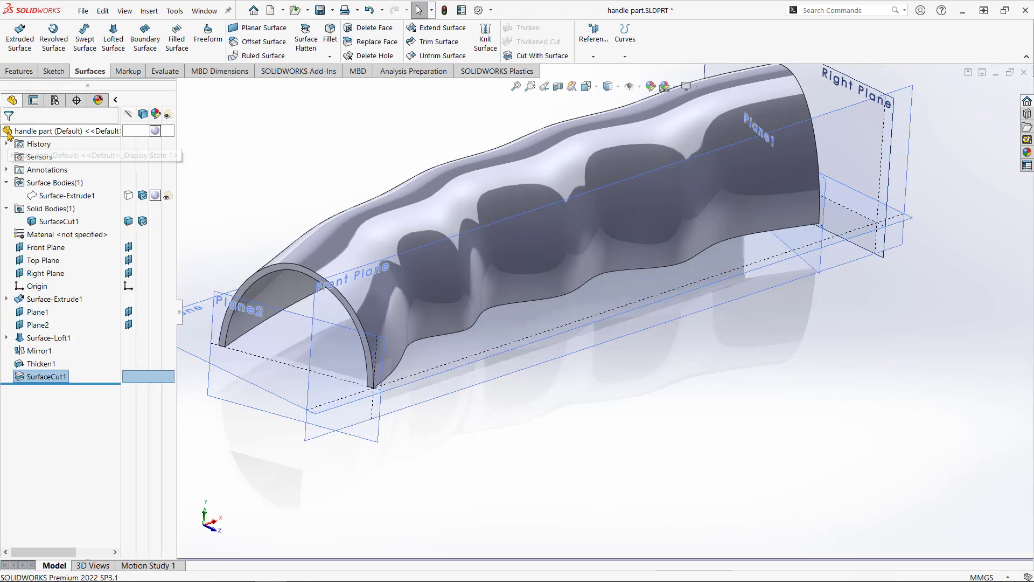
pyautogui.click(349, 170)
# Examine the cut half shell and highlight the Mirror1, Thicken1 and SurfaceCut1 features to review how it was built.
pyautogui.scroll(3, 491, 188)
pyautogui.scroll(-1, 494, 154)
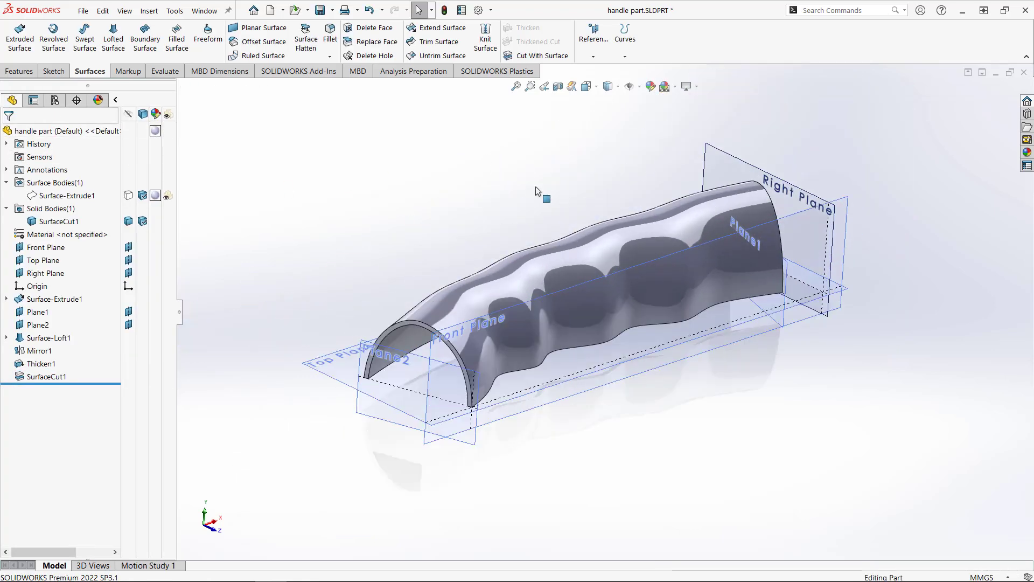
pyautogui.scroll(-2, 537, 190)
pyautogui.scroll(1, 720, 362)
pyautogui.scroll(-2, 718, 358)
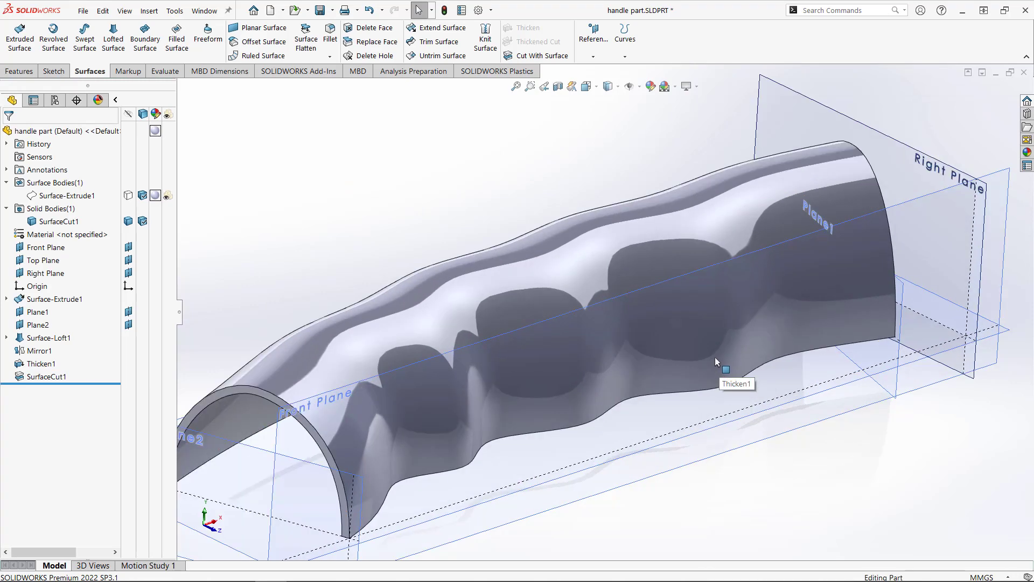
pyautogui.scroll(2, 715, 356)
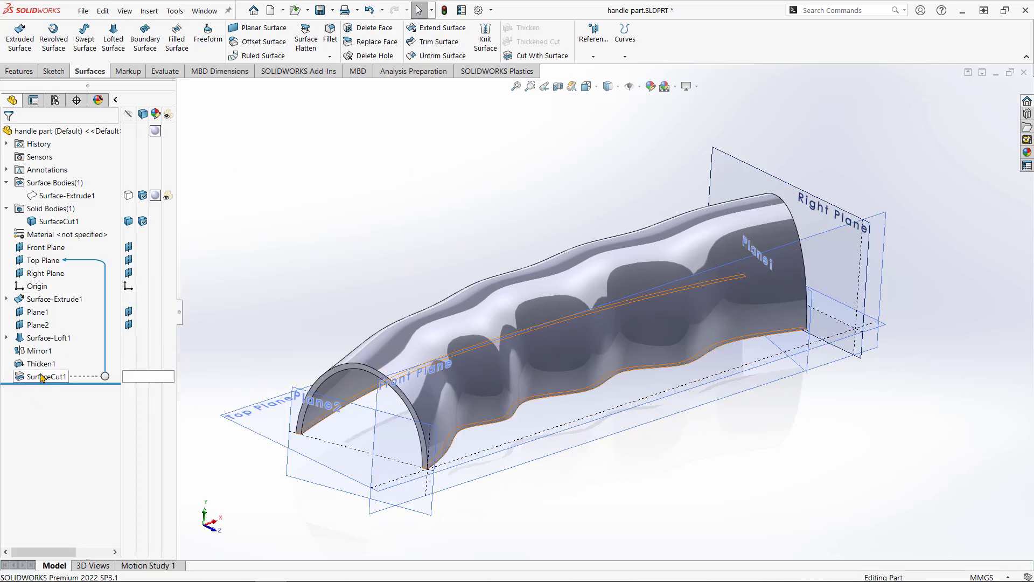
pyautogui.click(39, 350)
pyautogui.click(38, 364)
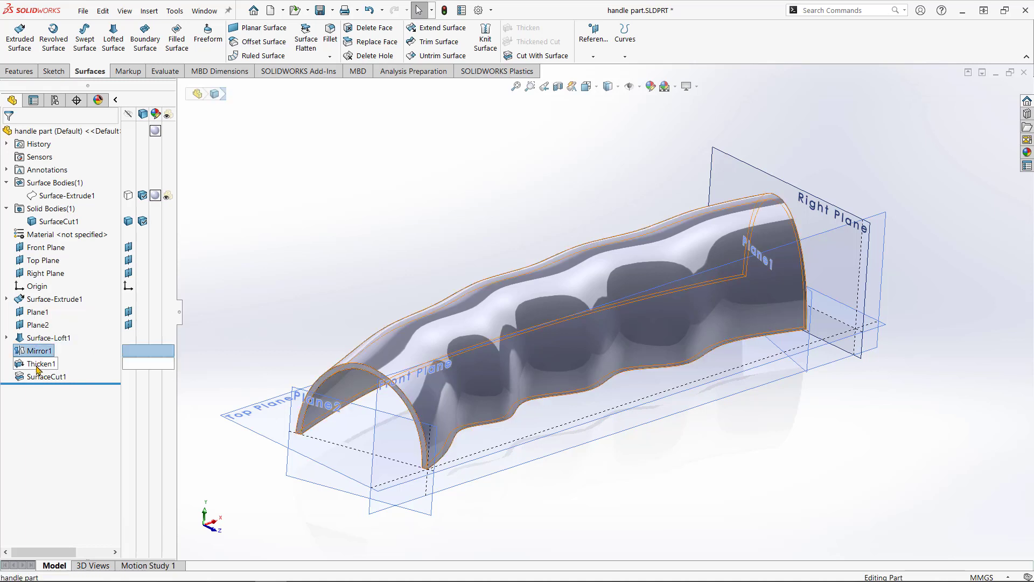
pyautogui.click(38, 376)
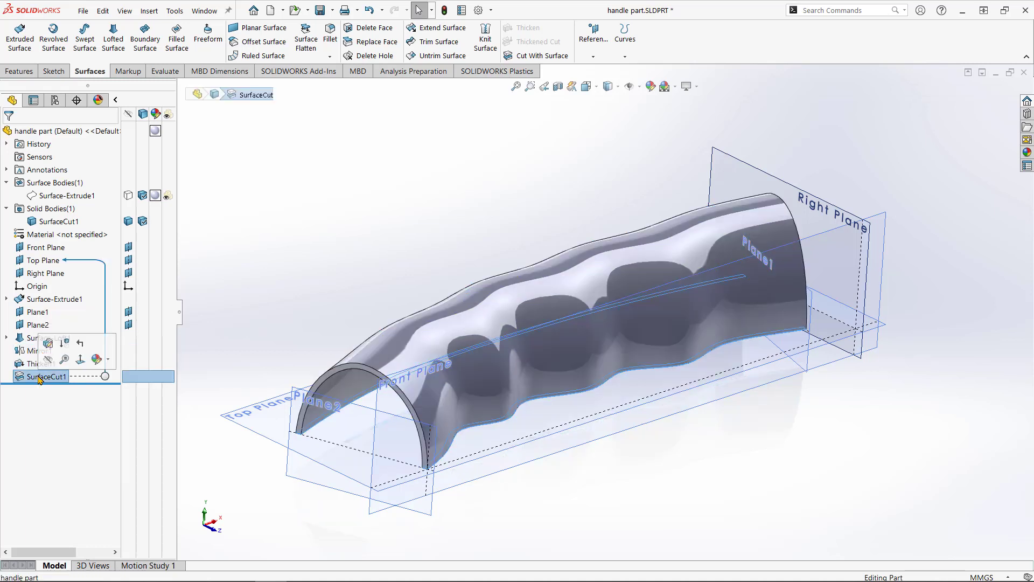
pyautogui.click(268, 291)
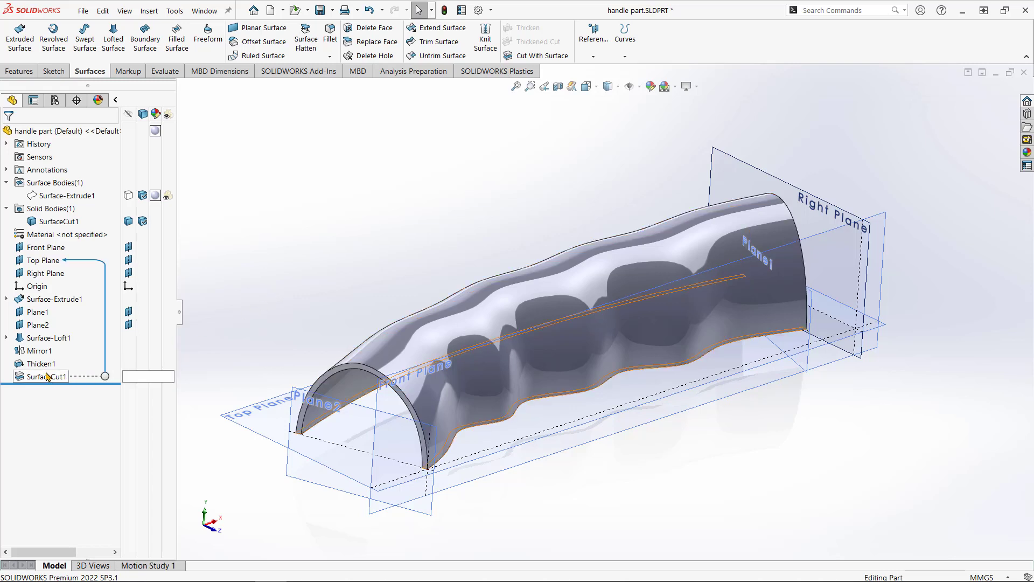
pyautogui.click(41, 351)
pyautogui.click(52, 376)
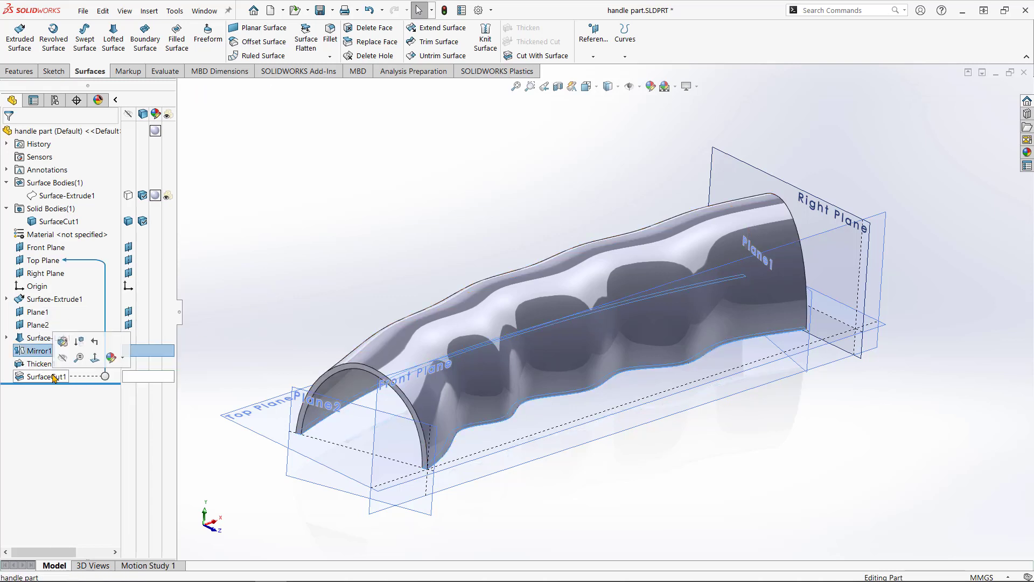
pyautogui.click(284, 274)
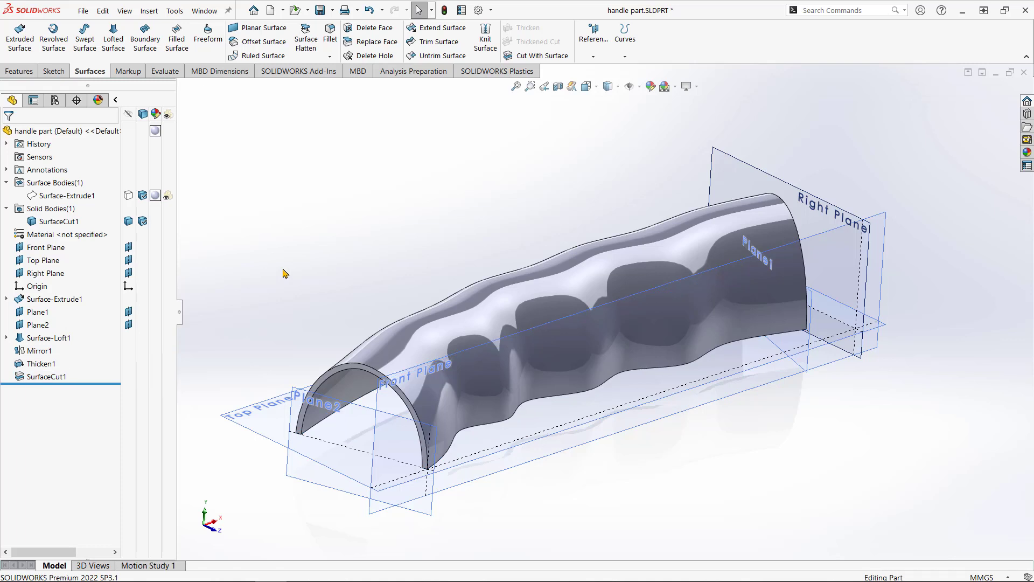
pyautogui.click(37, 352)
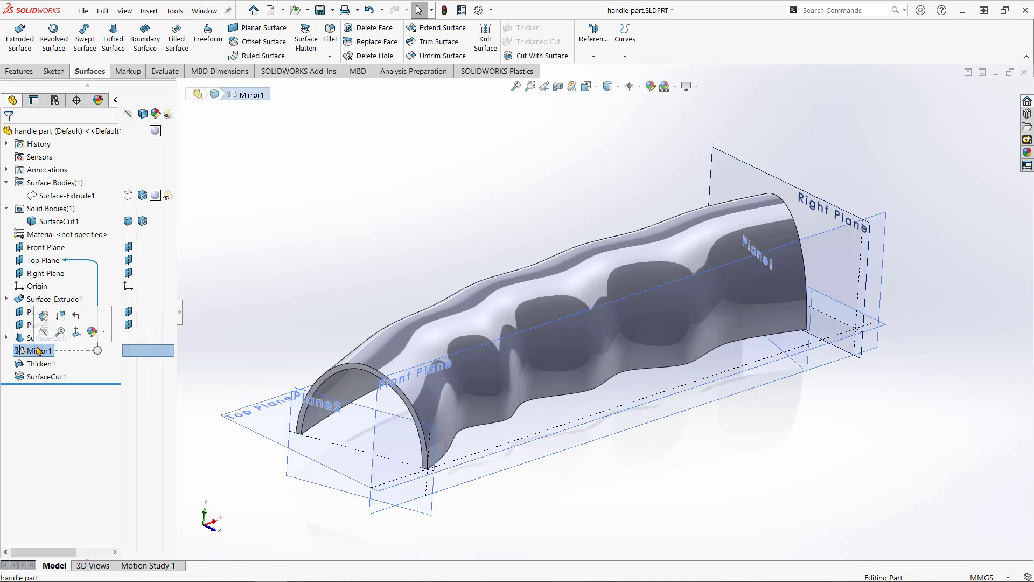
pyautogui.click(50, 377)
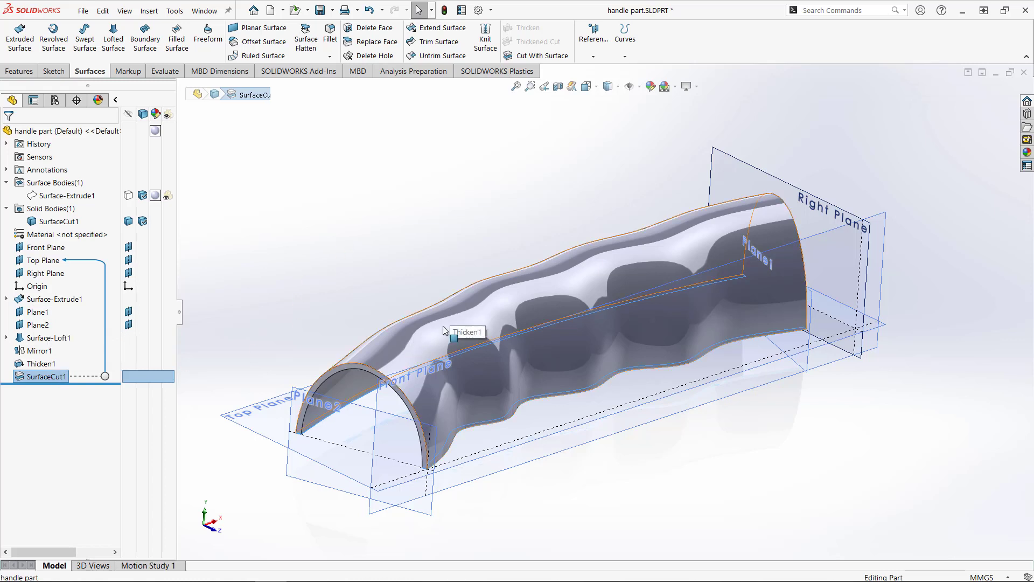
pyautogui.click(347, 288)
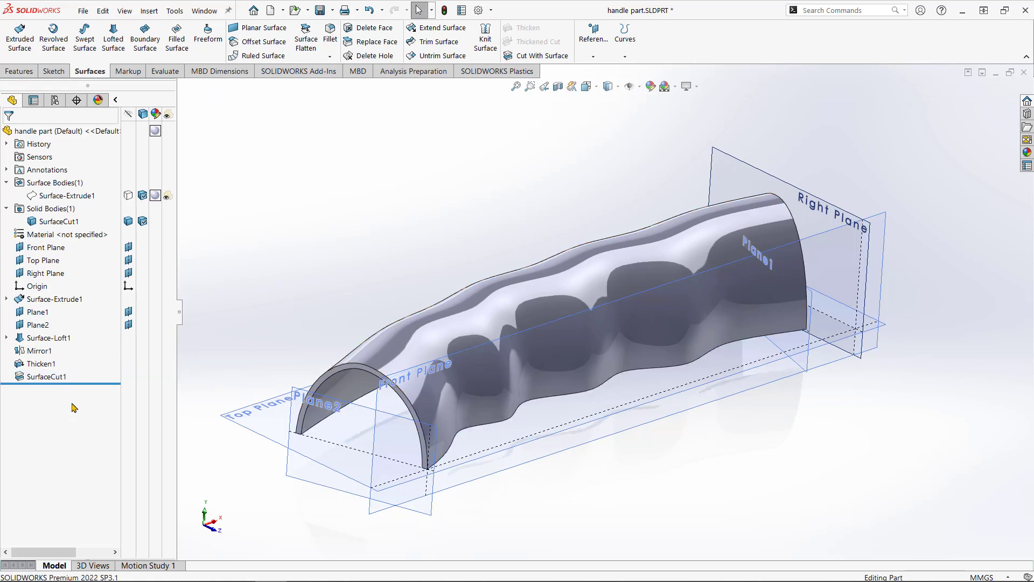
# Roll the feature history back to just after Surface-Loft1, leaving out the mirror, thicken and surface cut.
pyautogui.moveTo(94, 383); pyautogui.dragTo(89, 345)
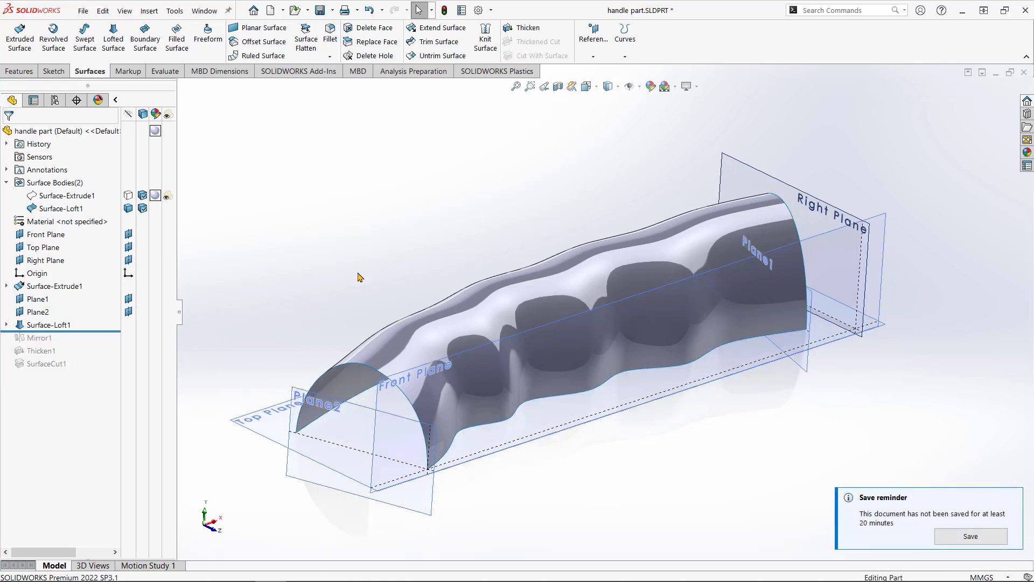
pyautogui.scroll(2, 379, 294)
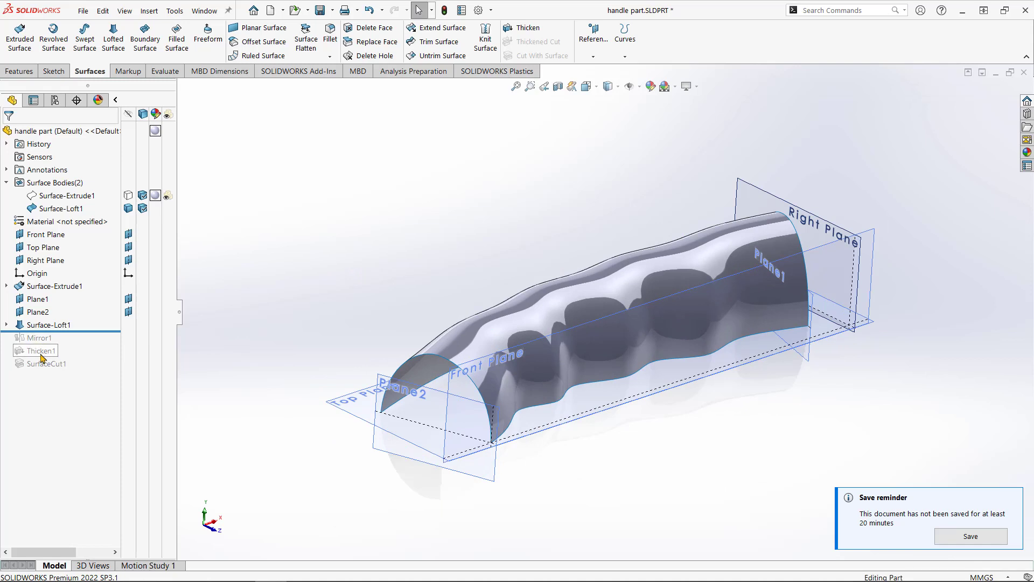
pyautogui.moveTo(43, 354)
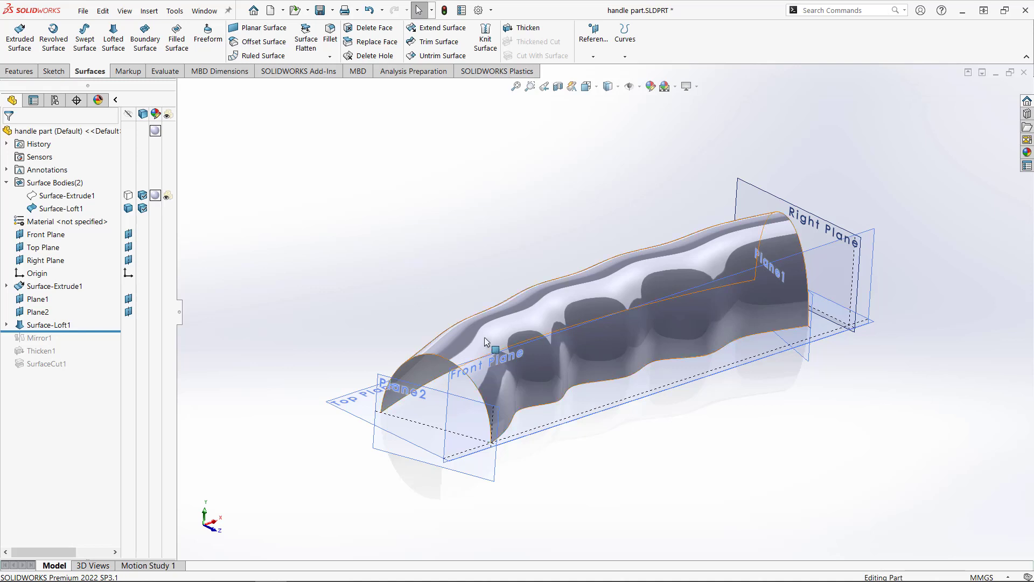
# Thicken the unmirrored Surface-Loft1 inward by 10 mm.
pyautogui.click(525, 28)
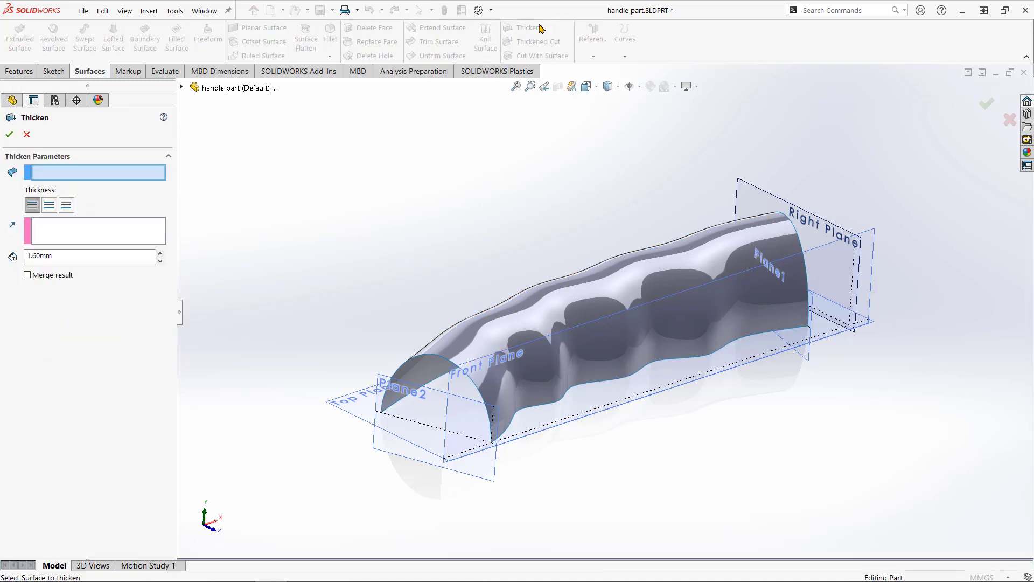
pyautogui.click(479, 336)
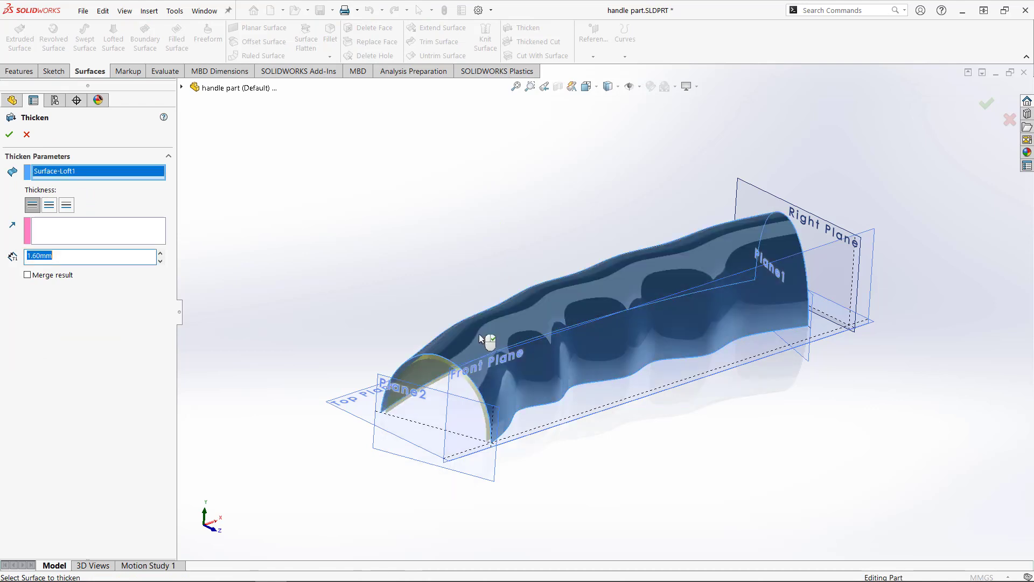
pyautogui.click(83, 259)
pyautogui.moveTo(83, 258); pyautogui.dragTo(26, 261)
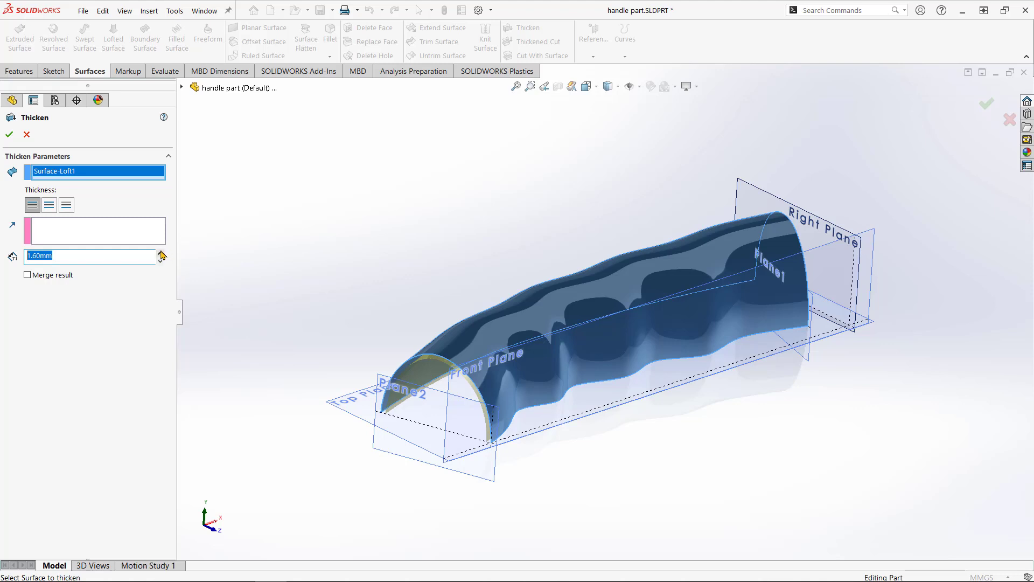
pyautogui.click(160, 253)
pyautogui.click(90, 256)
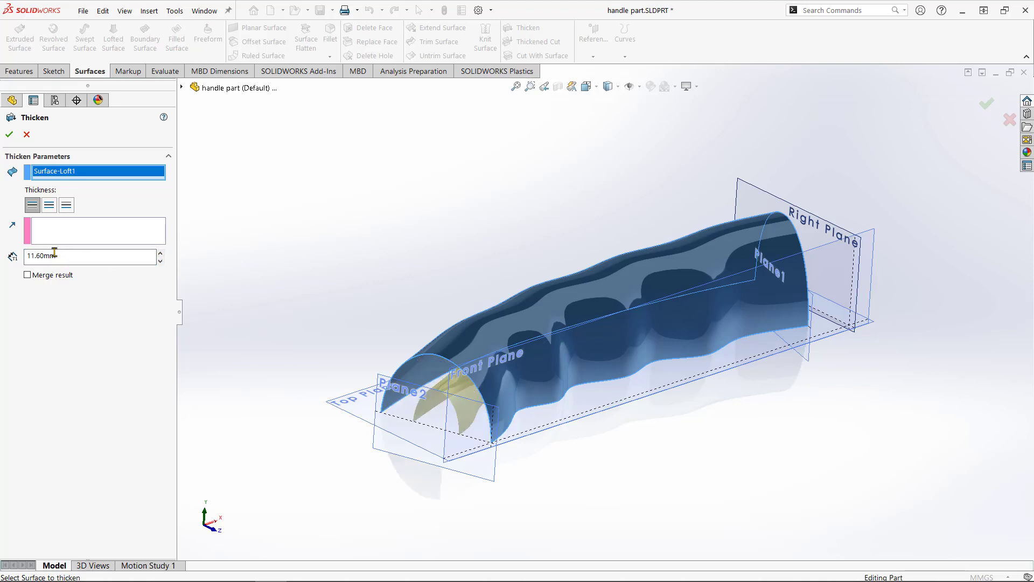
pyautogui.moveTo(64, 256); pyautogui.dragTo(13, 257)
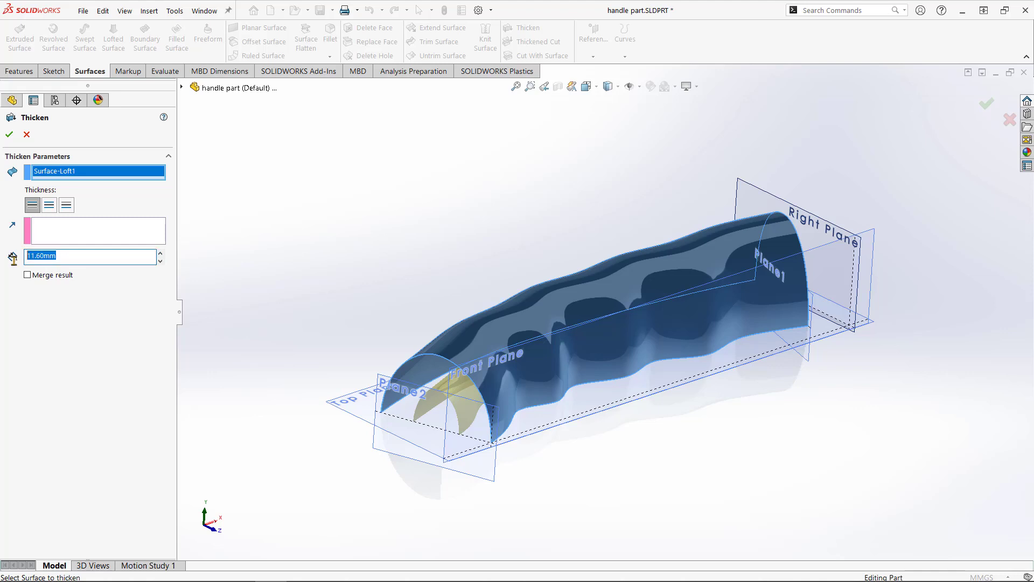
pyautogui.write('10')
pyautogui.press('Return')
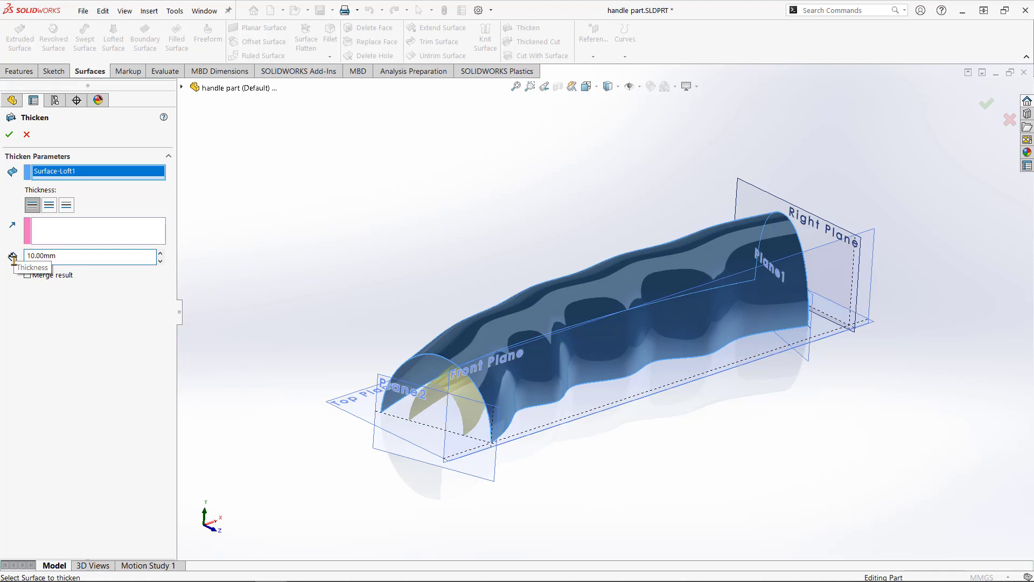
pyautogui.click(11, 137)
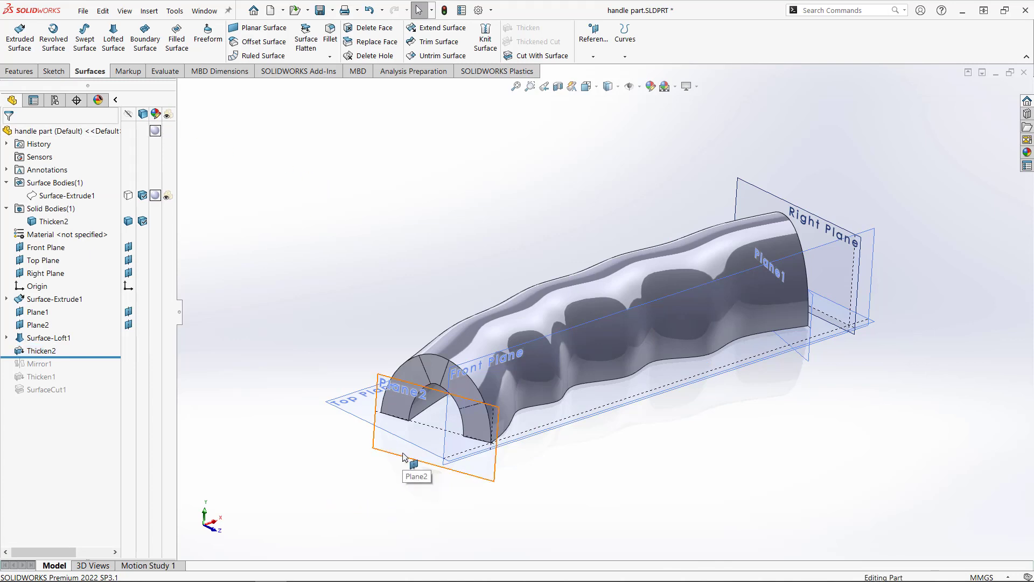
# View the thickened shell normal to the Right Plane and examine its lower edges against the Top Plane.
pyautogui.click(815, 222)
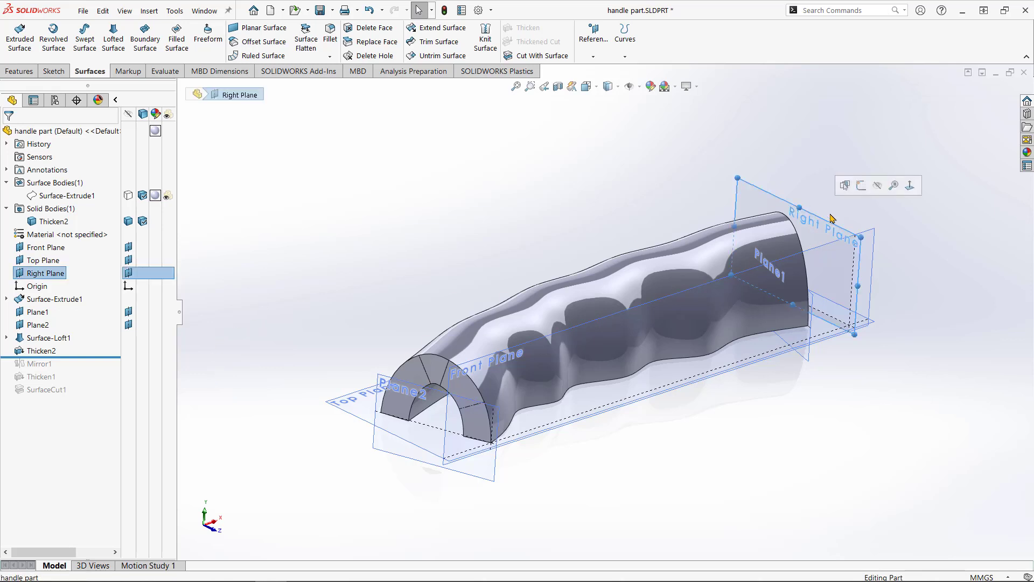
pyautogui.click(910, 186)
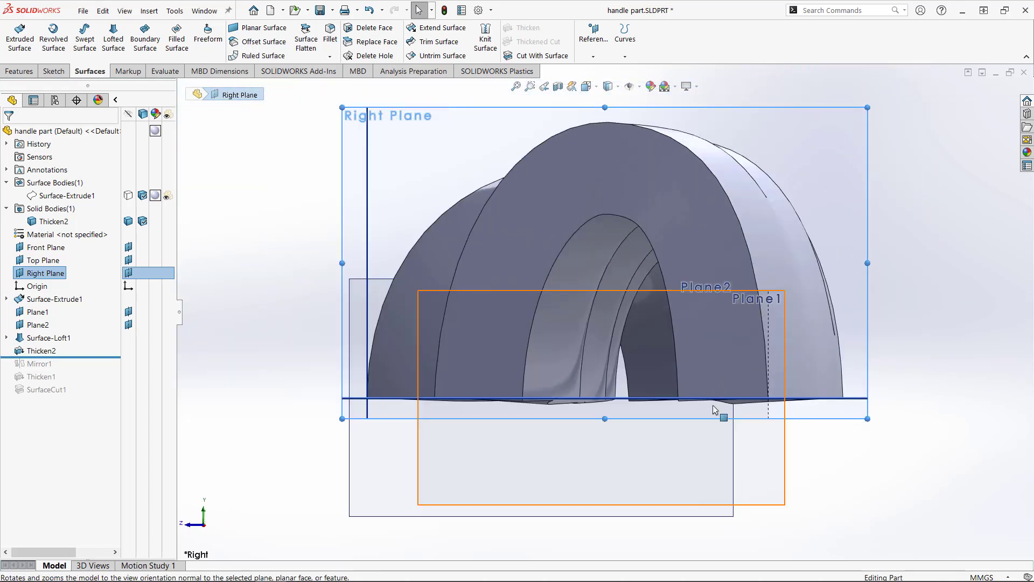
pyautogui.scroll(-2, 717, 411)
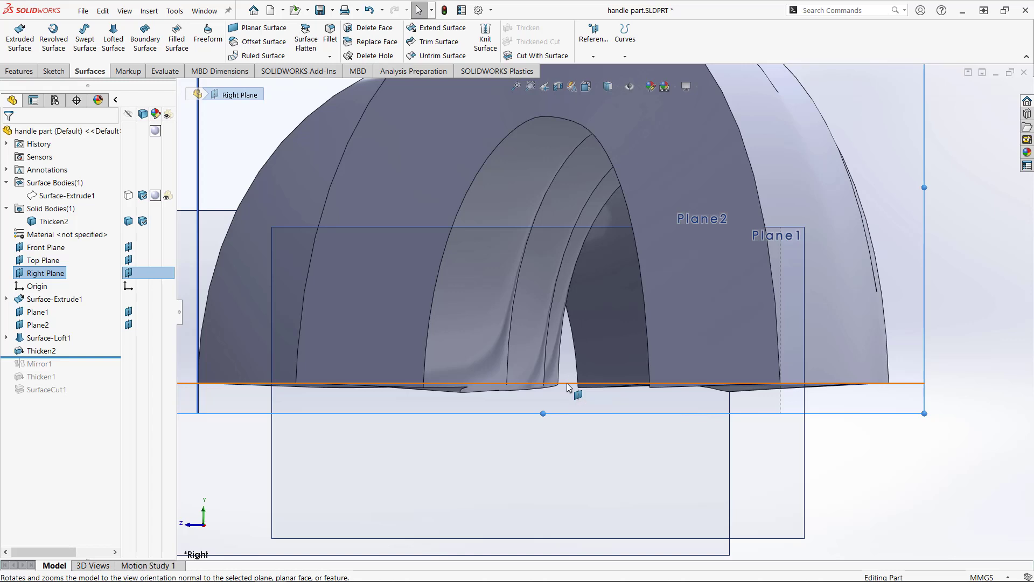
pyautogui.scroll(-1, 739, 389)
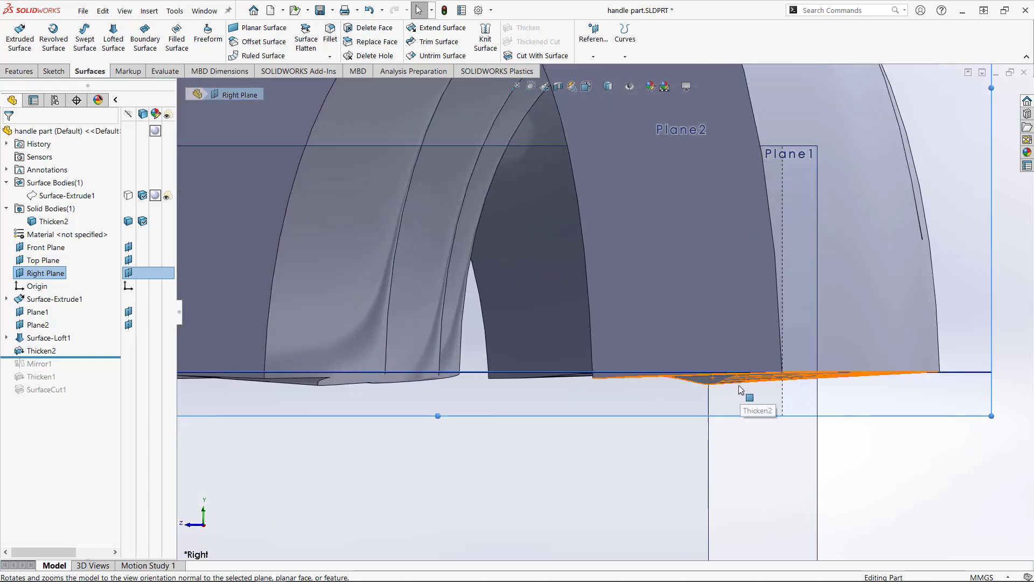
pyautogui.scroll(-3, 740, 389)
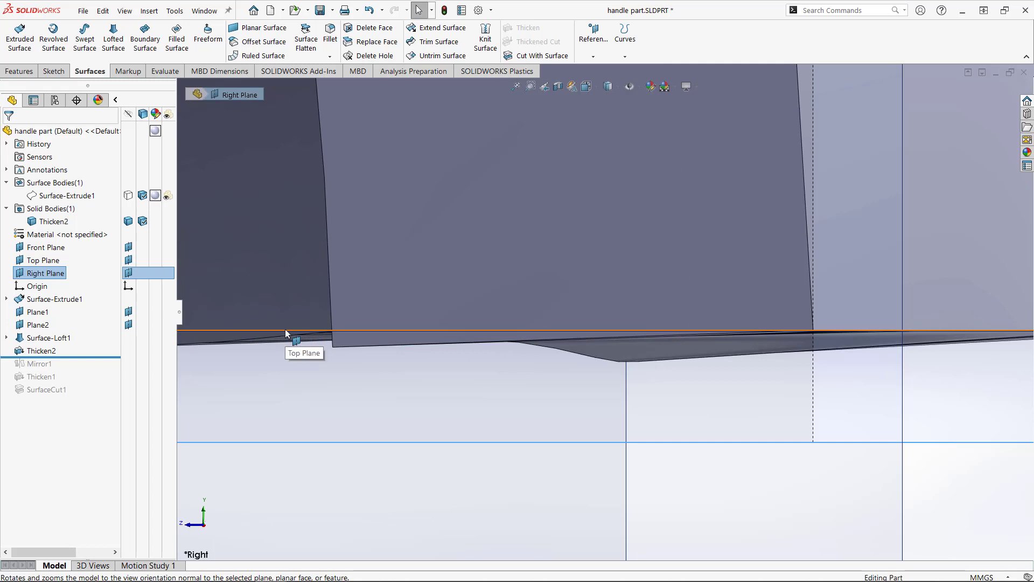
pyautogui.scroll(5, 628, 383)
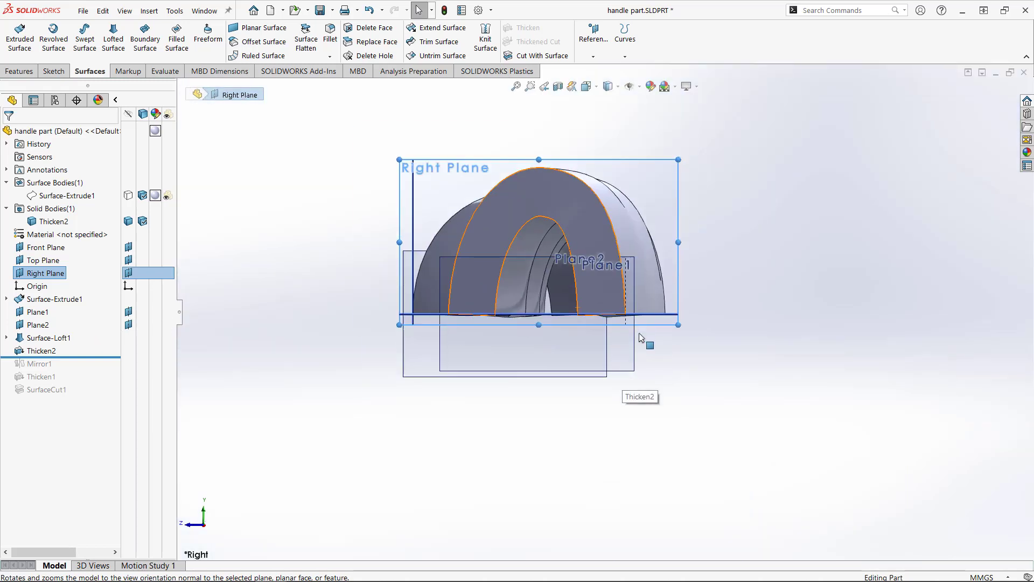
pyautogui.moveTo(710, 258); pyautogui.dragTo(602, 312, button='middle')
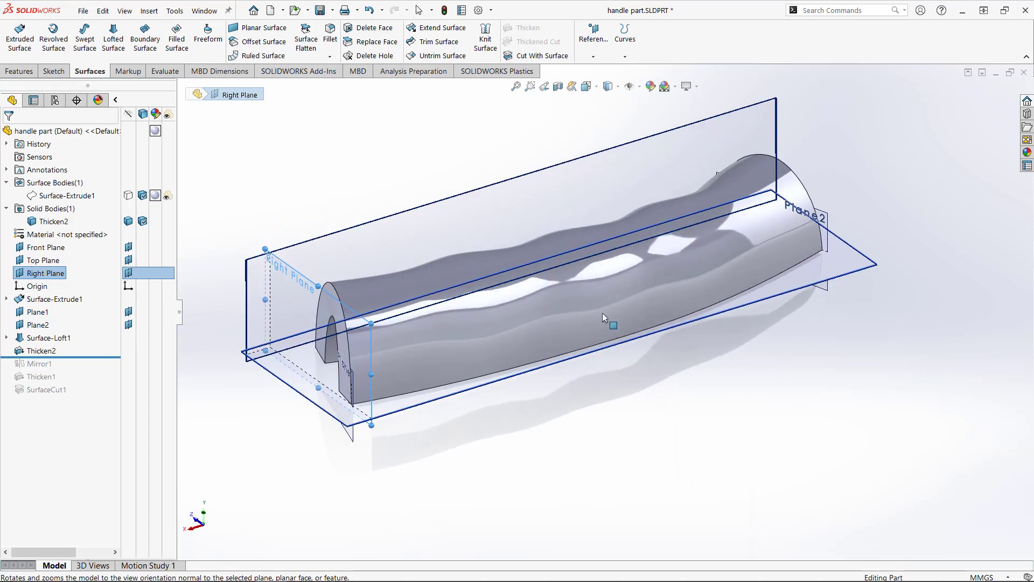
pyautogui.scroll(2, 603, 313)
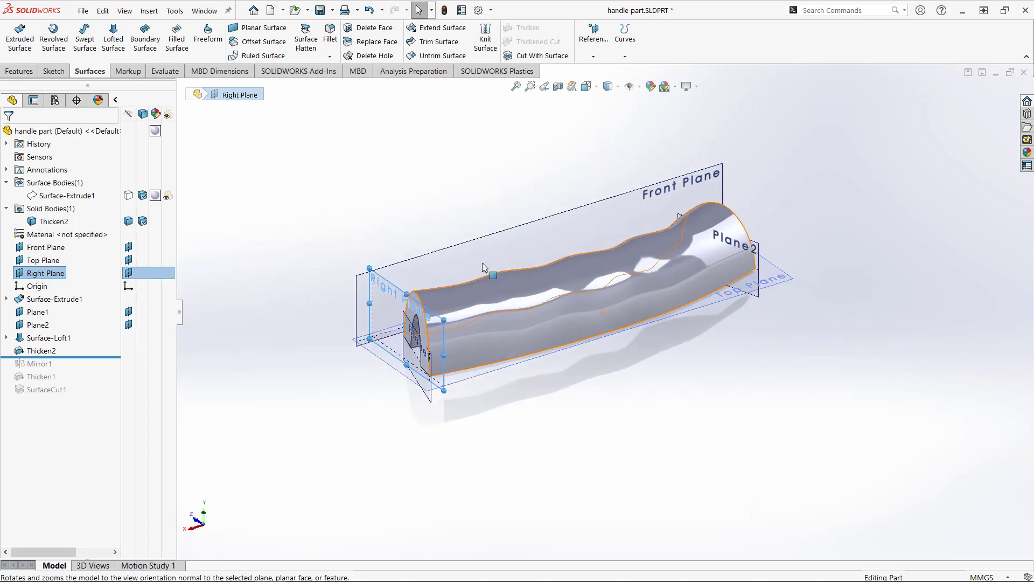
# Show the Surface-Extrude1 body around the thickened shell and inspect its height dimension.
pyautogui.click(129, 197)
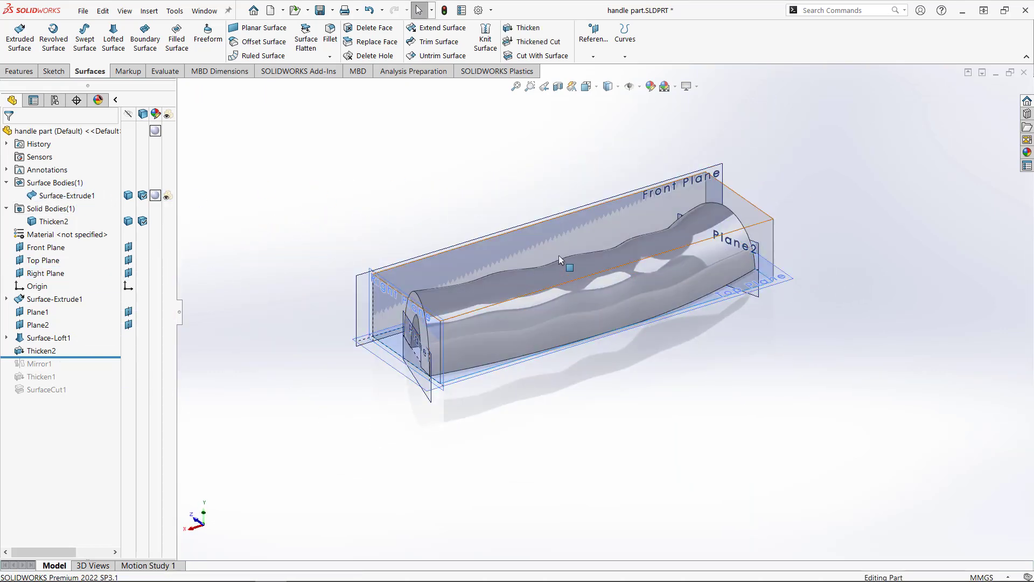
pyautogui.click(554, 240)
pyautogui.moveTo(554, 264); pyautogui.dragTo(506, 330, button='middle')
pyautogui.scroll(-1, 414, 305)
pyautogui.scroll(-3, 414, 308)
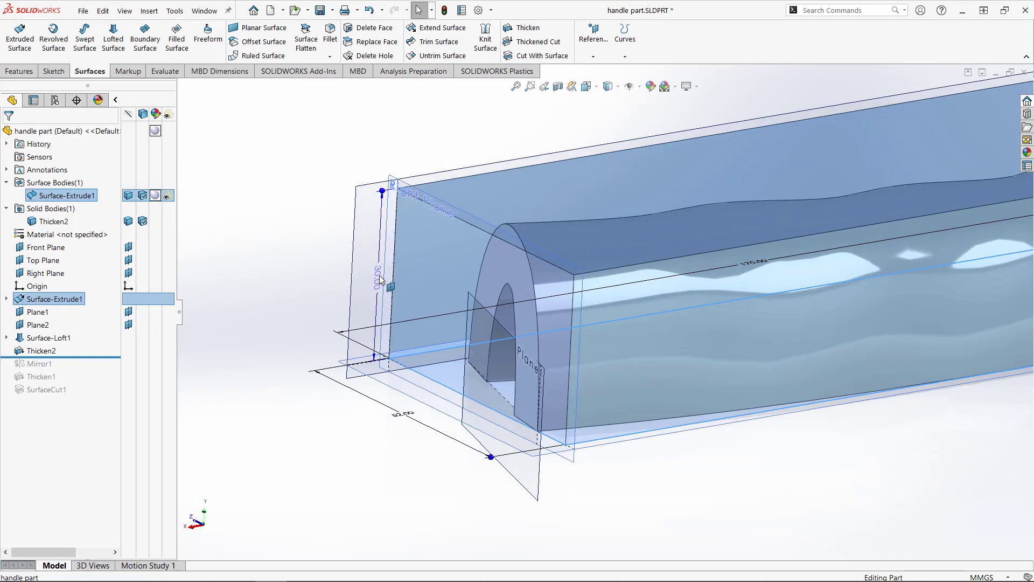
pyautogui.click(370, 275)
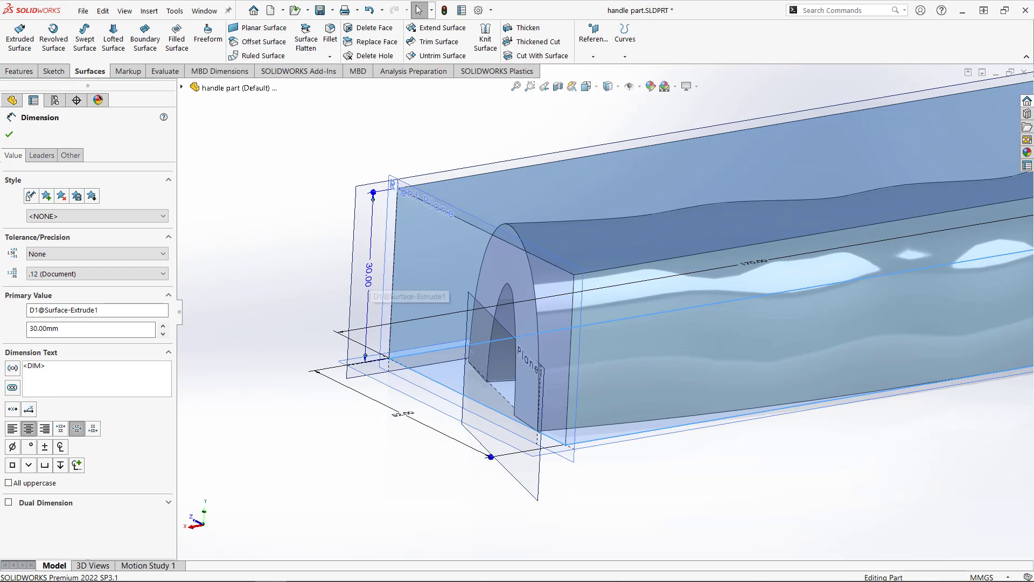
pyautogui.press('Escape')
pyautogui.scroll(5, 355, 426)
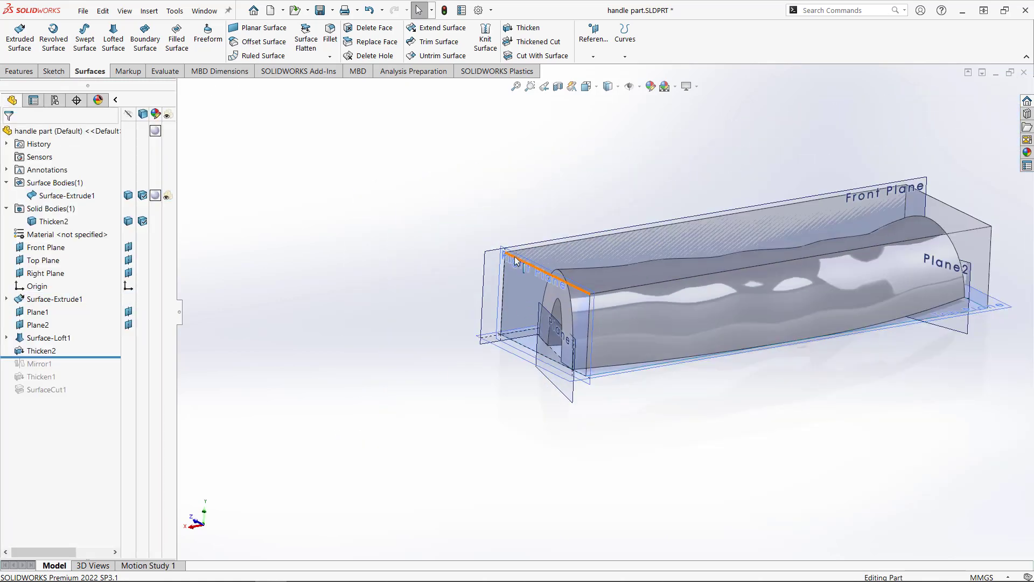
# Look normal to the Right Plane and compare the shell's lower edges with the base of the Surface-Extrude1 box.
pyautogui.click(500, 273)
pyautogui.click(595, 237)
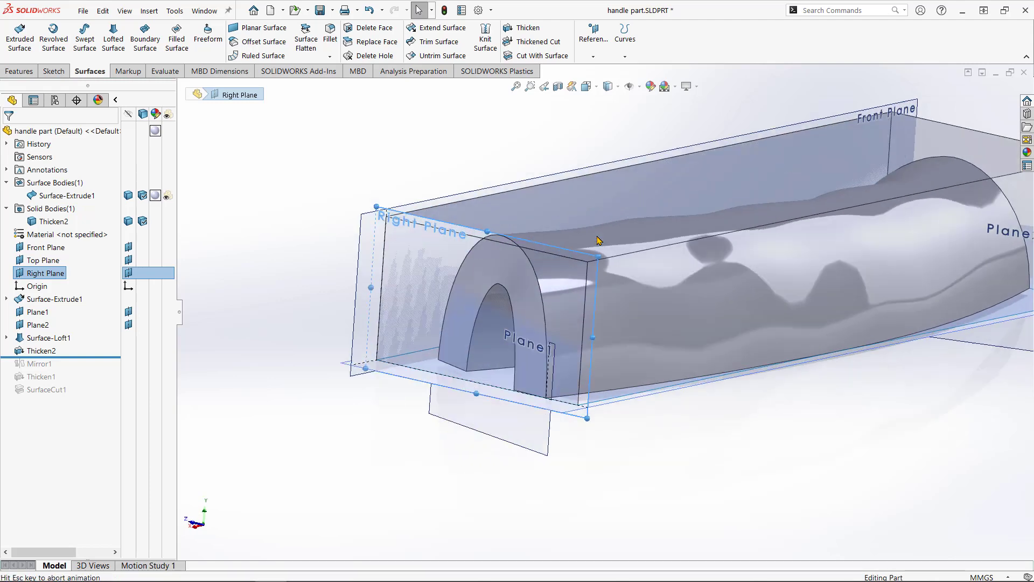
pyautogui.scroll(-3, 733, 411)
pyautogui.scroll(-2, 710, 382)
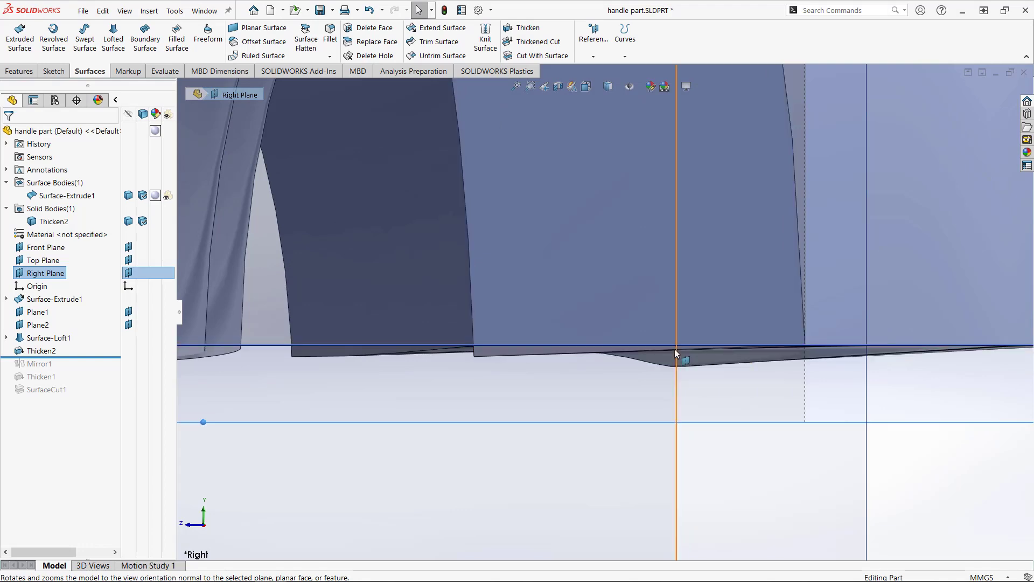
pyautogui.scroll(5, 677, 356)
pyautogui.scroll(-2, 582, 319)
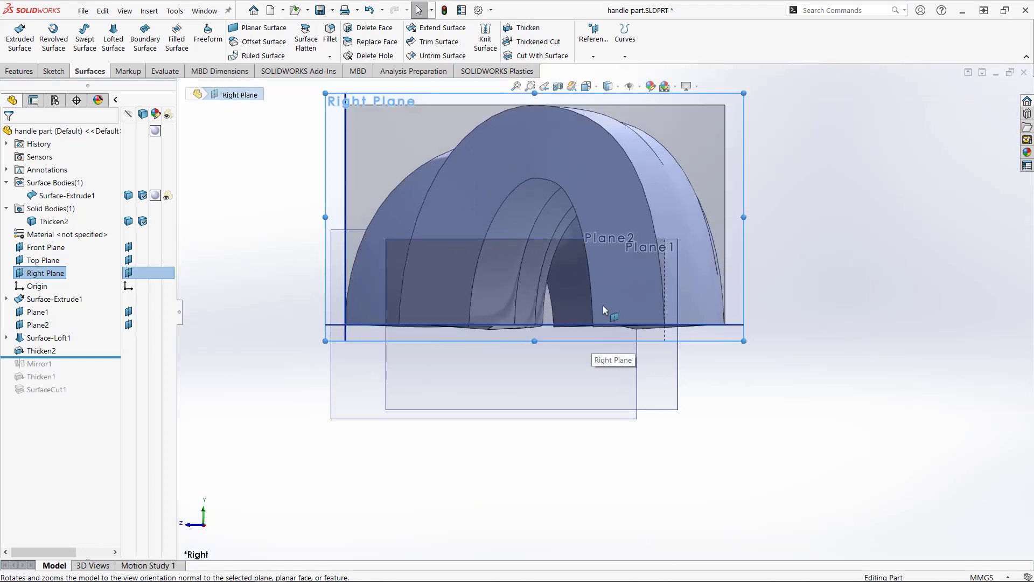
# Examine the shell's end face from an oblique angle, then normal to the Right Plane close to its lower inner corner.
pyautogui.moveTo(603, 306); pyautogui.dragTo(641, 325, button='middle')
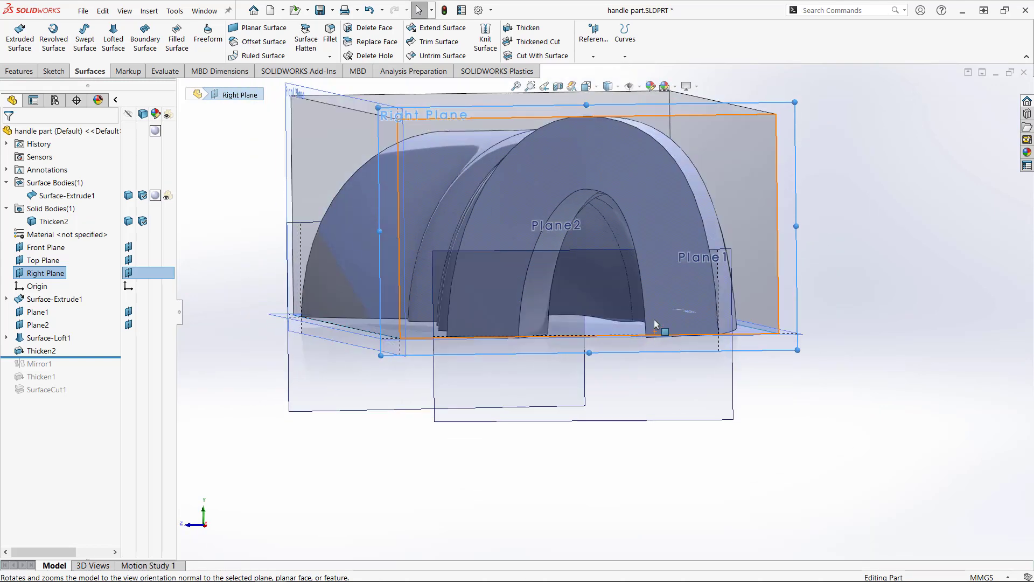
pyautogui.scroll(-2, 675, 313)
pyautogui.scroll(-2, 704, 311)
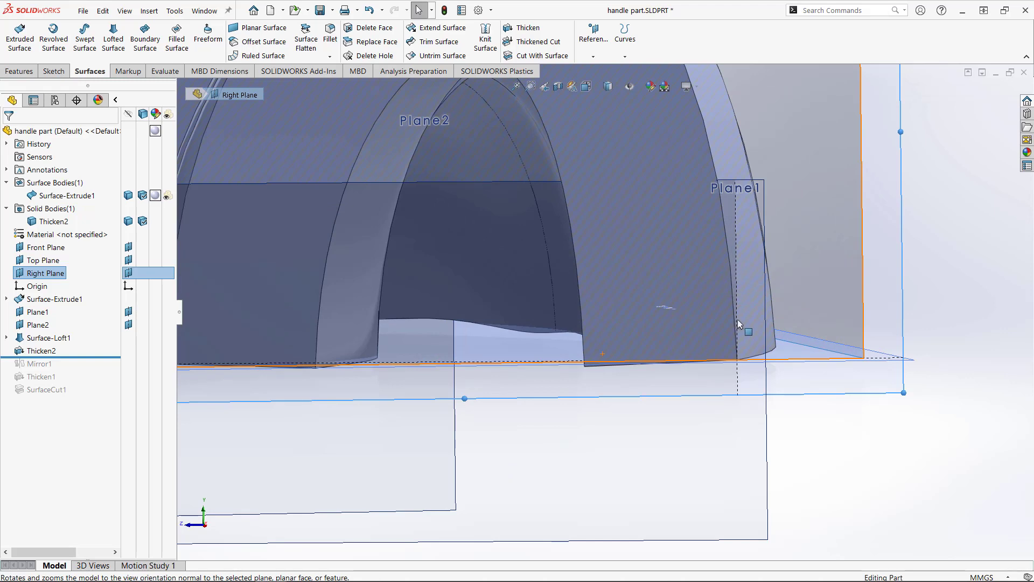
pyautogui.moveTo(739, 324); pyautogui.dragTo(736, 318, button='middle')
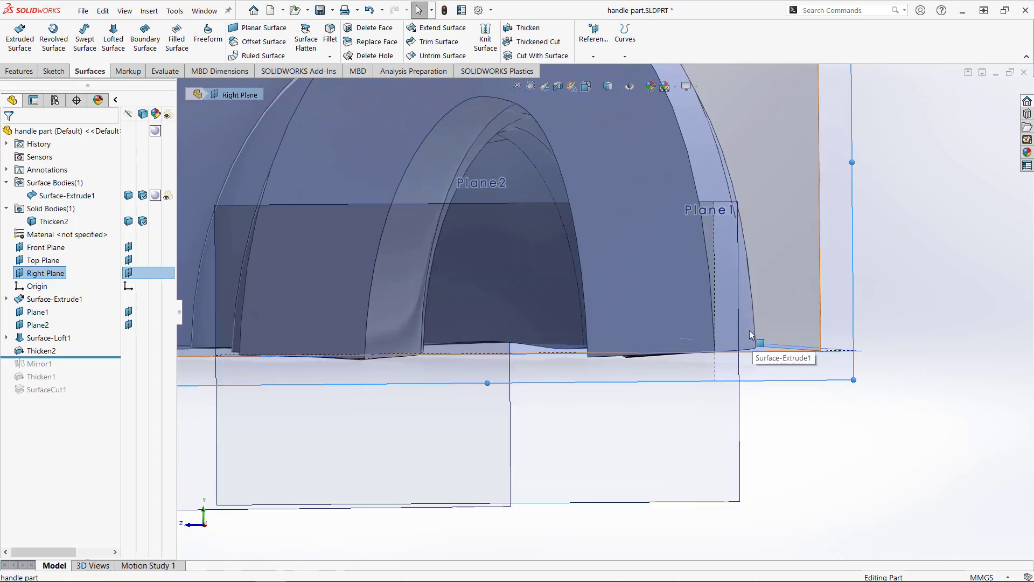
pyautogui.click(778, 381)
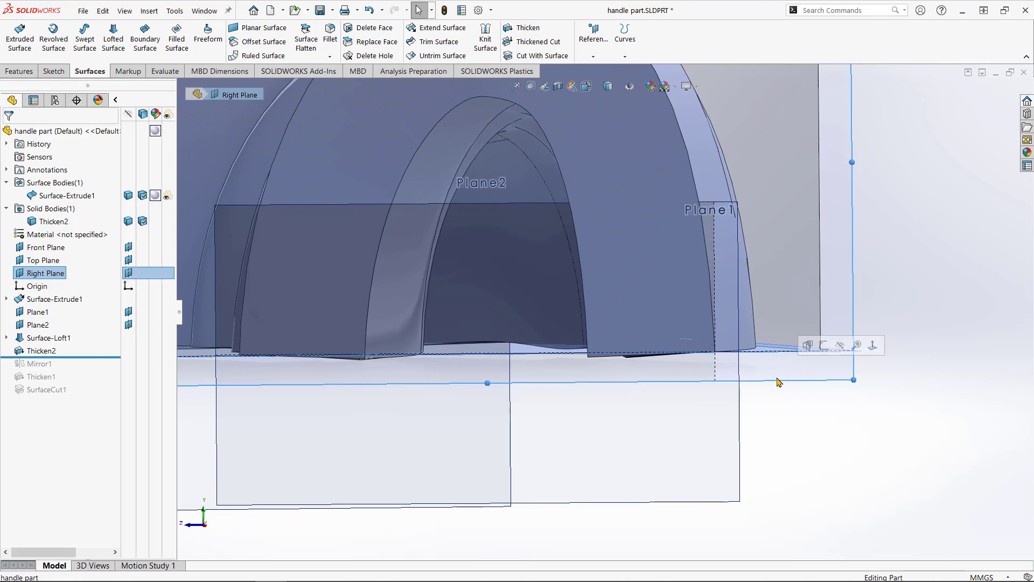
pyautogui.click(873, 345)
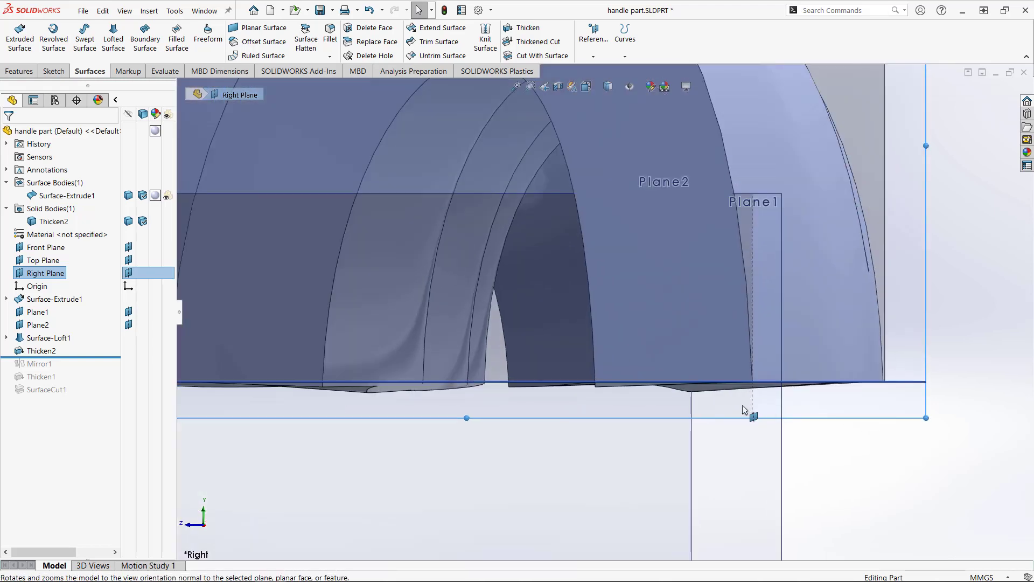
pyautogui.scroll(-5, 720, 399)
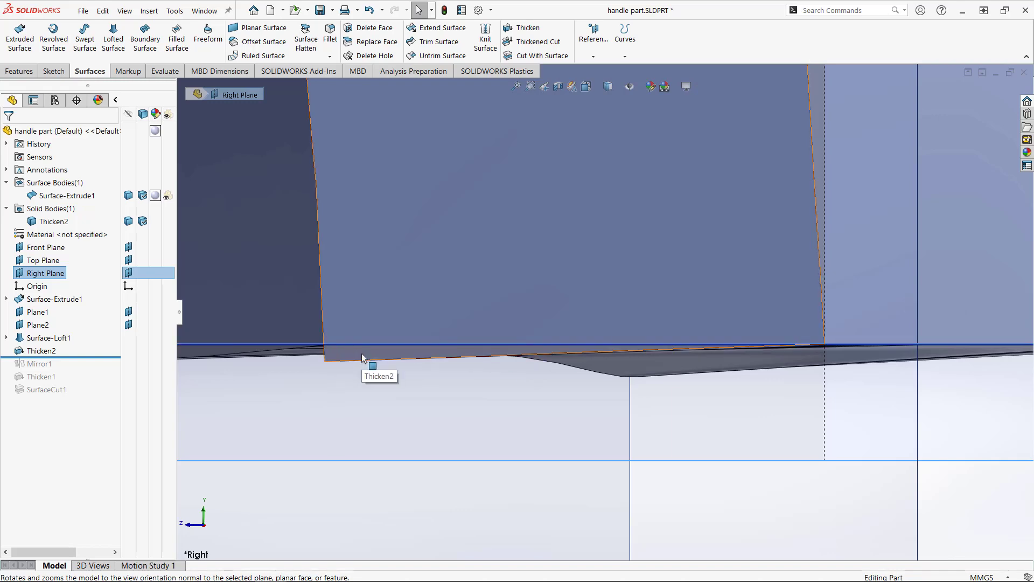
# Delete the Thicken2 feature and roll the feature history forward past Mirror1.
pyautogui.scroll(5, 632, 300)
pyautogui.scroll(5, 632, 300)
pyautogui.moveTo(700, 261); pyautogui.dragTo(657, 296, button='middle')
pyautogui.rightClick(59, 354)
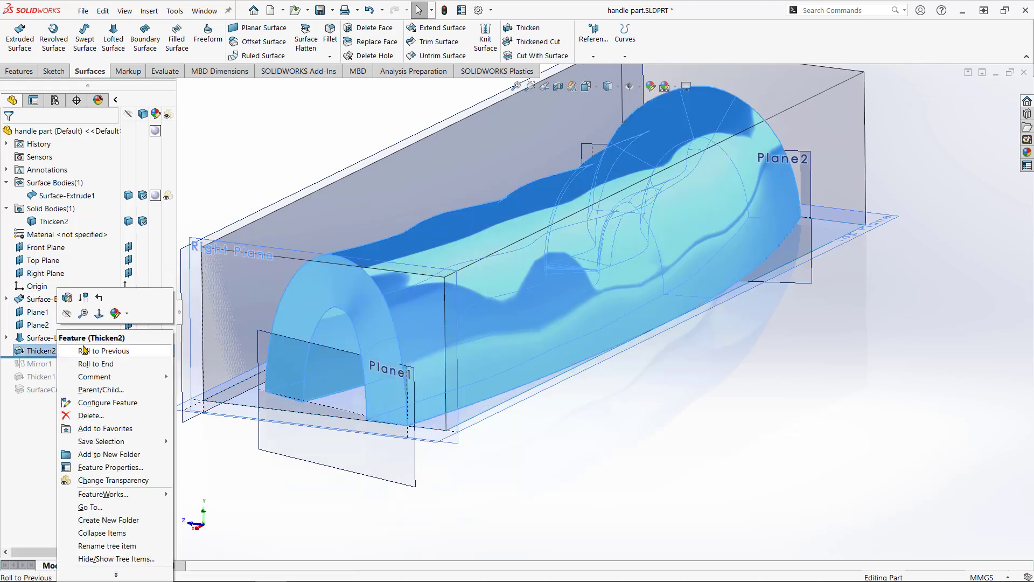
pyautogui.click(109, 415)
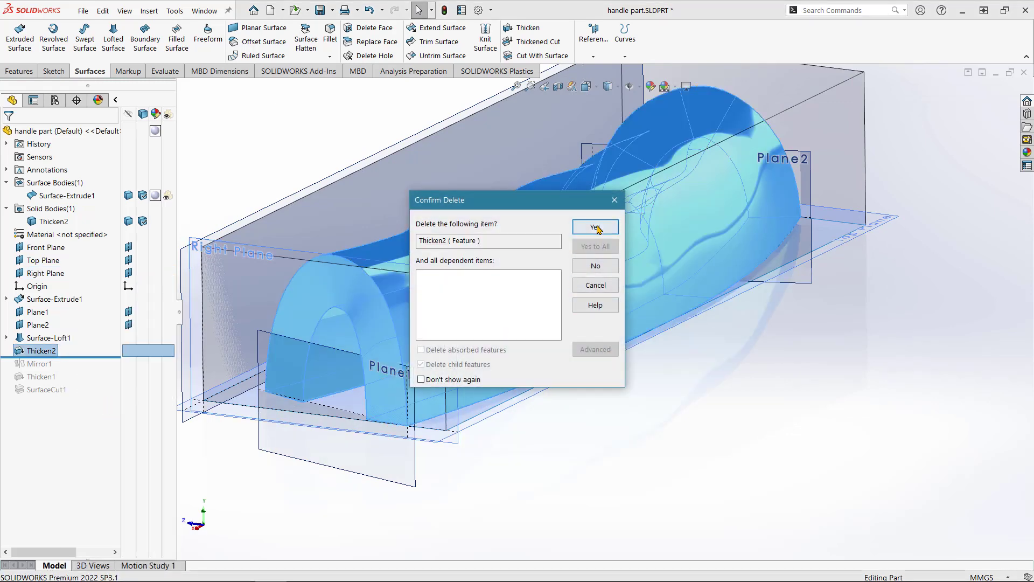
pyautogui.click(595, 227)
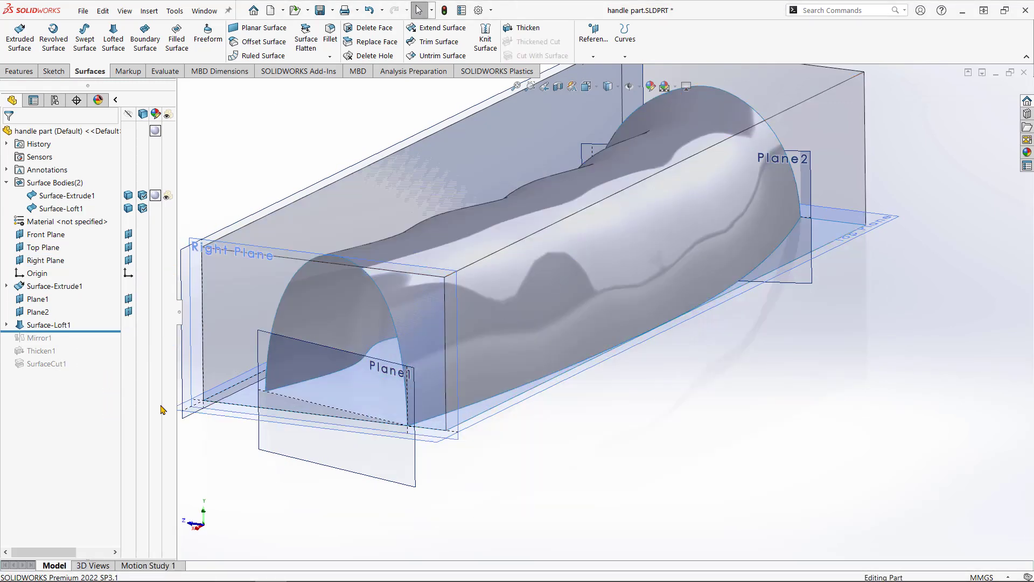
pyautogui.moveTo(92, 330); pyautogui.dragTo(92, 345)
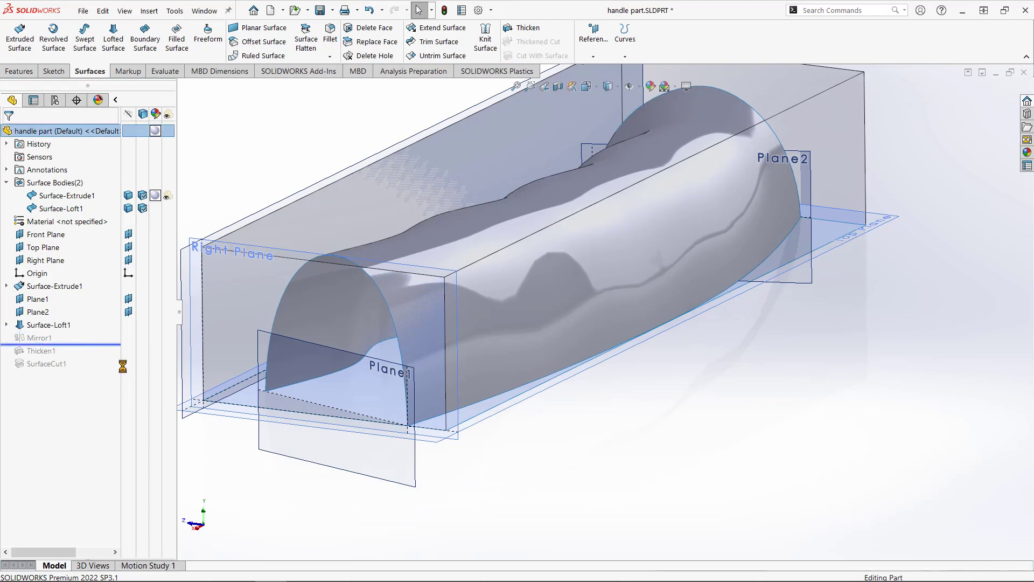
# Hide the Surface-Extrude1 body around the mirrored handle surface.
pyautogui.scroll(-5, 534, 392)
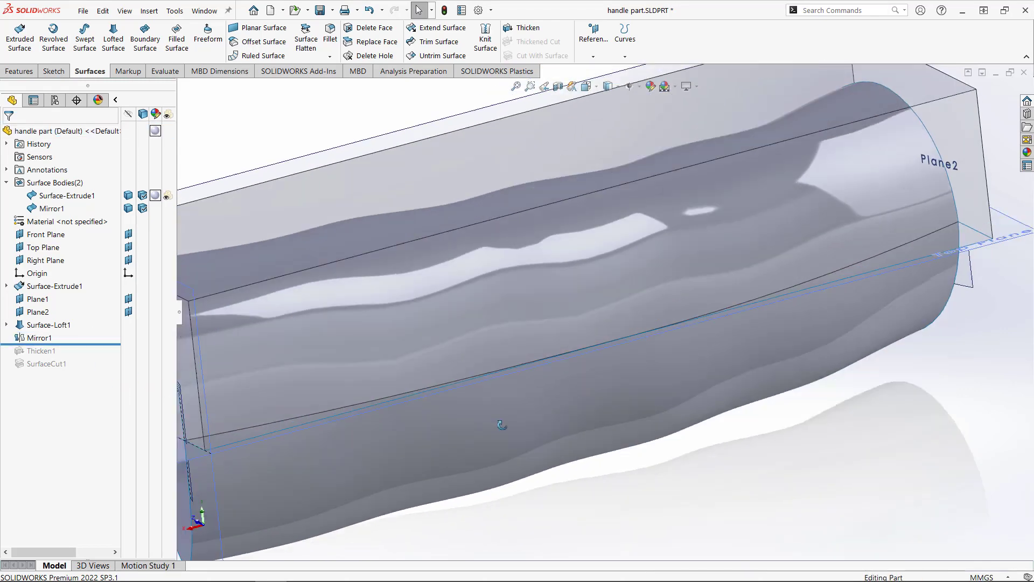
pyautogui.scroll(5, 502, 391)
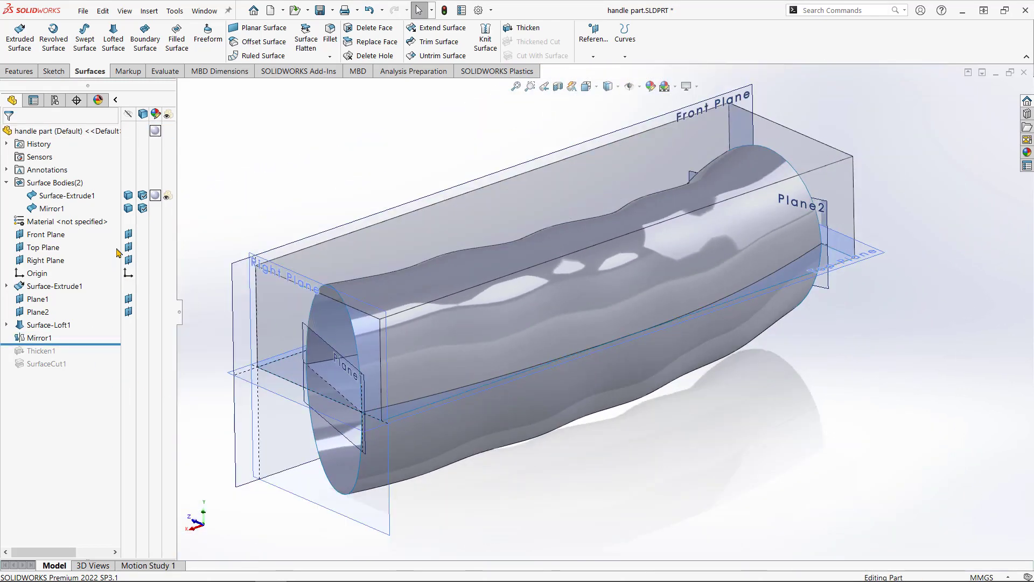
pyautogui.click(128, 196)
pyautogui.moveTo(420, 348); pyautogui.dragTo(482, 382, button='middle')
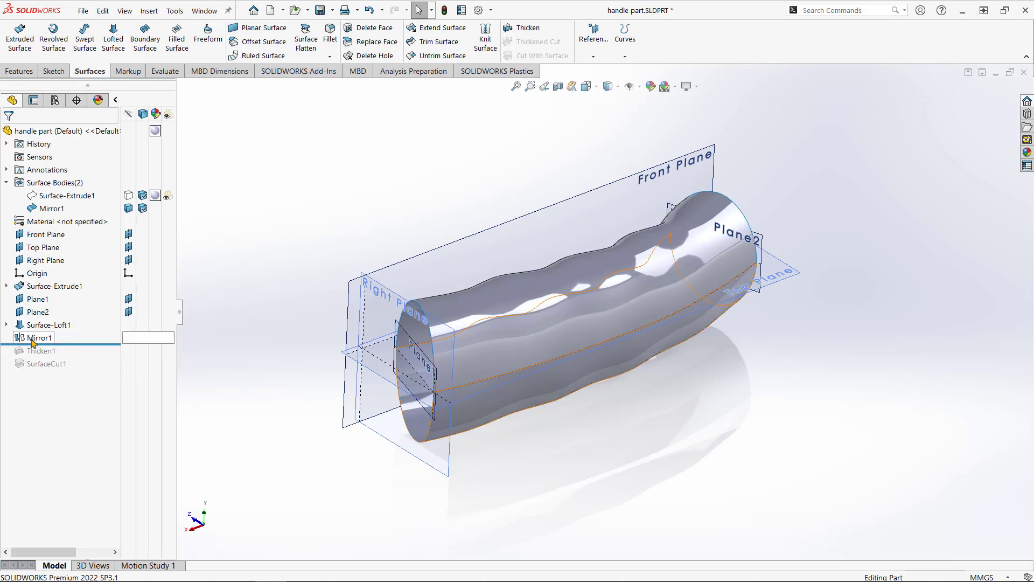
# Roll the feature history forward past Thicken1 and SurfaceCut1 to restore the thickened, cut half shell.
pyautogui.moveTo(26, 342)
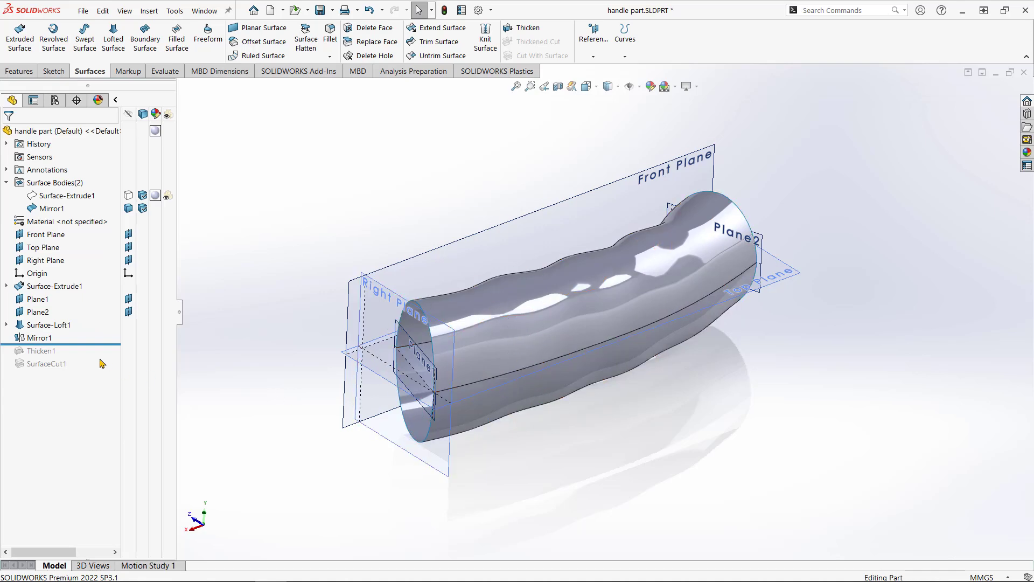
pyautogui.moveTo(66, 345); pyautogui.dragTo(67, 357)
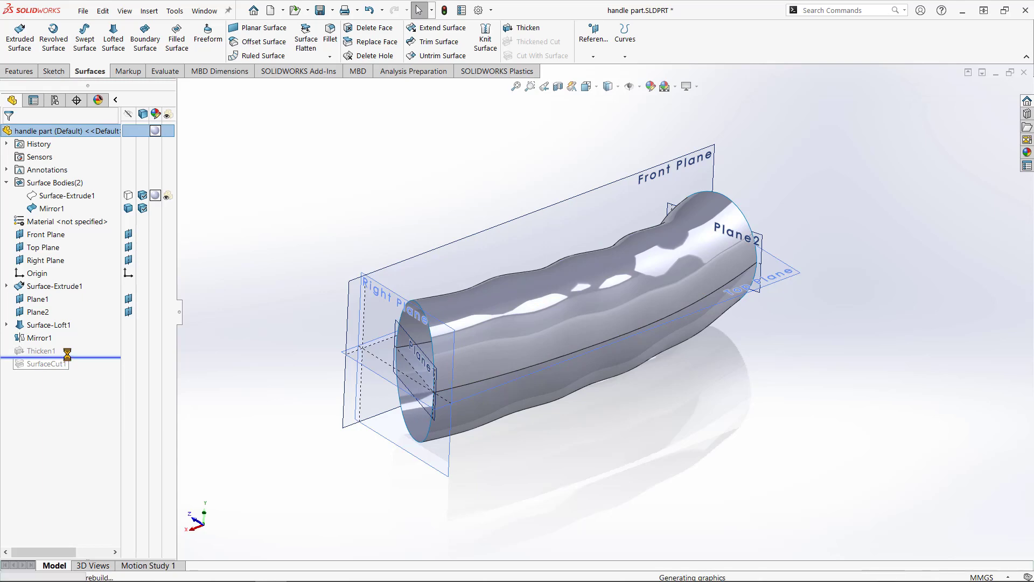
pyautogui.scroll(-4, 462, 390)
pyautogui.moveTo(457, 389); pyautogui.dragTo(540, 381, button='middle')
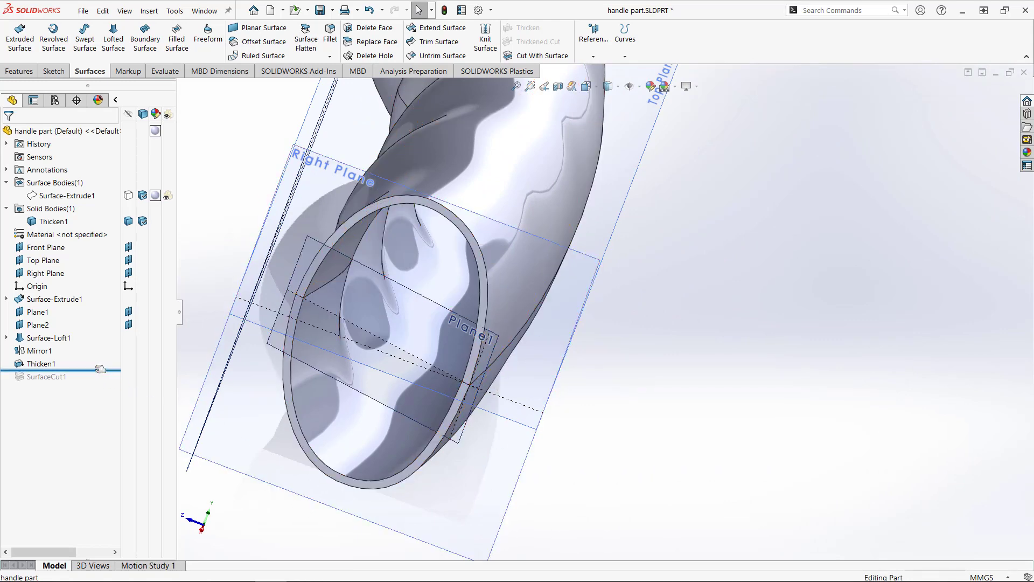
pyautogui.moveTo(100, 371); pyautogui.dragTo(96, 388)
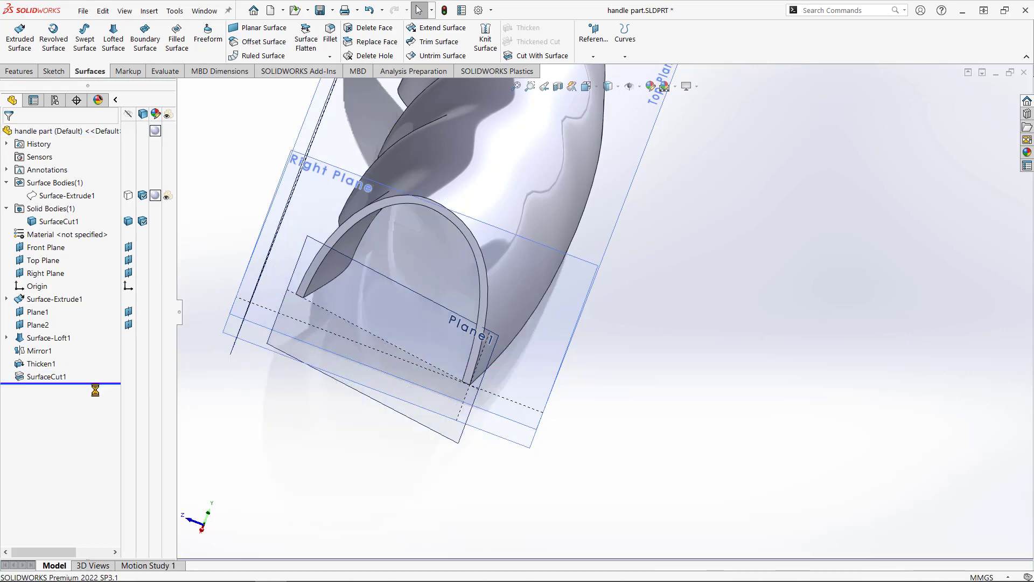
# Look normal to the Right Plane and examine closely how the shell's lower edges meet the Top Plane.
pyautogui.moveTo(361, 392); pyautogui.dragTo(593, 249, button='middle')
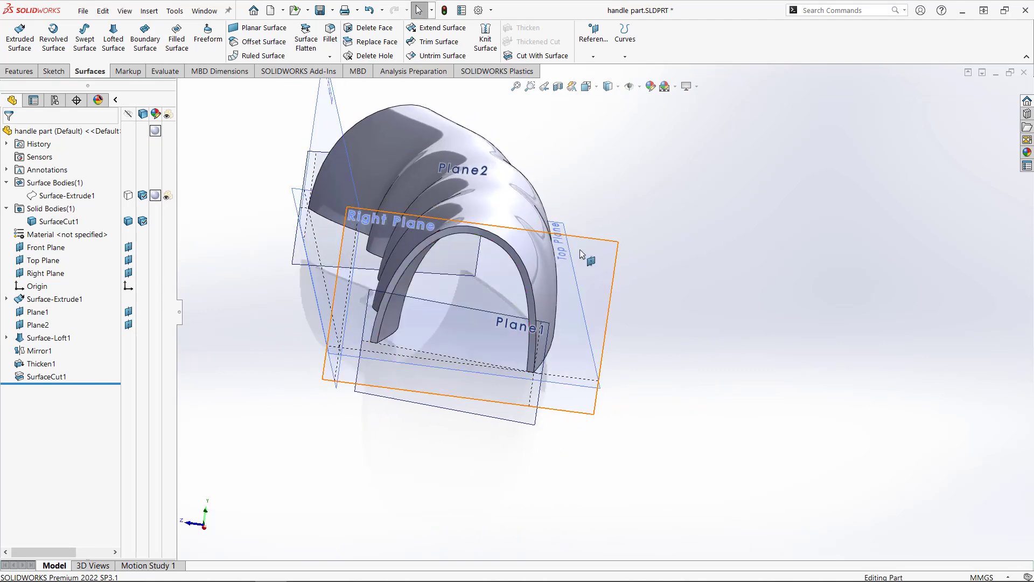
pyautogui.click(601, 249)
pyautogui.click(692, 208)
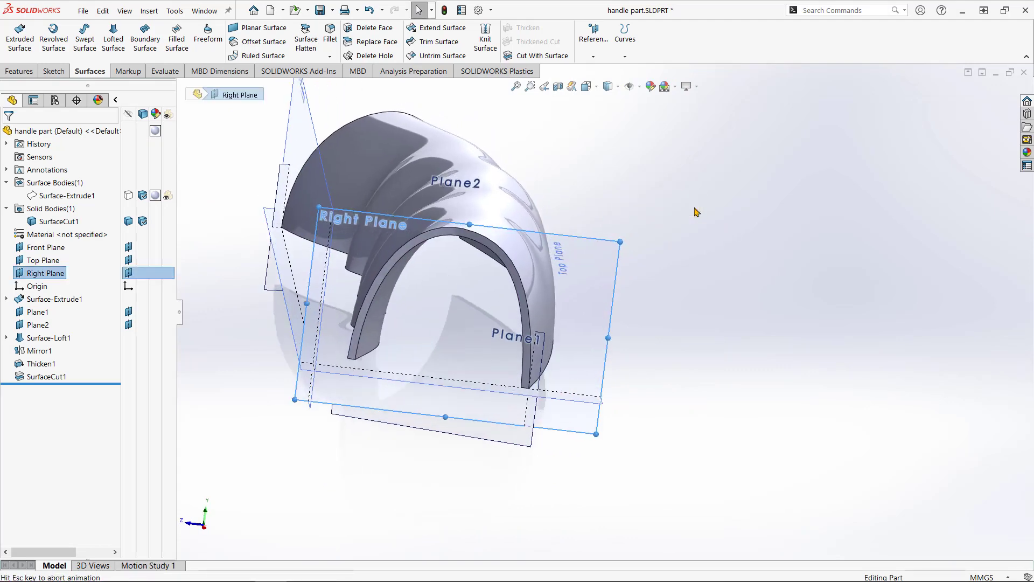
pyautogui.scroll(-10, 744, 395)
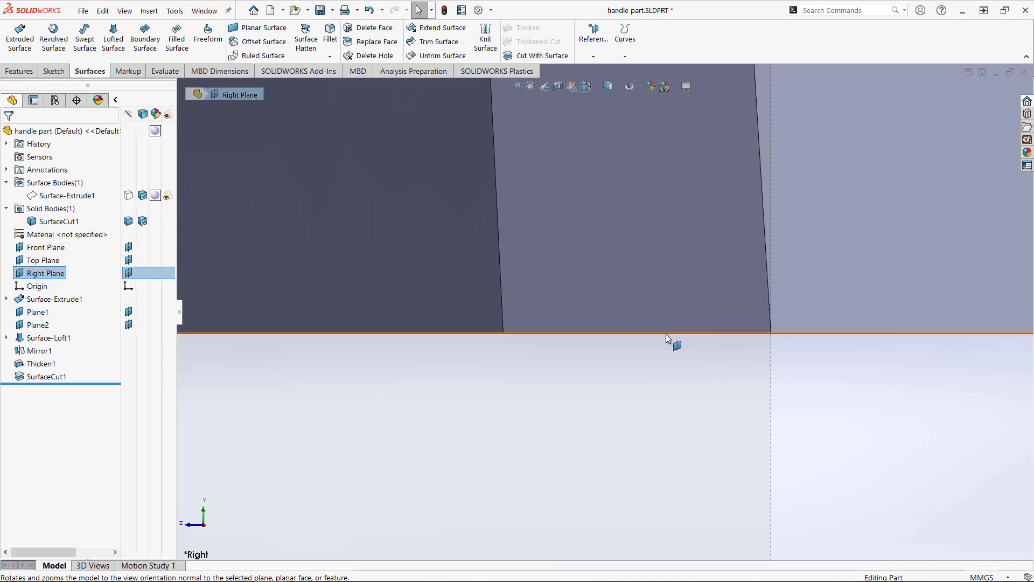
pyautogui.scroll(-4, 729, 349)
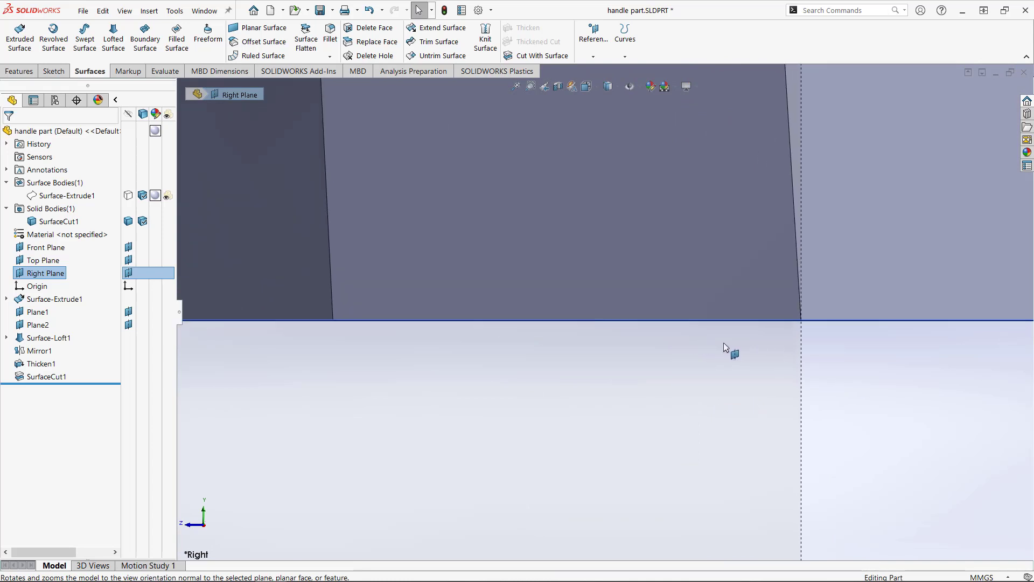
pyautogui.scroll(5, 773, 318)
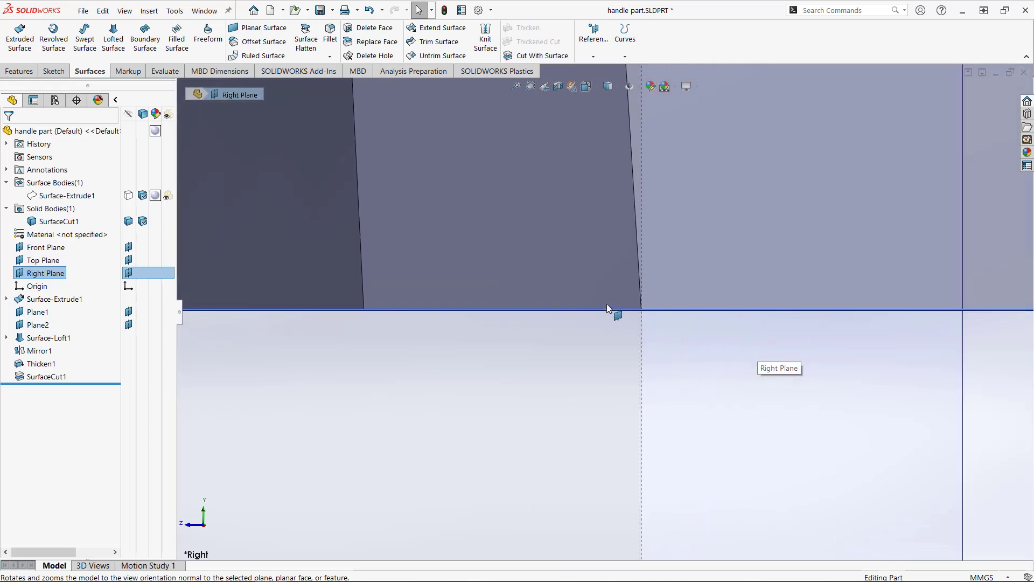
pyautogui.scroll(3, 582, 300)
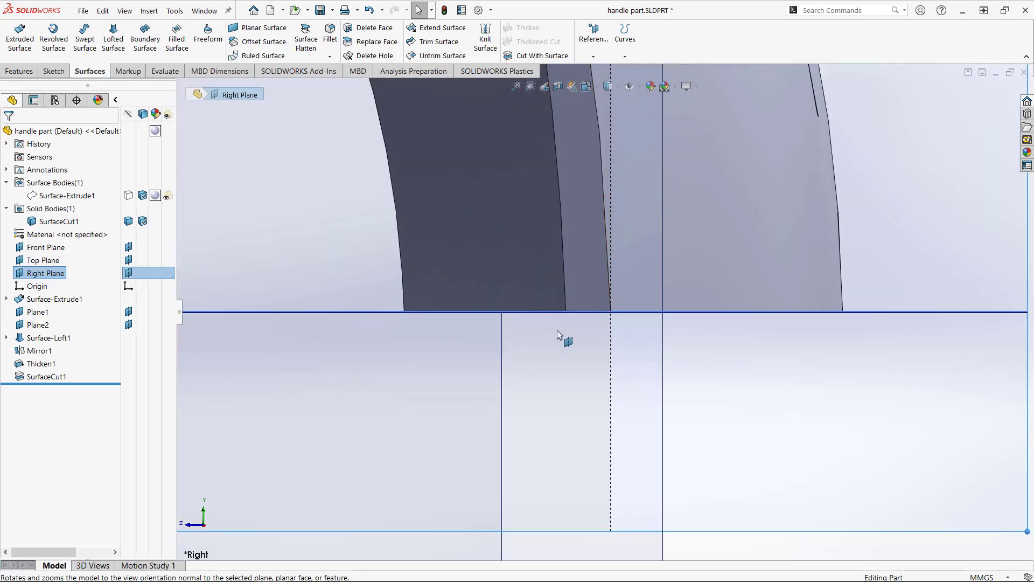
pyautogui.scroll(4, 562, 367)
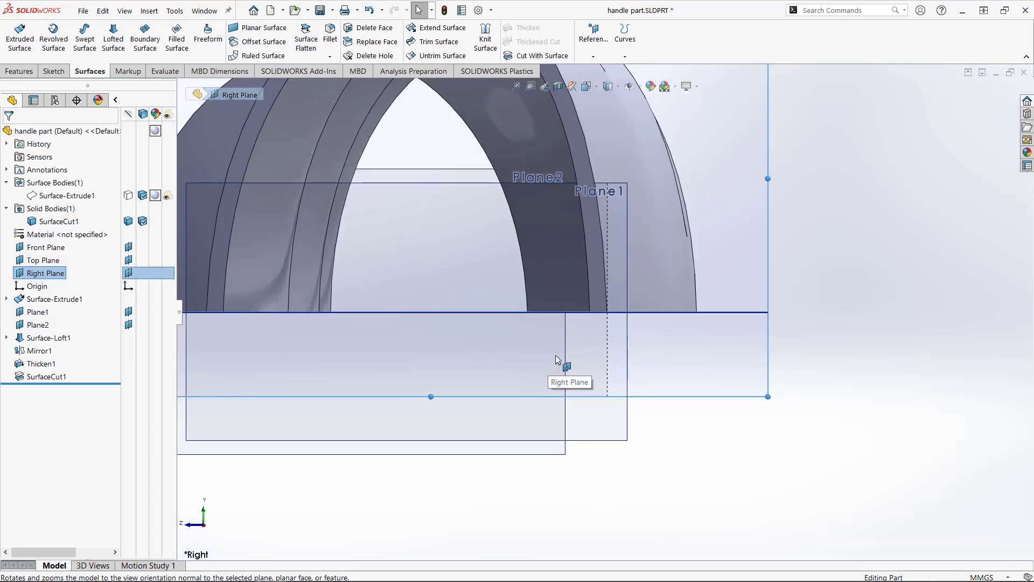
# Examine the inside of the half shell and the cut rim along its long edge from below.
pyautogui.moveTo(585, 238); pyautogui.dragTo(548, 313, button='middle')
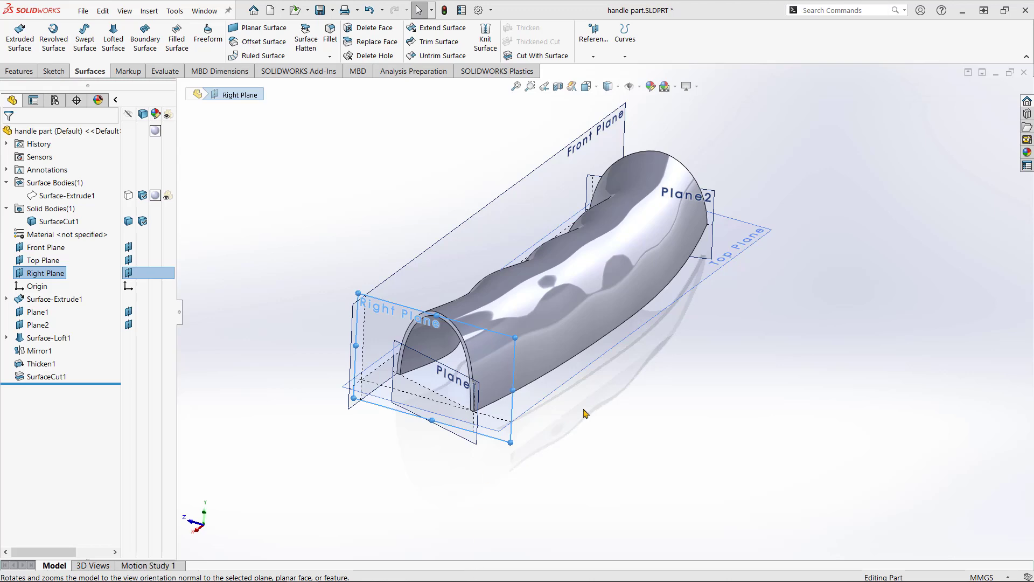
pyautogui.moveTo(589, 395); pyautogui.dragTo(548, 316, button='middle')
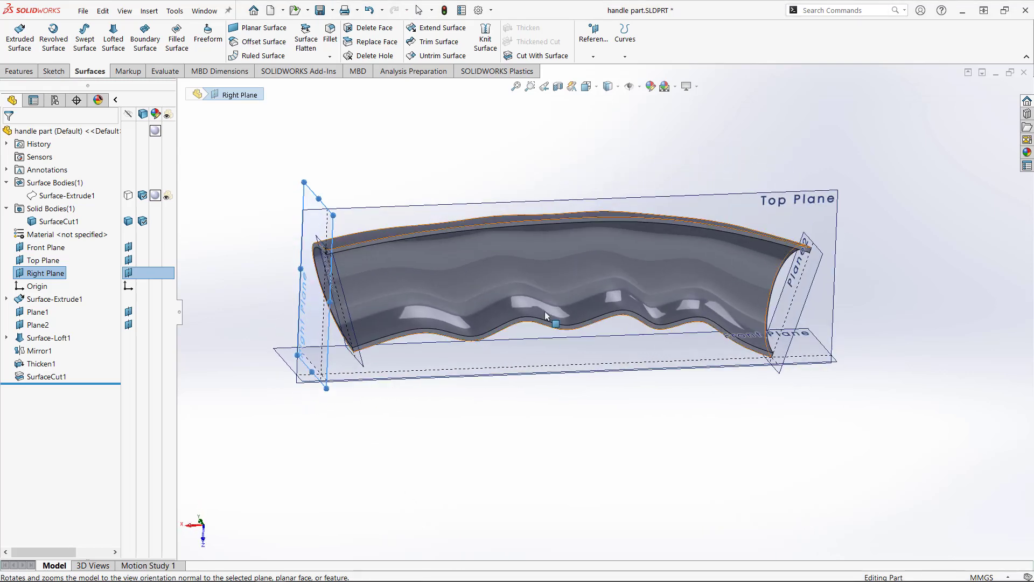
pyautogui.moveTo(581, 392); pyautogui.dragTo(518, 299, button='middle')
pyautogui.scroll(-2, 523, 324)
pyautogui.scroll(3, 598, 318)
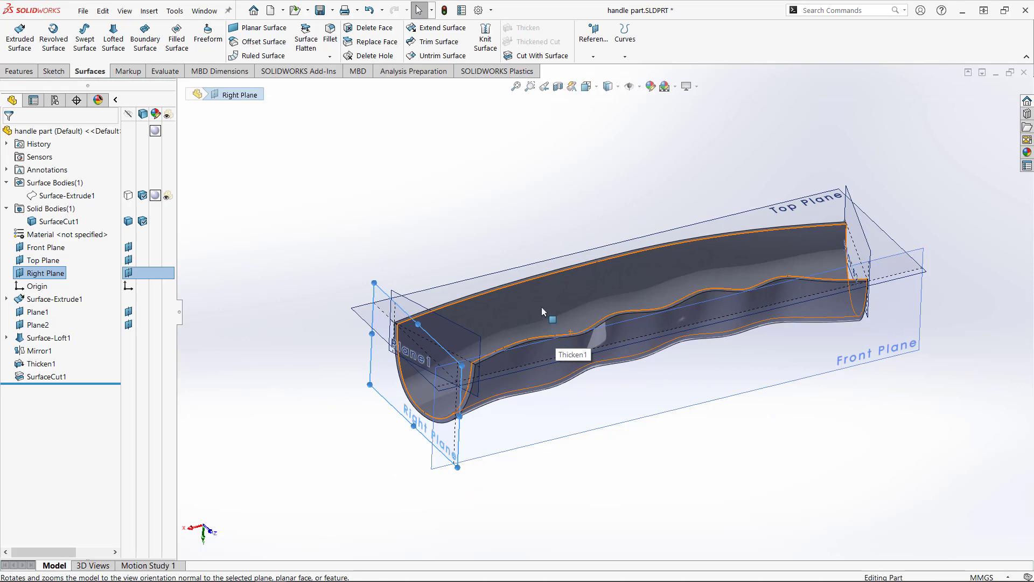
pyautogui.scroll(-5, 539, 285)
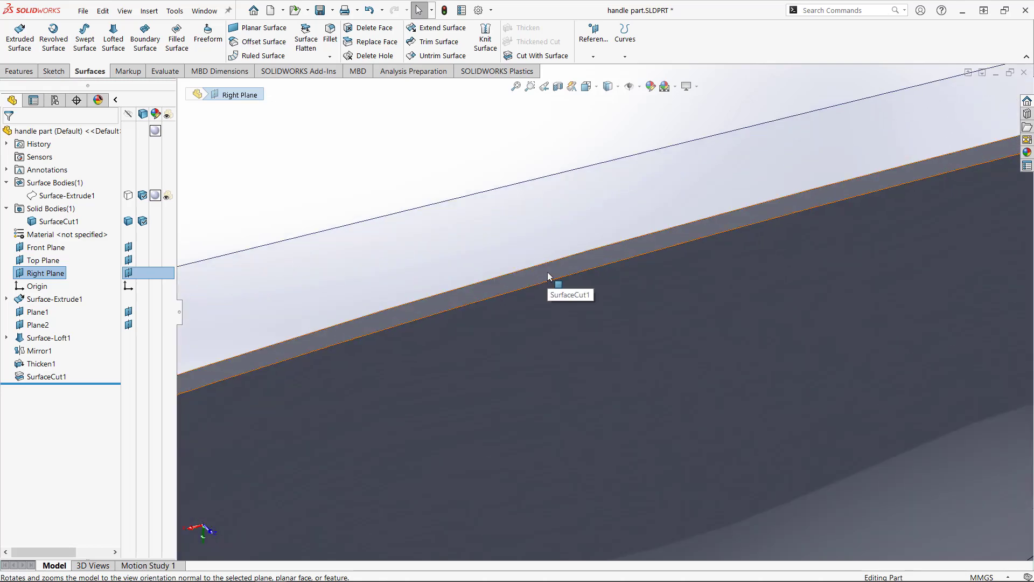
pyautogui.scroll(2, 555, 302)
pyautogui.scroll(2, 555, 306)
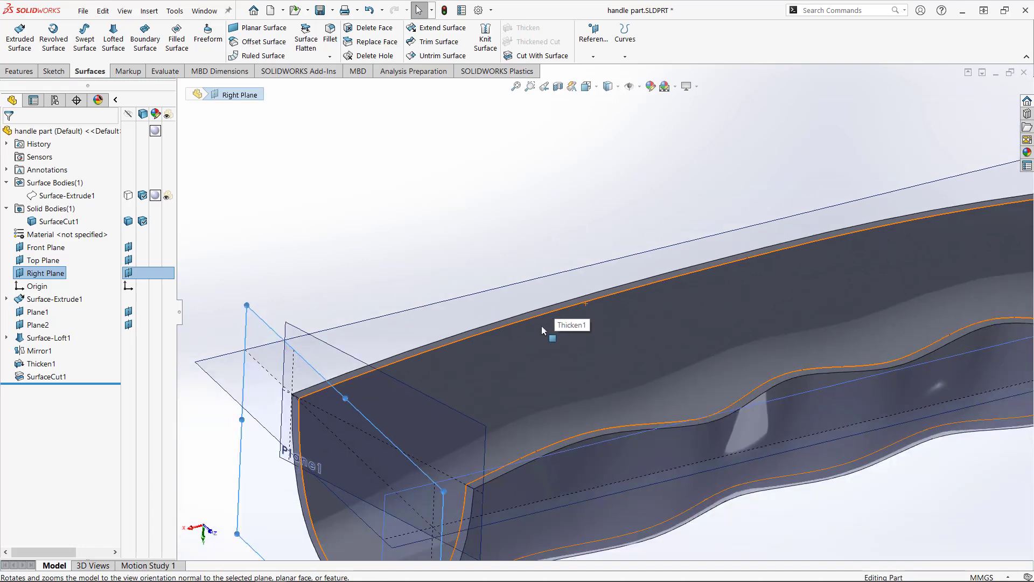
pyautogui.scroll(1, 553, 340)
pyautogui.keyDown('ctrl'); pyautogui.moveTo(667, 341); pyautogui.dragTo(601, 342, button='middle'); pyautogui.keyUp('ctrl')
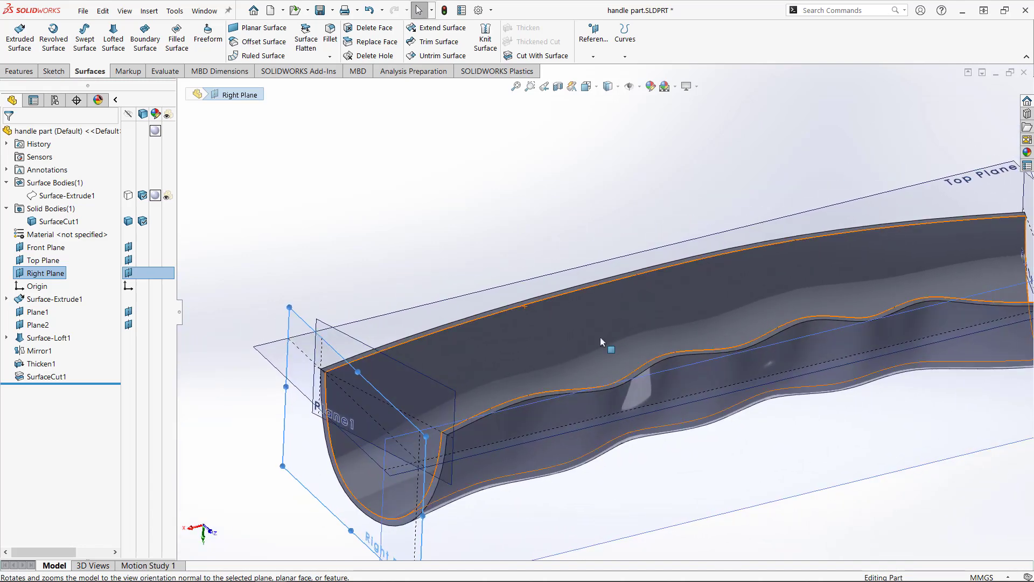
# Create a reference plane offset 2 mm from the Top Plane into the half shell, leaving the offset unflipped.
pyautogui.click(541, 275)
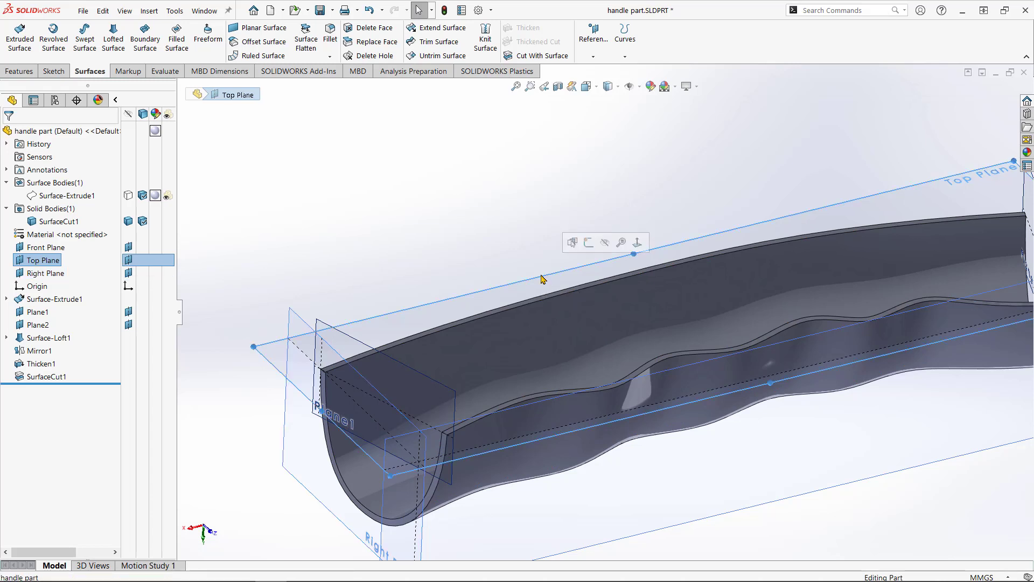
pyautogui.click(595, 32)
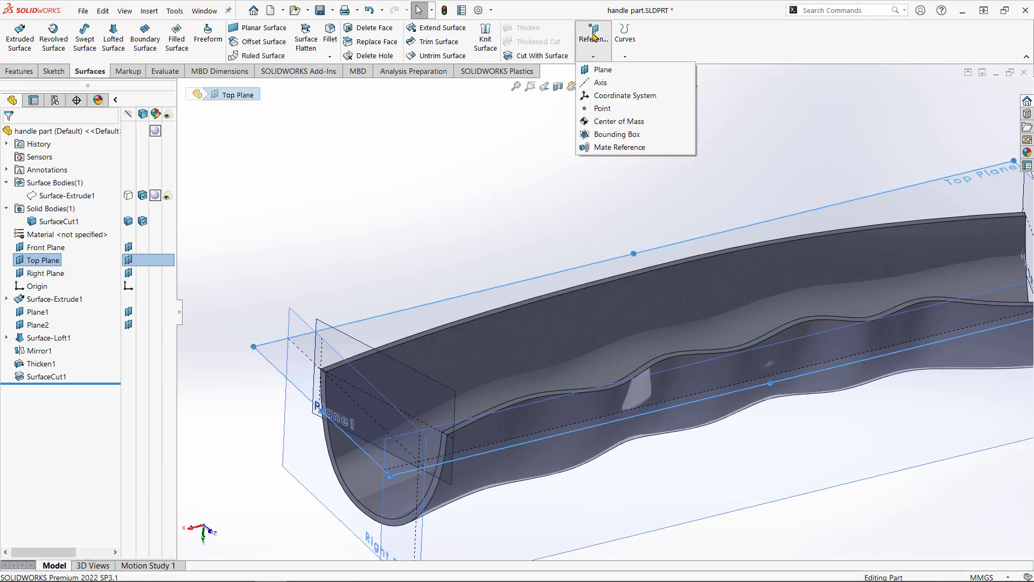
pyautogui.click(603, 70)
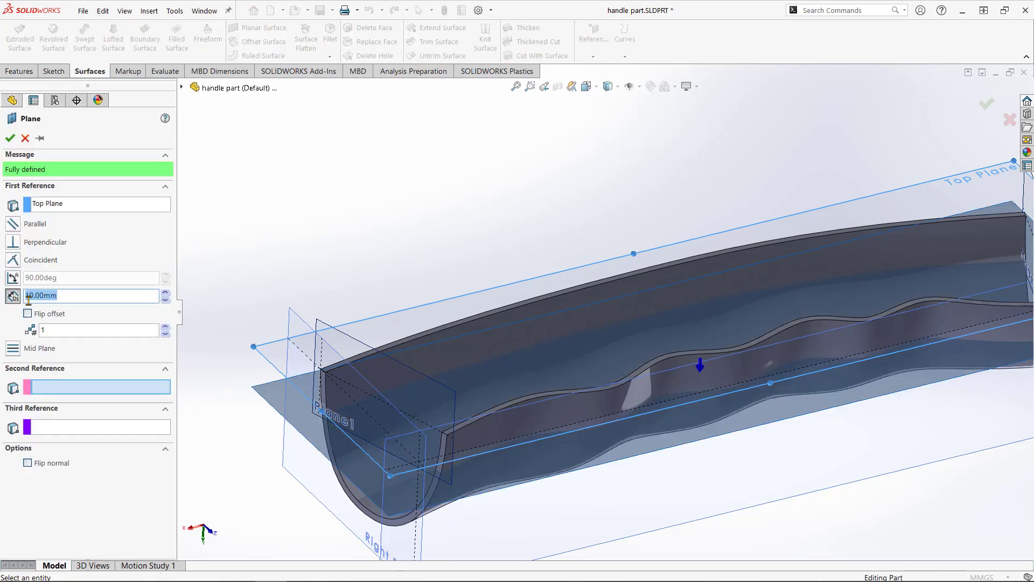
pyautogui.click(82, 298)
pyautogui.write('2')
pyautogui.press('Return')
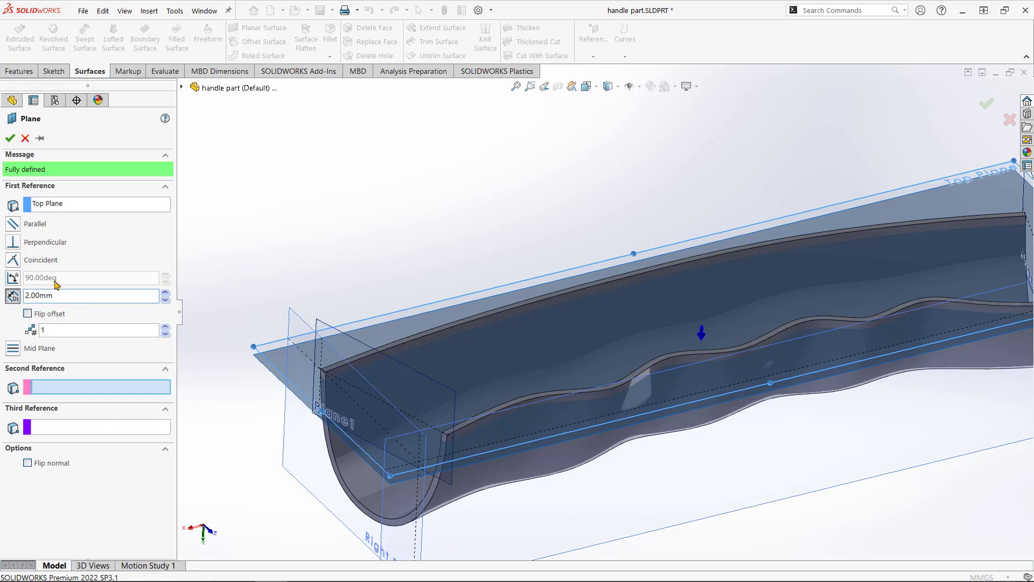
pyautogui.click(27, 314)
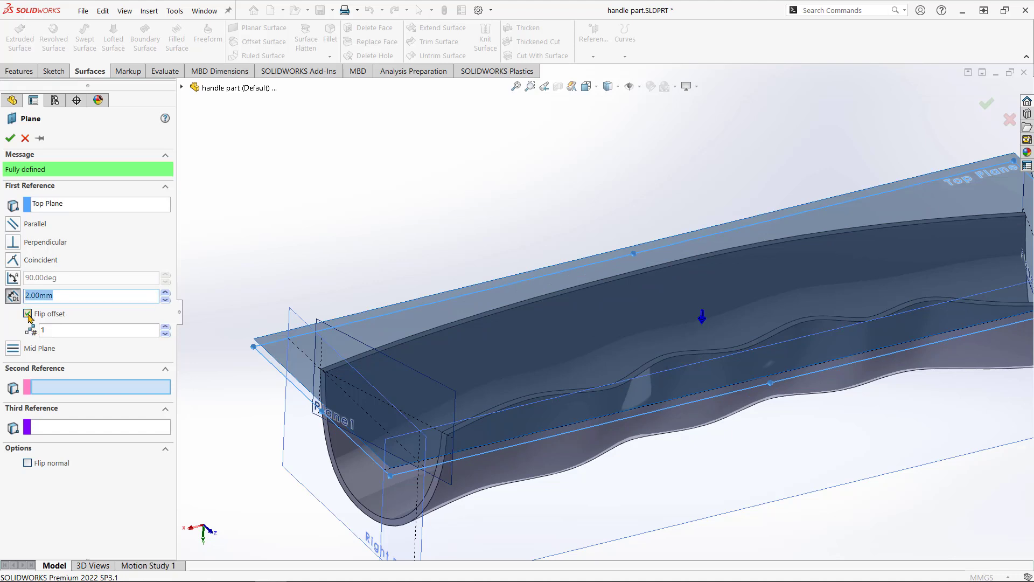
pyautogui.click(27, 314)
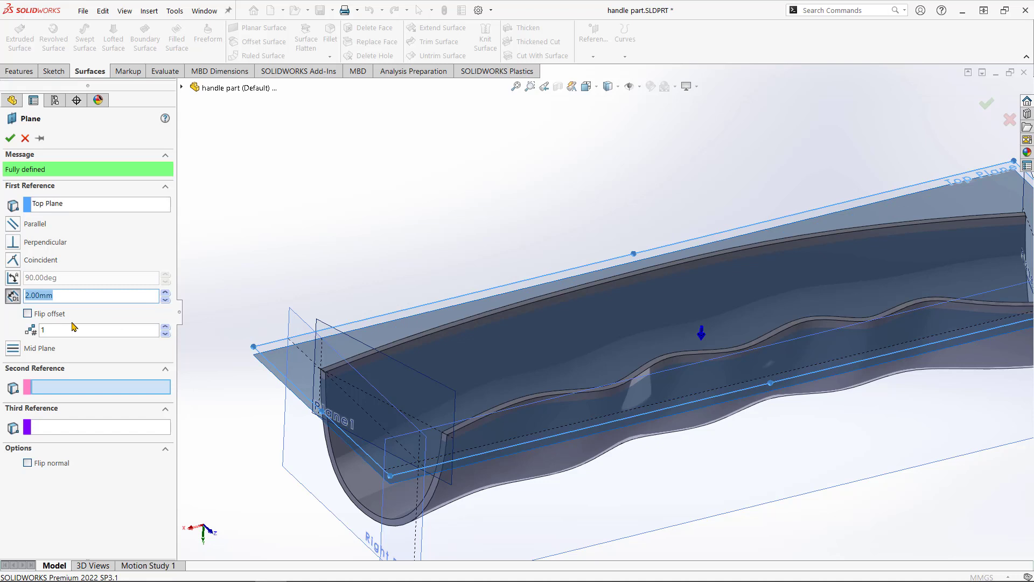
pyautogui.click(9, 138)
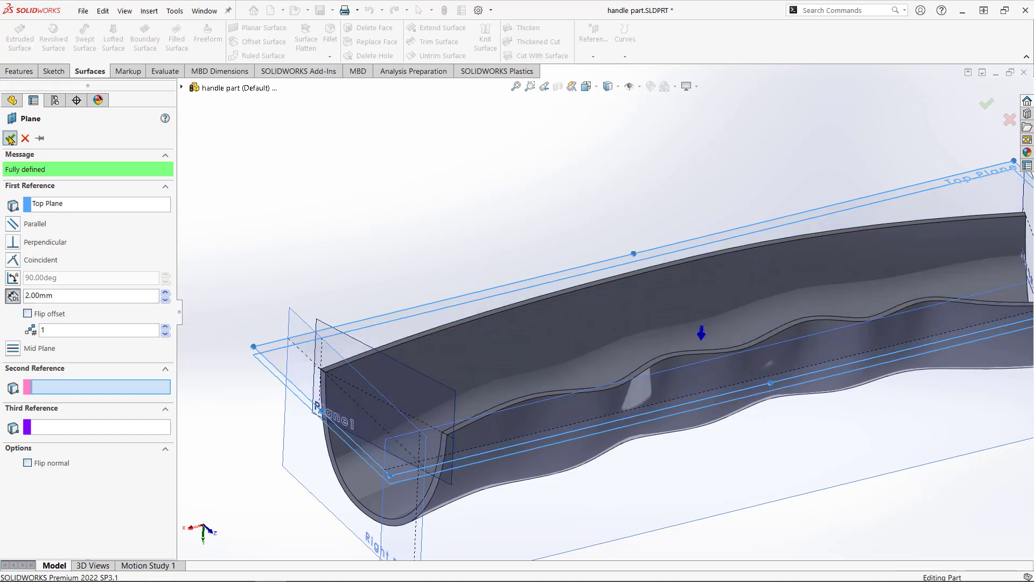
pyautogui.click(260, 171)
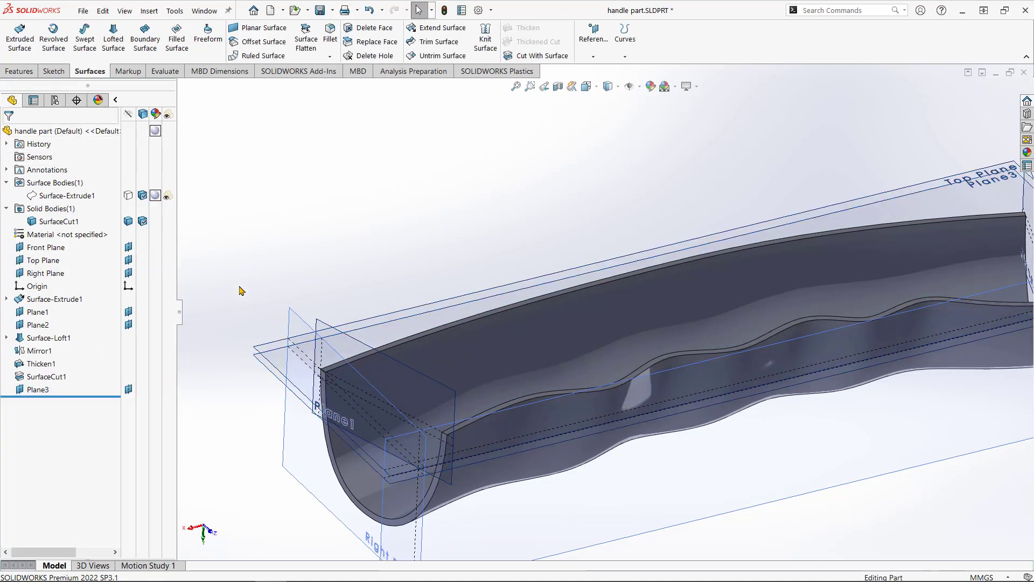
pyautogui.click(263, 366)
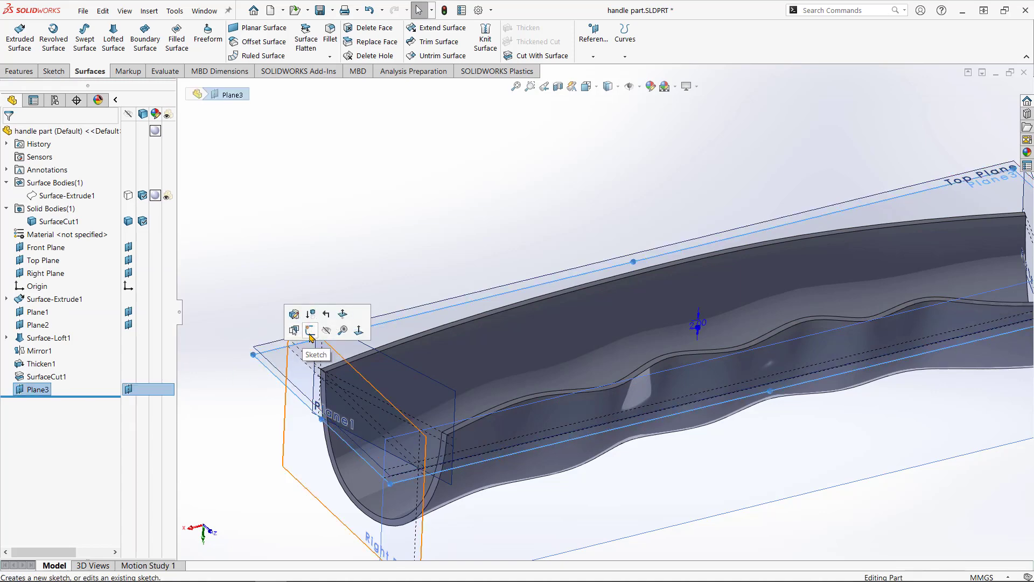
pyautogui.click(311, 331)
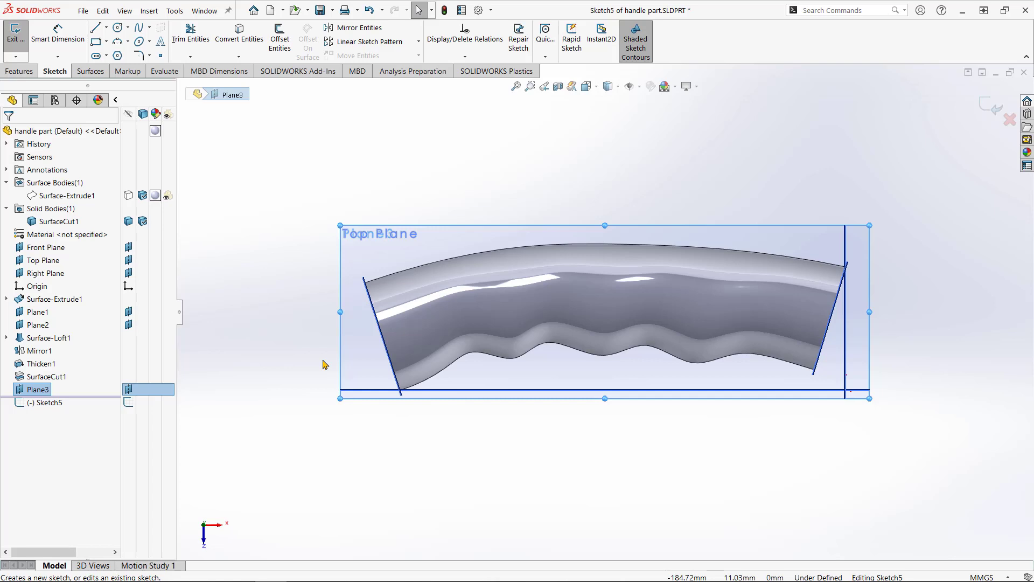
pyautogui.click(1009, 123)
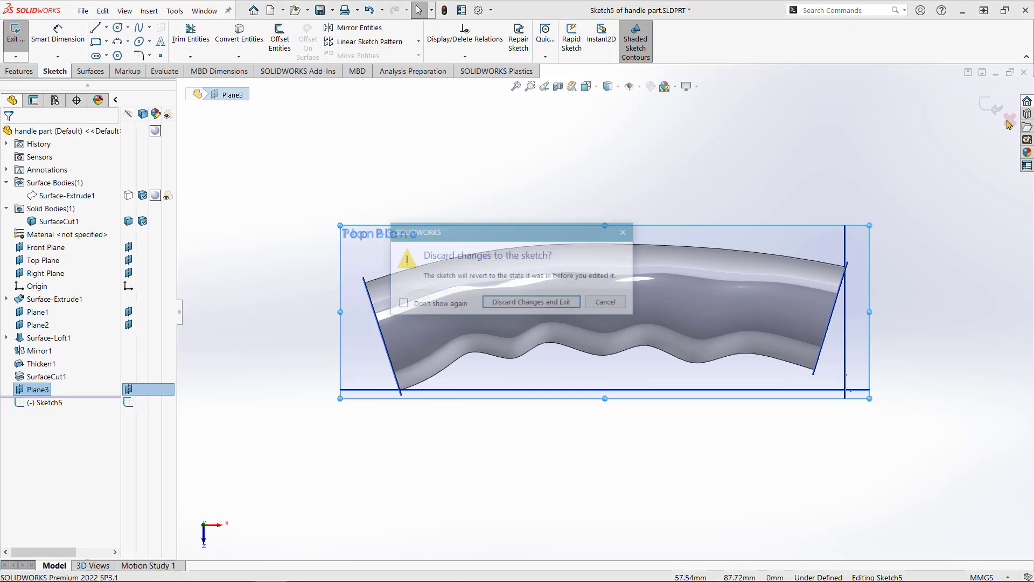
pyautogui.click(528, 302)
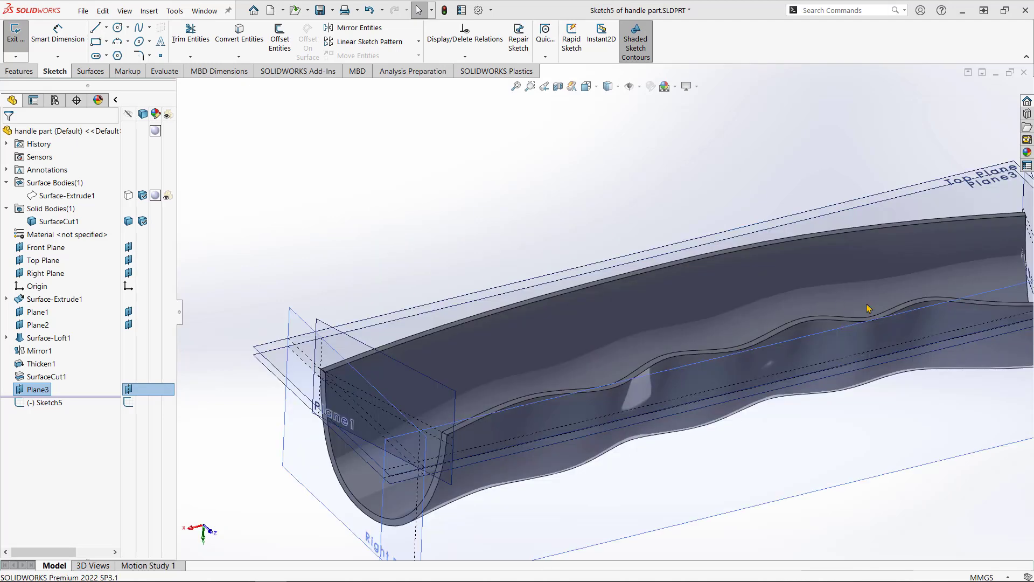
# Leave the empty sketch and flip the normal of the plane offset from the Top Plane.
pyautogui.moveTo(670, 360); pyautogui.dragTo(663, 333, button='middle')
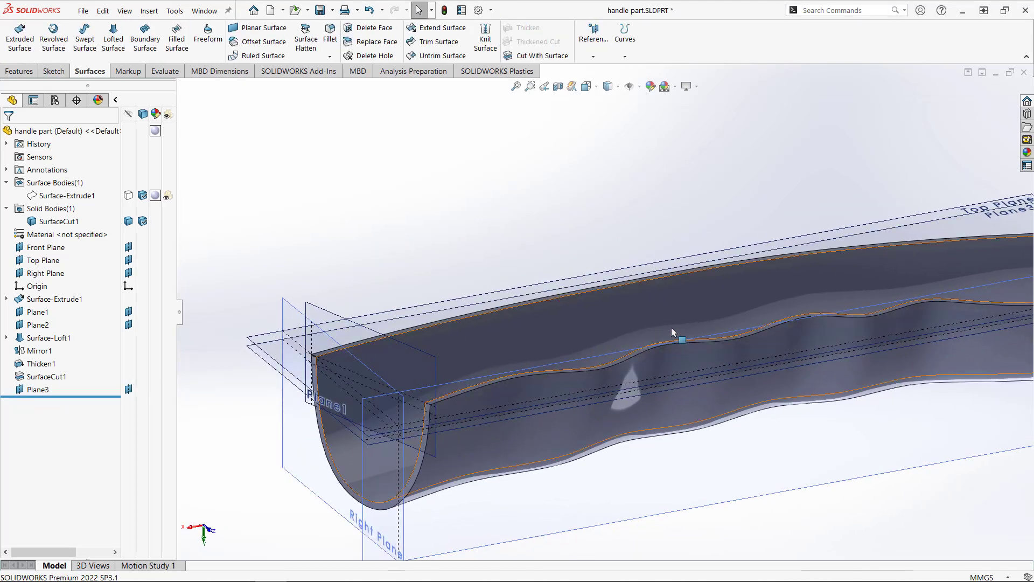
pyautogui.scroll(5, 675, 338)
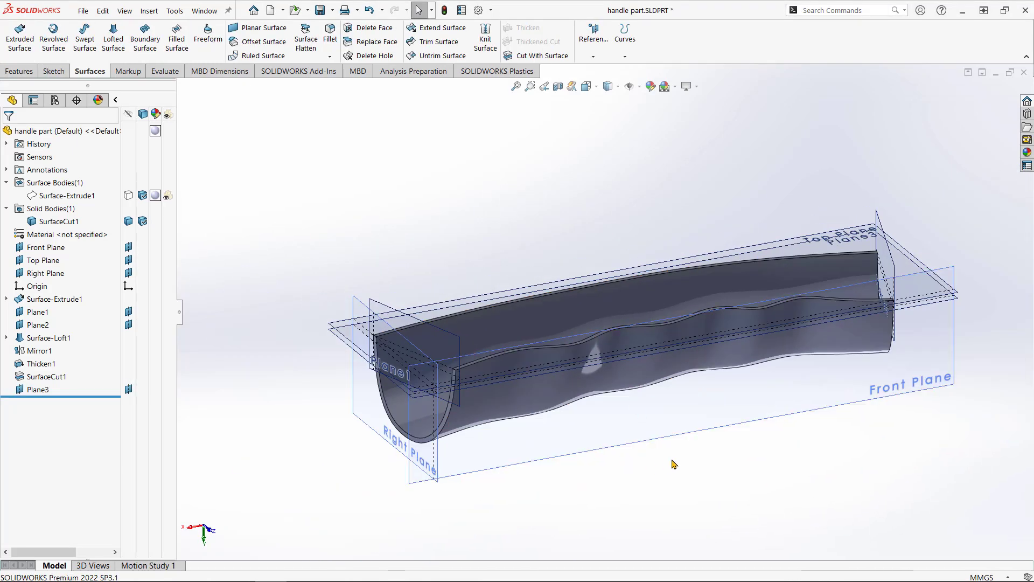
pyautogui.click(334, 338)
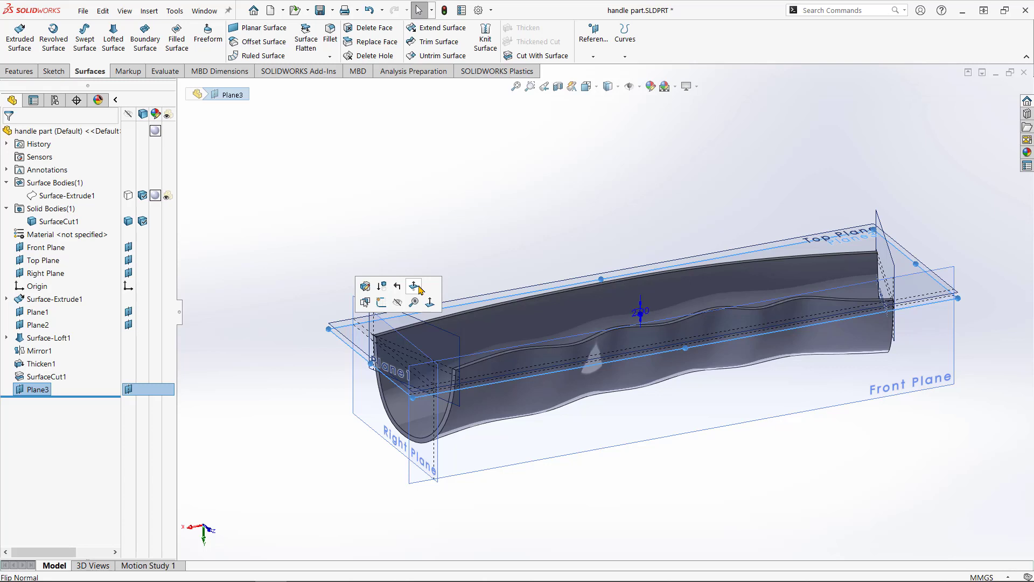
pyautogui.click(415, 287)
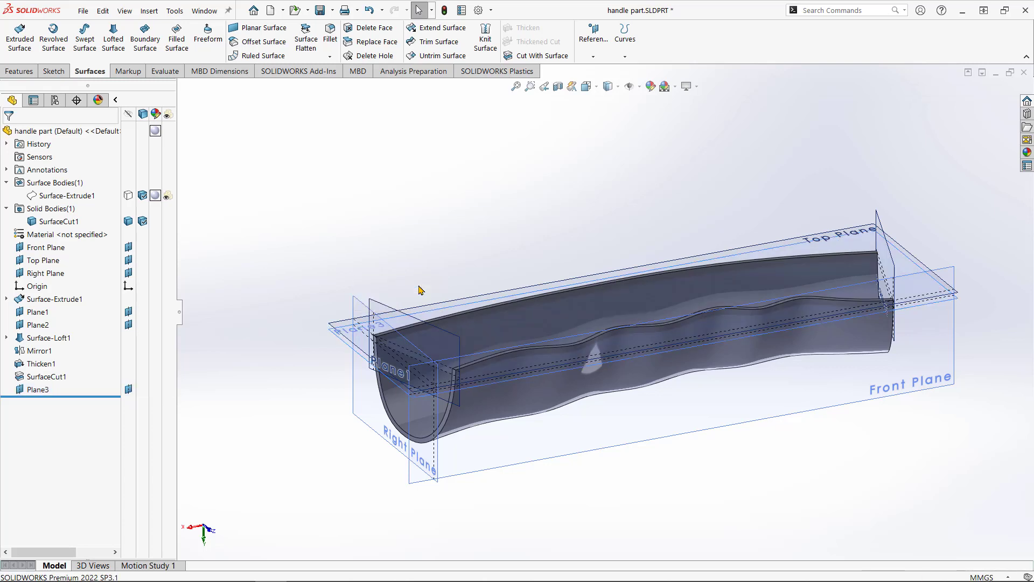
# On Plane3, sketch a slanted line about 18 mm long from the shell's inner rim edge into the cavity near Plane1's end.
pyautogui.click(338, 339)
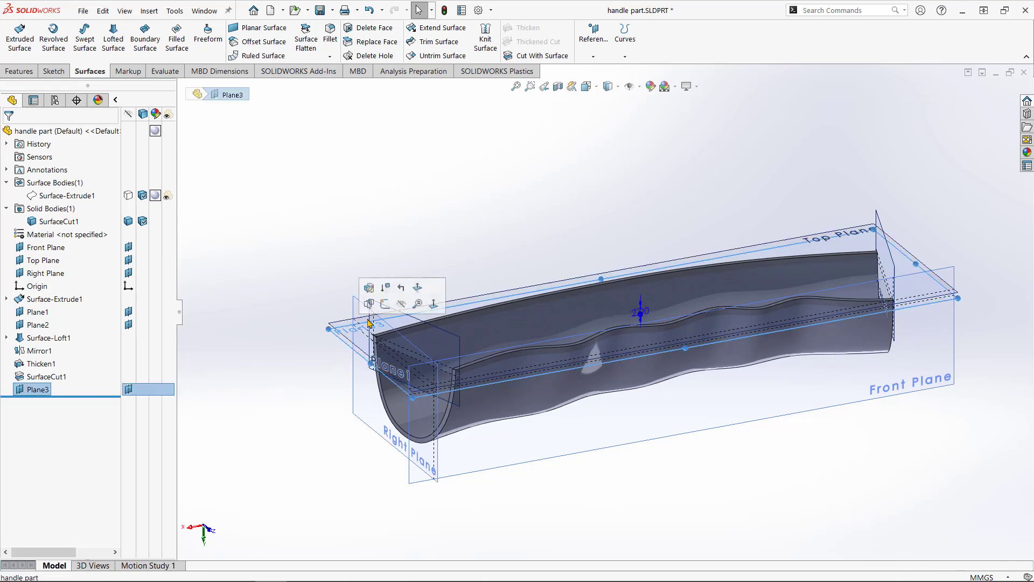
pyautogui.click(385, 305)
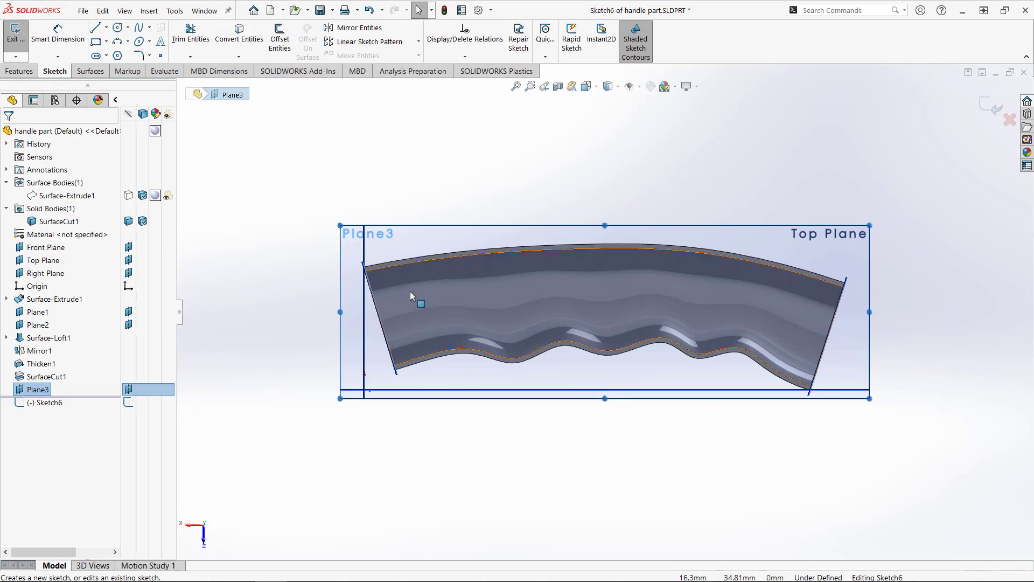
pyautogui.scroll(-2, 409, 291)
pyautogui.scroll(-3, 476, 283)
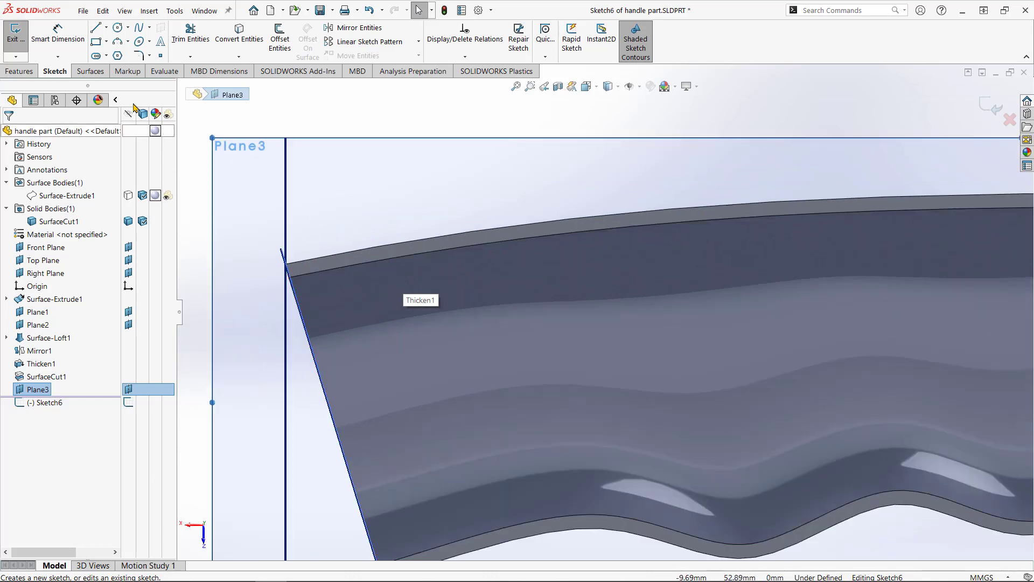
pyautogui.click(98, 29)
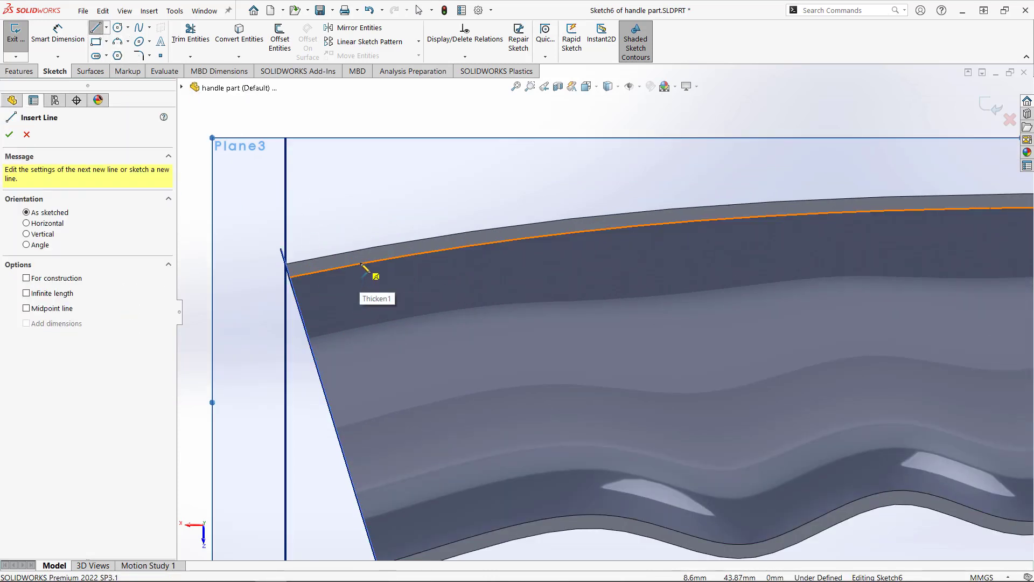
pyautogui.click(393, 260)
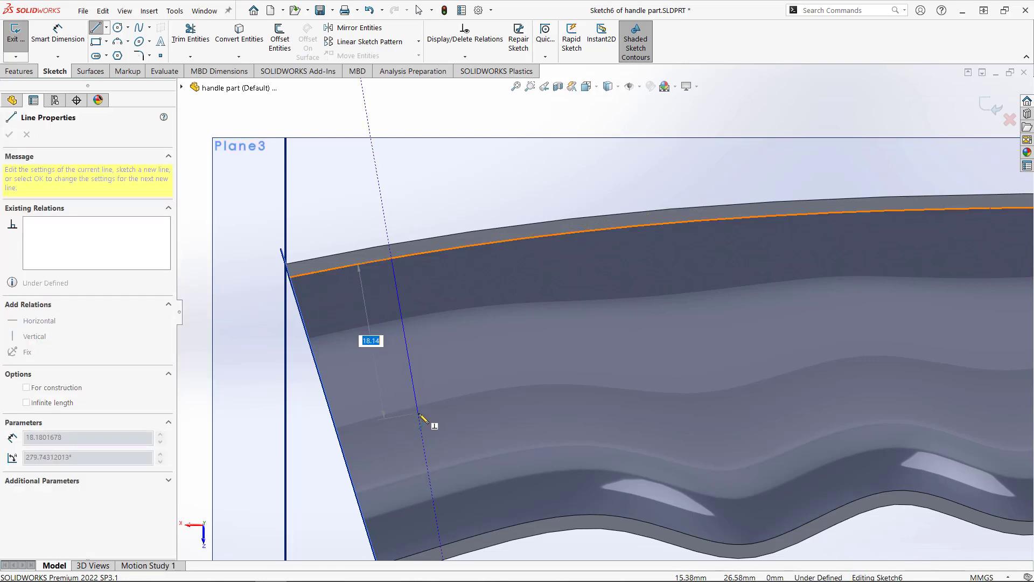
pyautogui.click(431, 404)
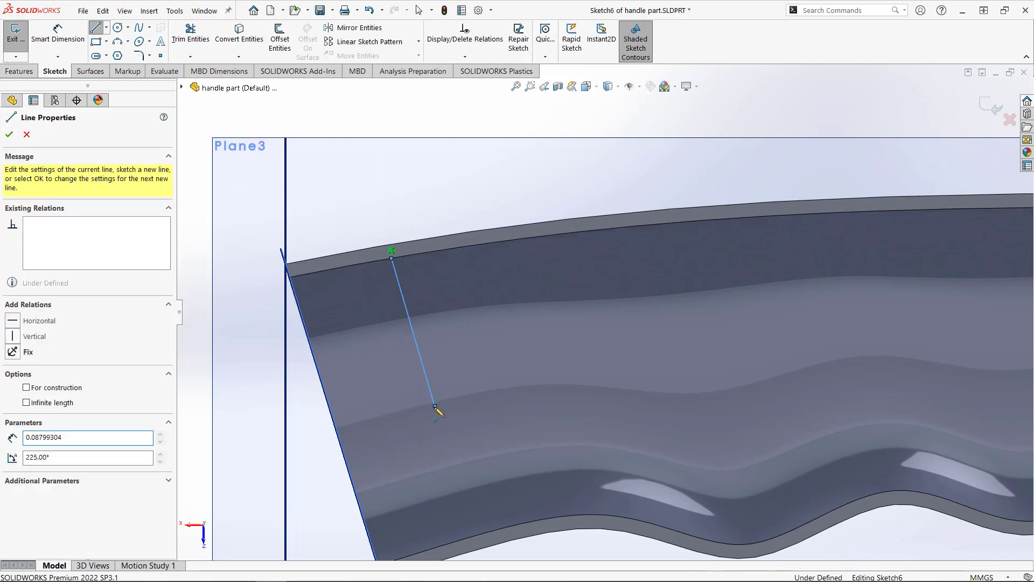
pyautogui.press('Escape')
# Dimension the sketched line's length as 20 mm and place the dimension text alongside it.
pyautogui.click(58, 37)
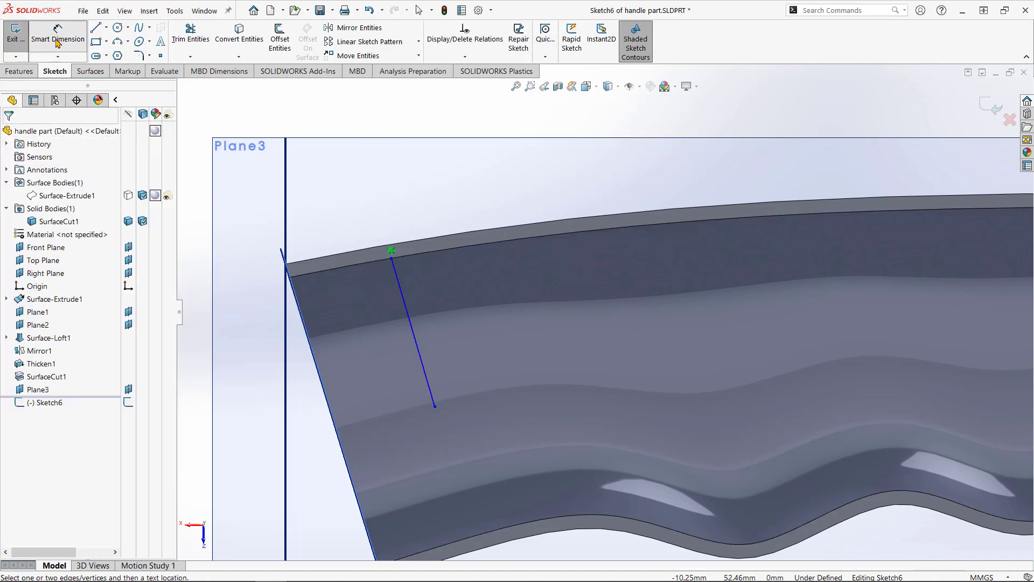
pyautogui.click(416, 324)
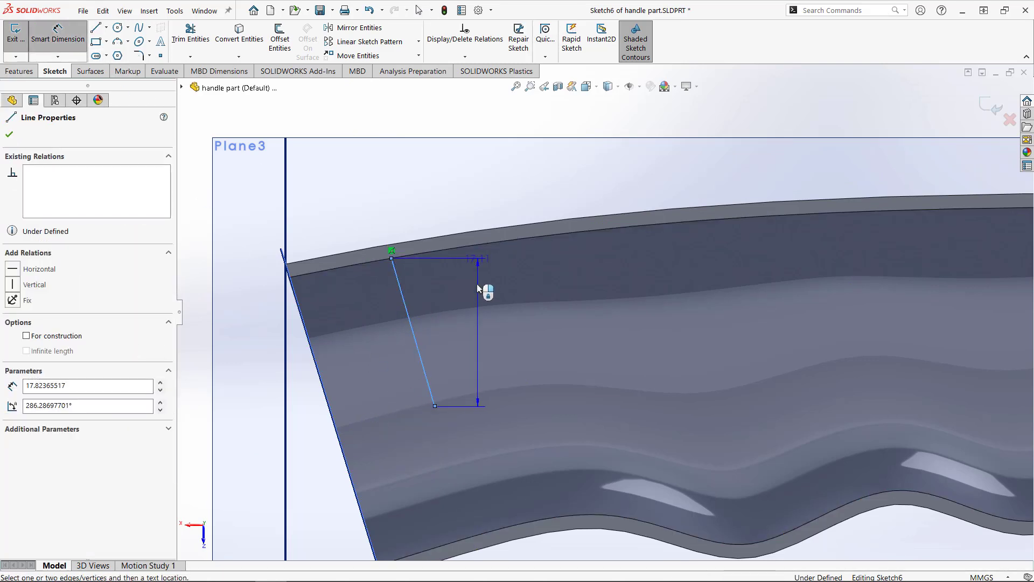
pyautogui.click(470, 214)
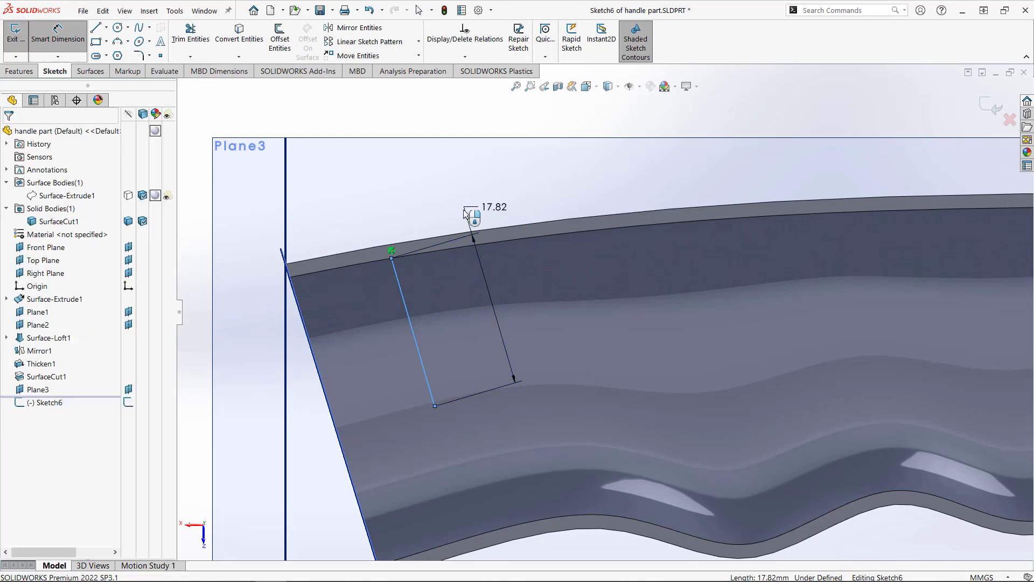
pyautogui.write('20')
pyautogui.press('Return')
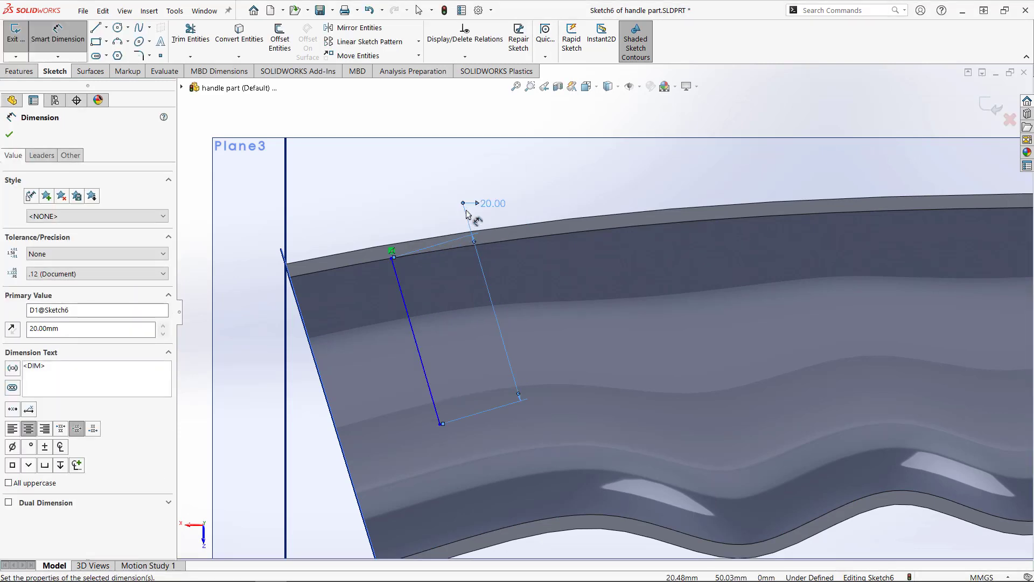
pyautogui.moveTo(495, 206); pyautogui.dragTo(515, 325)
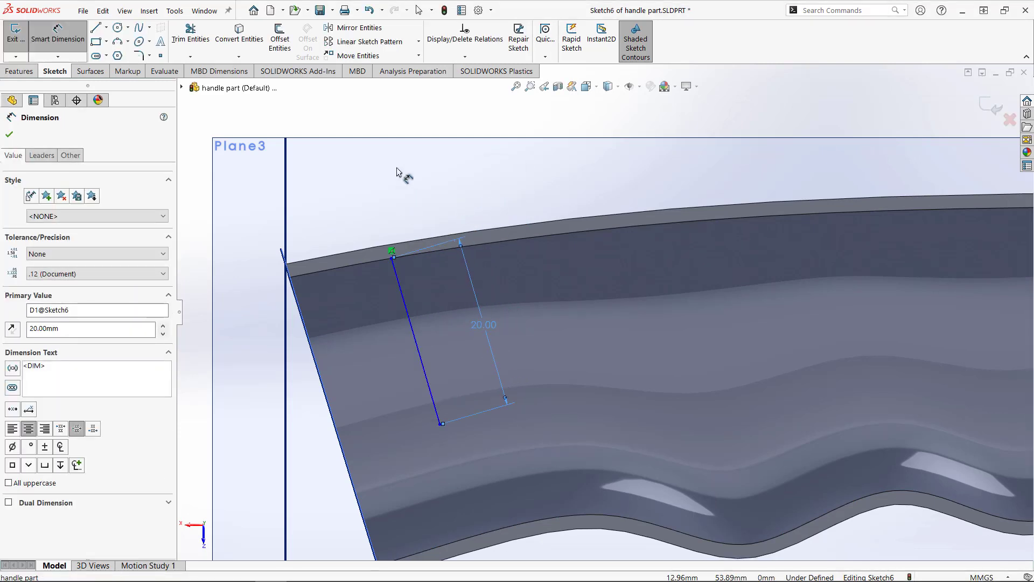
pyautogui.click(407, 113)
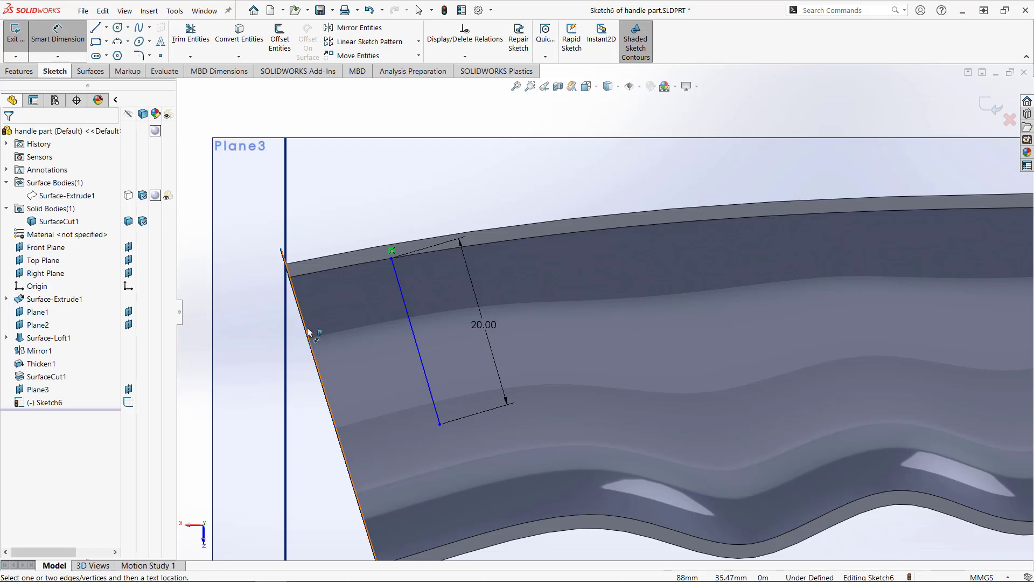
# Hide the reference planes and dimension the line's start point 10 mm from the inner corner at the shell's end.
pyautogui.click(296, 290)
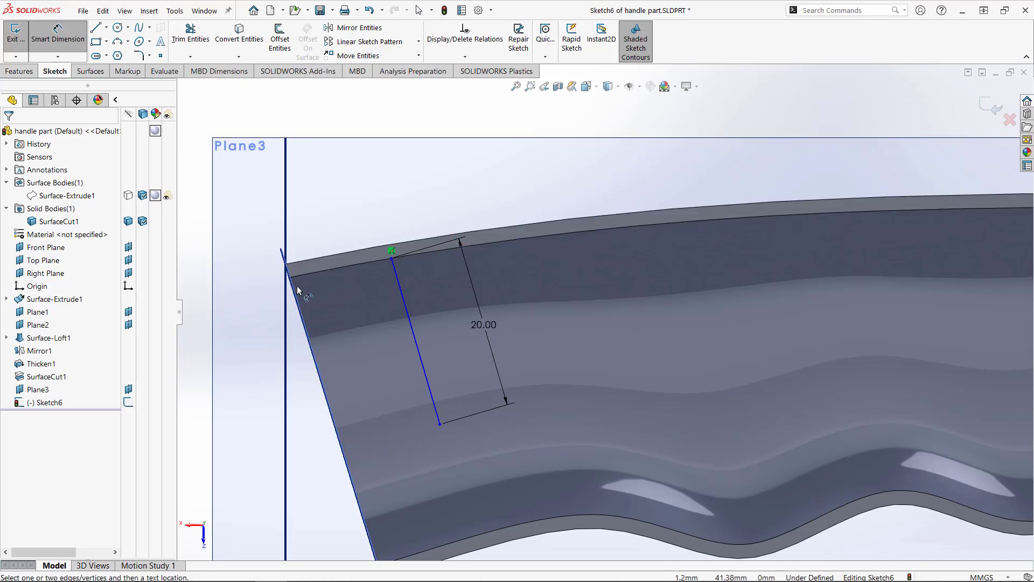
pyautogui.click(629, 87)
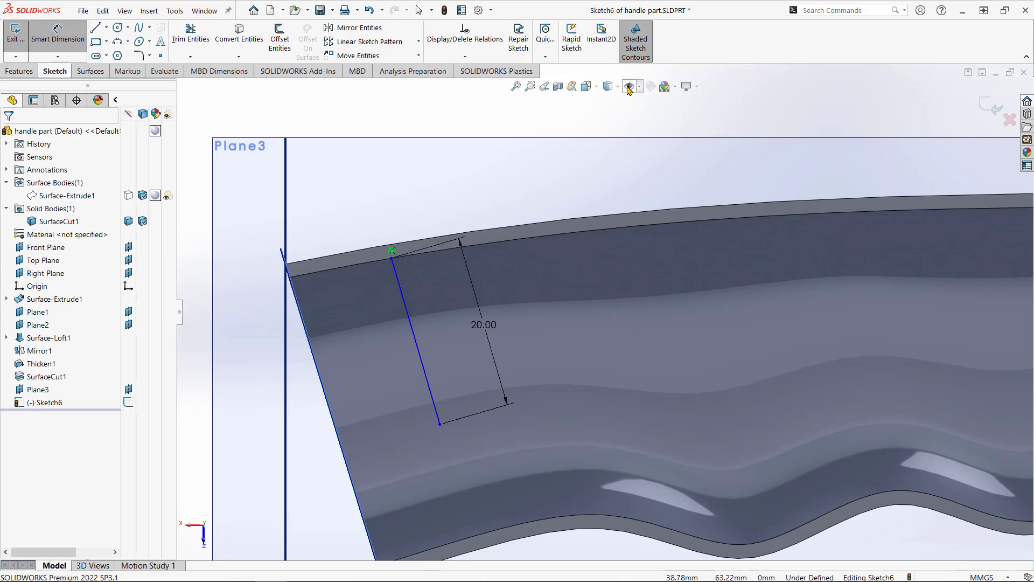
pyautogui.click(290, 278)
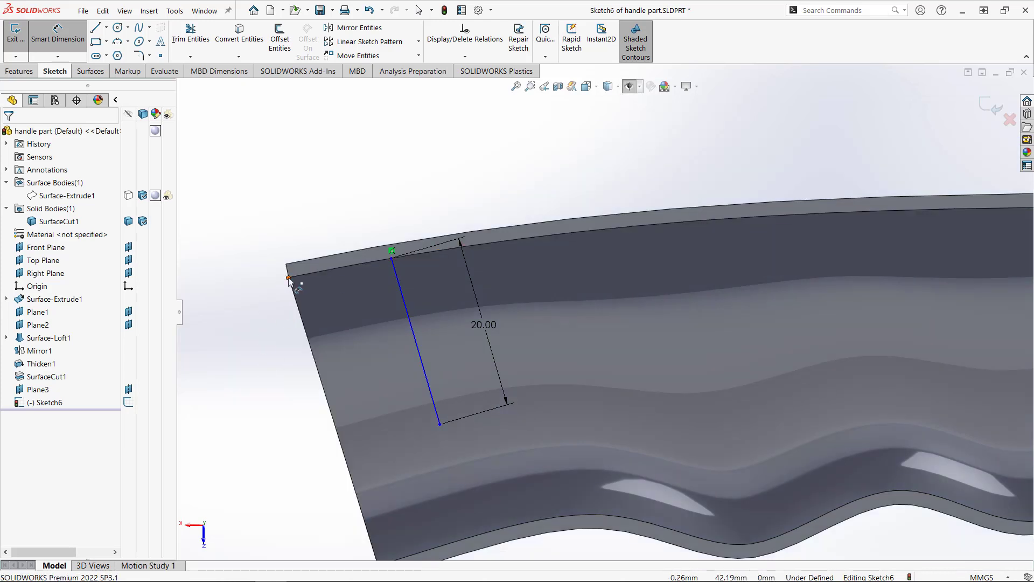
pyautogui.click(391, 259)
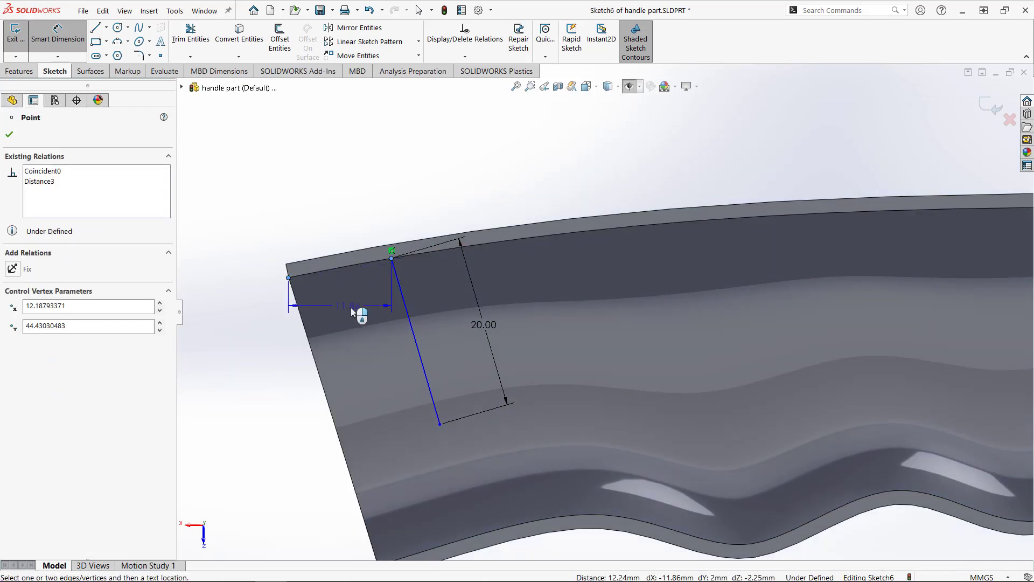
pyautogui.click(431, 291)
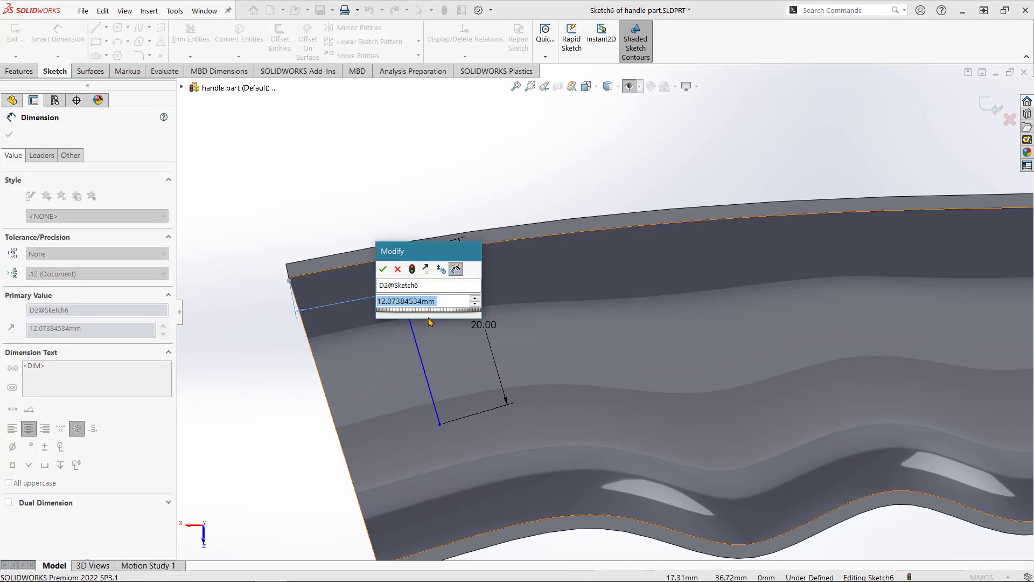
pyautogui.write('10')
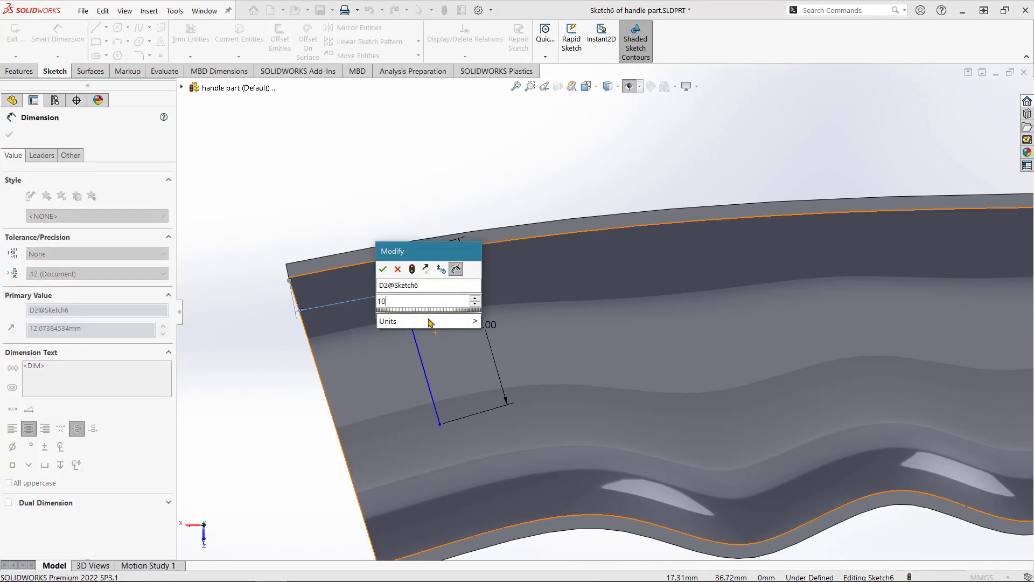
pyautogui.press('Return')
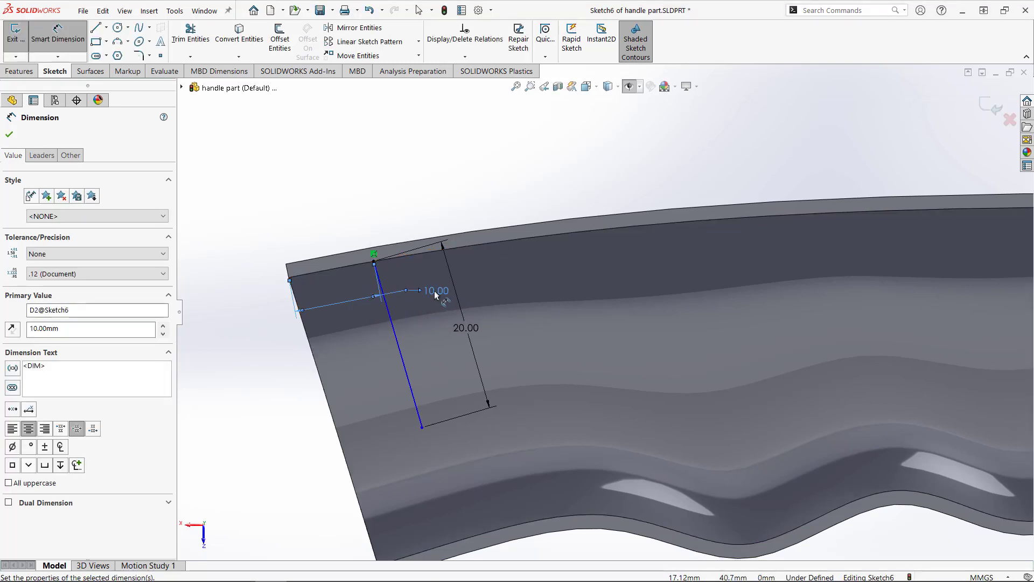
pyautogui.moveTo(435, 291); pyautogui.dragTo(365, 302)
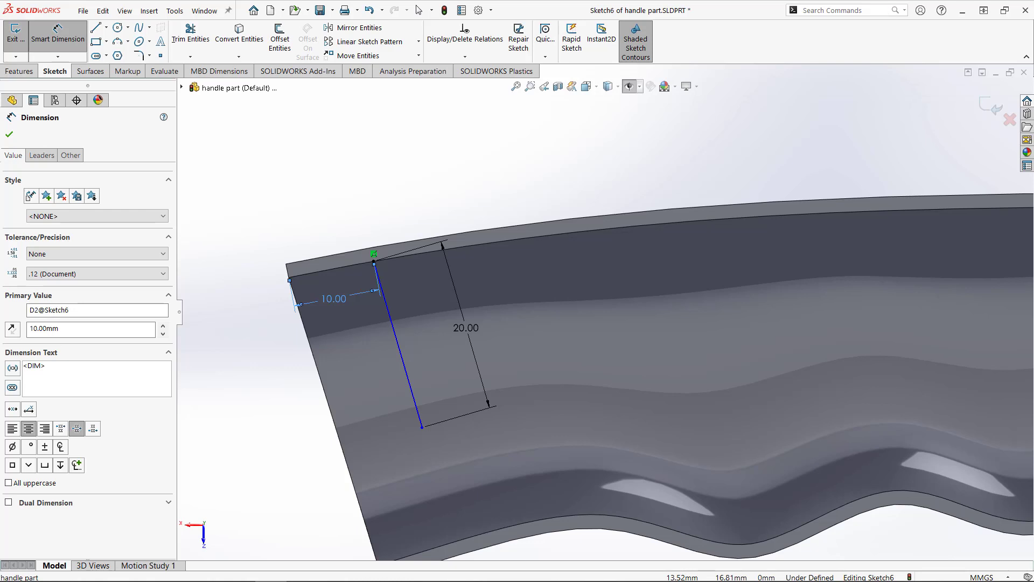
# Set the distance between the inner end corner and the line's start point to 9 mm.
pyautogui.doubleClick(335, 297)
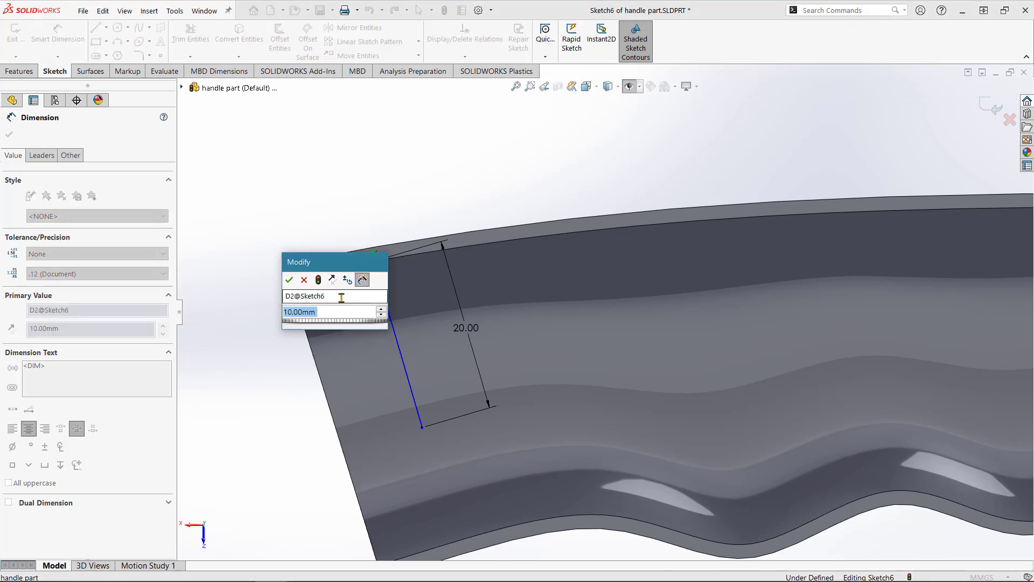
pyautogui.write('9')
pyautogui.press('Return')
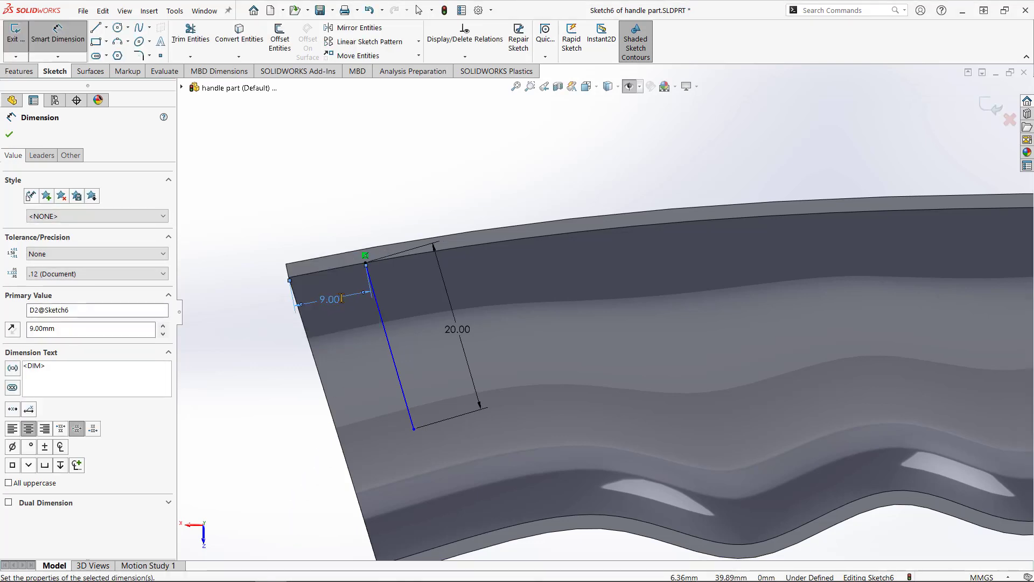
pyautogui.press('Escape')
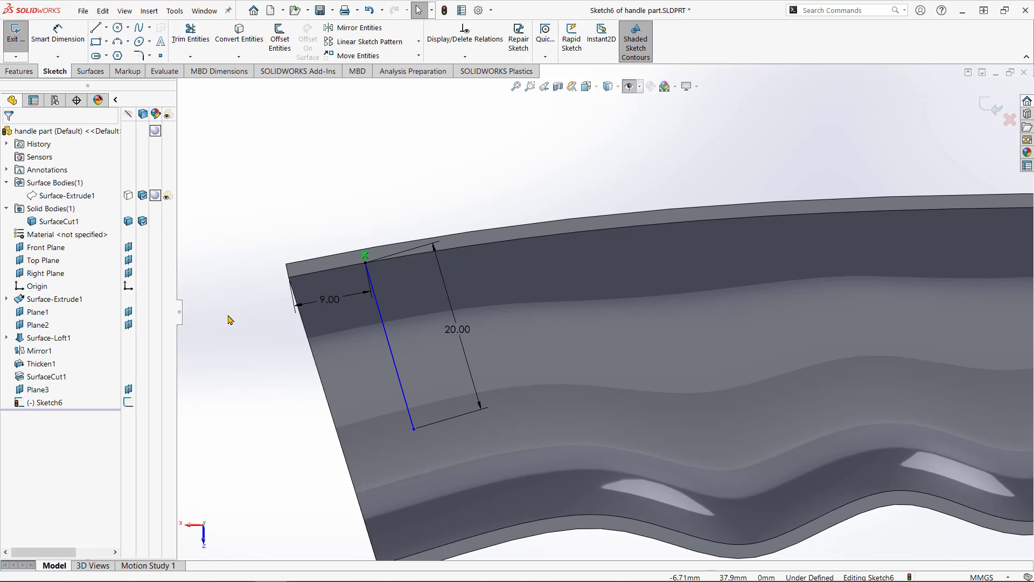
# Make the sketched line perpendicular to the inner rim edge it starts on.
pyautogui.click(381, 319)
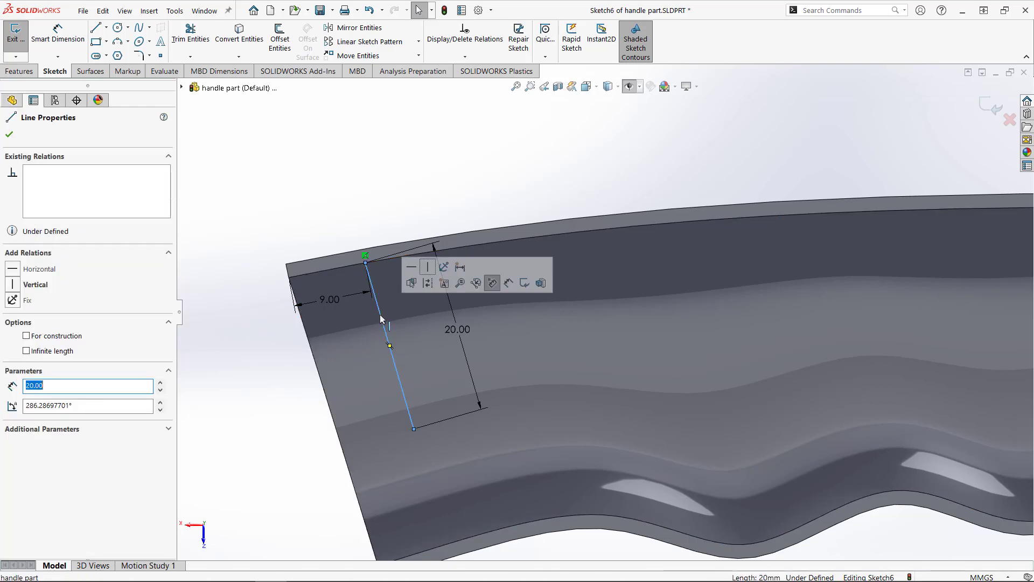
pyautogui.keyDown('ctrl'); pyautogui.click(351, 270); pyautogui.keyUp('ctrl')
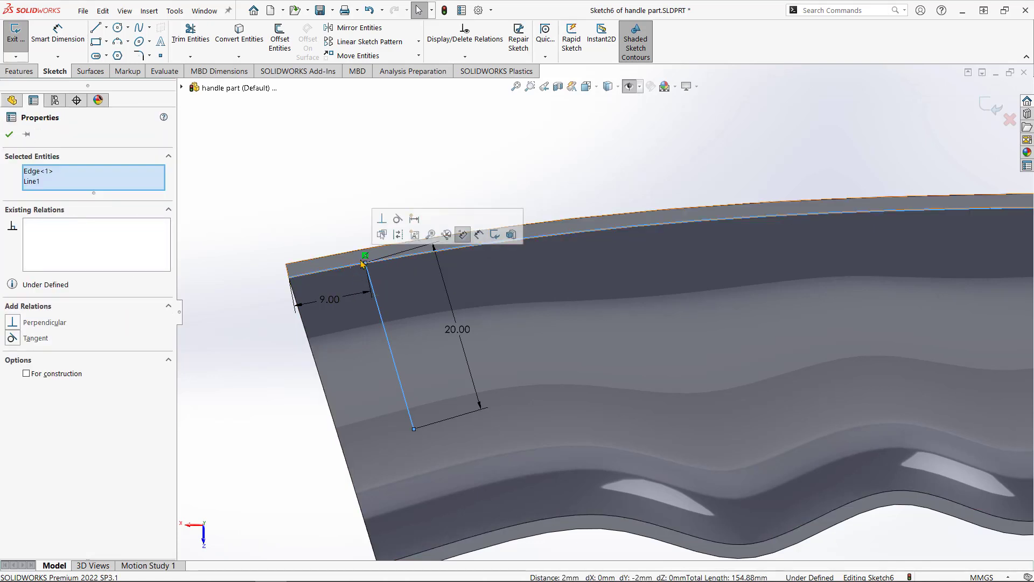
pyautogui.click(382, 220)
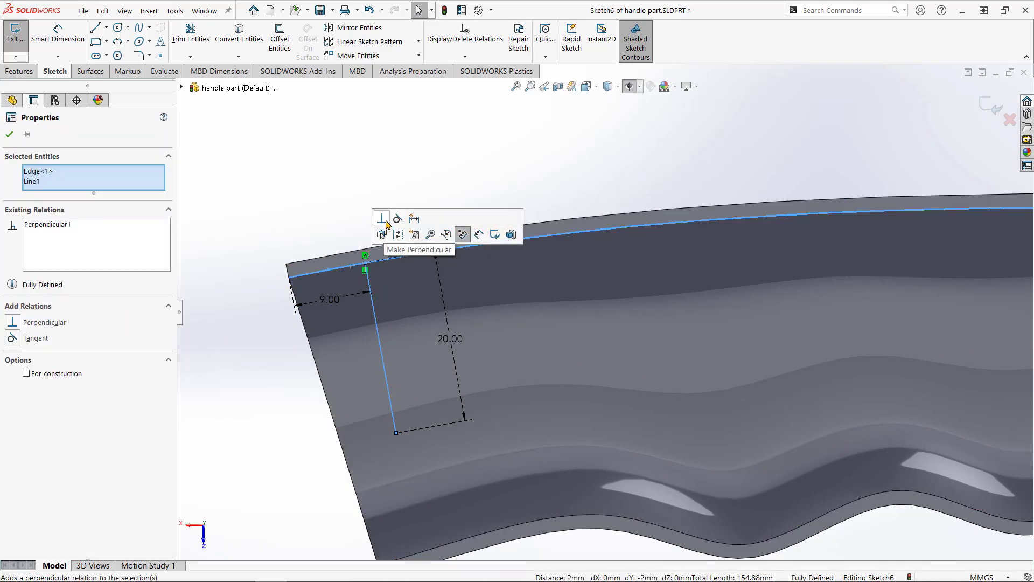
pyautogui.click(296, 182)
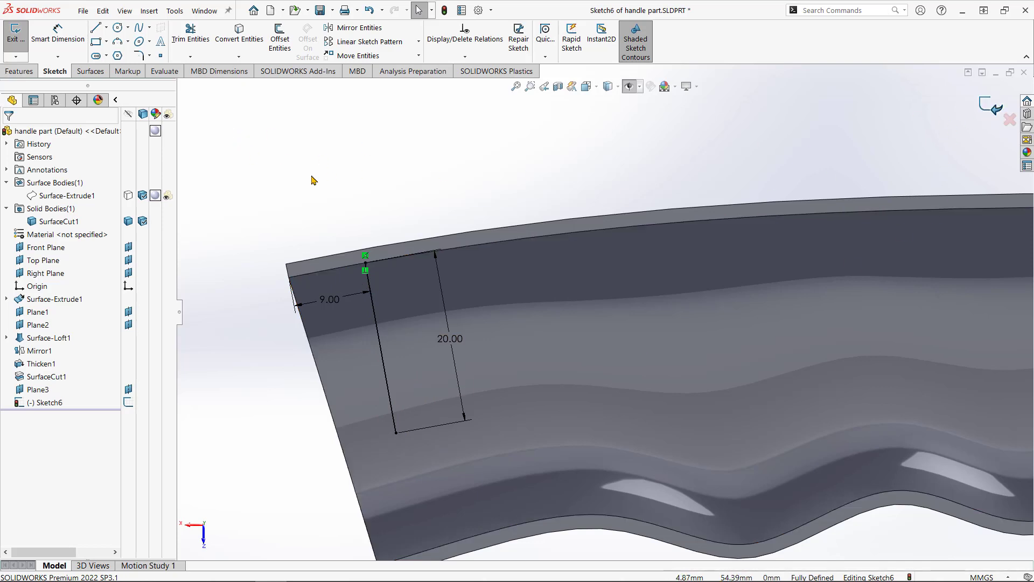
# Set up a rib from the sketched line, 0.8 mm thick on both sides and extruded normal to the sketch.
pyautogui.click(19, 72)
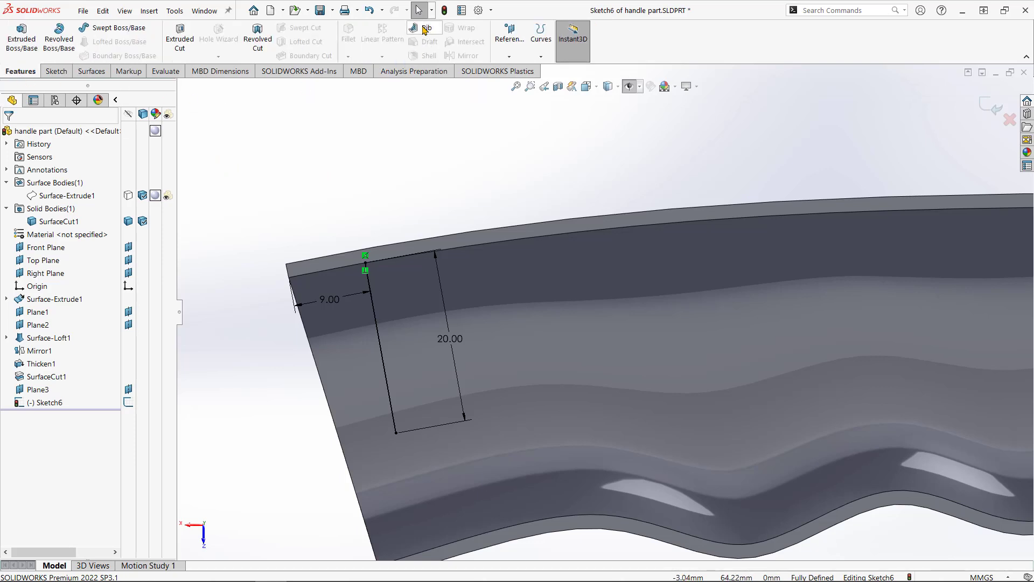
pyautogui.click(424, 30)
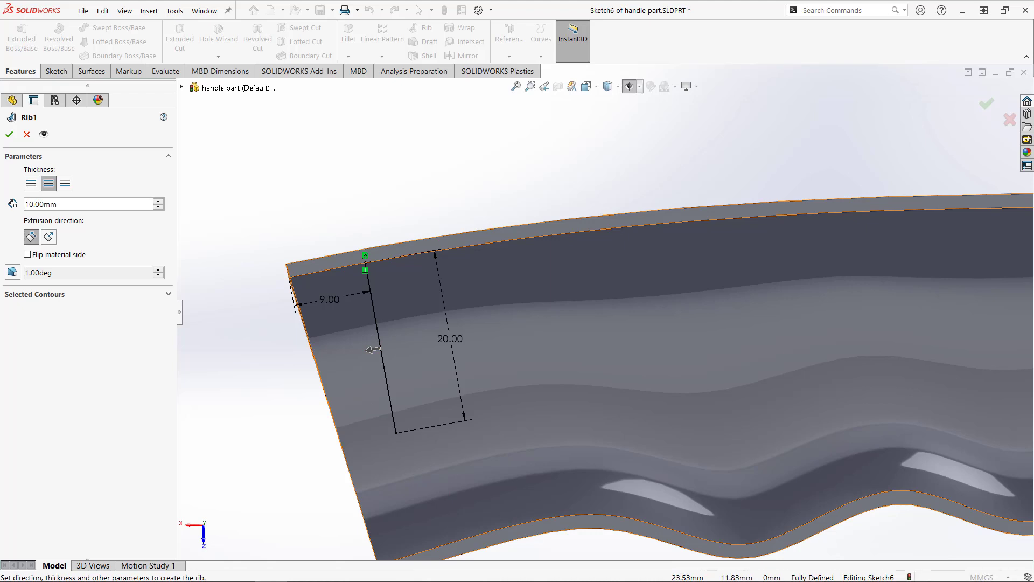
pyautogui.moveTo(70, 205); pyautogui.dragTo(3, 200)
pyautogui.write('0.8')
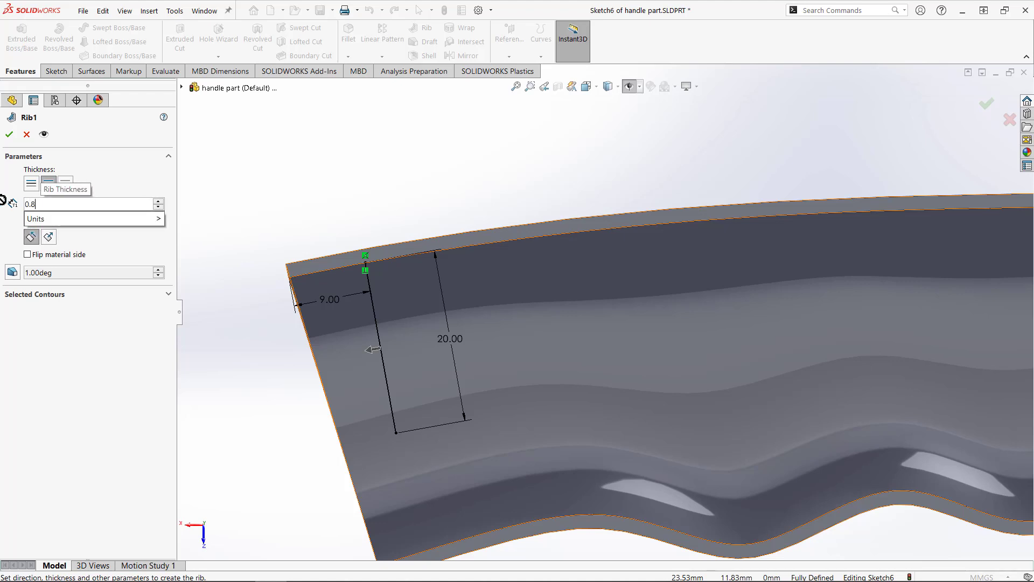
pyautogui.press('Return')
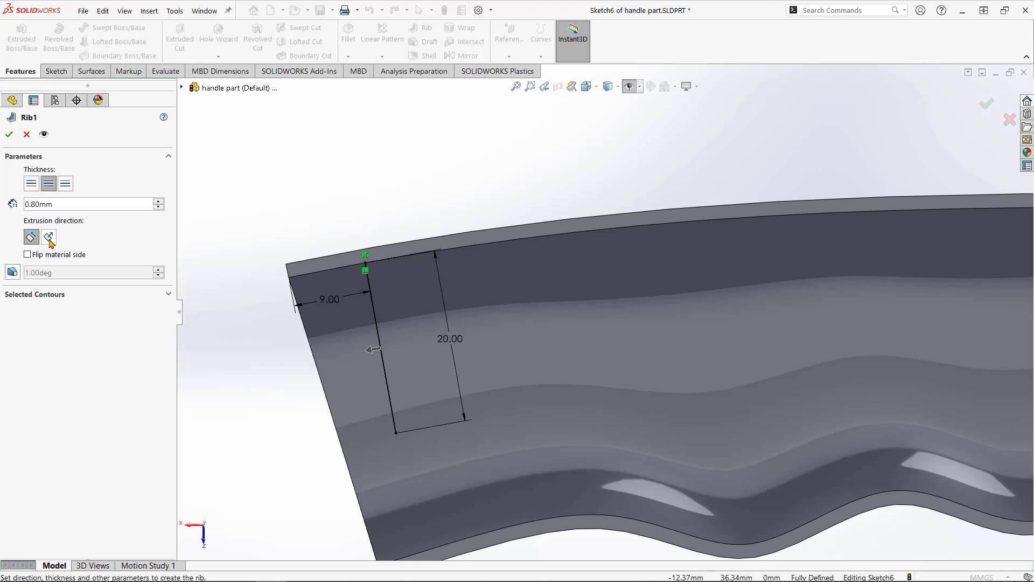
pyautogui.click(49, 238)
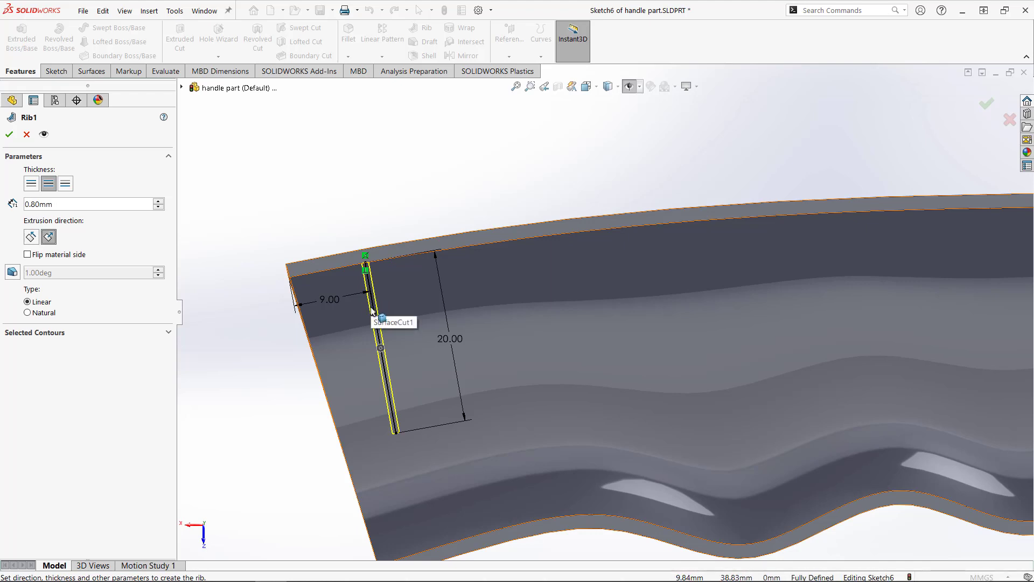
# Give the rib a 2° outward draft and create it.
pyautogui.click(13, 273)
pyautogui.doubleClick(71, 301)
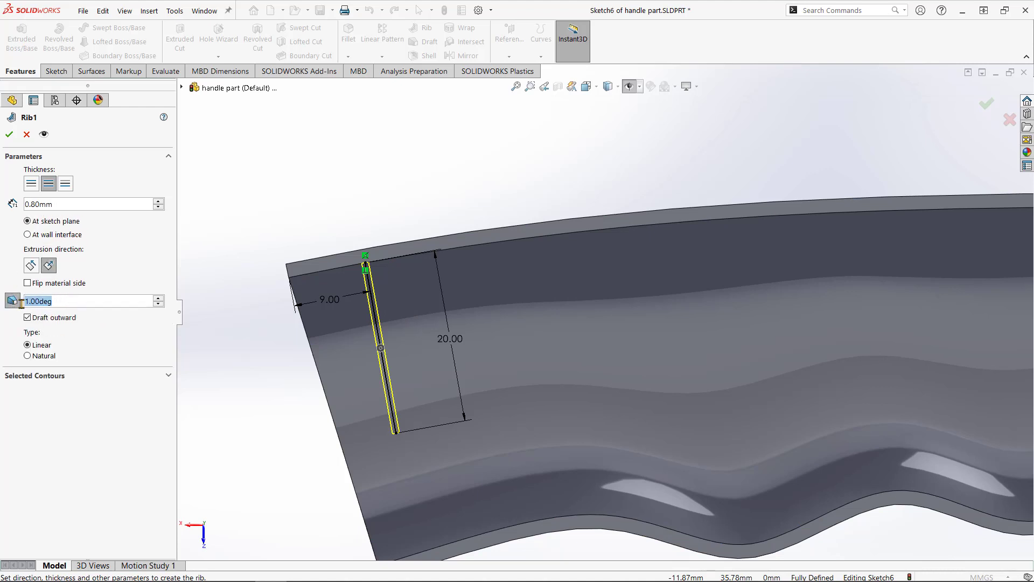
pyautogui.write('2')
pyautogui.press('Return')
pyautogui.click(10, 135)
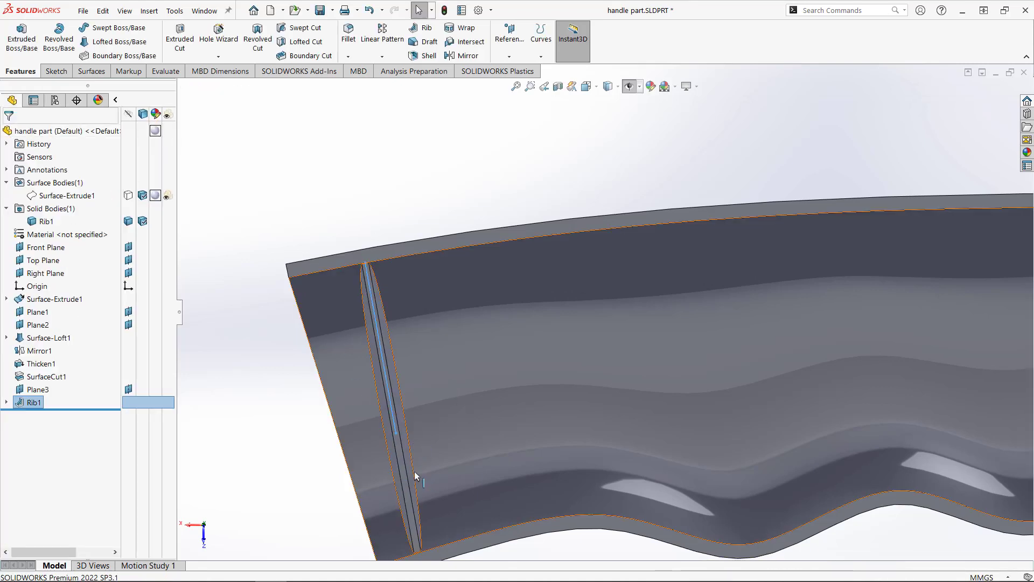
# Examine the rib's drafted side faces, its source sketch and its top face relative to the shell's rim.
pyautogui.scroll(-2, 419, 415)
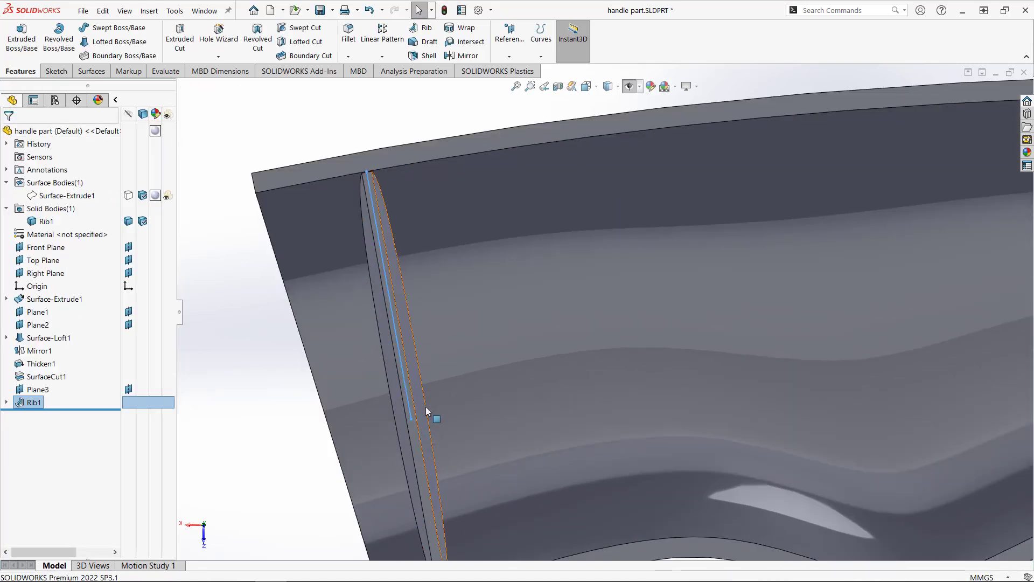
pyautogui.click(418, 387)
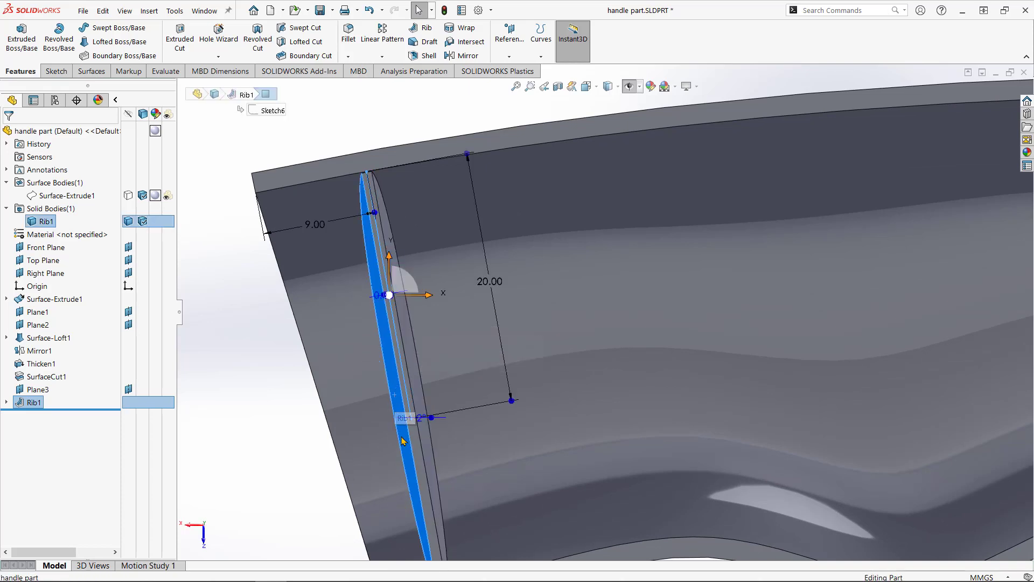
pyautogui.click(353, 123)
pyautogui.scroll(2, 413, 415)
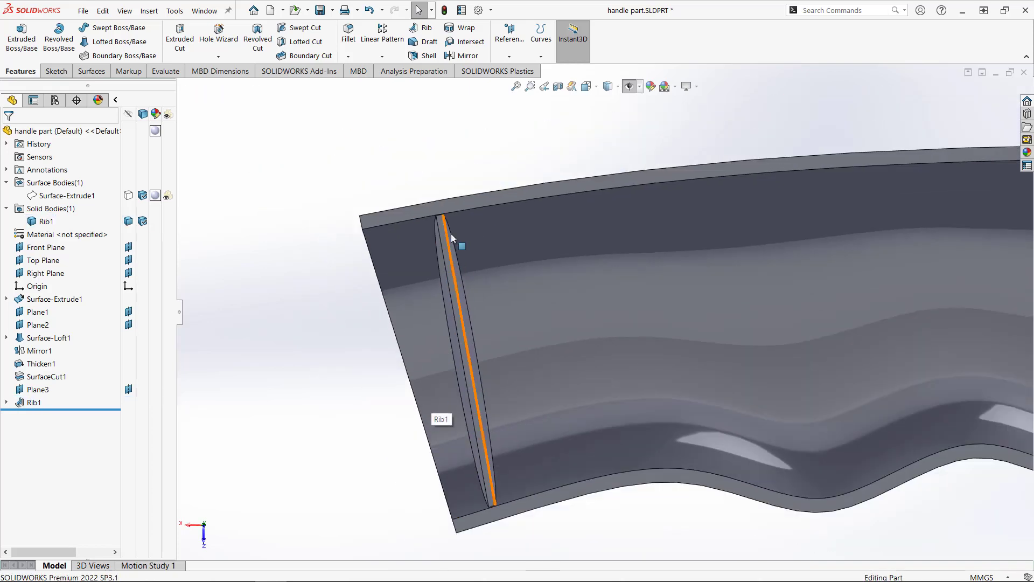
pyautogui.click(7, 403)
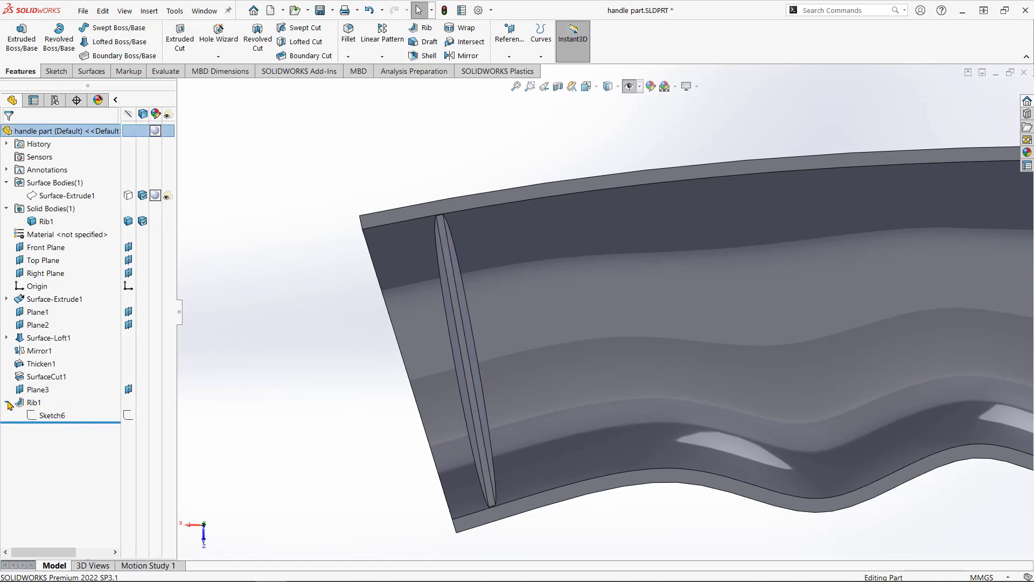
pyautogui.click(50, 415)
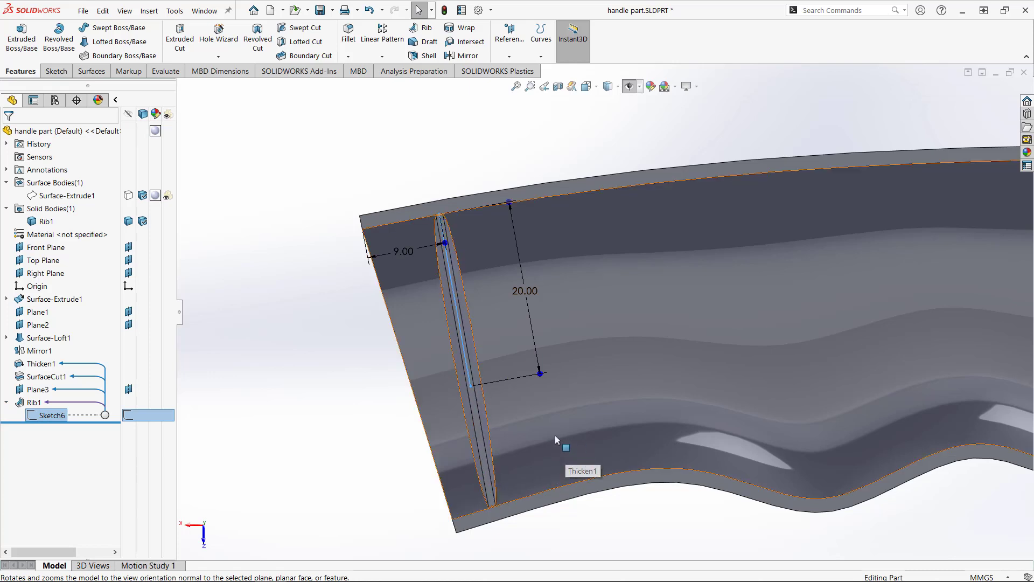
pyautogui.moveTo(555, 449); pyautogui.dragTo(464, 324, button='middle')
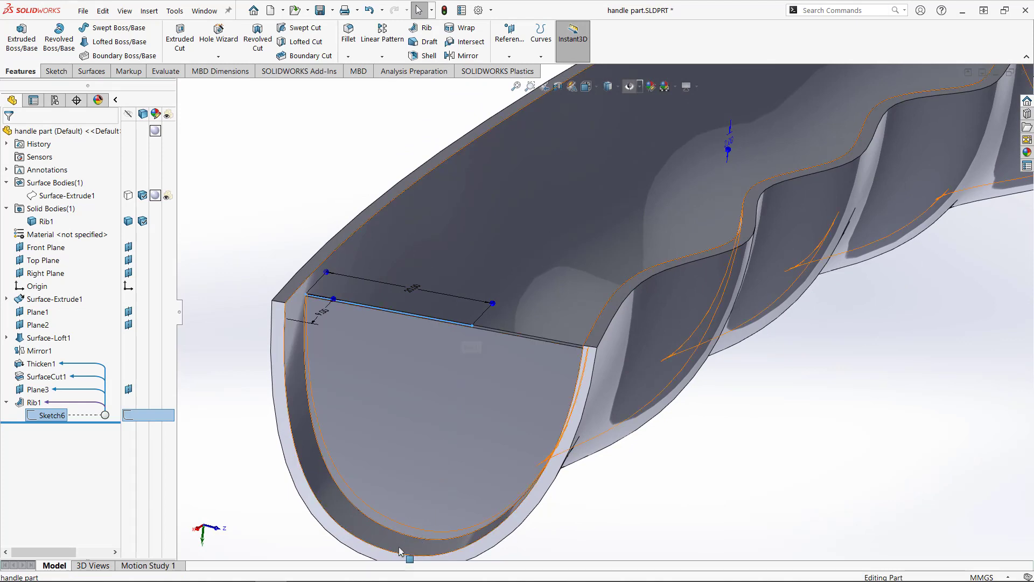
pyautogui.moveTo(399, 550)
pyautogui.mouseDown(button='middle')
pyautogui.moveTo(483, 442)
pyautogui.moveTo(443, 376)
pyautogui.moveTo(438, 473)
pyautogui.mouseUp(button='middle')
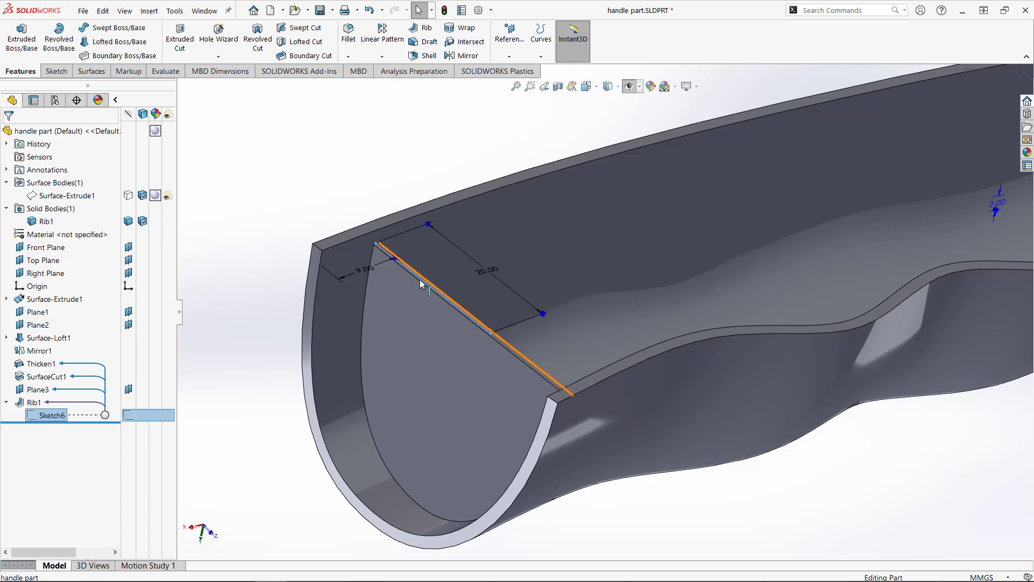
pyautogui.click(384, 225)
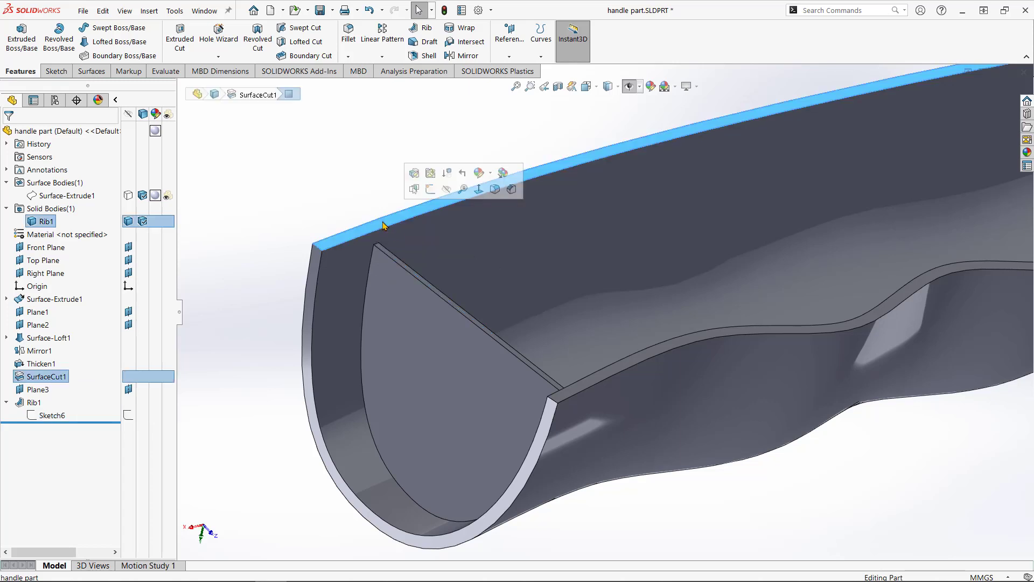
pyautogui.scroll(-2, 397, 263)
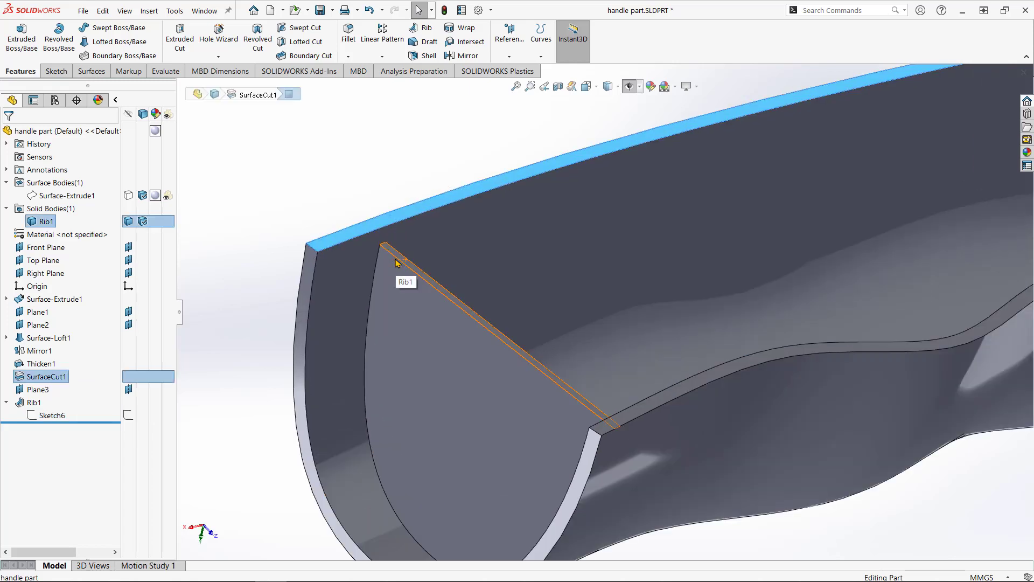
pyautogui.click(397, 257)
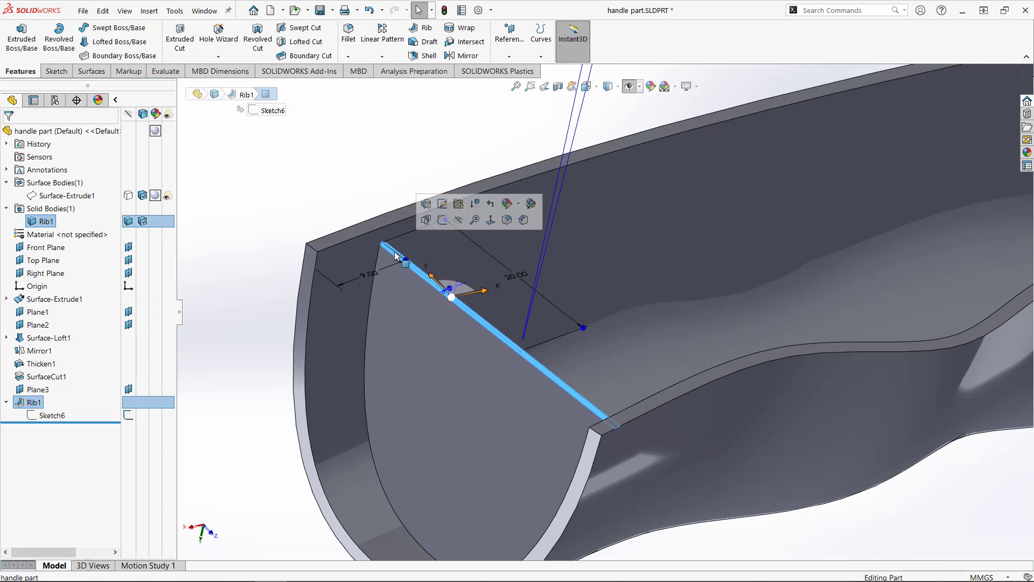
pyautogui.press('Escape')
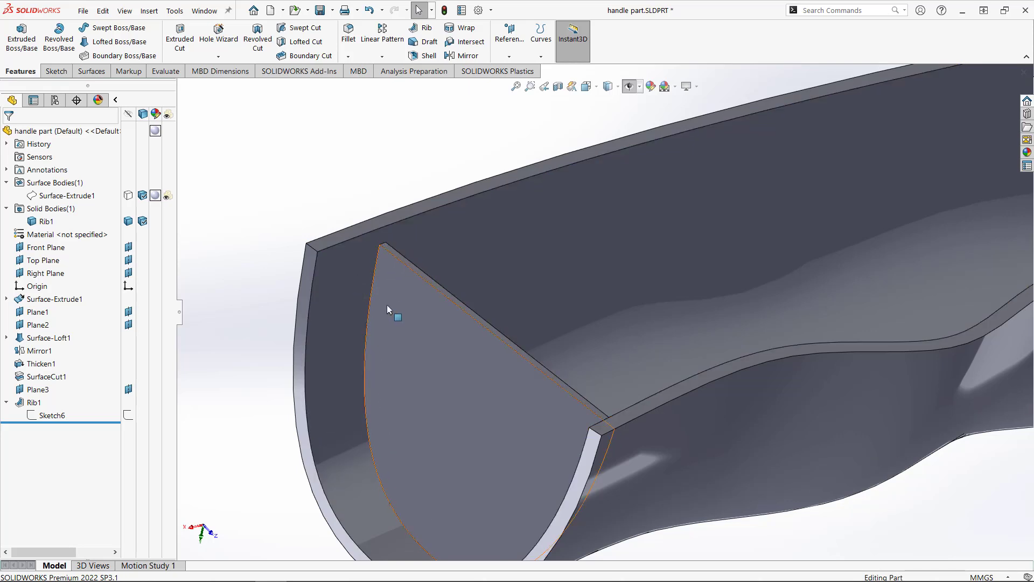
# Examine the shell's inner face and the open space along the handle beyond the first rib.
pyautogui.click(352, 289)
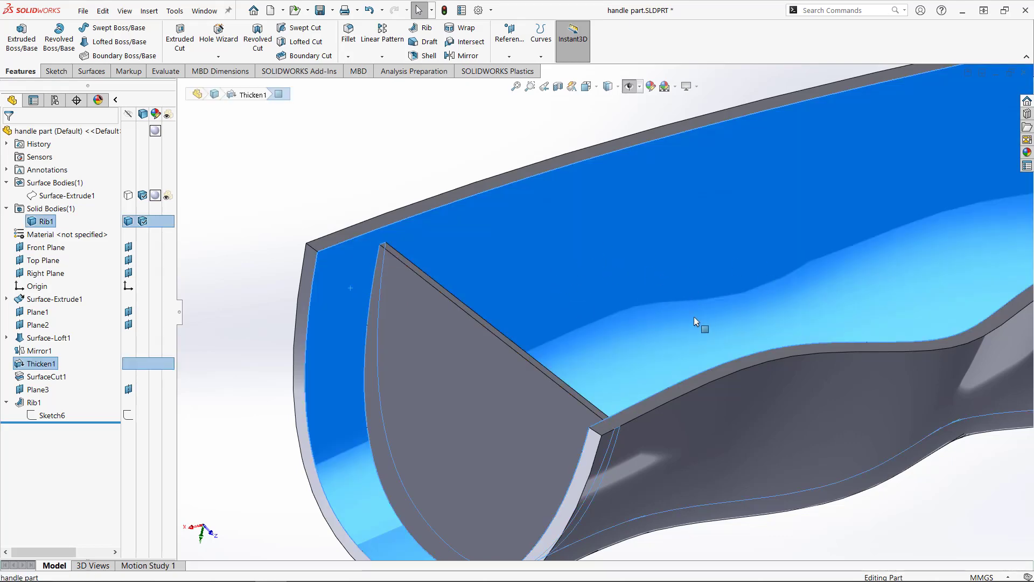
pyautogui.moveTo(695, 322); pyautogui.dragTo(666, 338, button='middle')
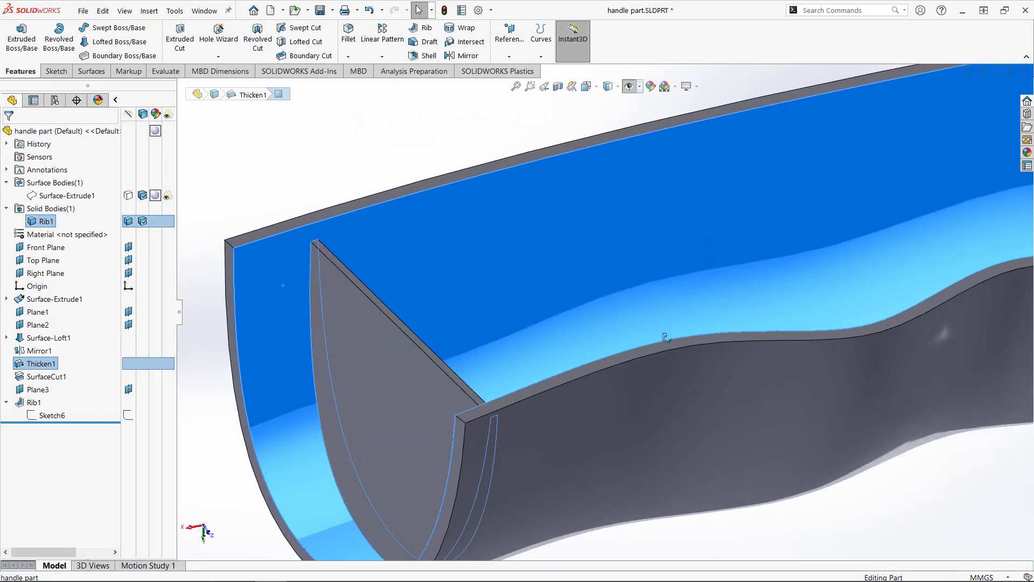
pyautogui.scroll(4, 599, 323)
pyautogui.click(474, 193)
pyautogui.scroll(4, 615, 304)
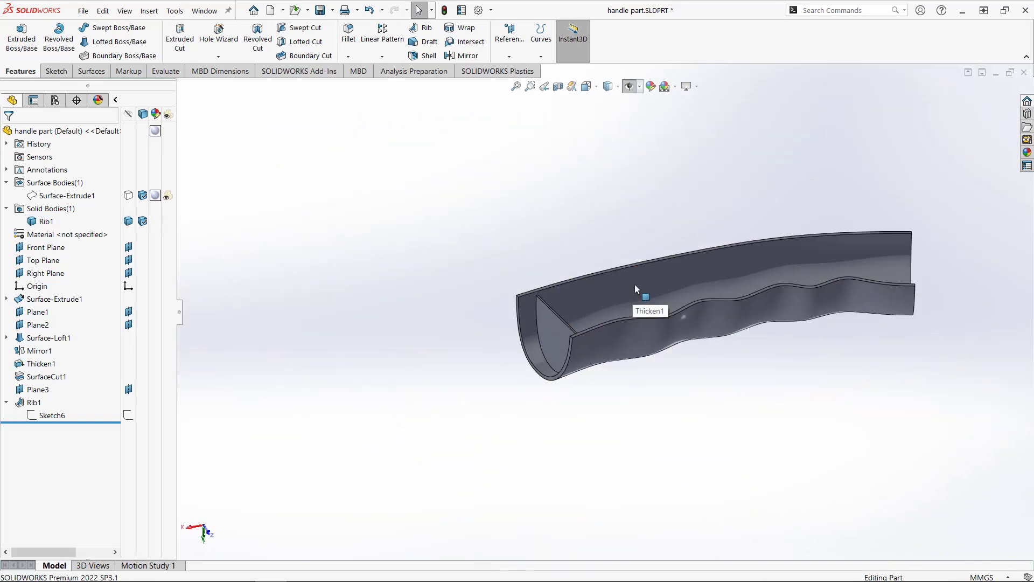
pyautogui.moveTo(636, 290); pyautogui.dragTo(590, 389, button='middle')
pyautogui.keyDown('ctrl'); pyautogui.moveTo(625, 331); pyautogui.dragTo(618, 374, button='middle'); pyautogui.keyUp('ctrl')
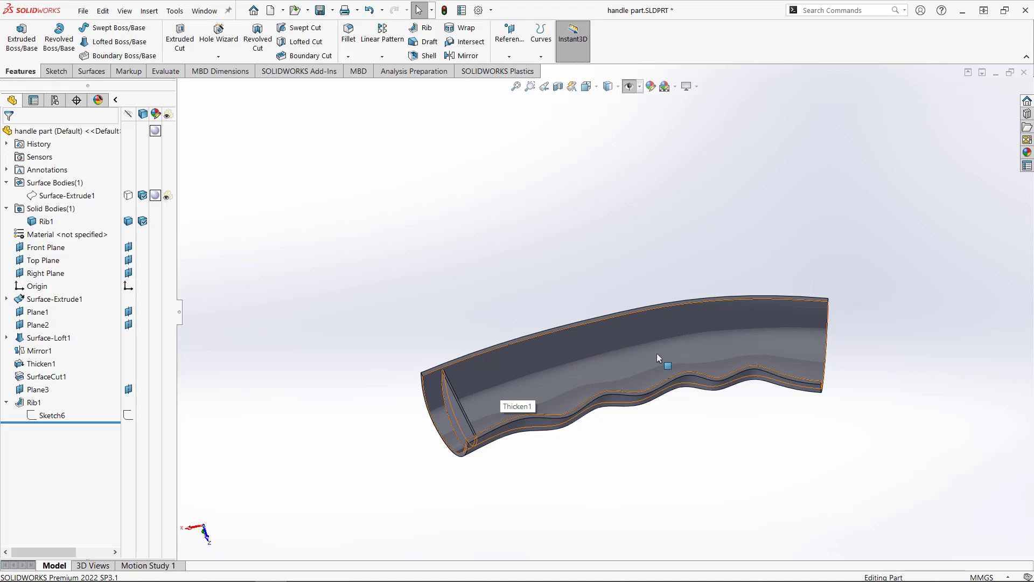
pyautogui.moveTo(657, 353)
pyautogui.mouseDown(button='middle')
pyautogui.moveTo(672, 451)
pyautogui.moveTo(655, 418)
pyautogui.mouseUp(button='middle')
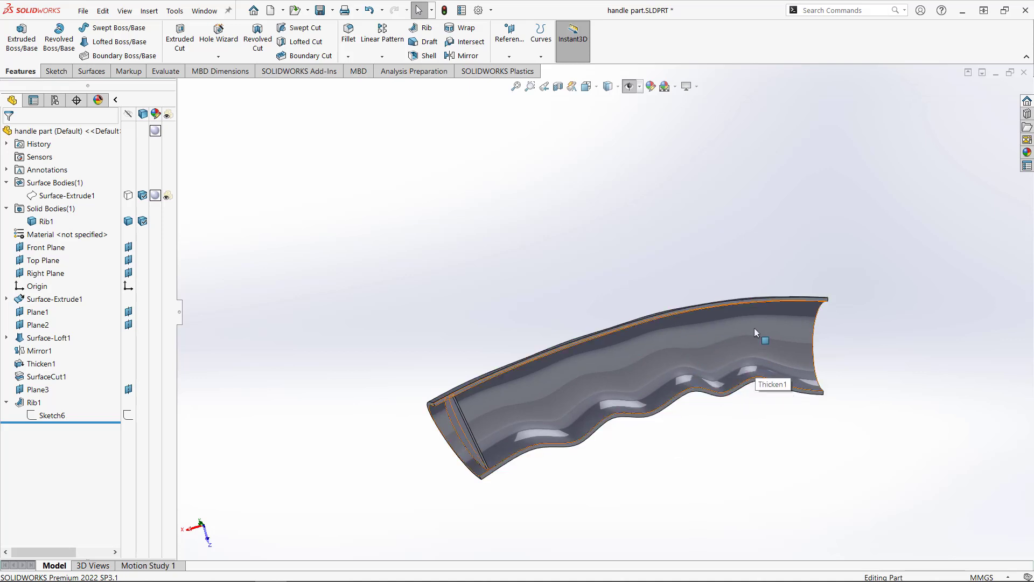
pyautogui.moveTo(598, 439); pyautogui.dragTo(566, 320, button='middle')
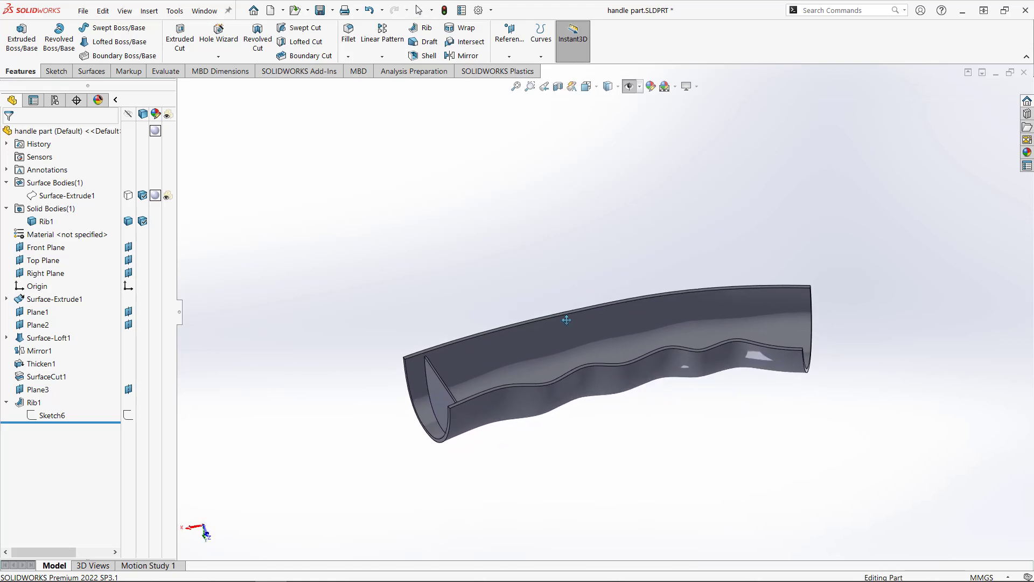
# Start a Curve Driven Pattern that follows the outer edge of the shell's long smooth rim.
pyautogui.scroll(-2, 561, 318)
pyautogui.click(382, 56)
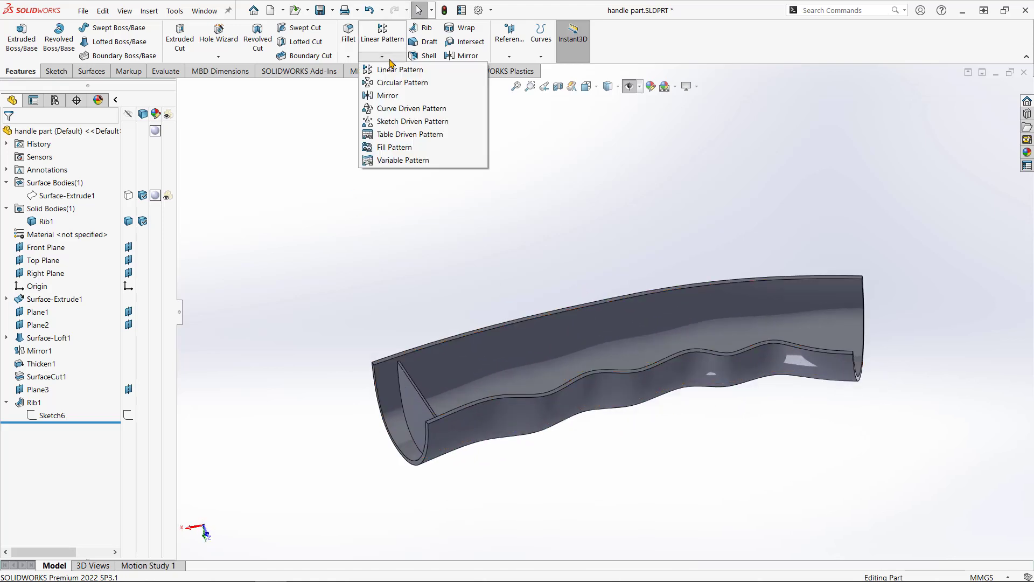
pyautogui.click(420, 110)
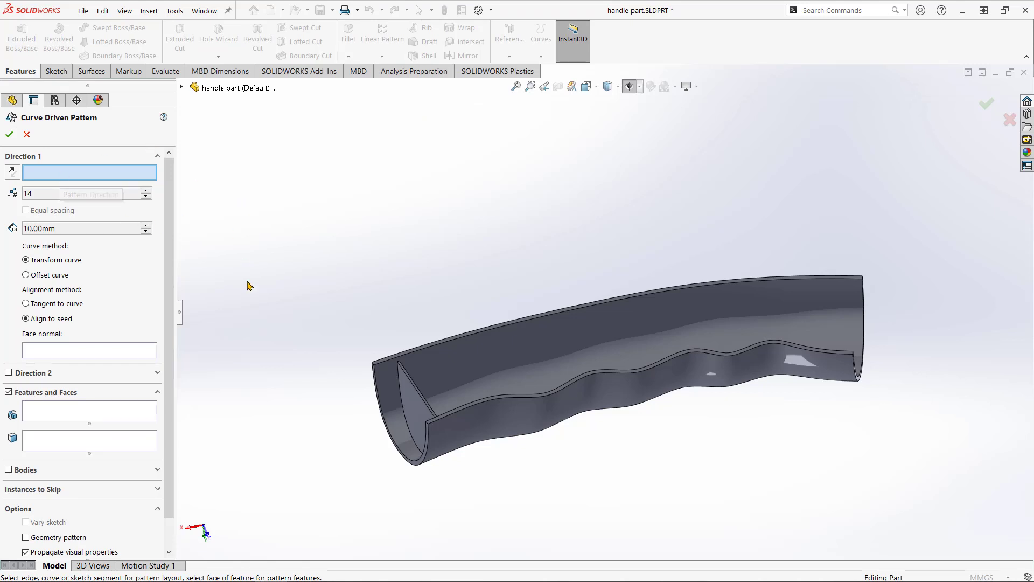
pyautogui.scroll(-3, 401, 307)
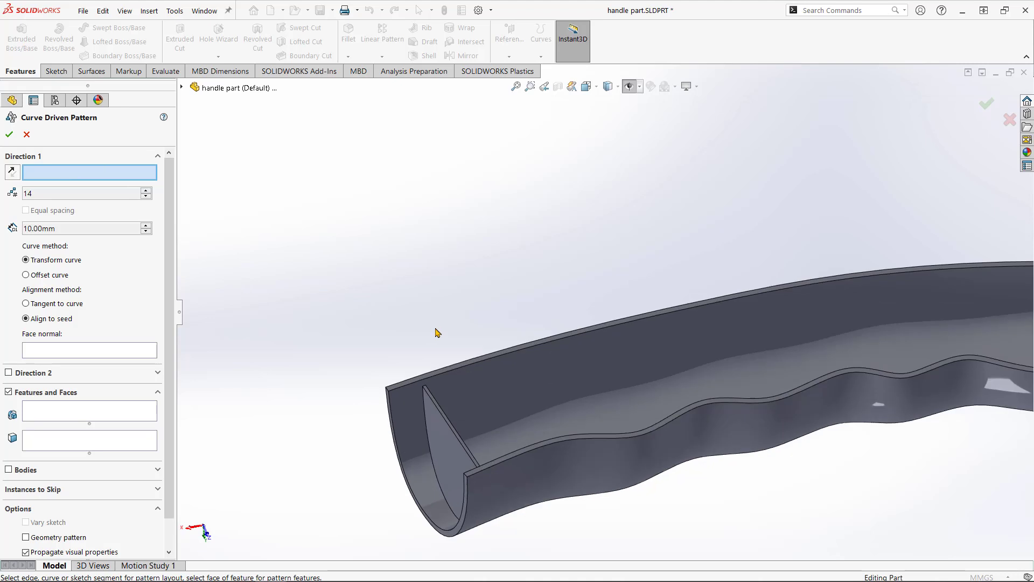
pyautogui.click(521, 347)
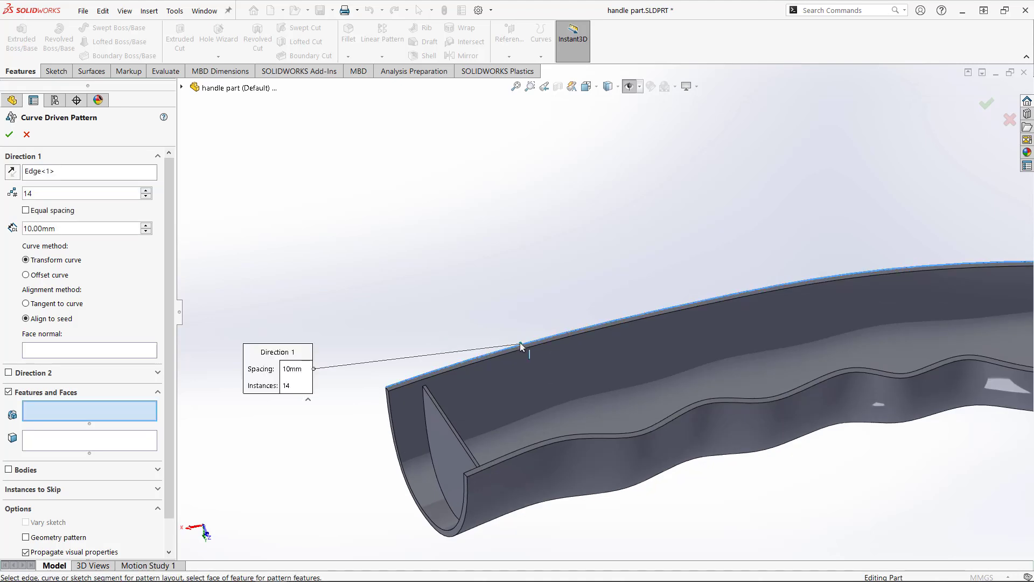
pyautogui.scroll(3, 582, 386)
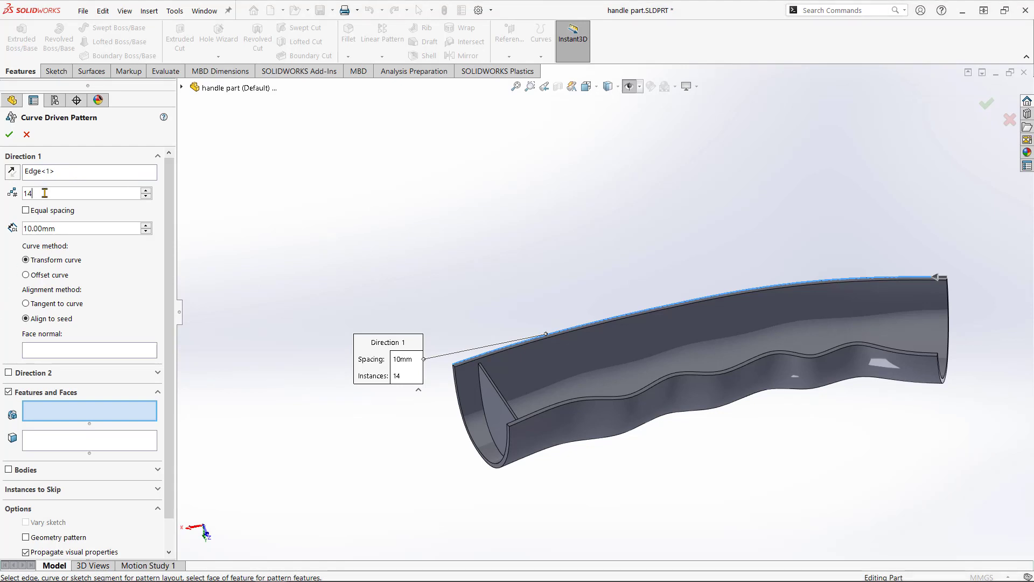
# Set the curve driven pattern to 8 instances with 20 mm spacing.
pyautogui.moveTo(46, 193); pyautogui.dragTo(26, 193)
pyautogui.write('8')
pyautogui.press('Return')
pyautogui.moveTo(80, 229); pyautogui.dragTo(2, 232)
pyautogui.write('20')
pyautogui.press('Return')
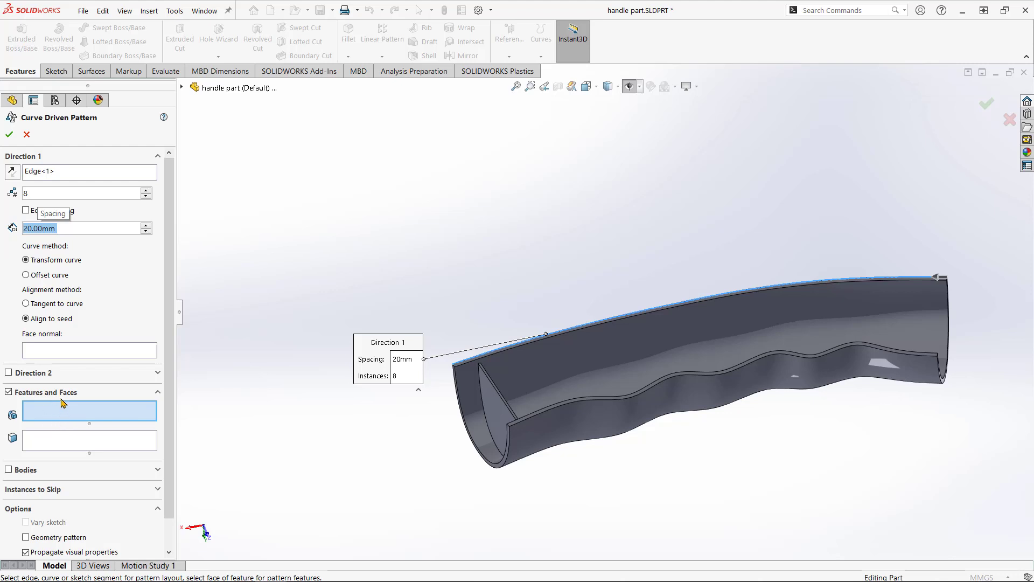
# Choose the rib as the feature to pattern and reverse the direction so the copies run along the inside of the handle.
pyautogui.click(80, 417)
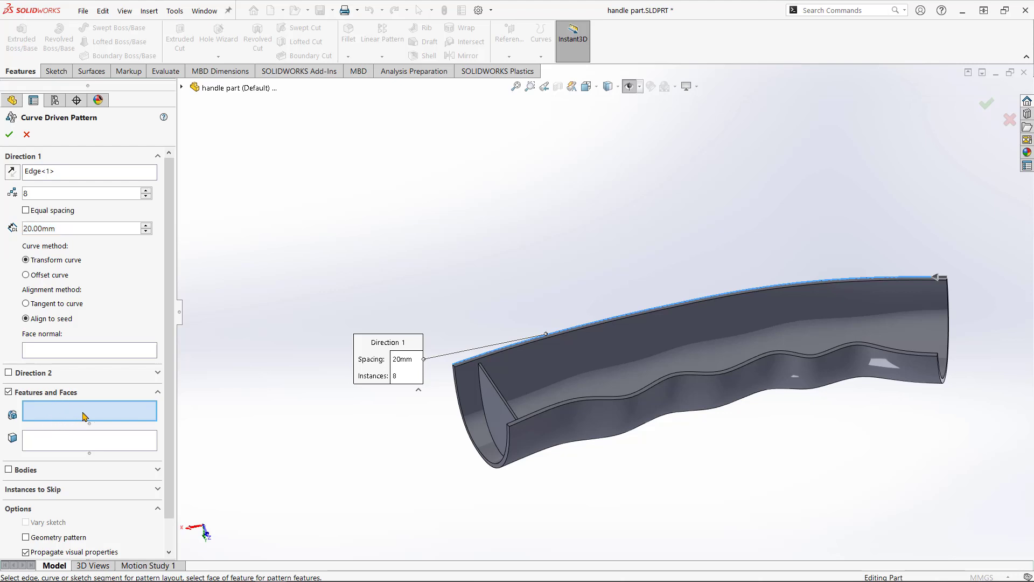
pyautogui.click(492, 402)
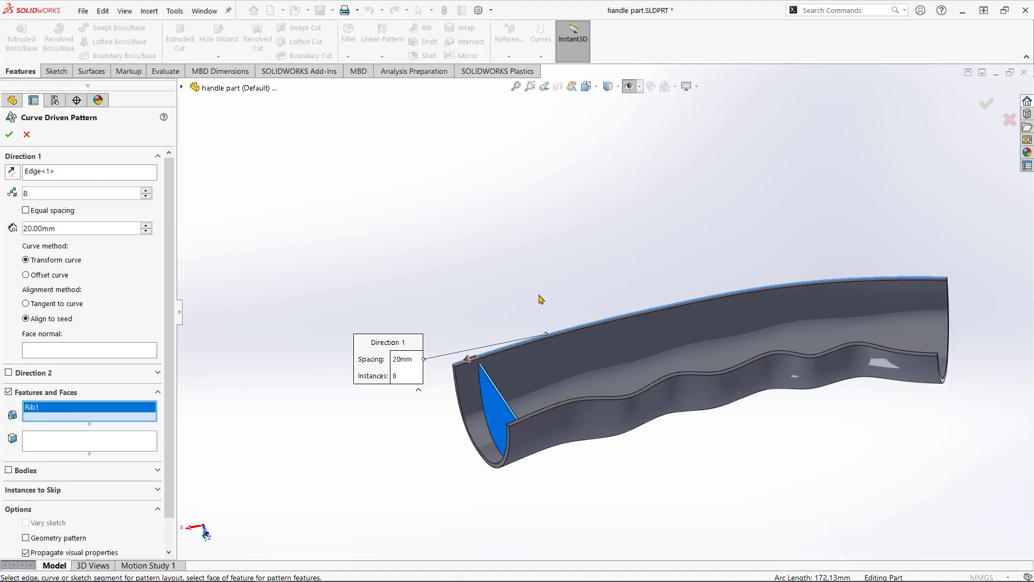
pyautogui.scroll(-2, 750, 408)
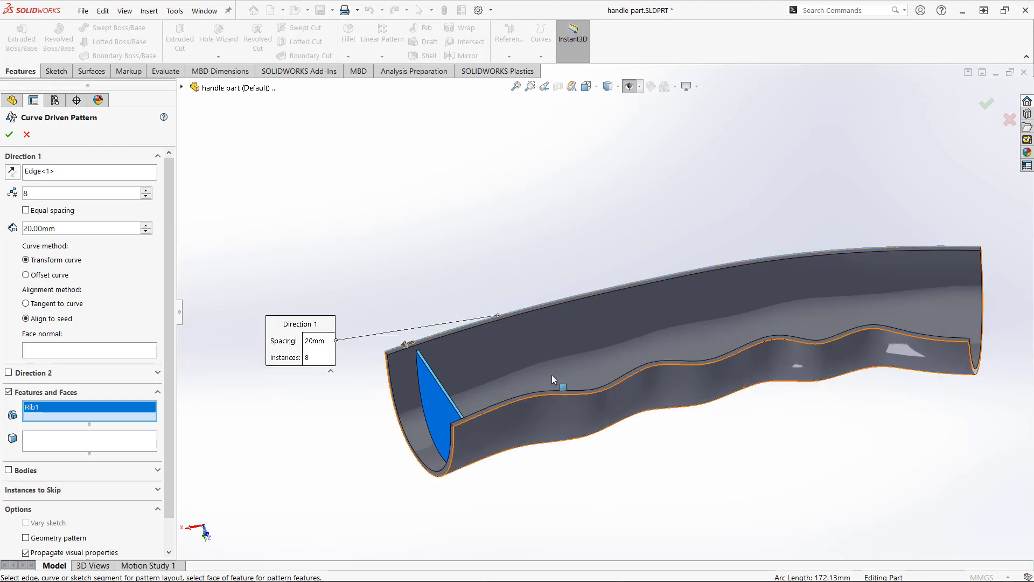
pyautogui.click(408, 345)
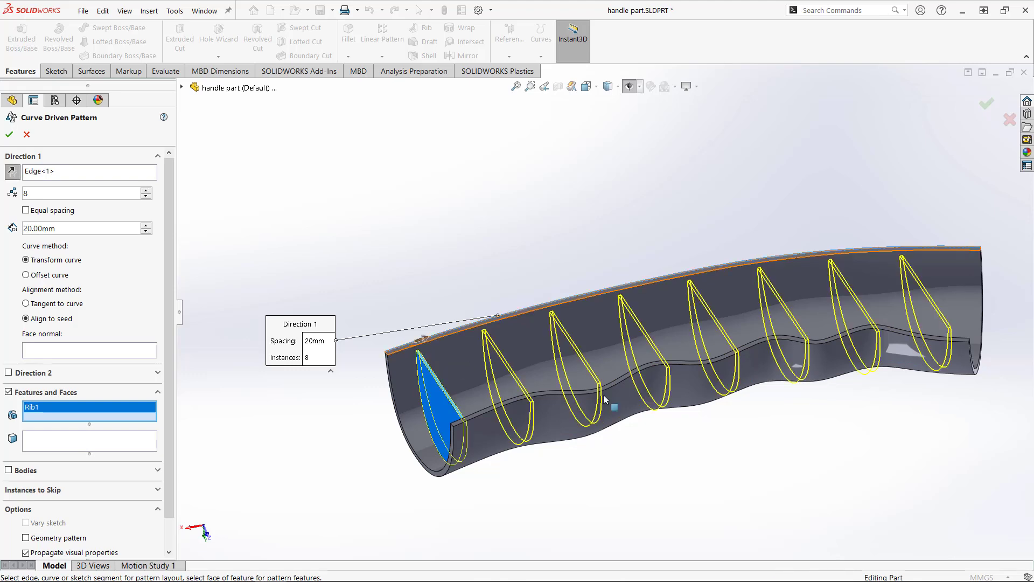
pyautogui.moveTo(838, 380); pyautogui.dragTo(828, 530, button='middle')
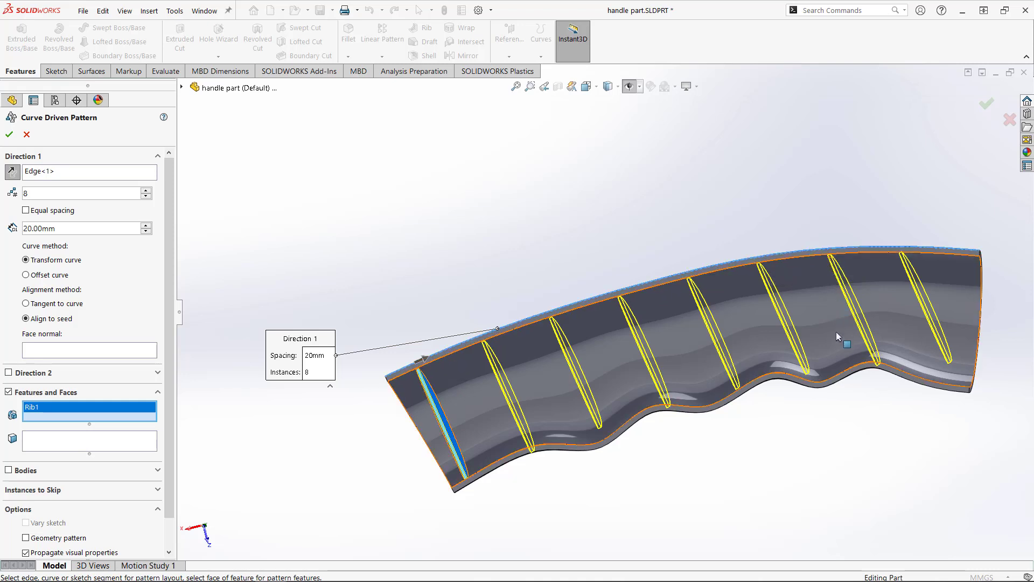
# Set the curve driven pattern's alignment method to Tangent to curve and complete the rib pattern.
pyautogui.click(27, 304)
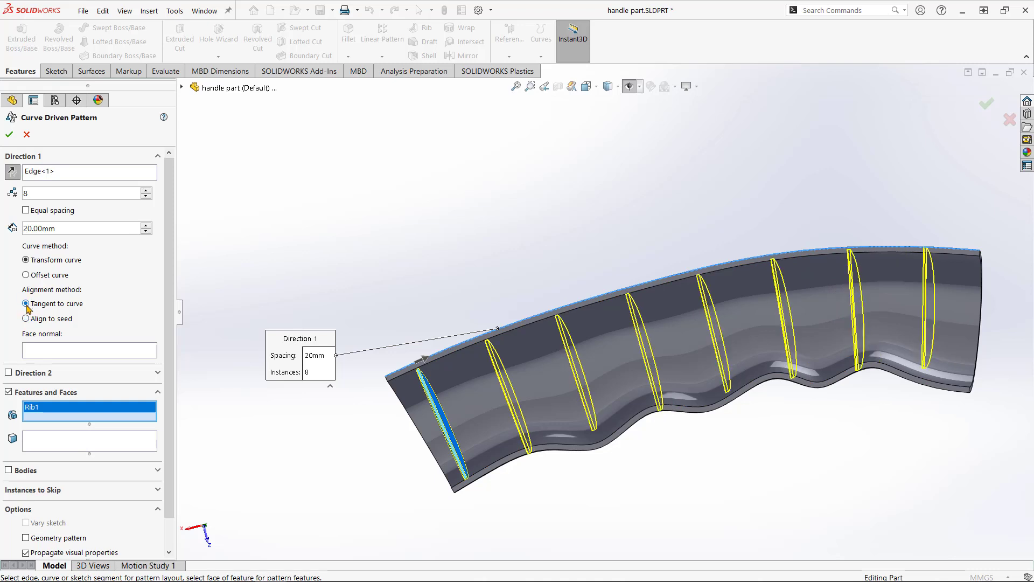
pyautogui.moveTo(508, 377)
pyautogui.mouseDown(button='middle')
pyautogui.moveTo(504, 364)
pyautogui.moveTo(519, 374)
pyautogui.mouseUp(button='middle')
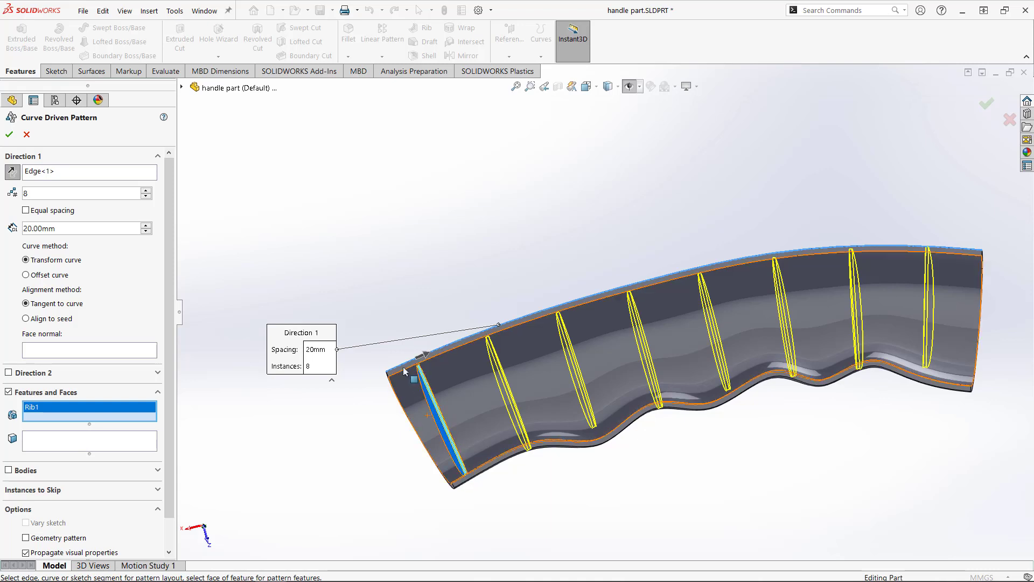
pyautogui.click(26, 318)
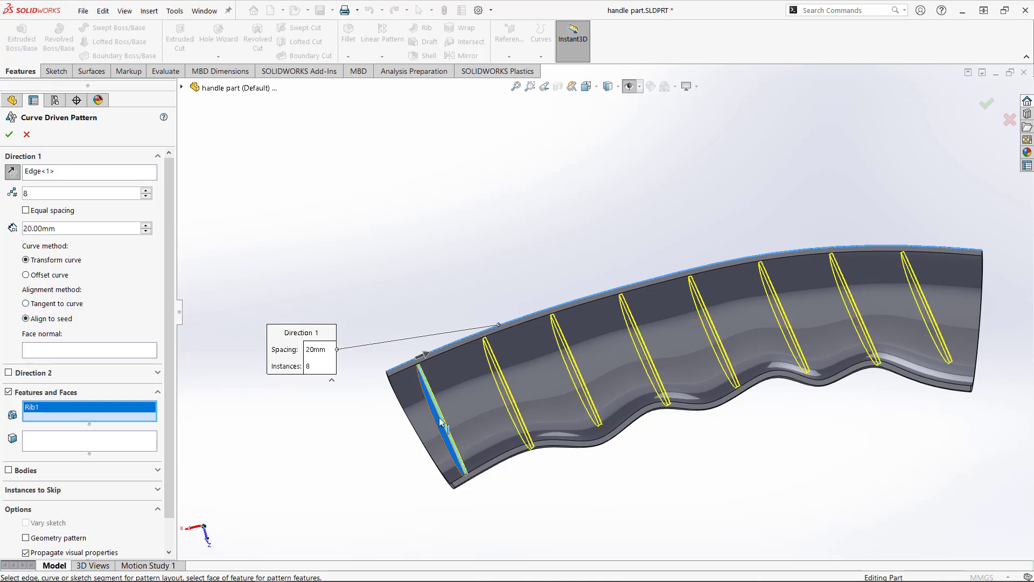
pyautogui.click(27, 304)
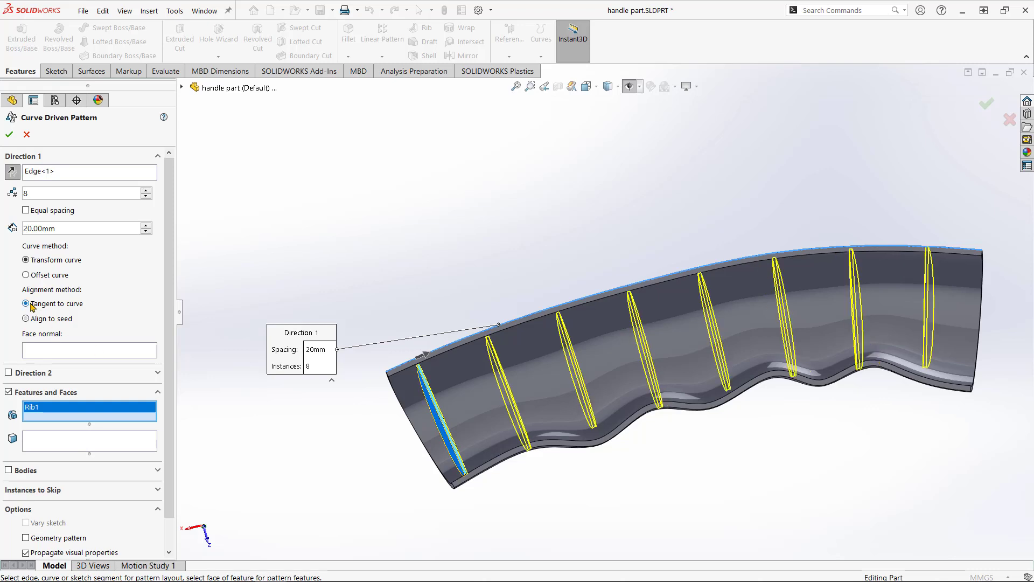
pyautogui.click(10, 135)
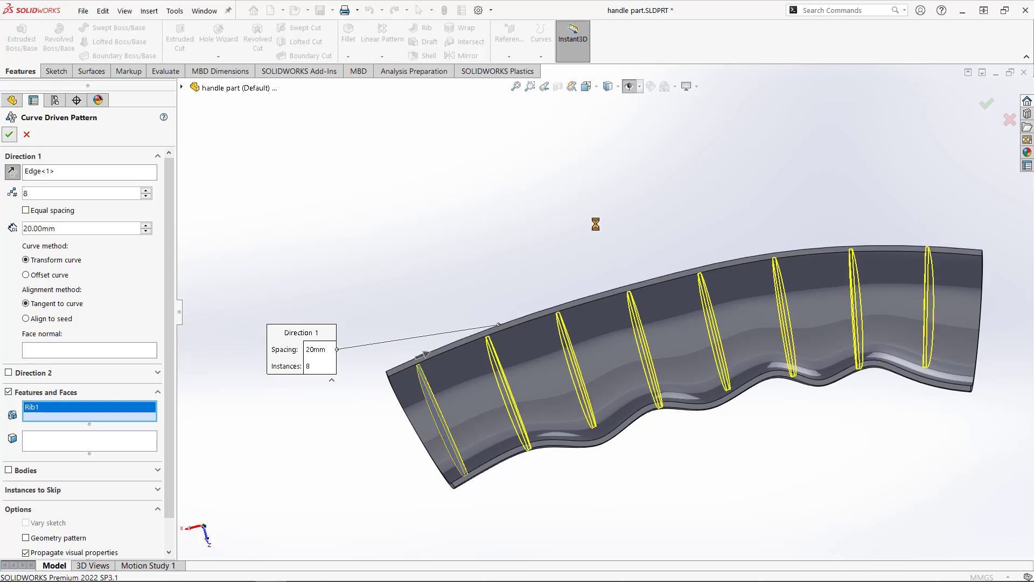
# Examine the patterned ribs inside the handle shell from several angles and up close.
pyautogui.moveTo(596, 225); pyautogui.dragTo(753, 388, button='middle')
pyautogui.click(733, 387)
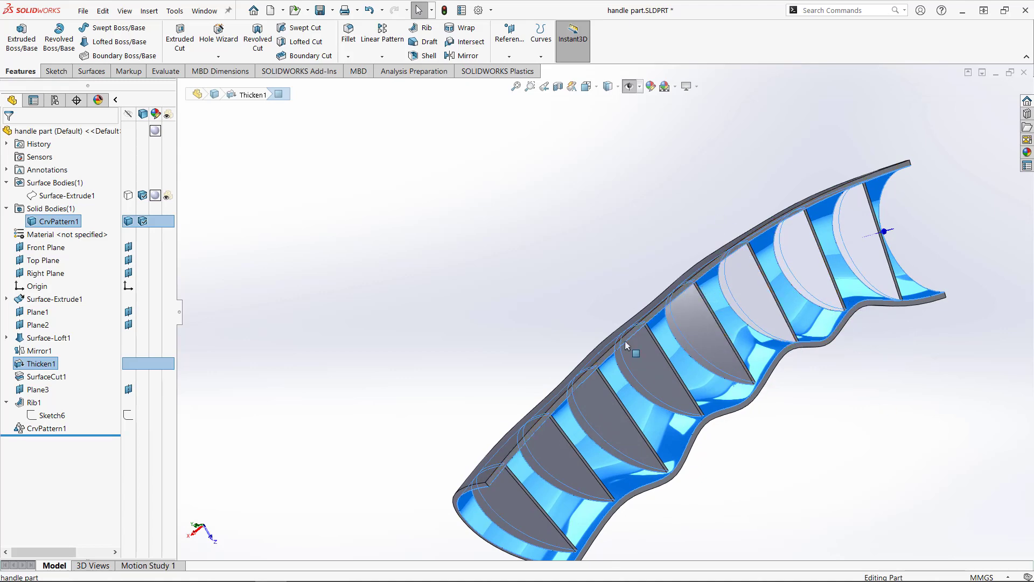
pyautogui.moveTo(627, 367); pyautogui.dragTo(646, 393, button='middle')
pyautogui.keyDown('ctrl'); pyautogui.moveTo(756, 441); pyautogui.dragTo(539, 404, button='middle'); pyautogui.keyUp('ctrl')
pyautogui.press('Escape')
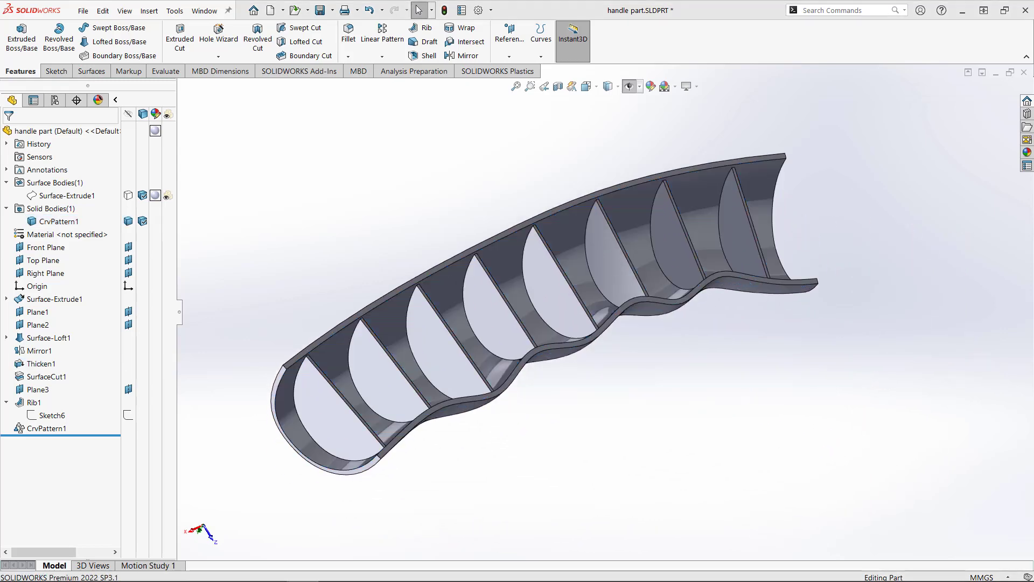
pyautogui.moveTo(527, 424); pyautogui.dragTo(515, 367, button='middle')
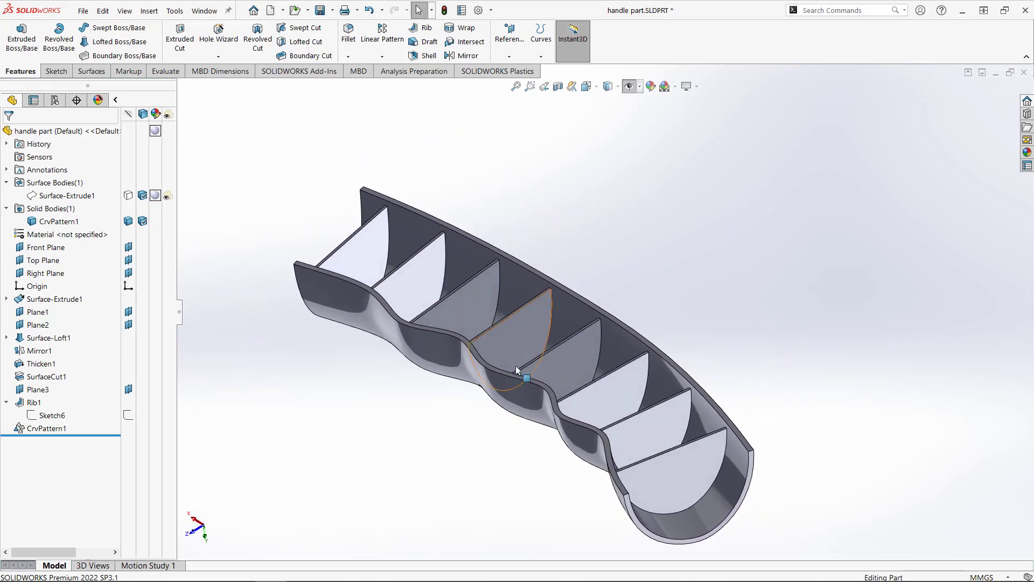
pyautogui.scroll(-6, 481, 292)
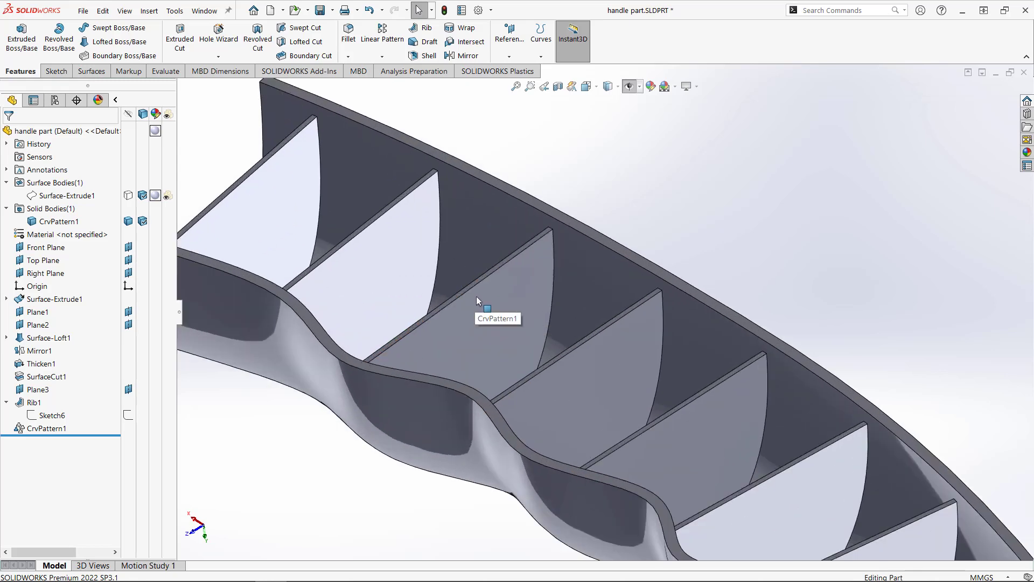
pyautogui.scroll(5, 350, 186)
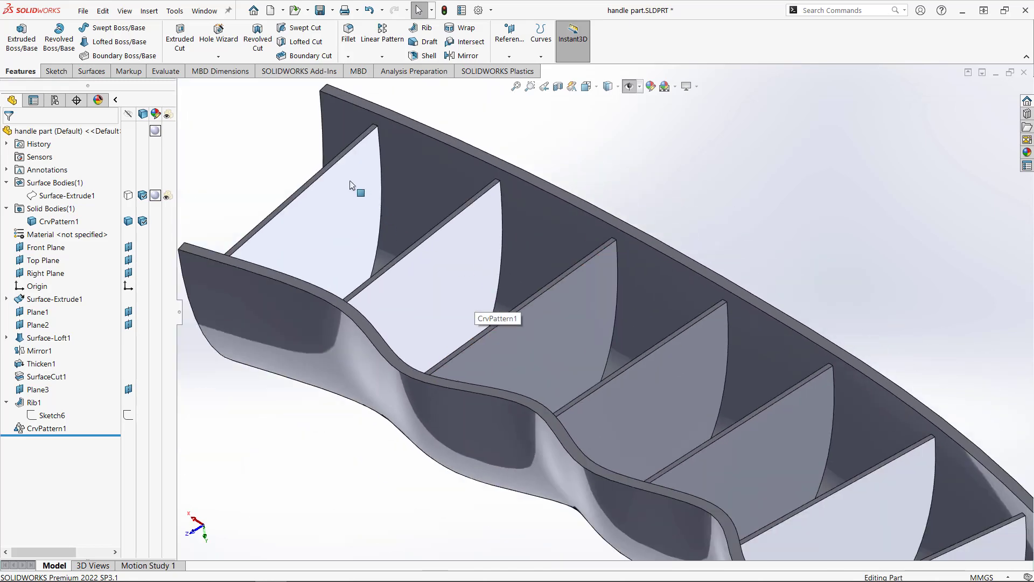
pyautogui.scroll(-5, 345, 195)
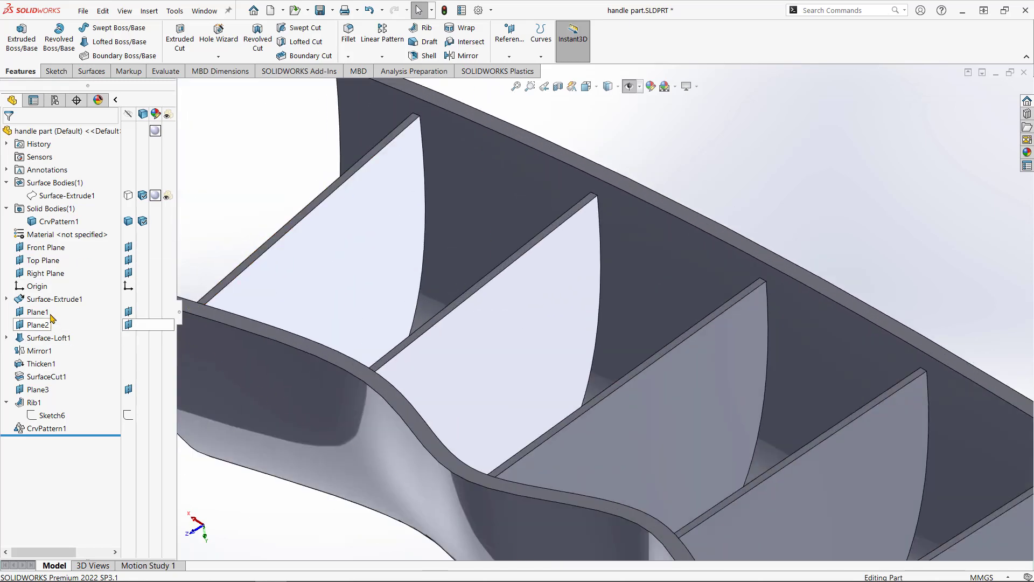
# Show the reference planes and start a new sketch on Plane3.
pyautogui.click(38, 389)
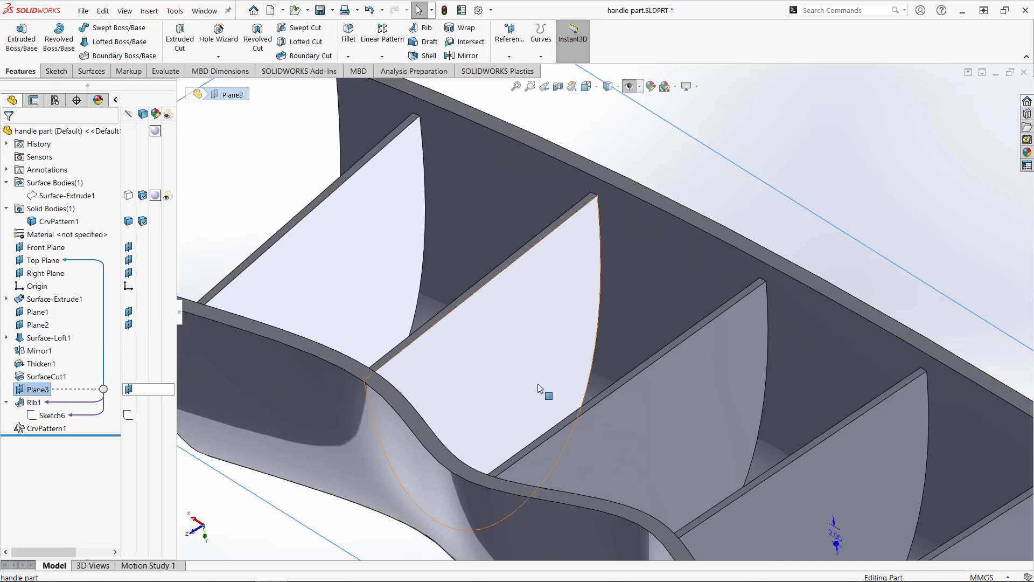
pyautogui.scroll(3, 620, 291)
pyautogui.click(629, 87)
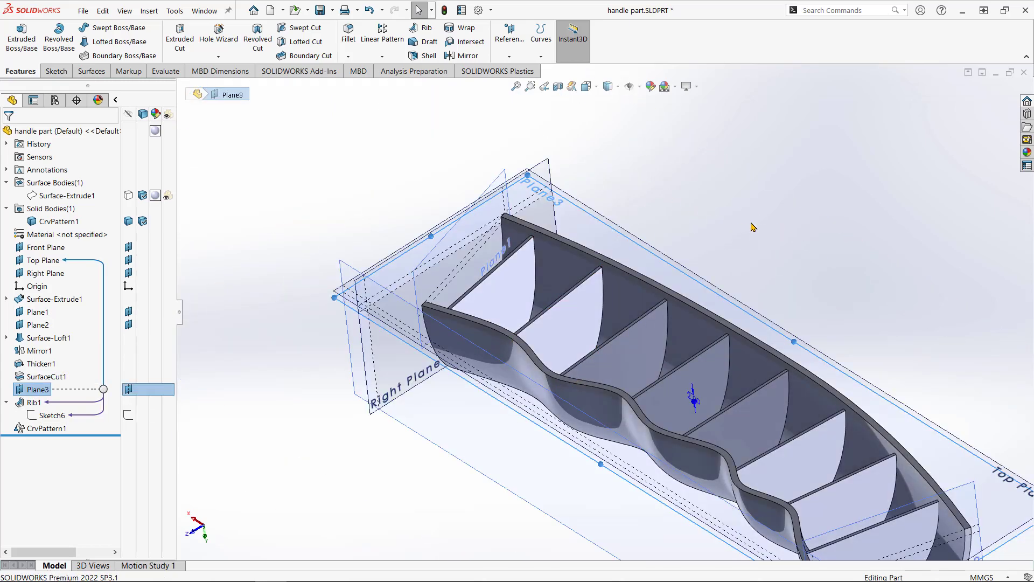
pyautogui.click(755, 227)
pyautogui.moveTo(754, 228); pyautogui.dragTo(690, 256, button='middle')
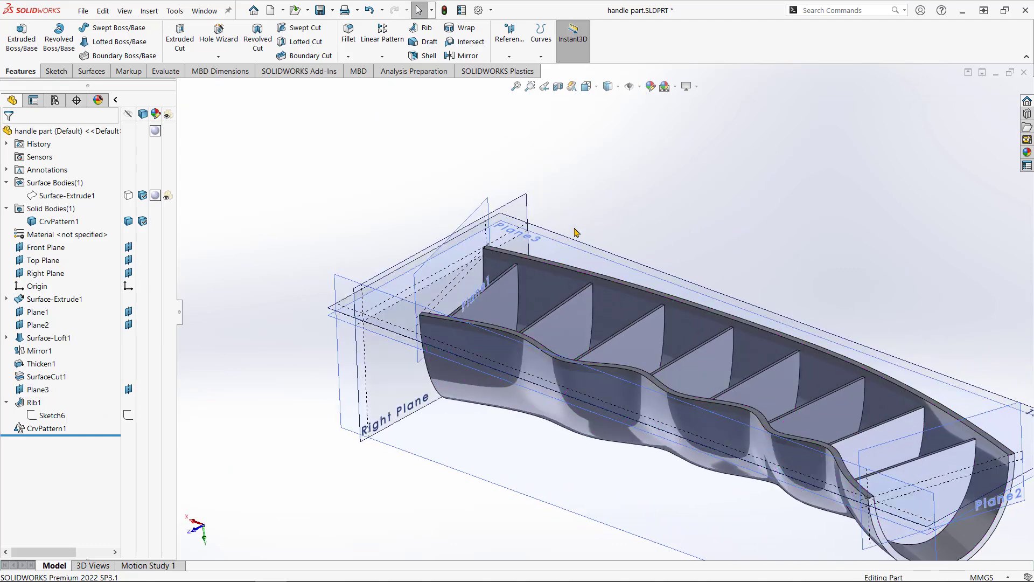
pyautogui.click(33, 393)
pyautogui.click(59, 371)
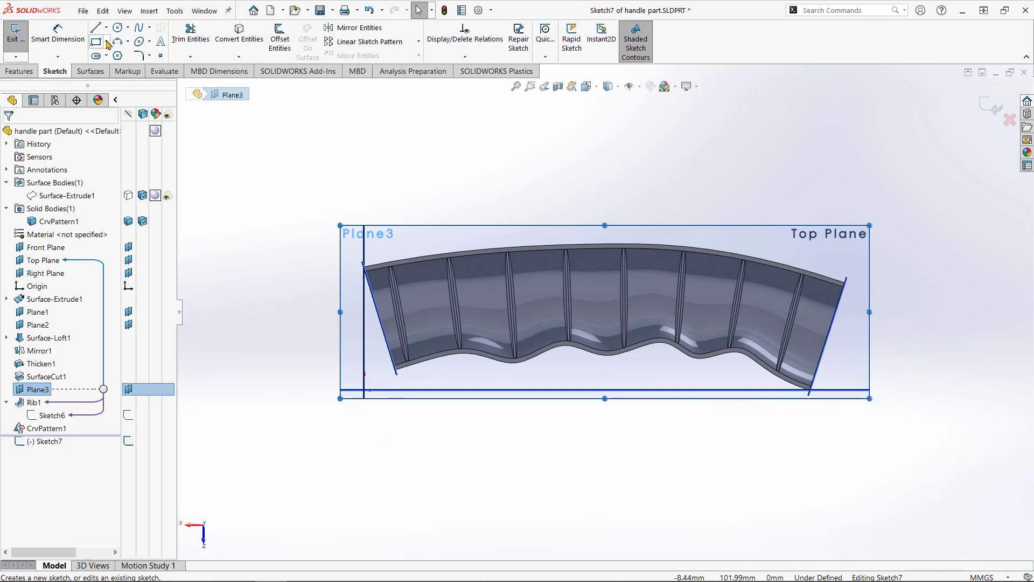
pyautogui.click(97, 44)
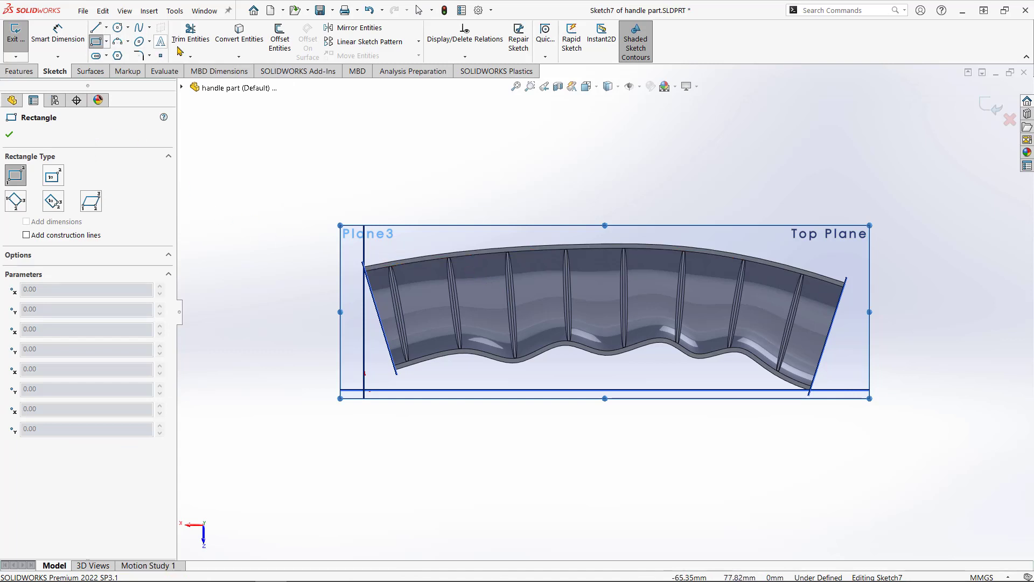
pyautogui.click(279, 37)
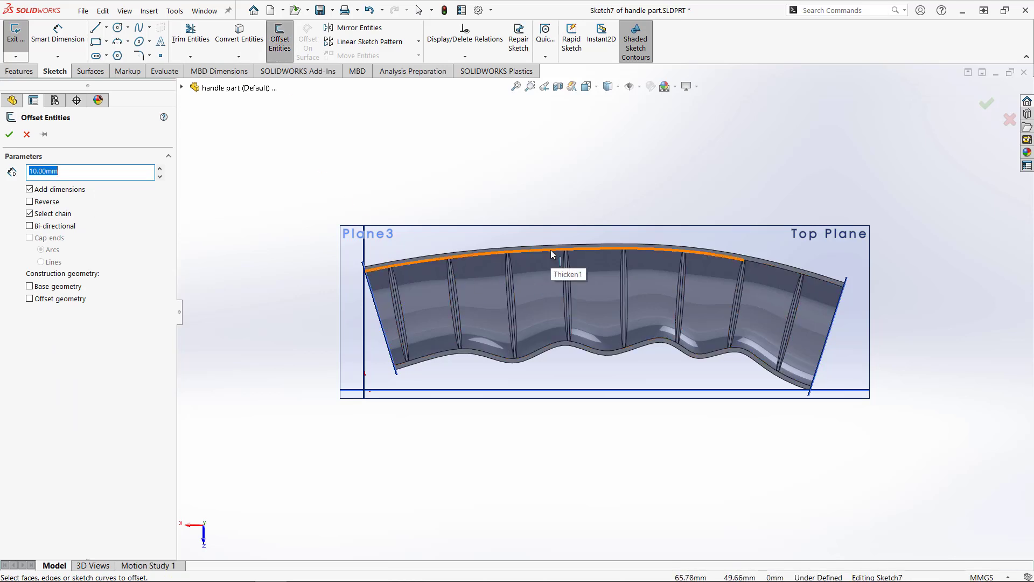
pyautogui.click(601, 253)
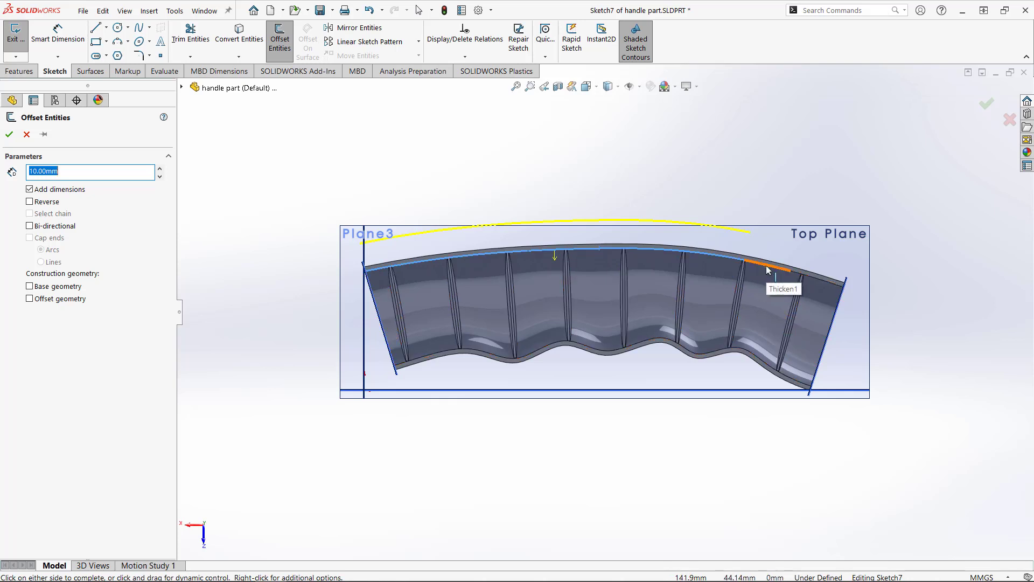
pyautogui.click(26, 136)
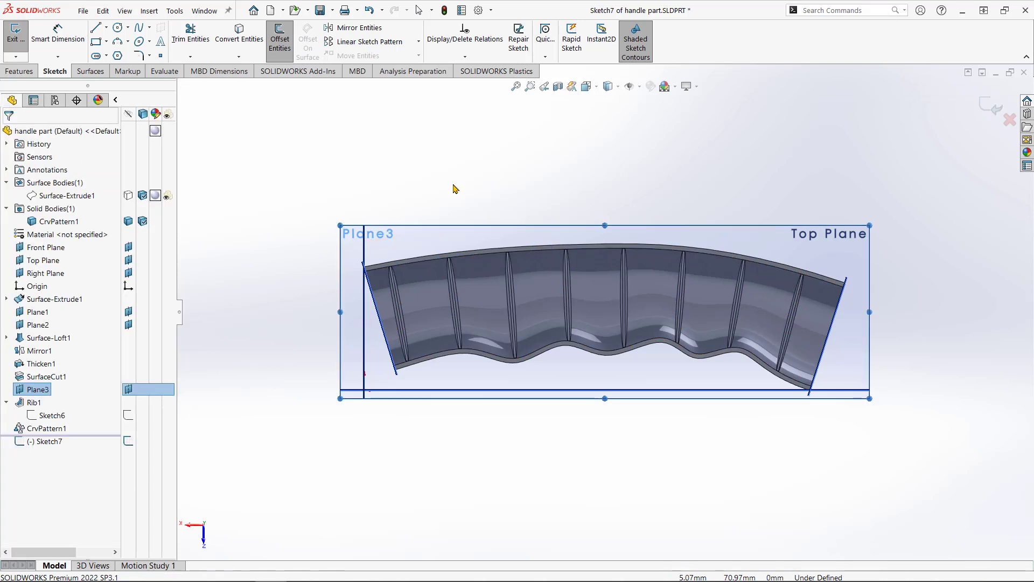
# Offset the outer edge of the long smooth rim 6 mm inward across the ribs.
pyautogui.click(281, 38)
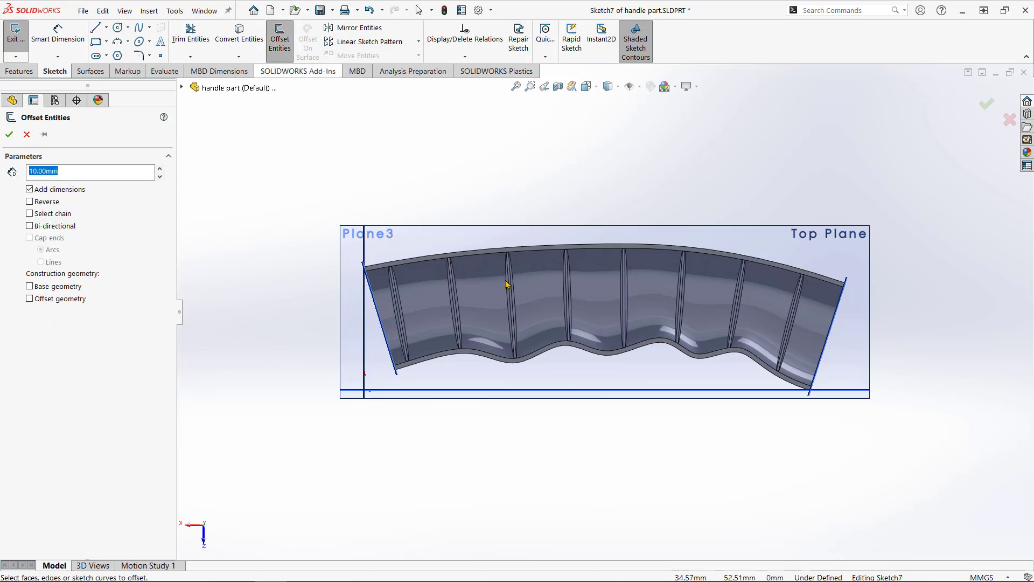
pyautogui.click(545, 248)
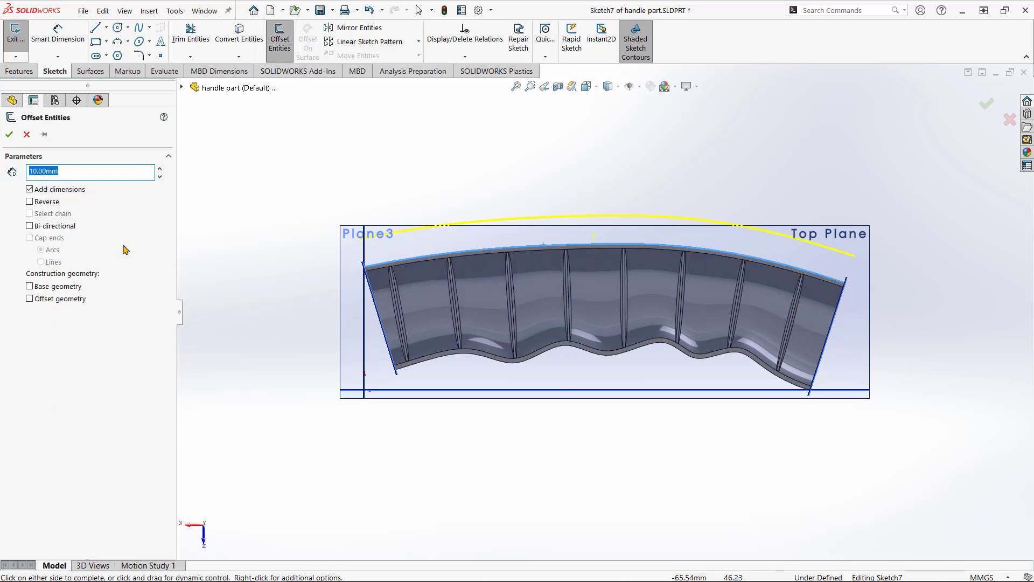
pyautogui.click(31, 202)
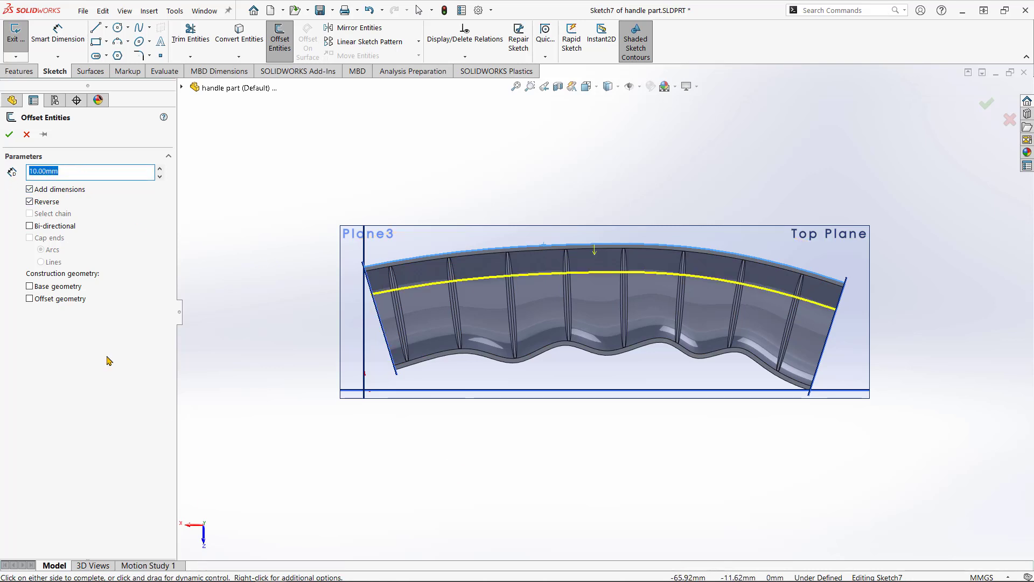
pyautogui.write('6')
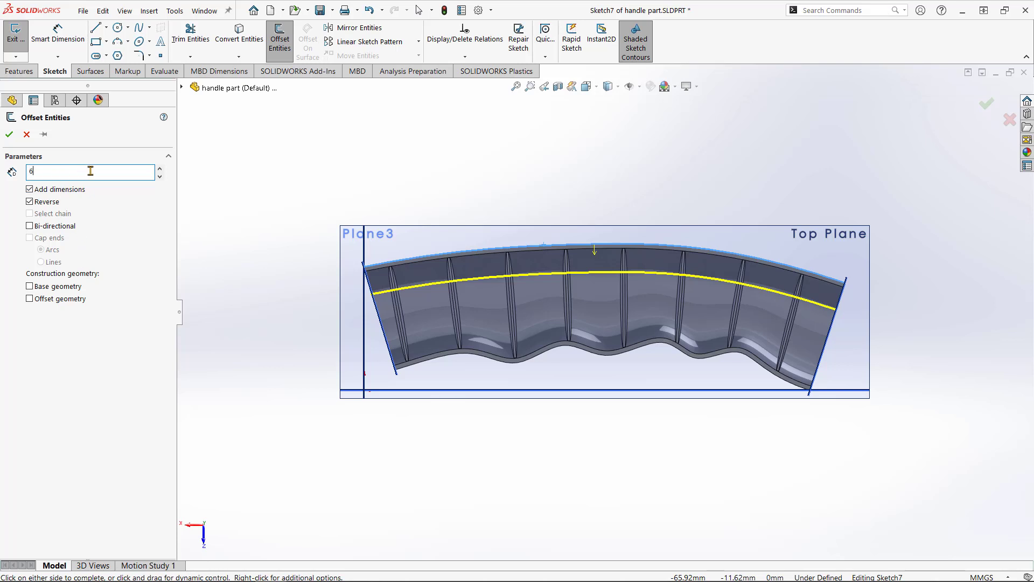
pyautogui.press('Return')
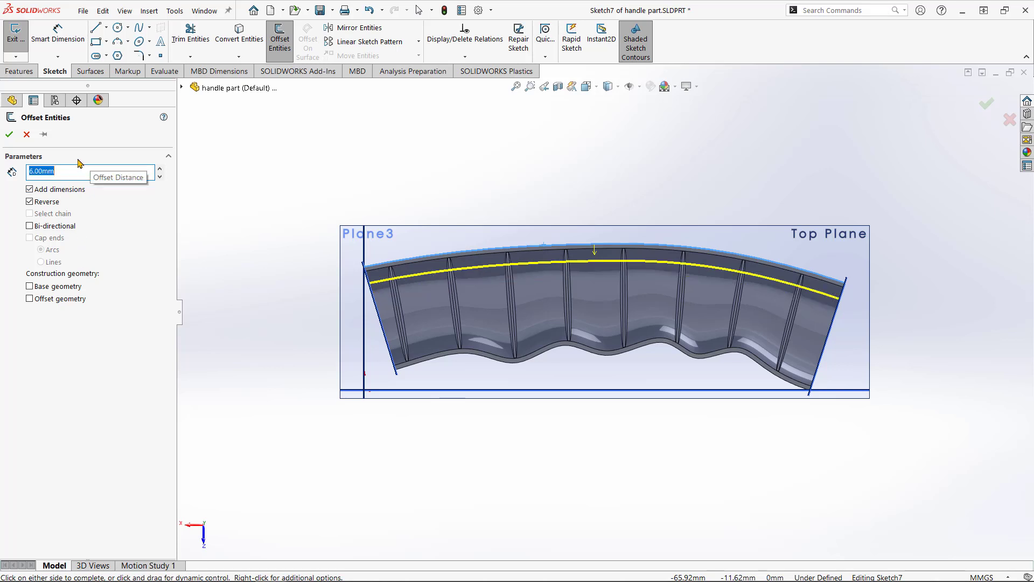
pyautogui.click(8, 134)
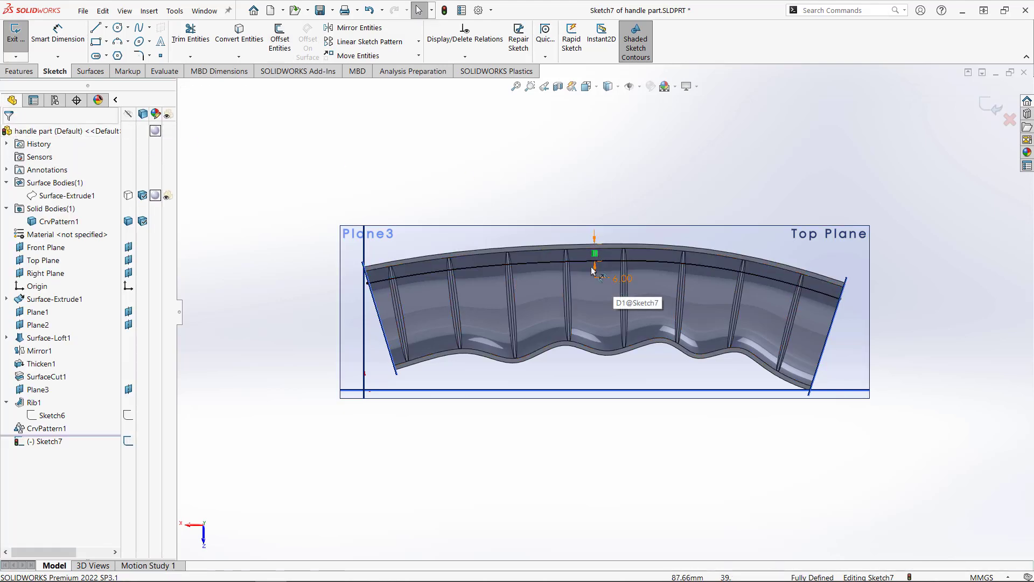
# Offset the new sketch curve a further 24 mm toward the wavy rim and place both offset dimensions where they read clearly.
pyautogui.click(280, 41)
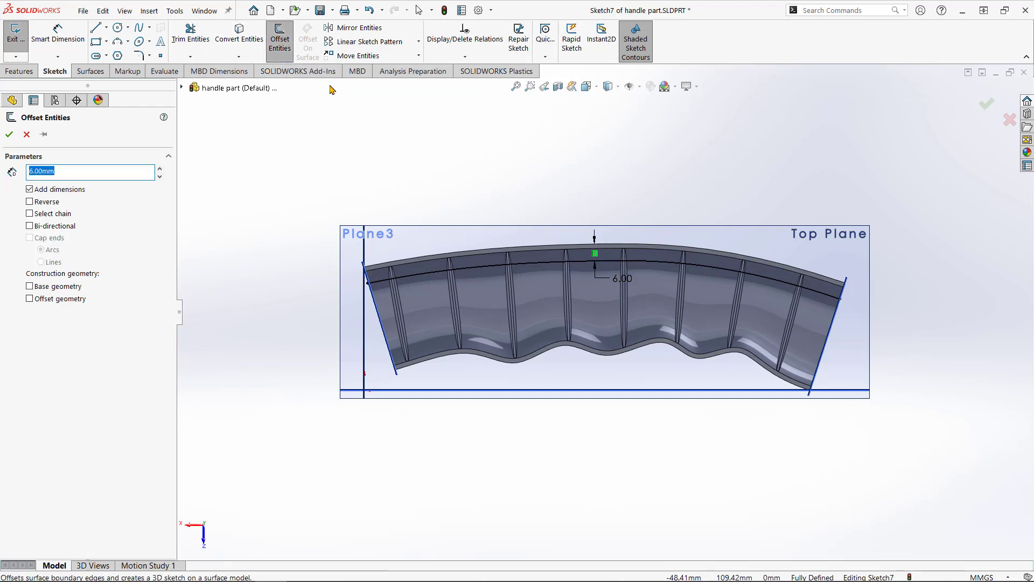
pyautogui.click(651, 264)
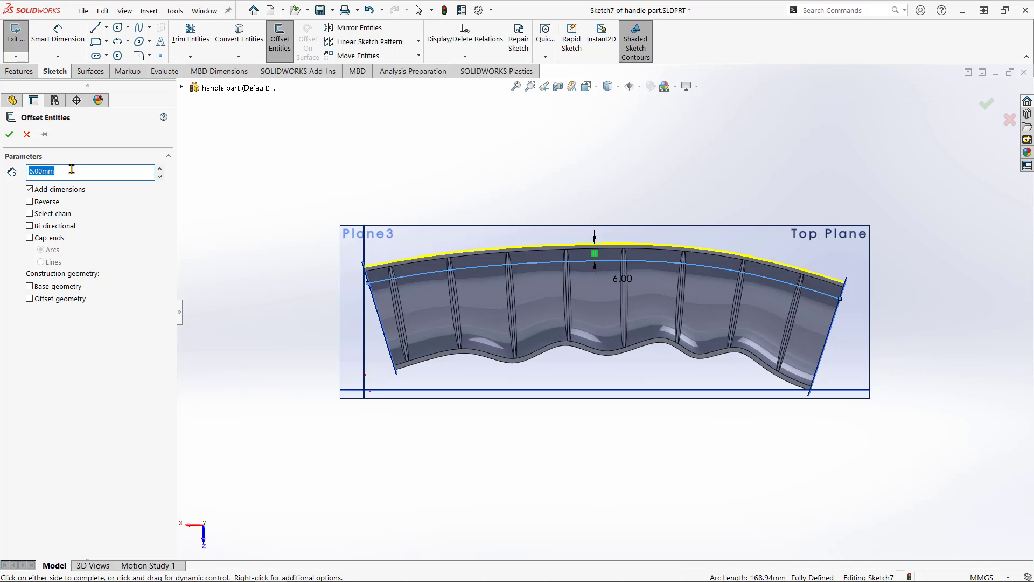
pyautogui.click(29, 202)
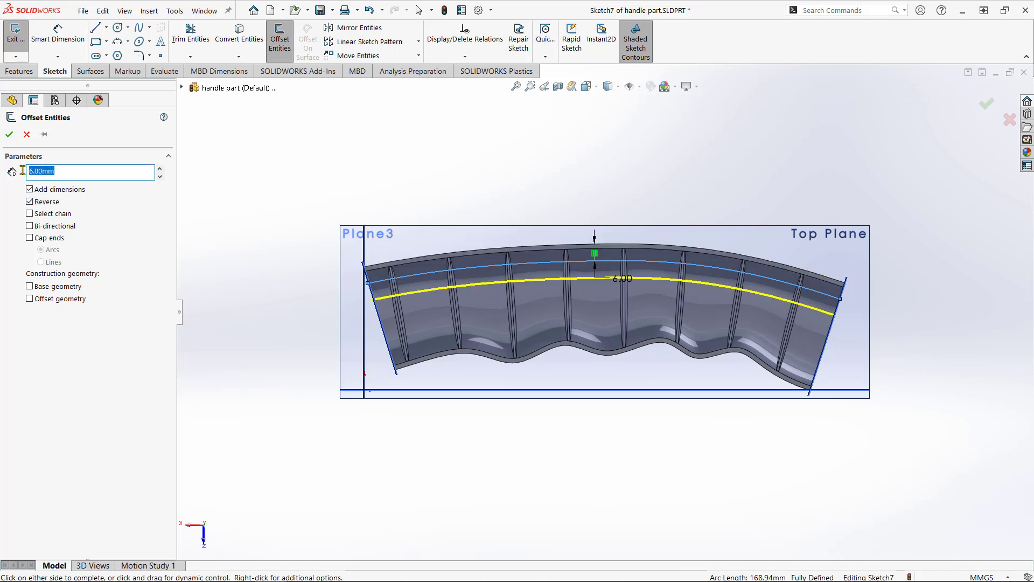
pyautogui.write('26')
pyautogui.press('Return')
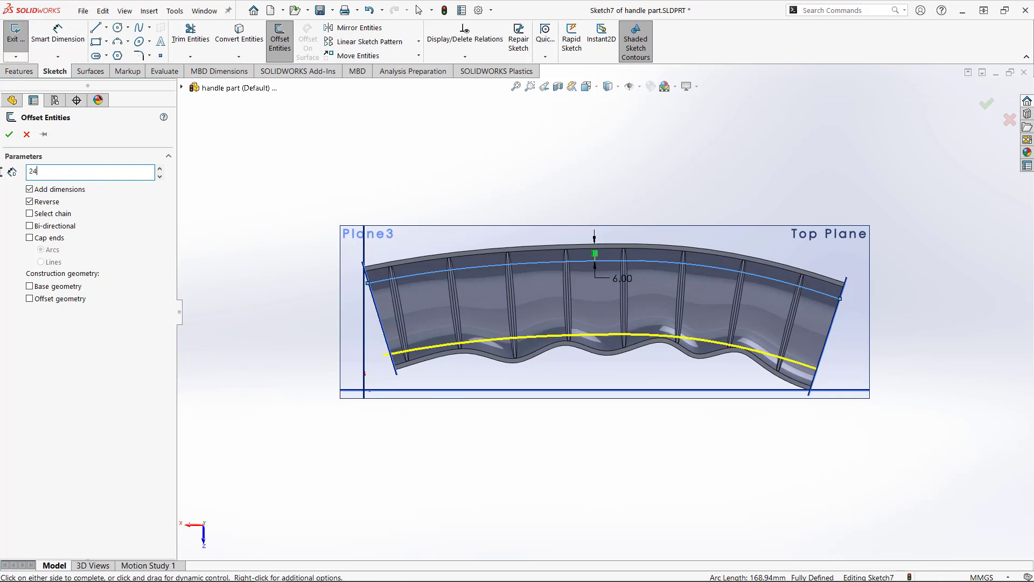
pyautogui.press('Return')
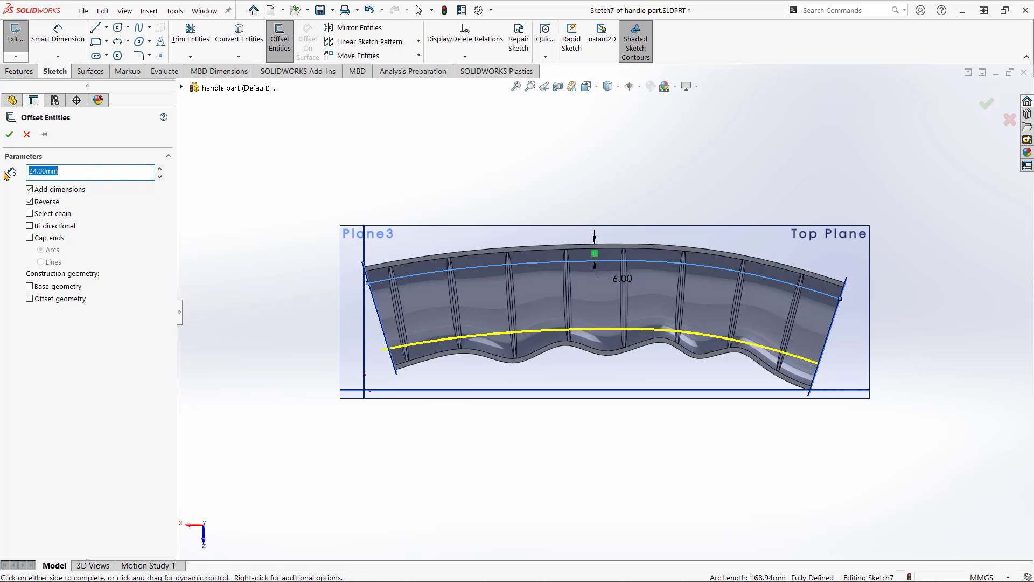
pyautogui.click(10, 134)
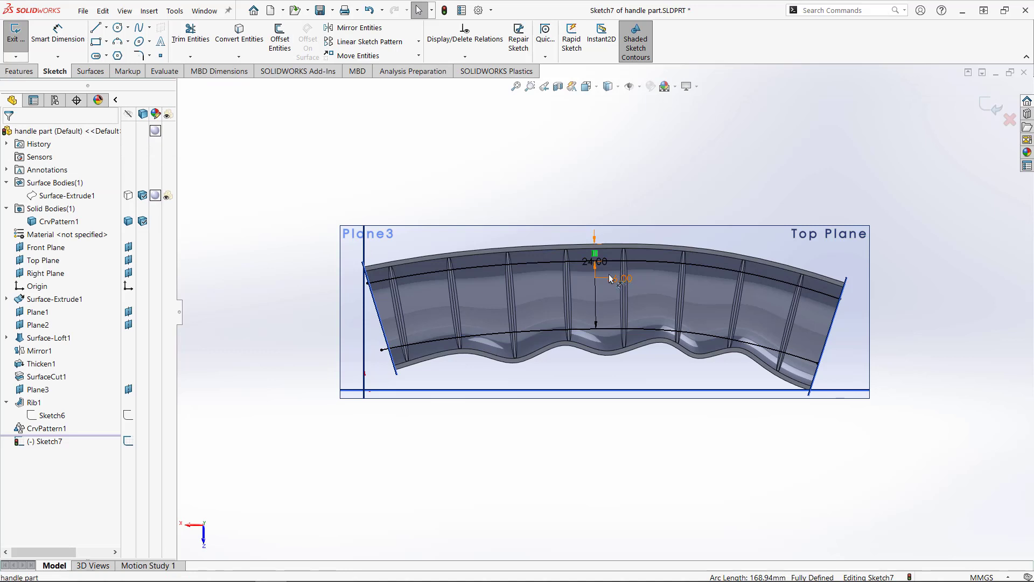
pyautogui.moveTo(567, 255); pyautogui.dragTo(524, 220)
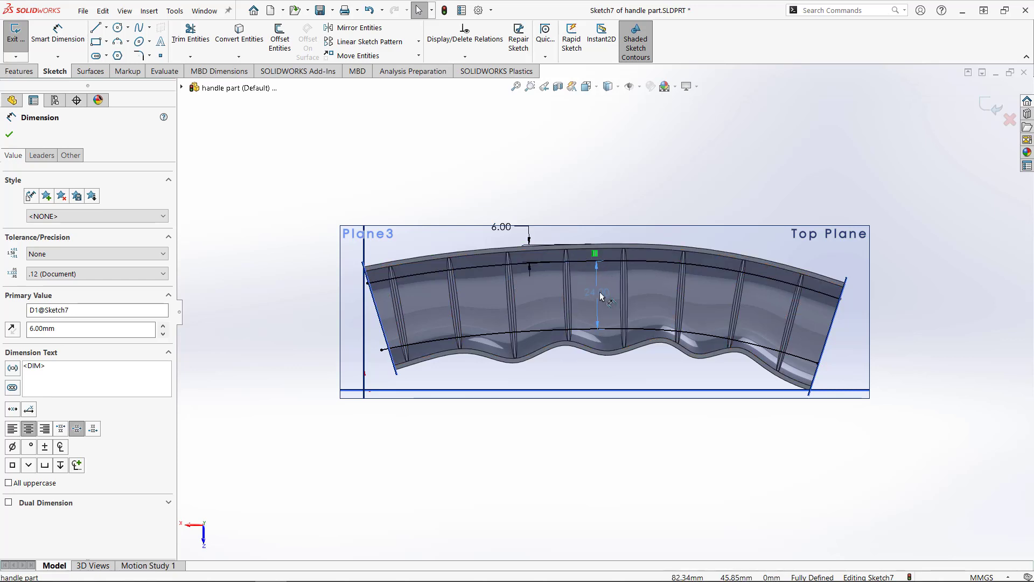
pyautogui.click(601, 296)
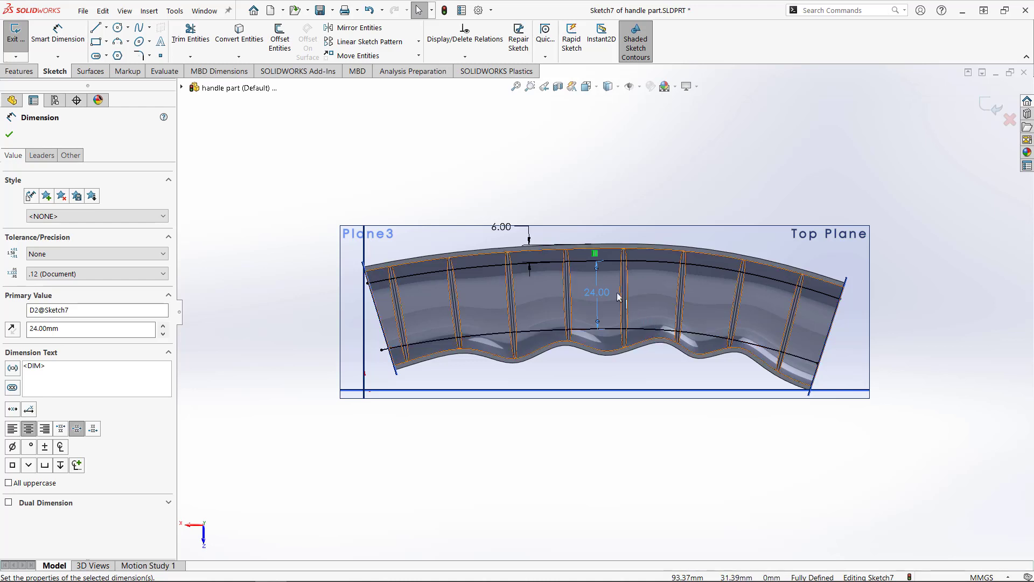
# Close the Plane3 profile by drawing a straight line between the two offset curves' endpoints at each end of the handle.
pyautogui.click(99, 29)
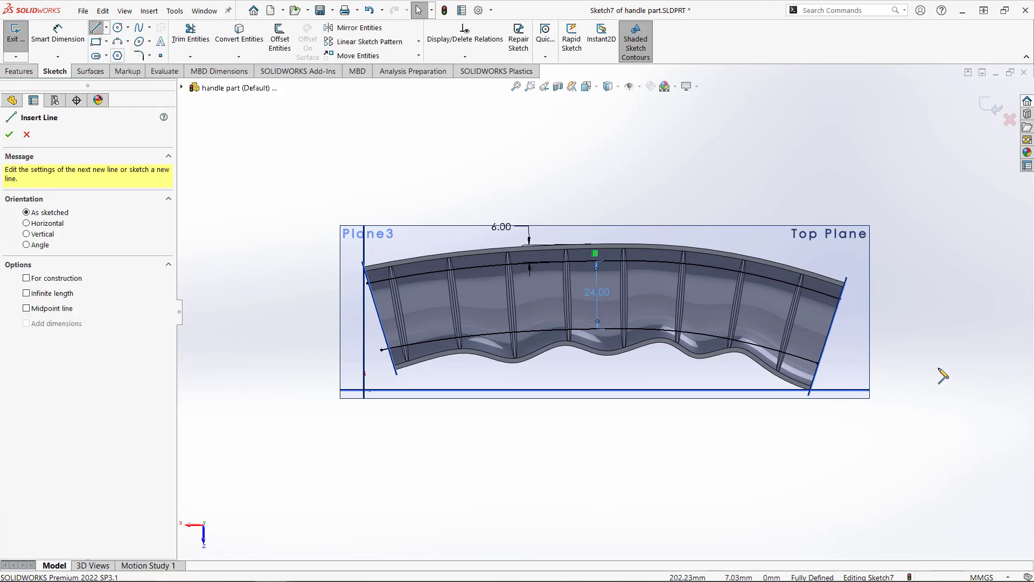
pyautogui.click(818, 364)
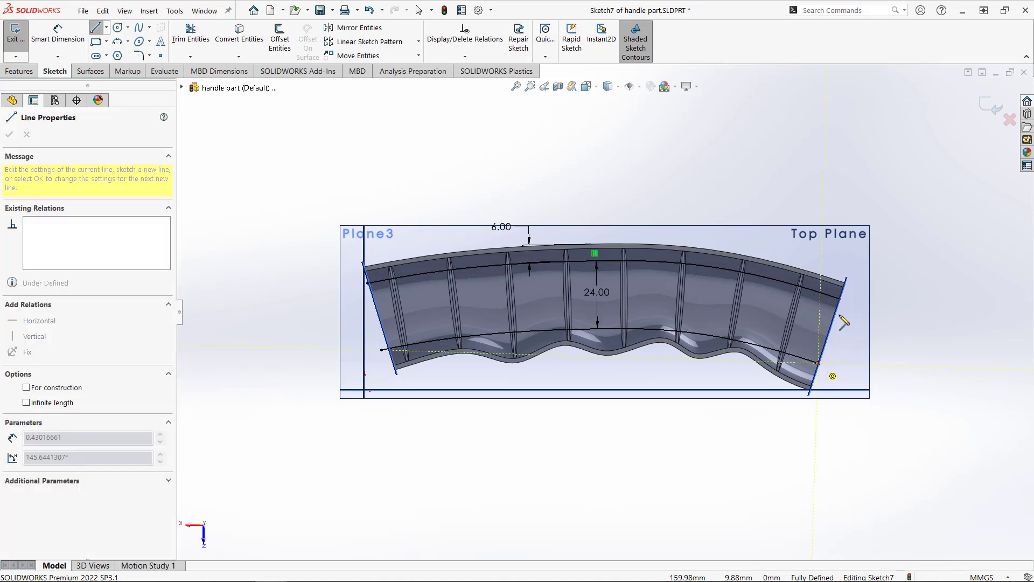
pyautogui.click(840, 298)
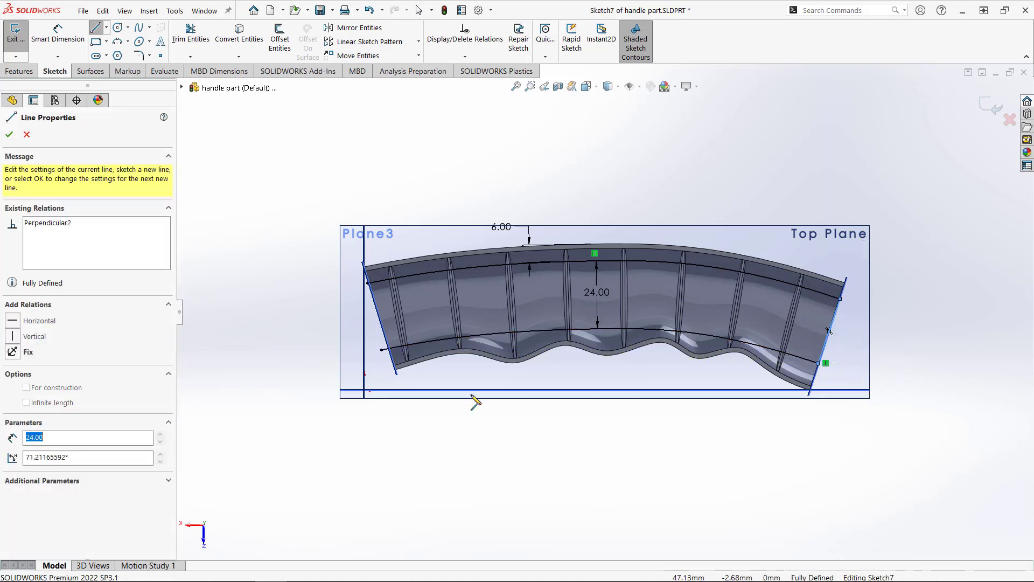
pyautogui.click(383, 350)
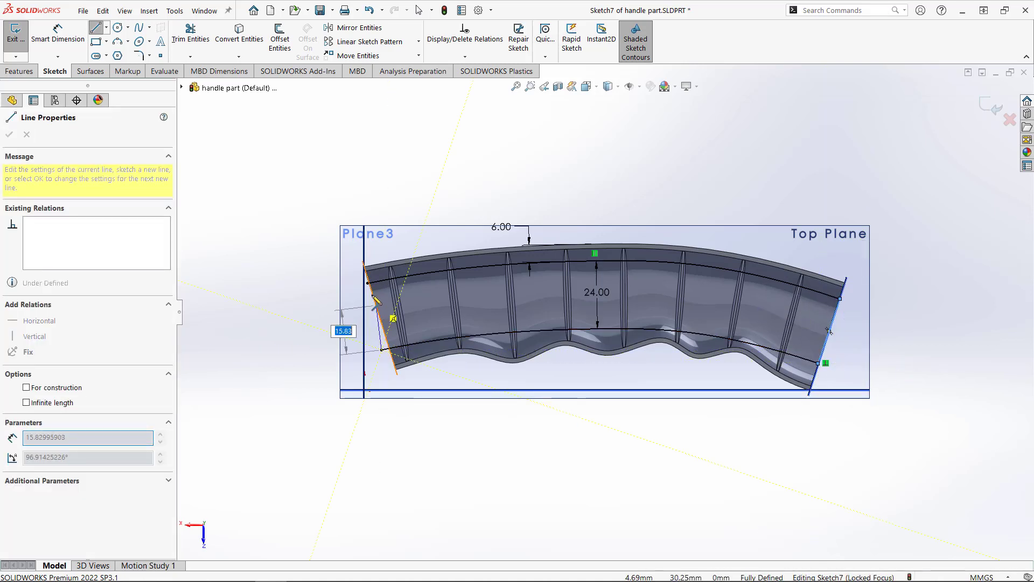
pyautogui.click(368, 283)
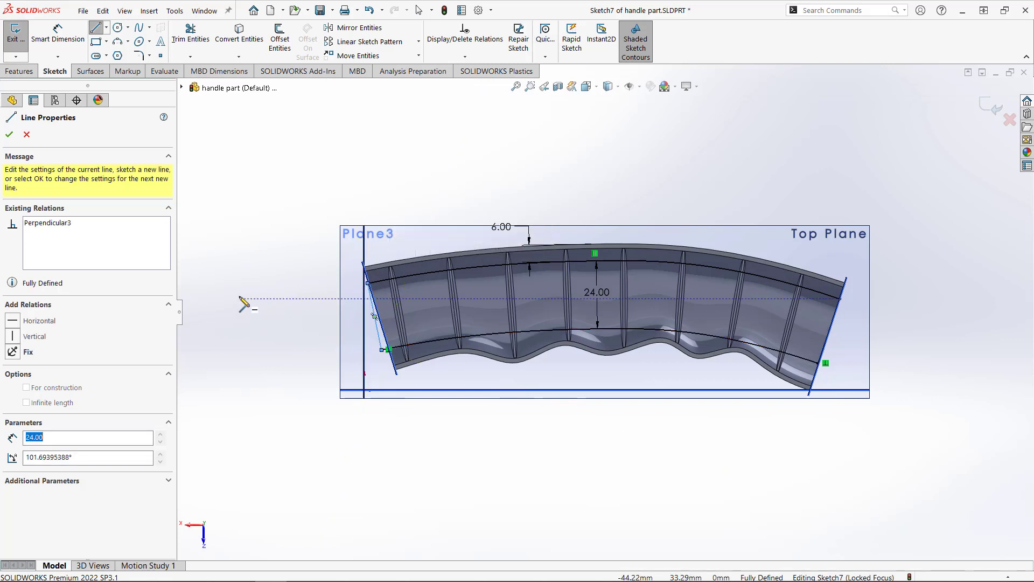
# Cut the closed profile into the ribs with a blind Extruded Cut 5 mm deep and a 5-degree draft.
pyautogui.click(19, 73)
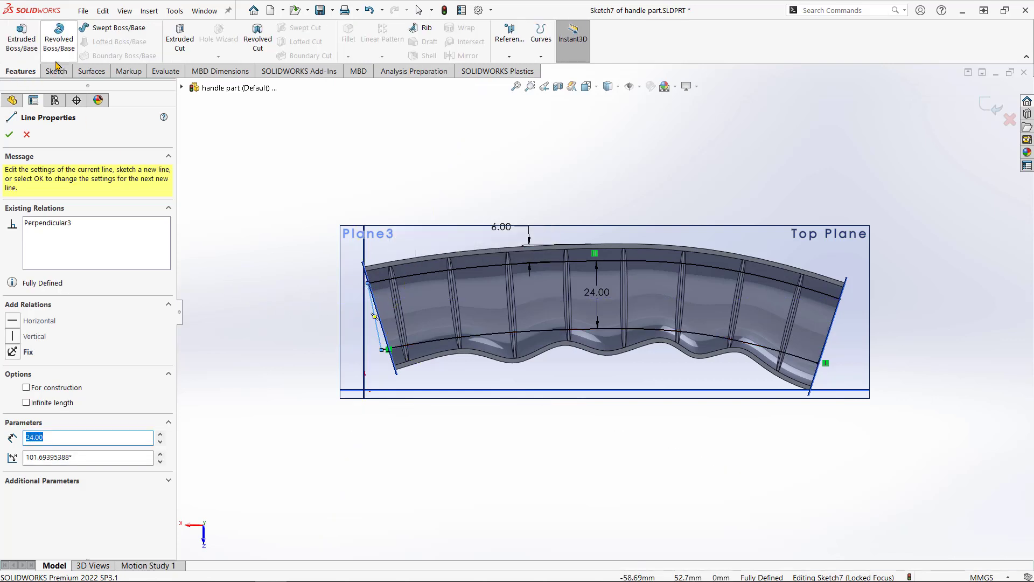
pyautogui.click(184, 37)
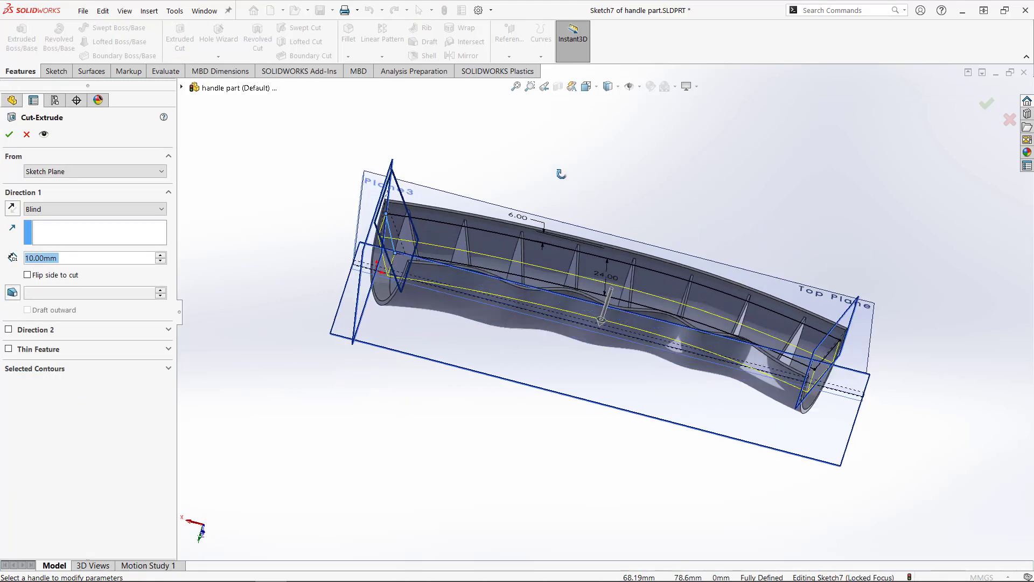
pyautogui.scroll(-2, 672, 322)
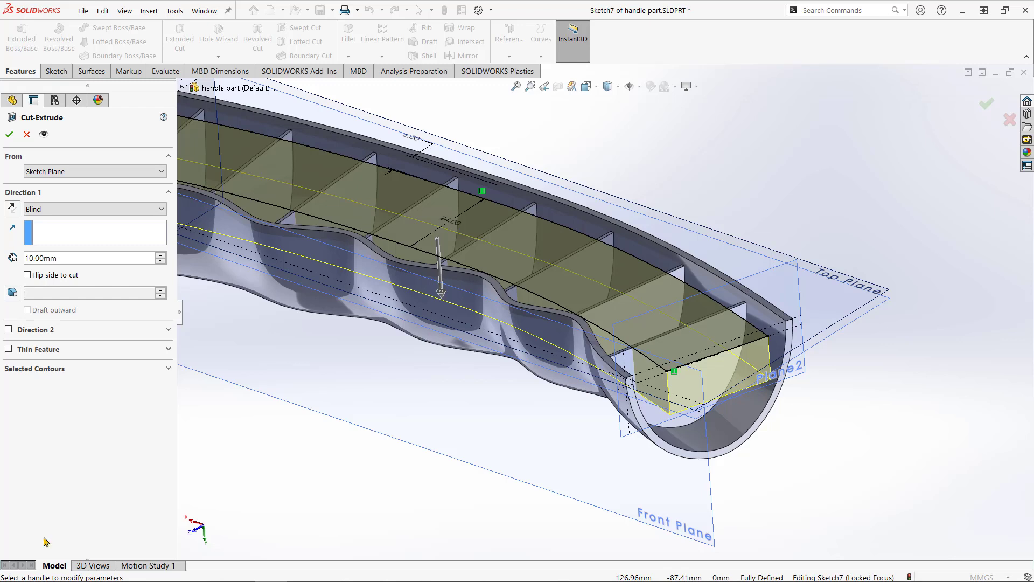
pyautogui.moveTo(51, 257); pyautogui.dragTo(2, 261)
pyautogui.write('5')
pyautogui.press('Return')
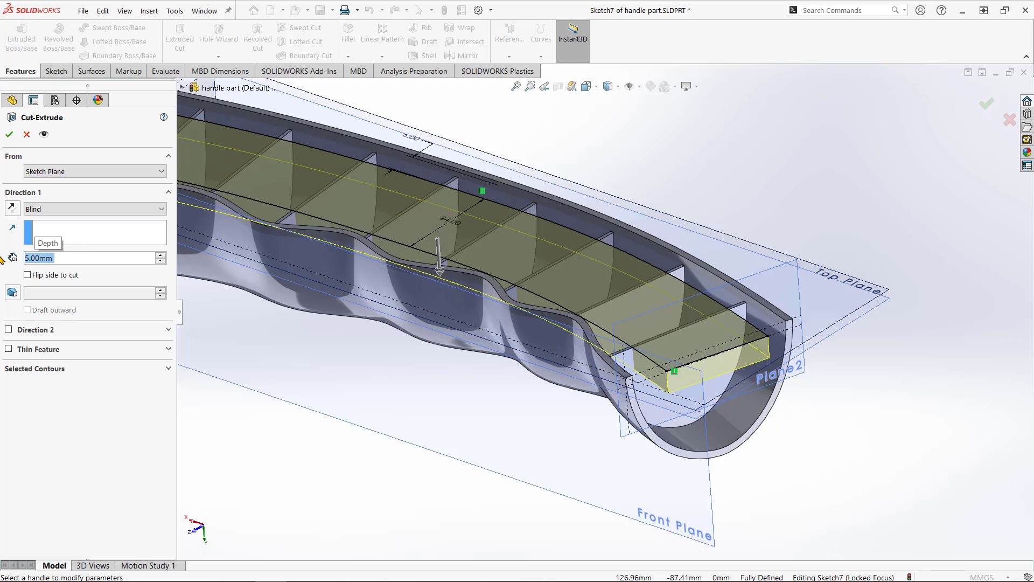
pyautogui.click(13, 293)
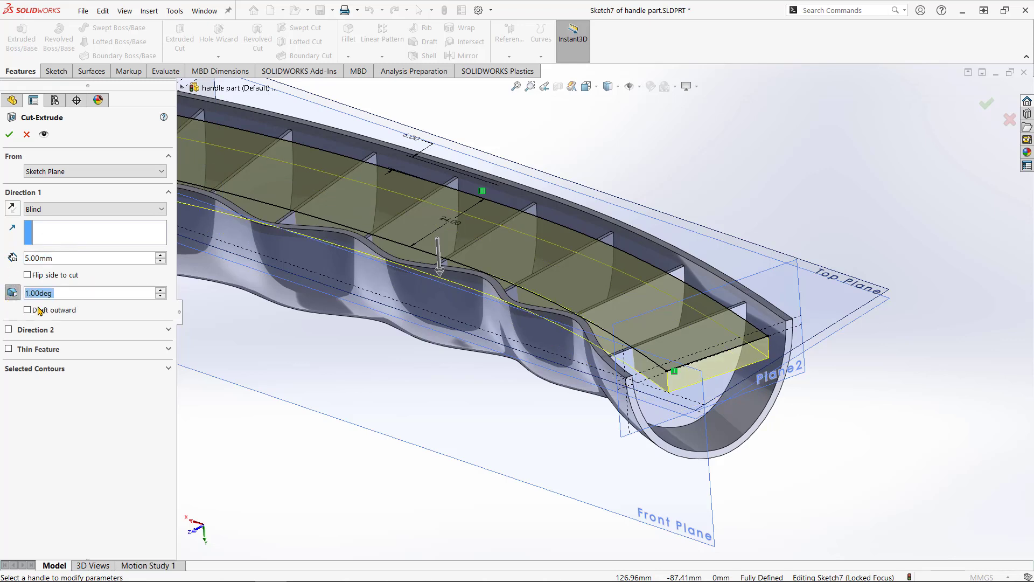
pyautogui.click(161, 291)
pyautogui.click(161, 291)
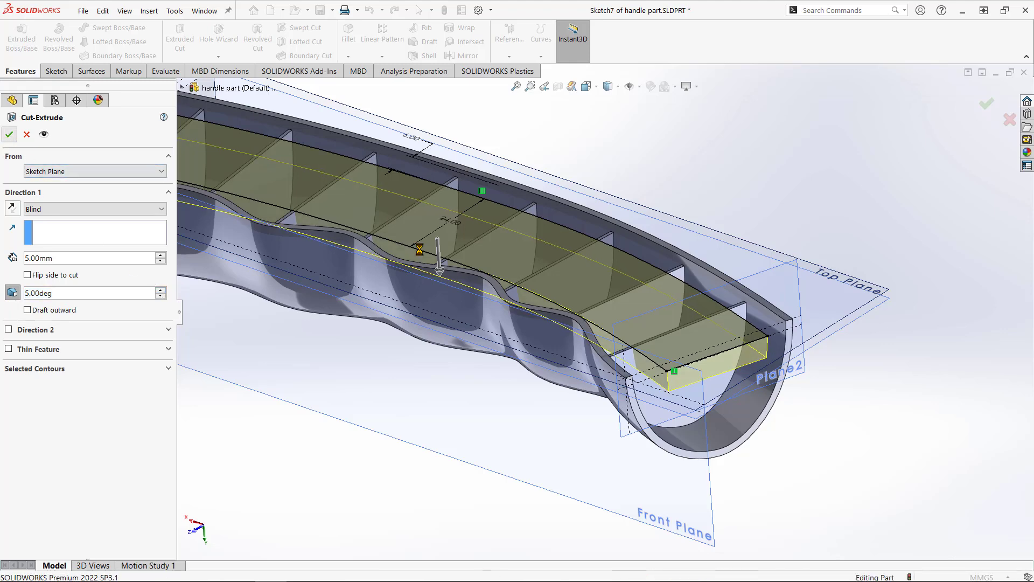
pyautogui.click(9, 136)
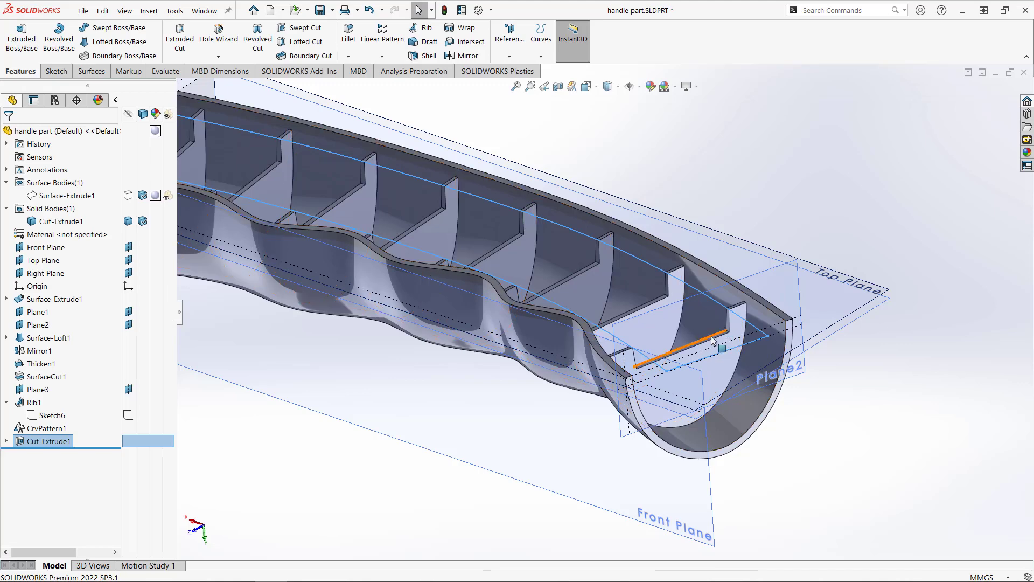
# Hide the reference planes and clear the selection of the new cut.
pyautogui.press('f')
pyautogui.click(630, 88)
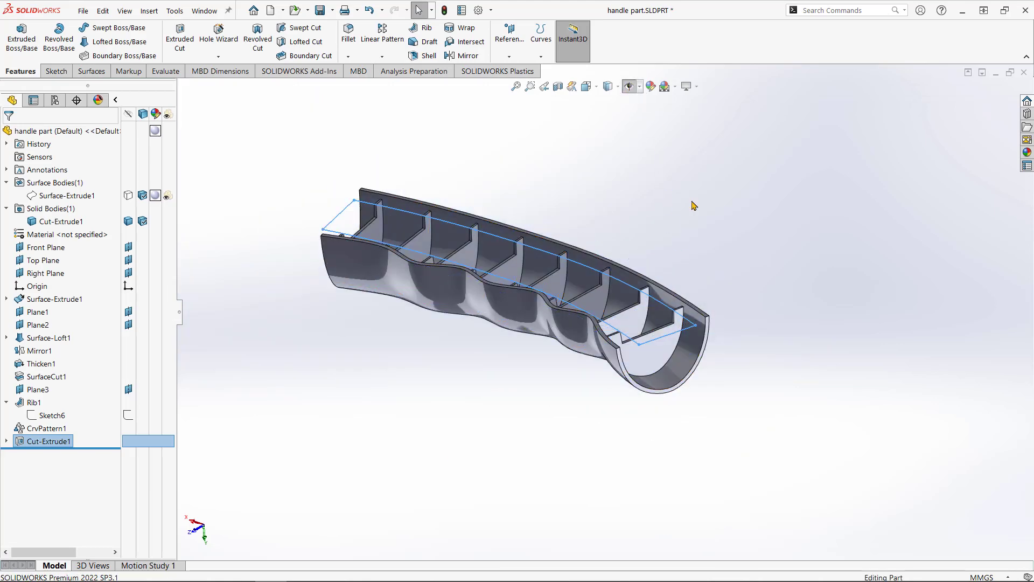
pyautogui.click(733, 261)
# Examine the notched ribs up close and the handle shell's inner and outer surfaces from several angles.
pyautogui.moveTo(685, 302); pyautogui.dragTo(649, 302, button='middle')
pyautogui.scroll(-2, 598, 353)
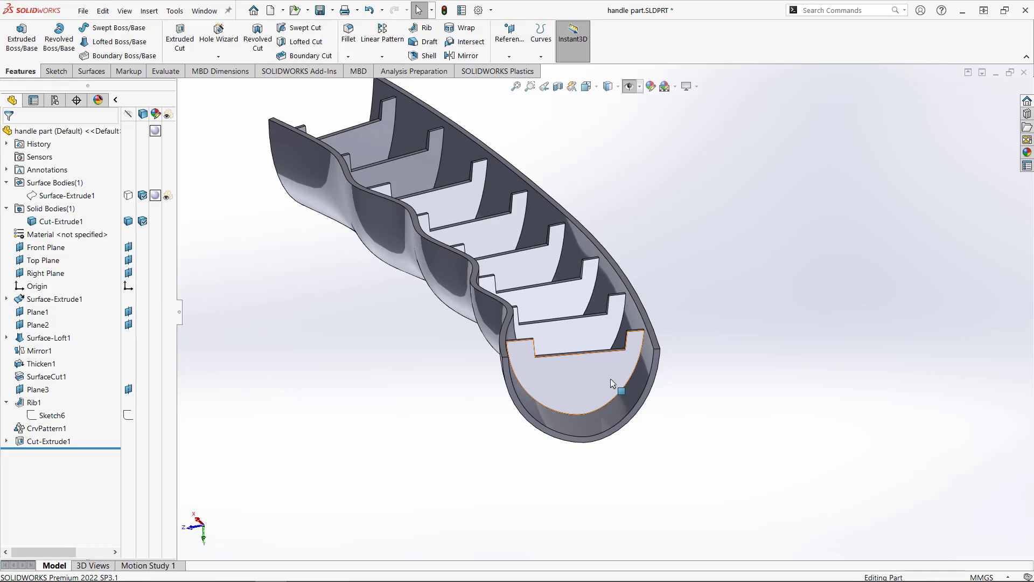
pyautogui.moveTo(612, 383); pyautogui.dragTo(542, 358, button='middle')
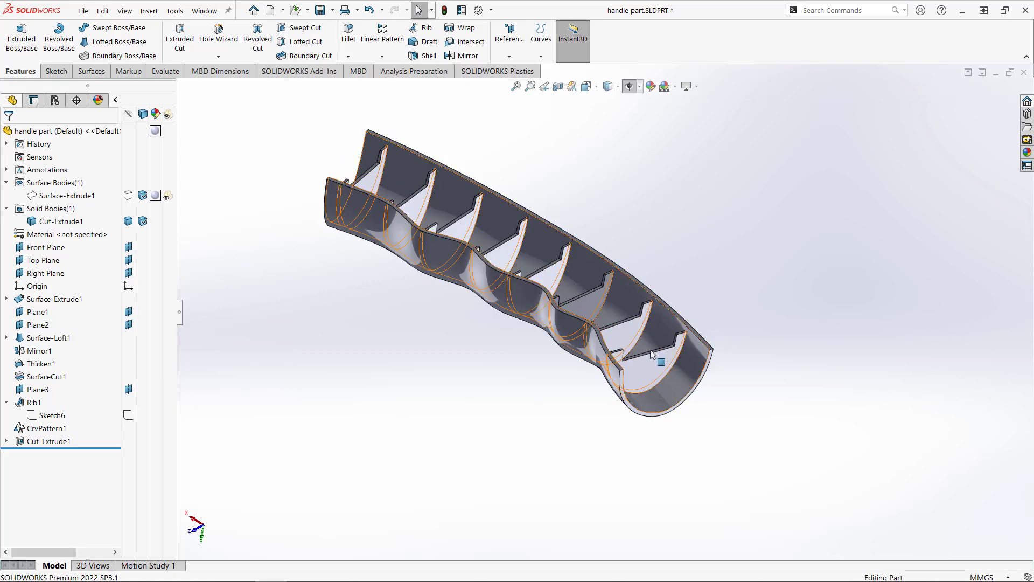
pyautogui.scroll(-3, 640, 345)
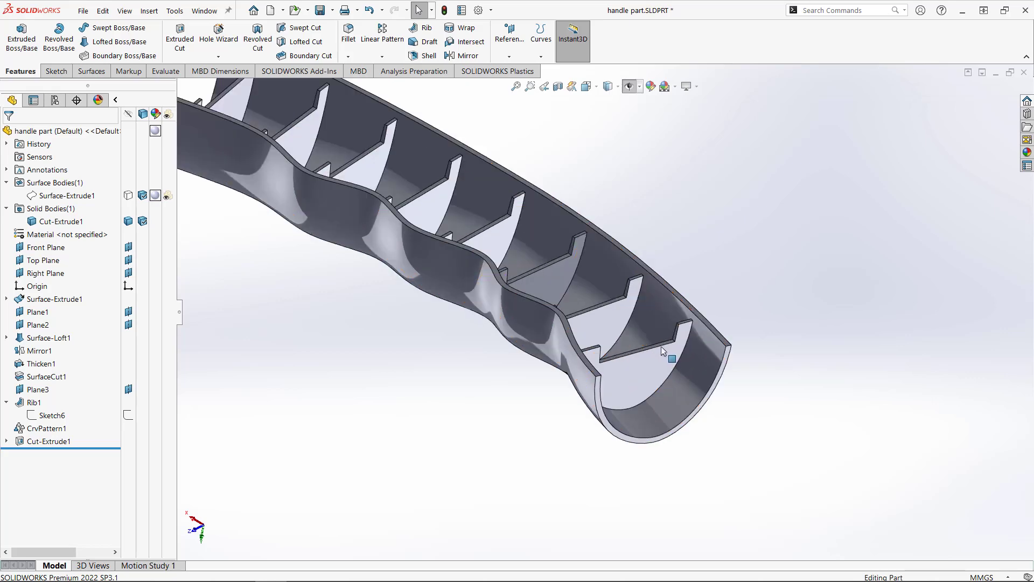
pyautogui.scroll(3, 655, 353)
pyautogui.scroll(-2, 496, 253)
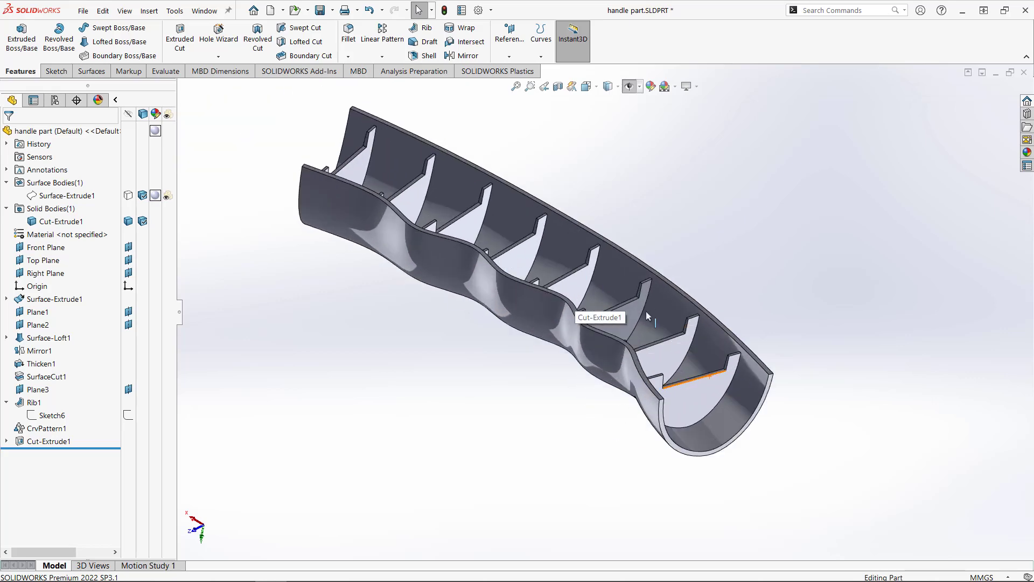
pyautogui.moveTo(692, 374); pyautogui.dragTo(663, 347, button='middle')
pyautogui.scroll(-5, 662, 346)
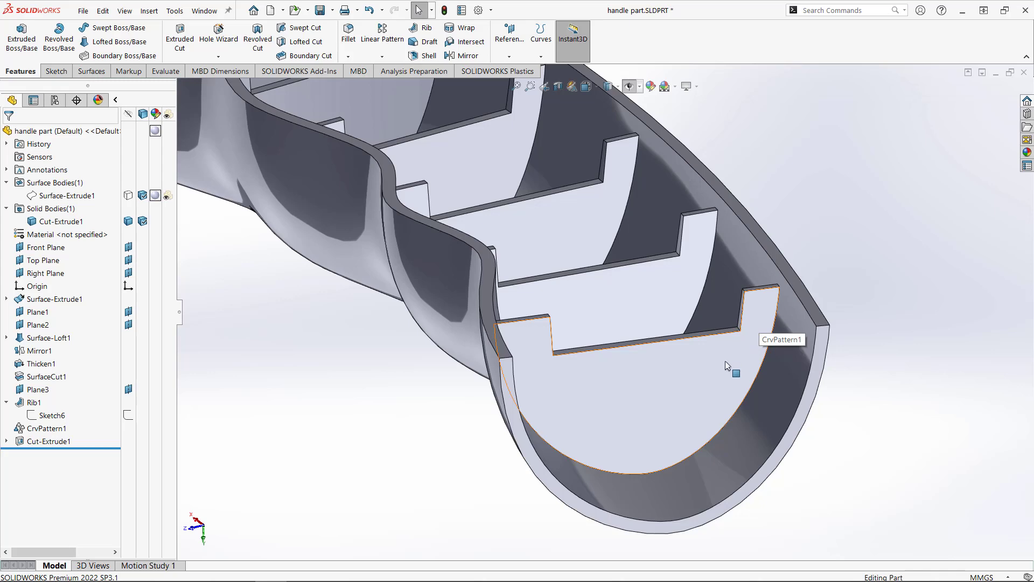
pyautogui.moveTo(725, 355); pyautogui.dragTo(766, 367, button='middle')
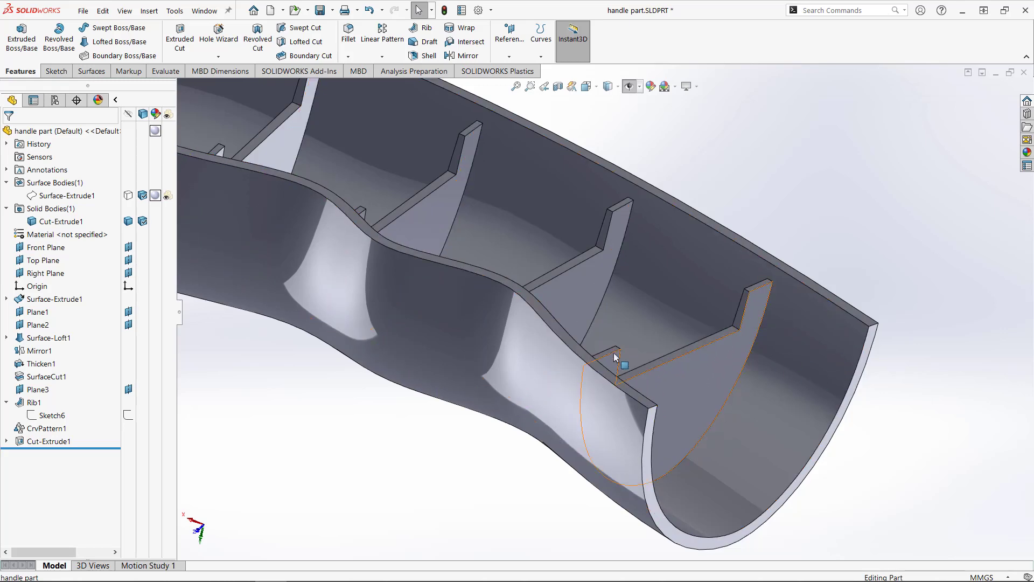
pyautogui.scroll(6, 655, 361)
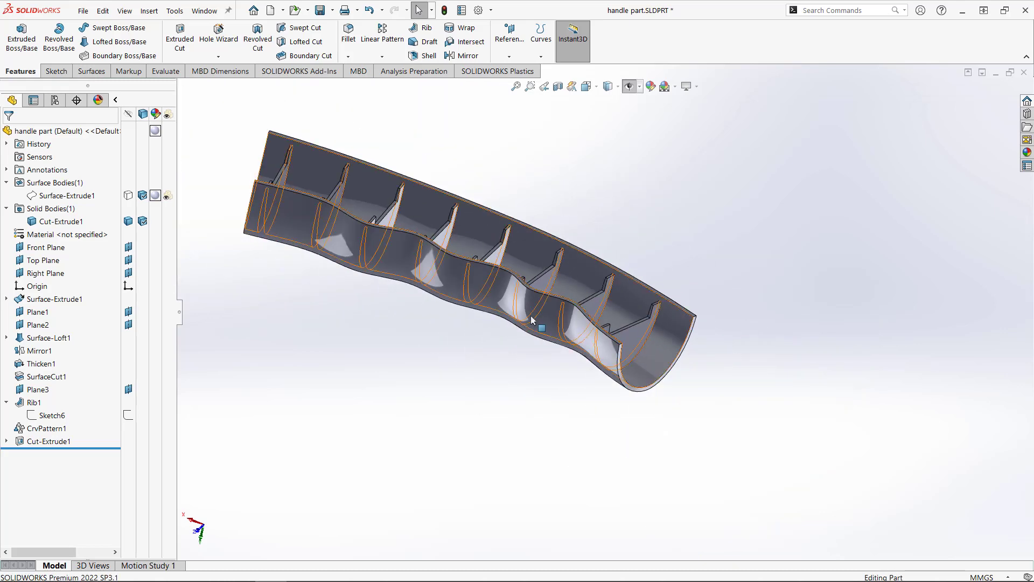
pyautogui.moveTo(450, 298); pyautogui.dragTo(501, 304, button='middle')
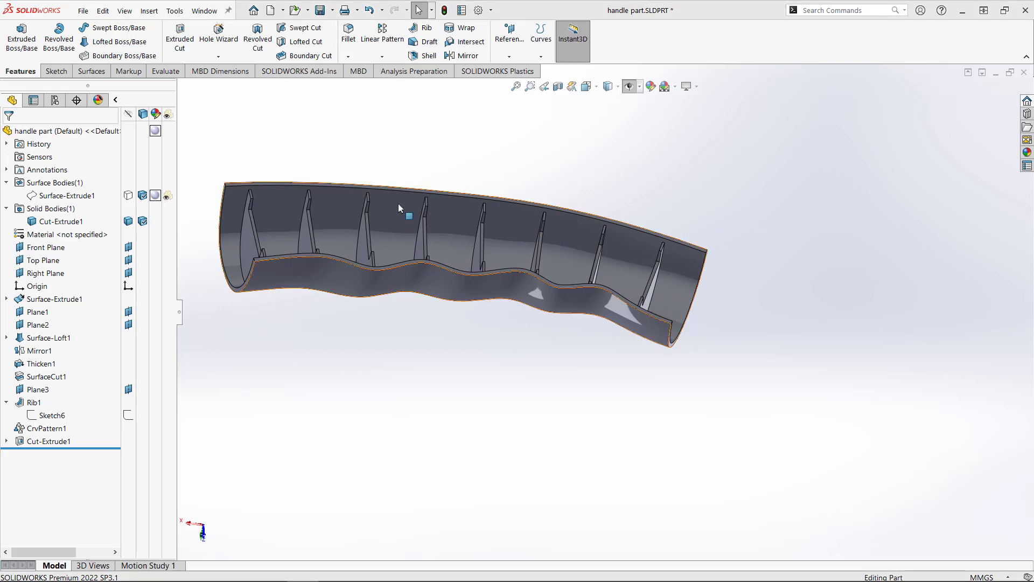
pyautogui.scroll(1, 353, 234)
pyautogui.keyDown('ctrl'); pyautogui.moveTo(351, 236); pyautogui.dragTo(452, 266, button='middle'); pyautogui.keyUp('ctrl')
pyautogui.scroll(-1, 478, 268)
pyautogui.moveTo(507, 288); pyautogui.dragTo(545, 372, button='middle')
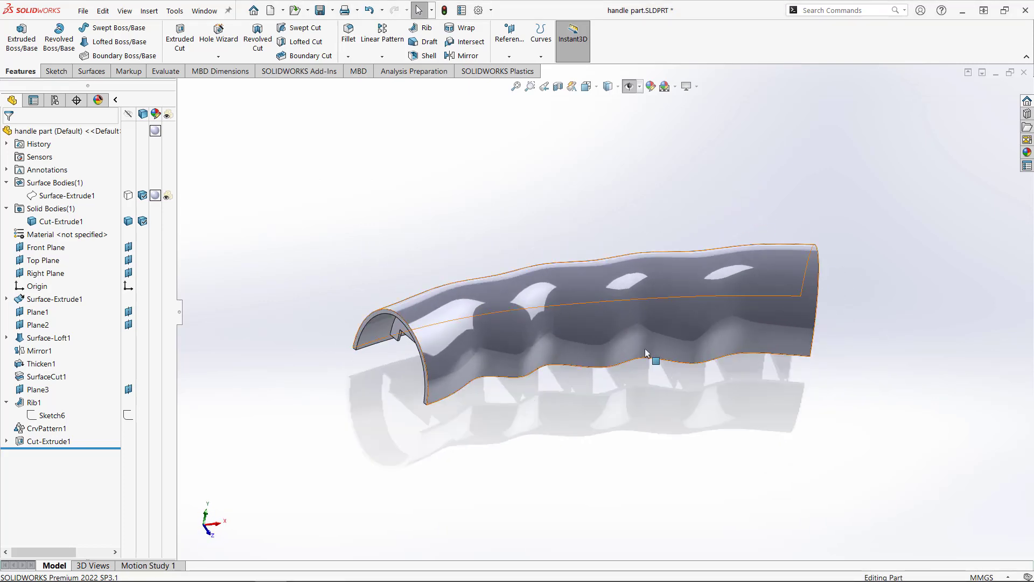
pyautogui.moveTo(645, 349); pyautogui.dragTo(840, 348, button='middle')
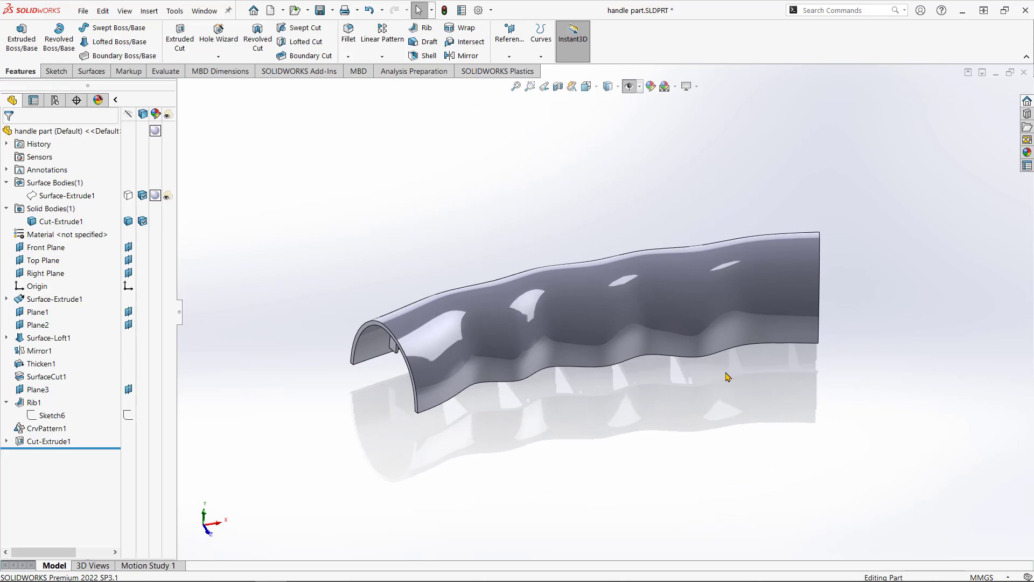
pyautogui.keyDown('ctrl'); pyautogui.moveTo(700, 372); pyautogui.dragTo(666, 382, button='middle'); pyautogui.keyUp('ctrl')
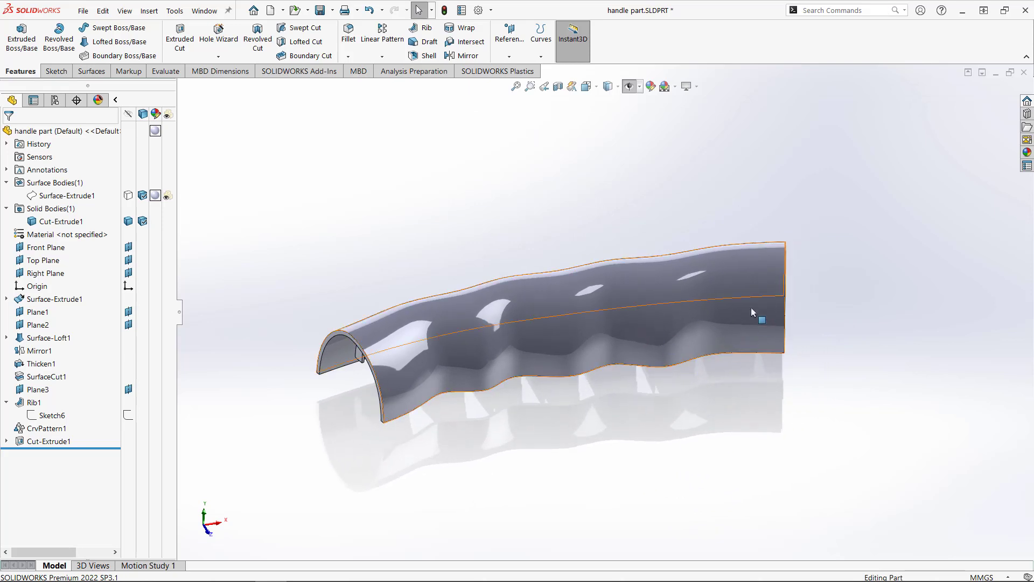
# Show the reference planes again and select the shell's arched end edge followed by its wavy rim edge.
pyautogui.click(635, 87)
pyautogui.moveTo(549, 215); pyautogui.dragTo(570, 240, button='middle')
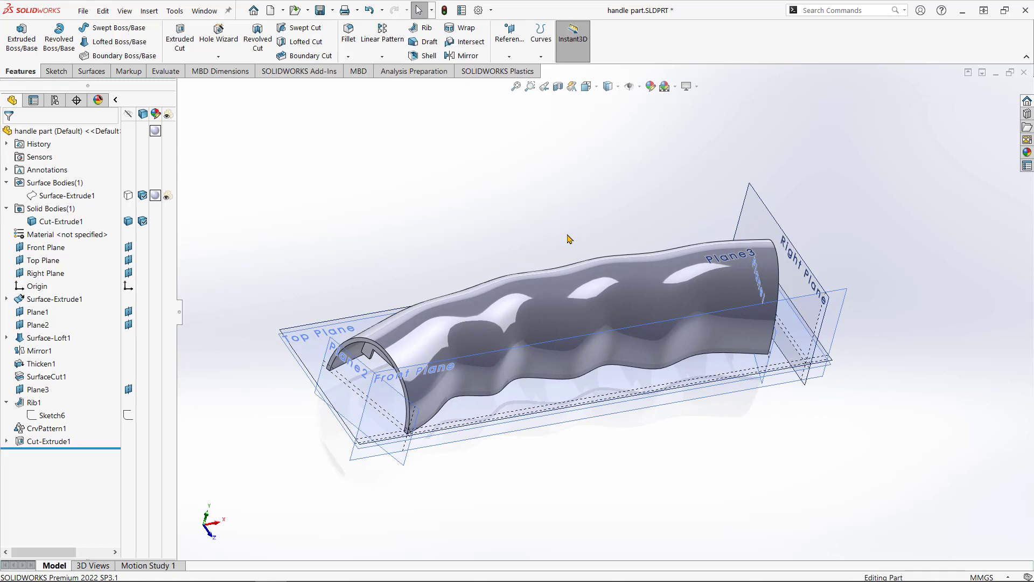
pyautogui.moveTo(660, 403); pyautogui.dragTo(622, 354, button='middle')
pyautogui.scroll(-3, 781, 307)
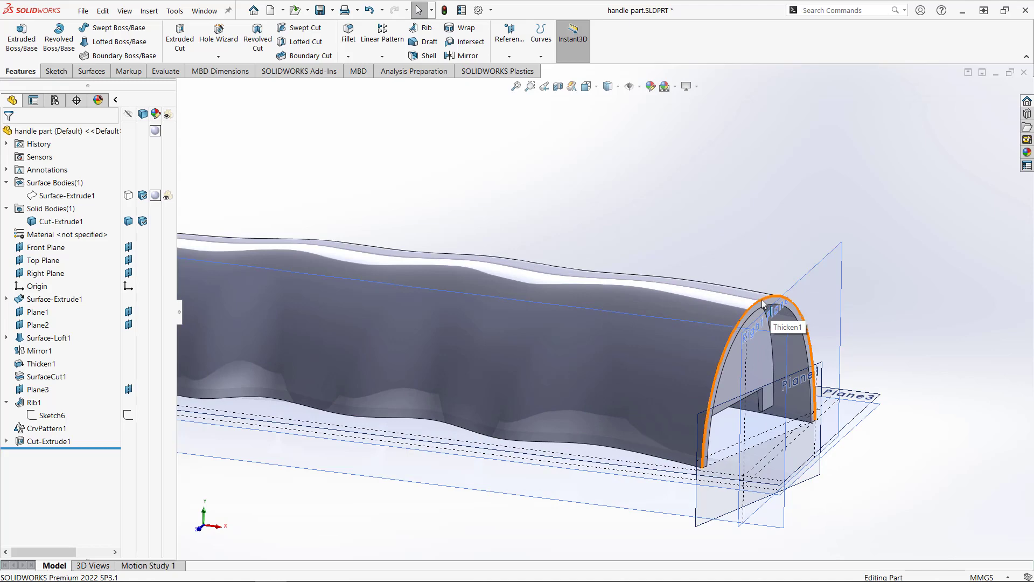
pyautogui.click(762, 299)
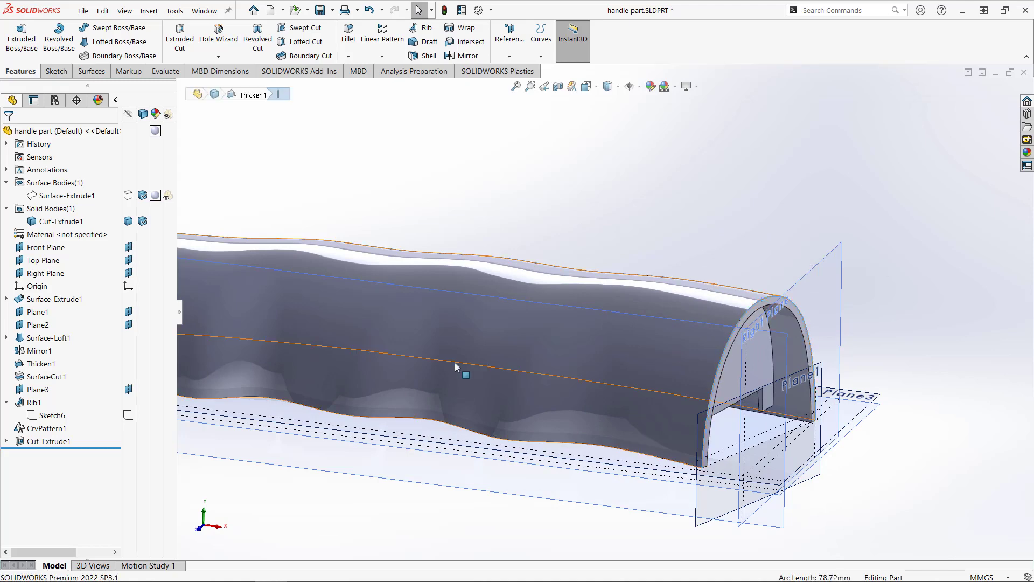
pyautogui.click(569, 442)
pyautogui.press('f')
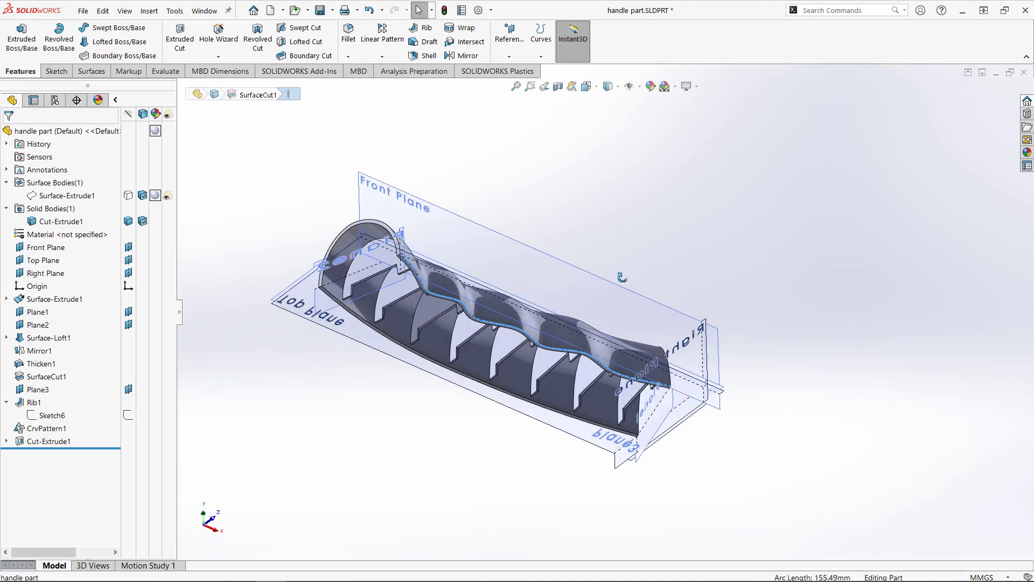